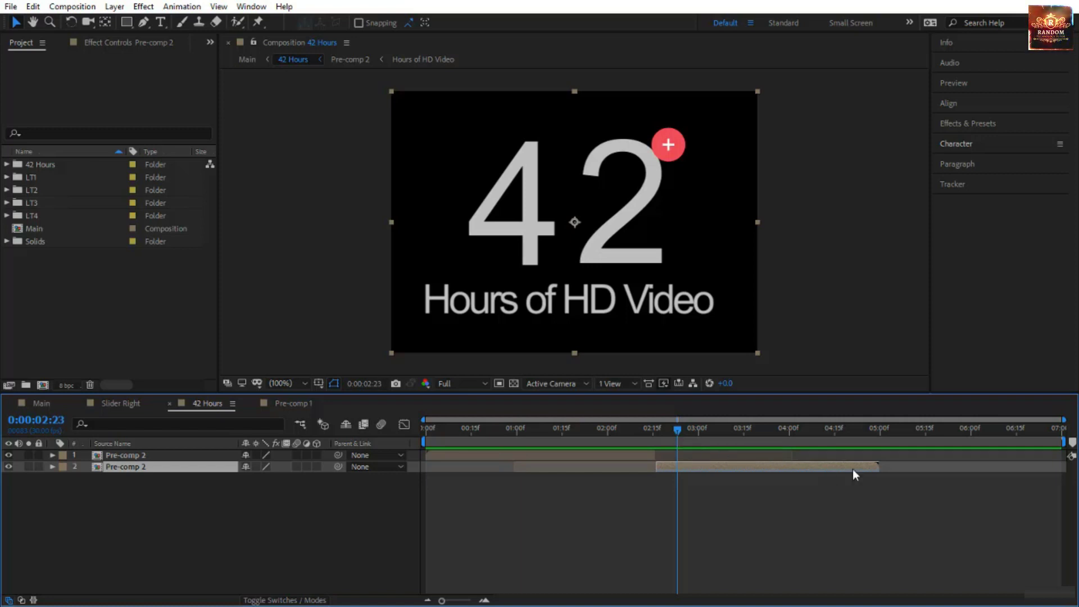
Step: Enable time remapping on the Pre-comp 3 layer in the LT2 composition
left_click_drag(677, 433, 874, 477)
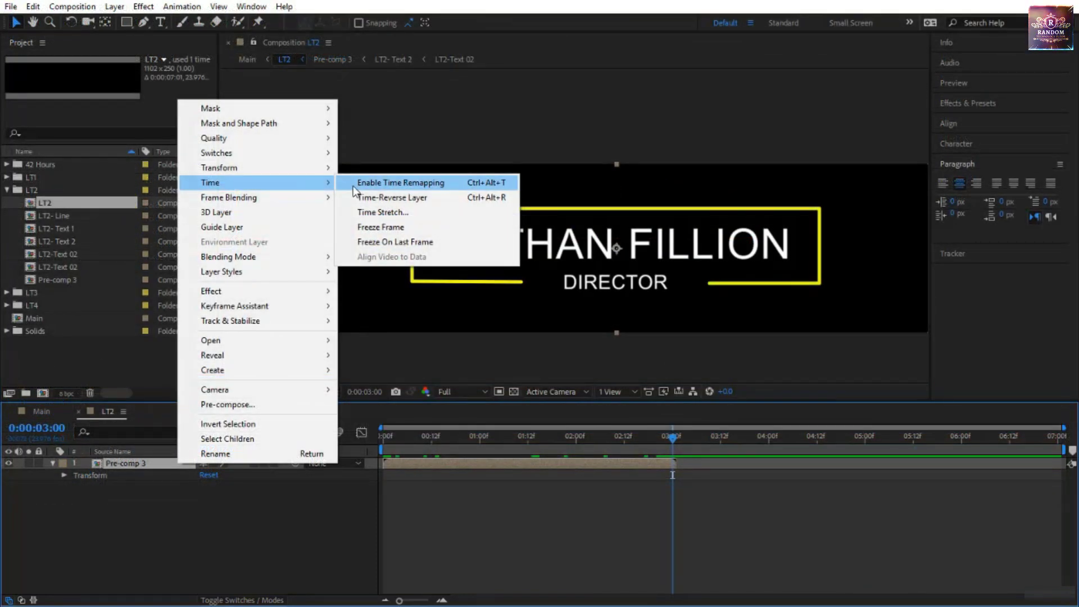
left_click(356, 184)
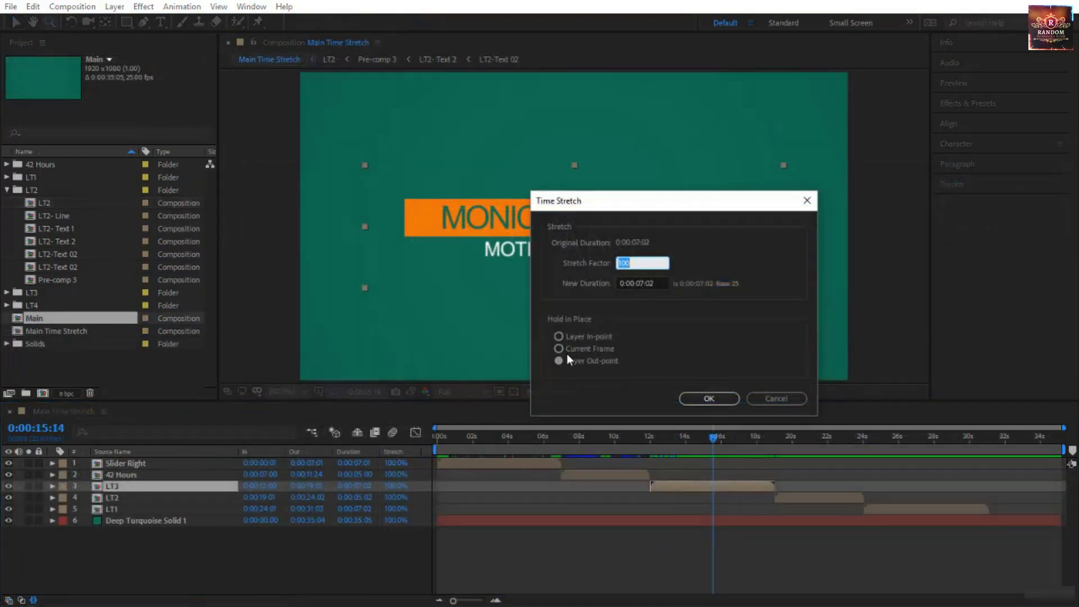
Step: Set the LT3 layer's time stretch to hold the current frame in place
left_click(596, 347)
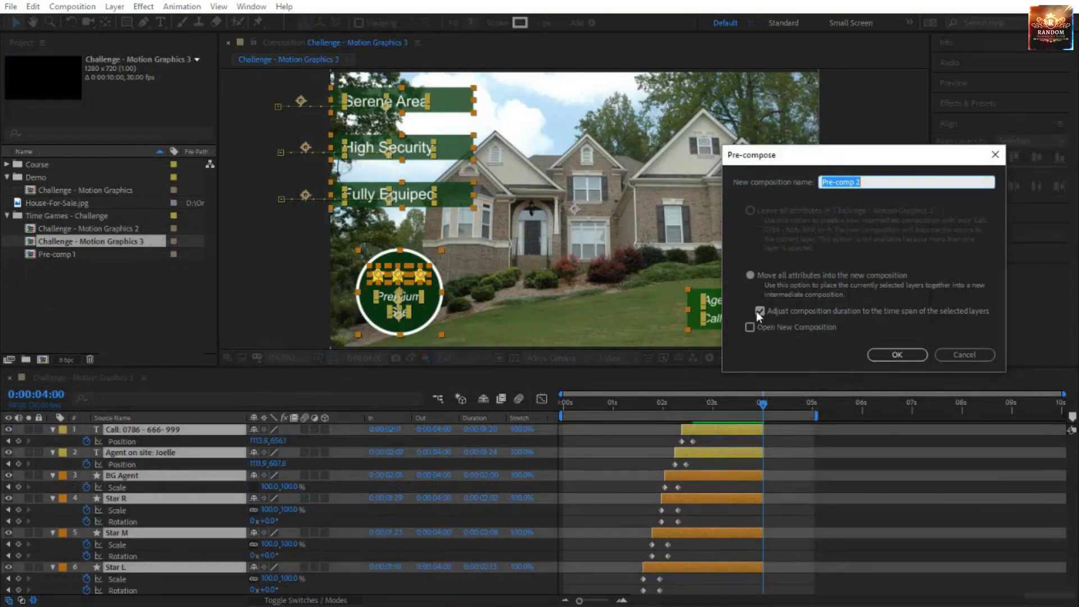
Step: Pre-compose the selected layers into Pre-comp 2, moving all attributes and adjusting the composition duration to the layers' time span
left_click(897, 354)
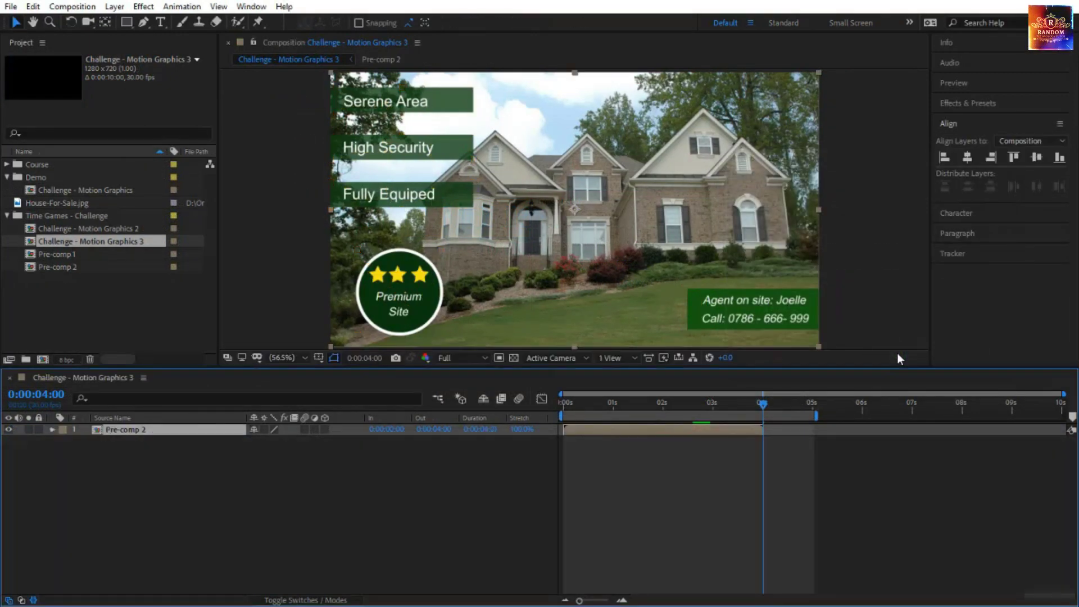
left_click(208, 451)
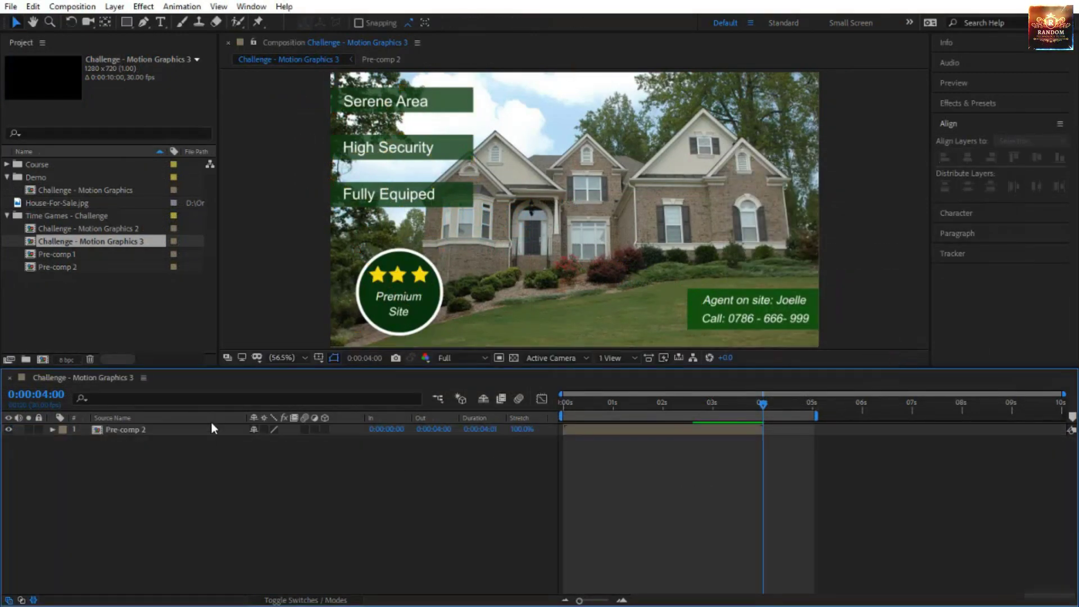
Step: Enable time remapping on the Pre-comp 2 layer in the Challenge - Motion Graphics 3 composition
right_click(212, 429)
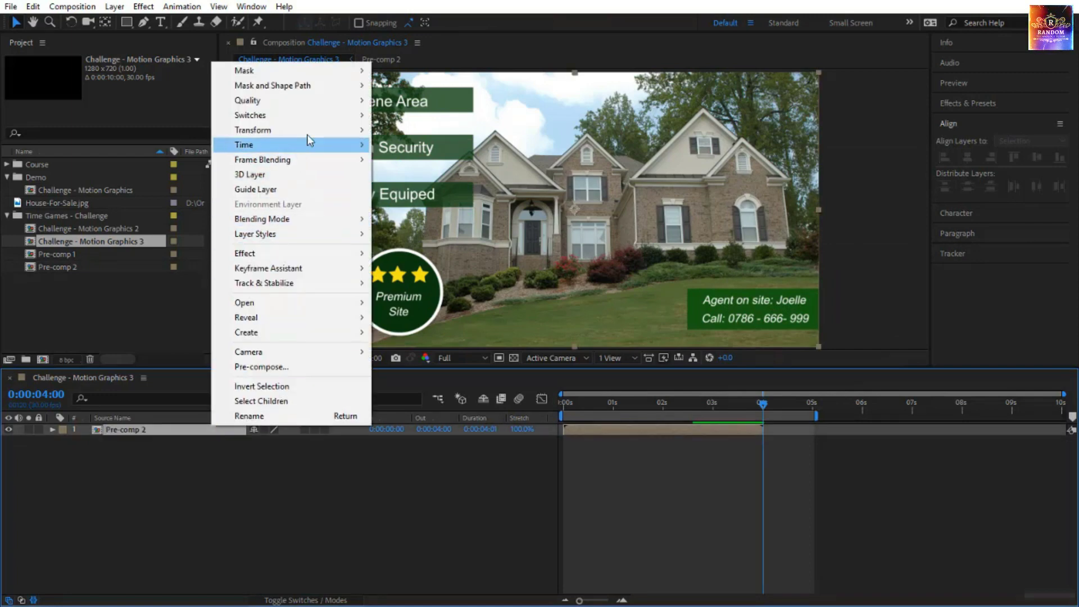
mouse_move(343, 144)
left_click(400, 145)
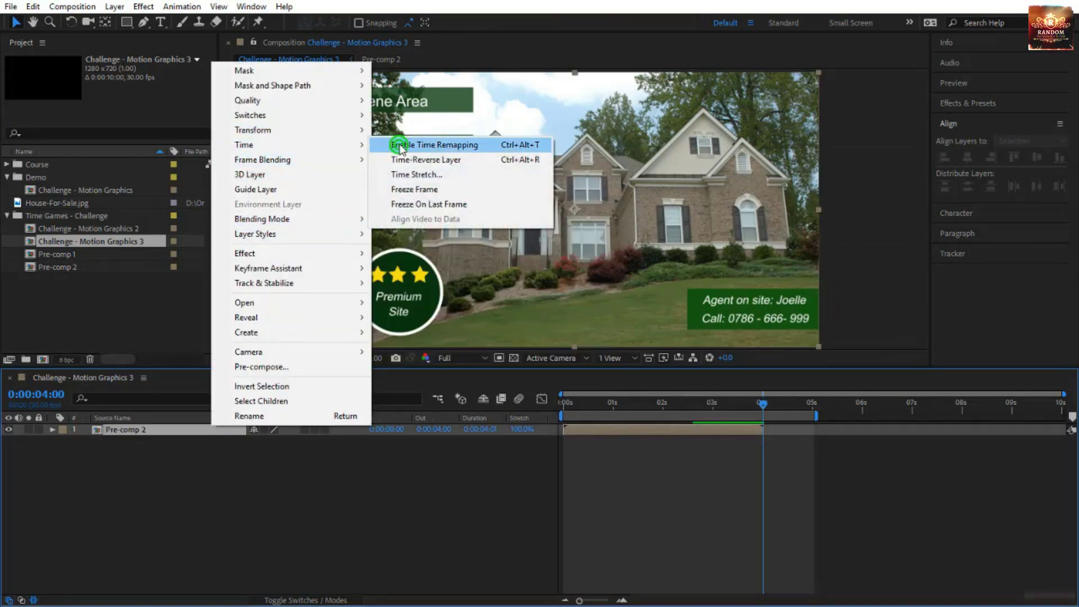
key("Page_Down")
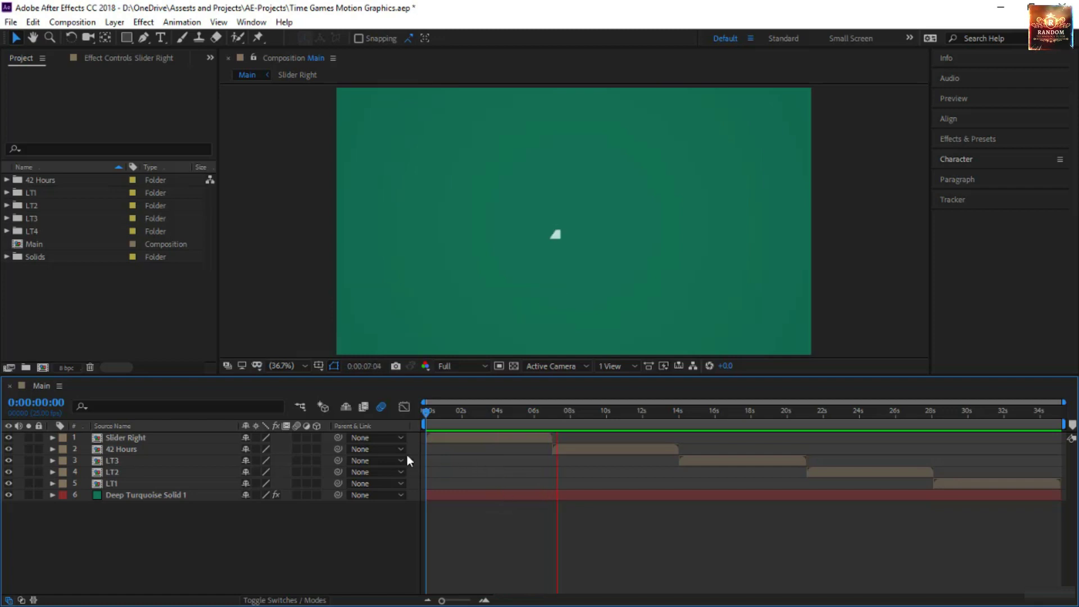
Step: Open the Slider Right composition from the Main timeline and preview its animation from the start
left_click(204, 439)
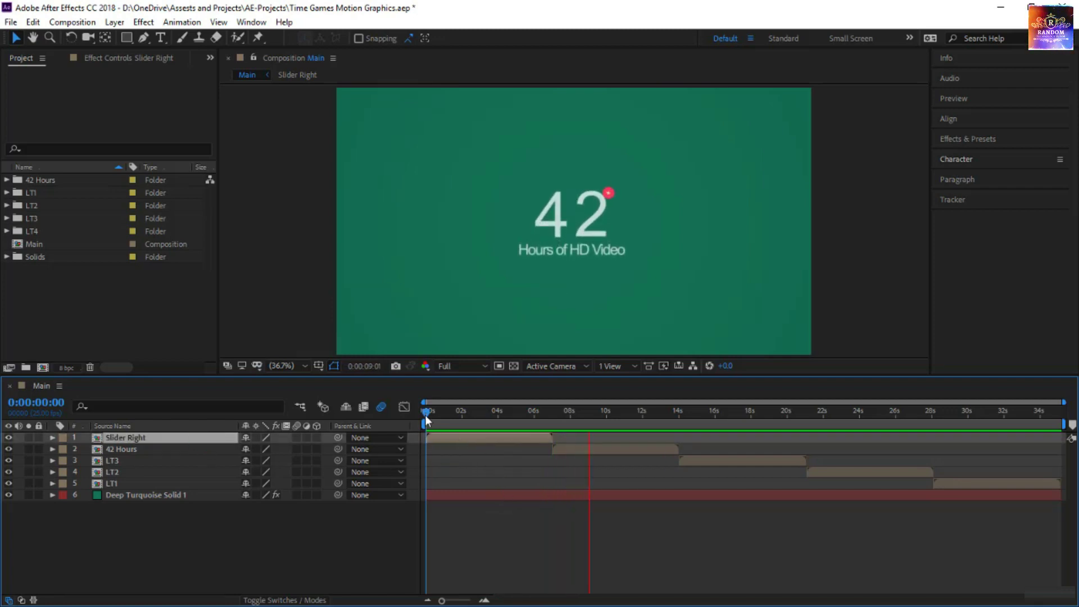
left_click_drag(425, 415, 487, 431)
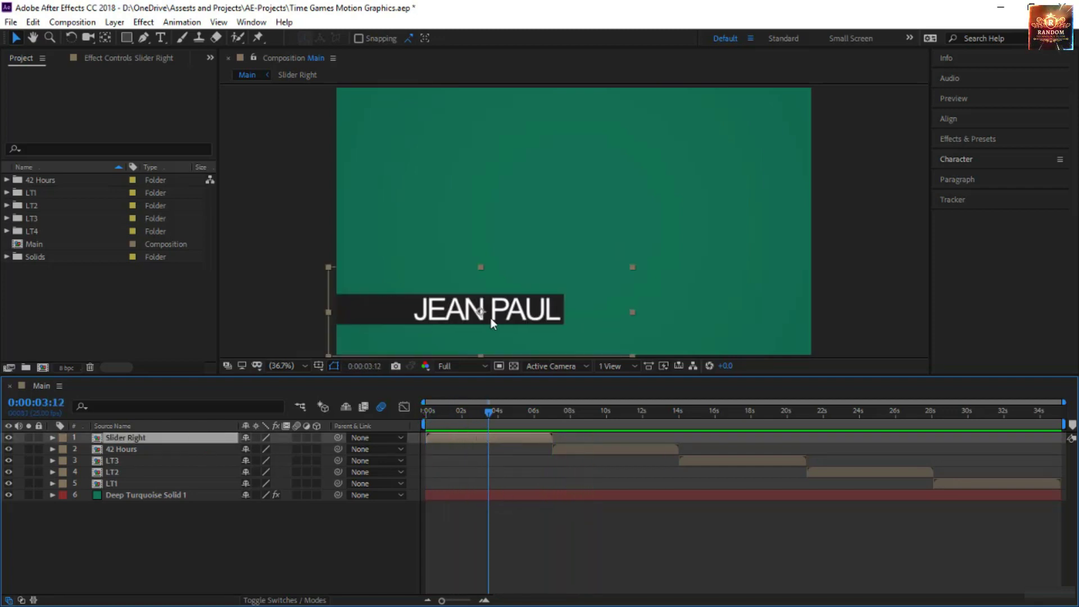
double_click(477, 433)
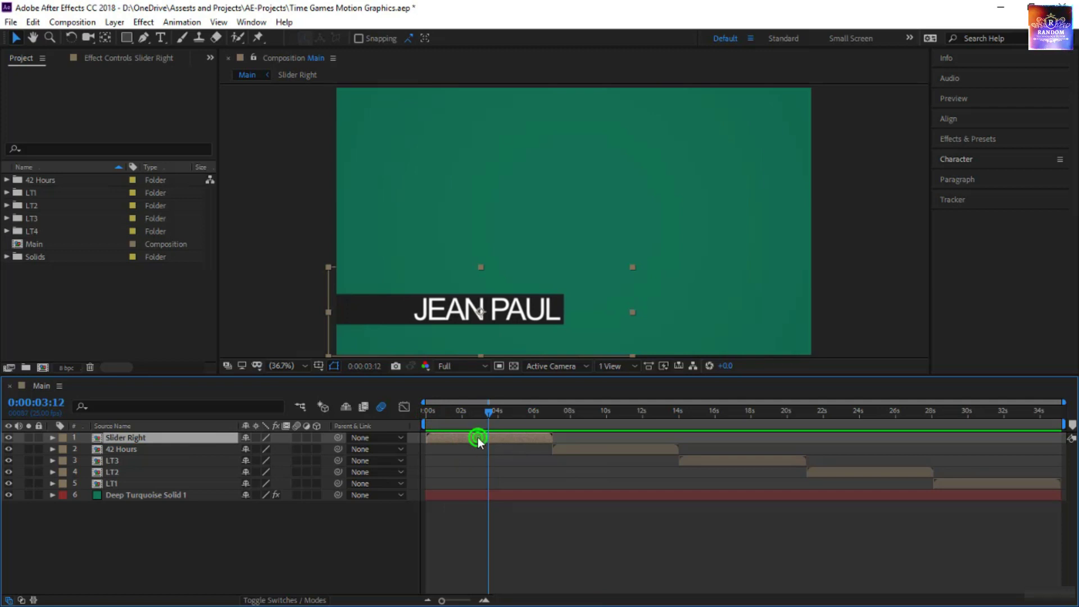
left_click_drag(424, 411, 320, 416)
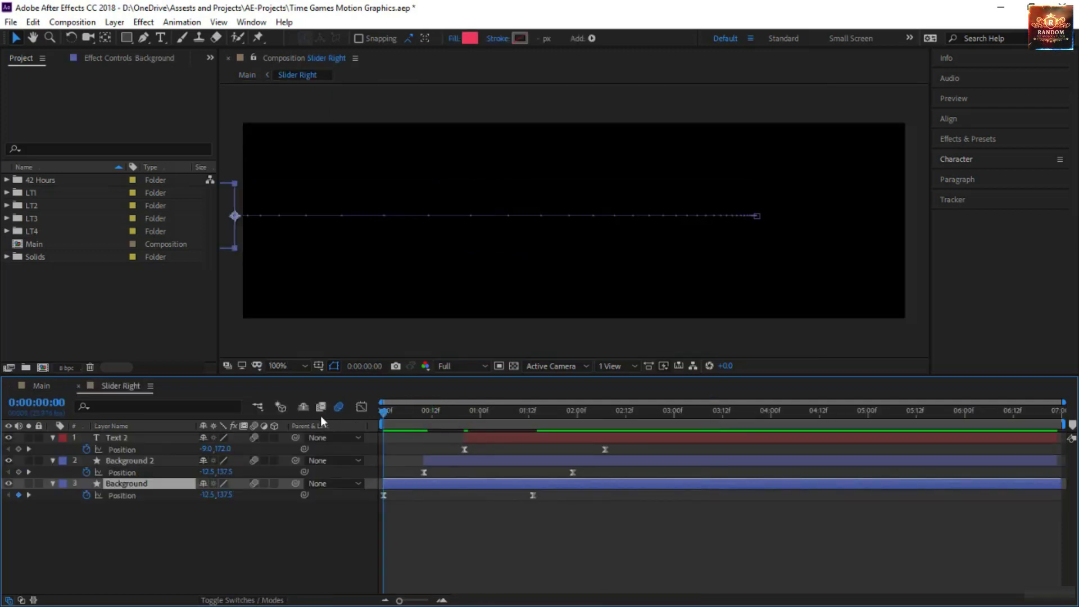
key("space")
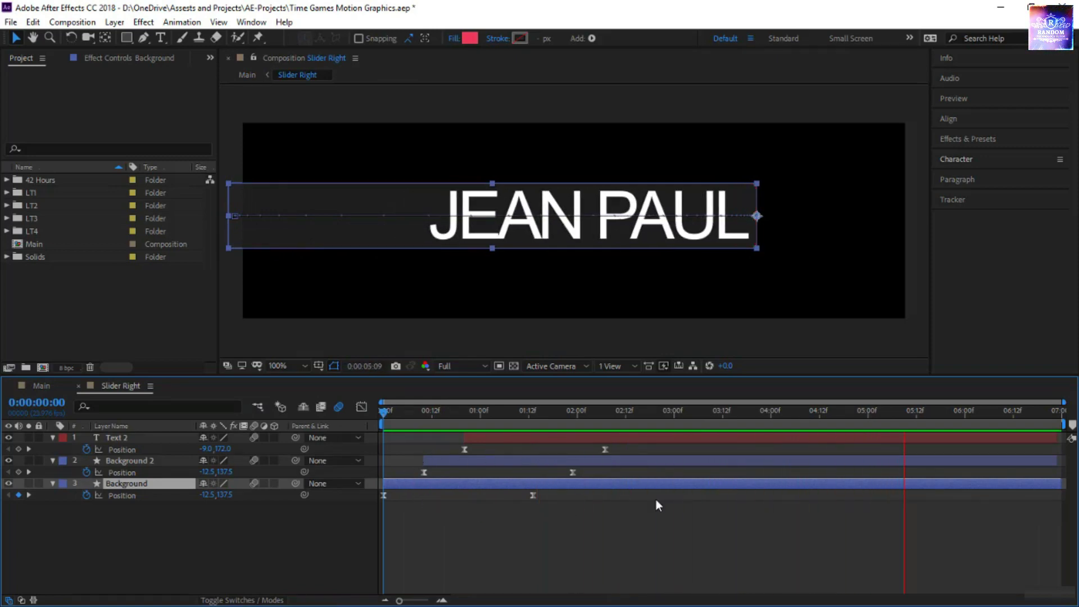
Step: Move the current time to 0:00:04:00 and show the keyframed Position properties of all three layers
left_click_drag(380, 411, 768, 456)
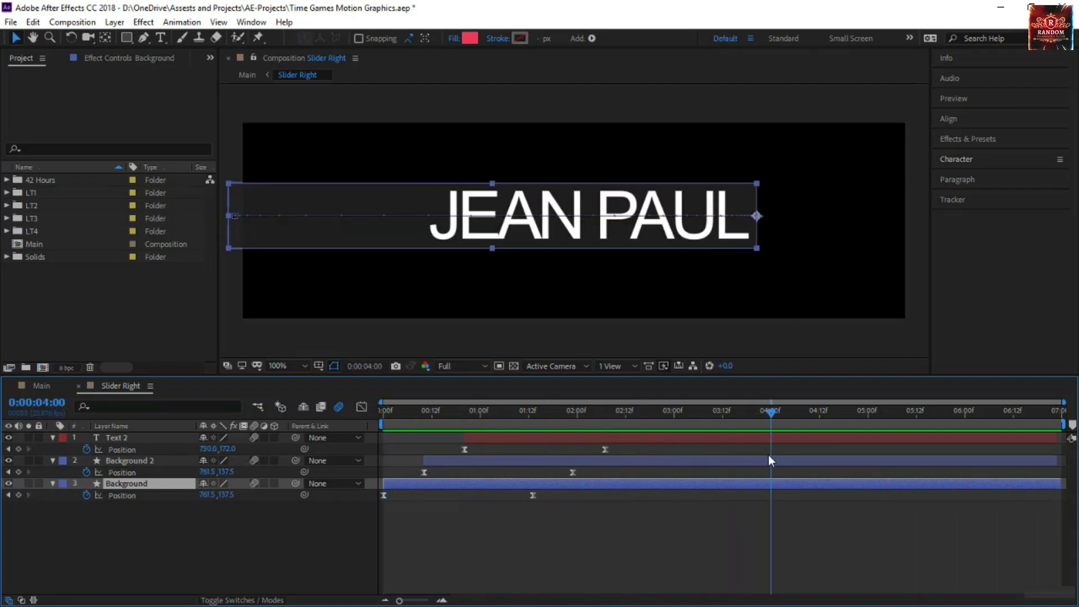
left_click(140, 518)
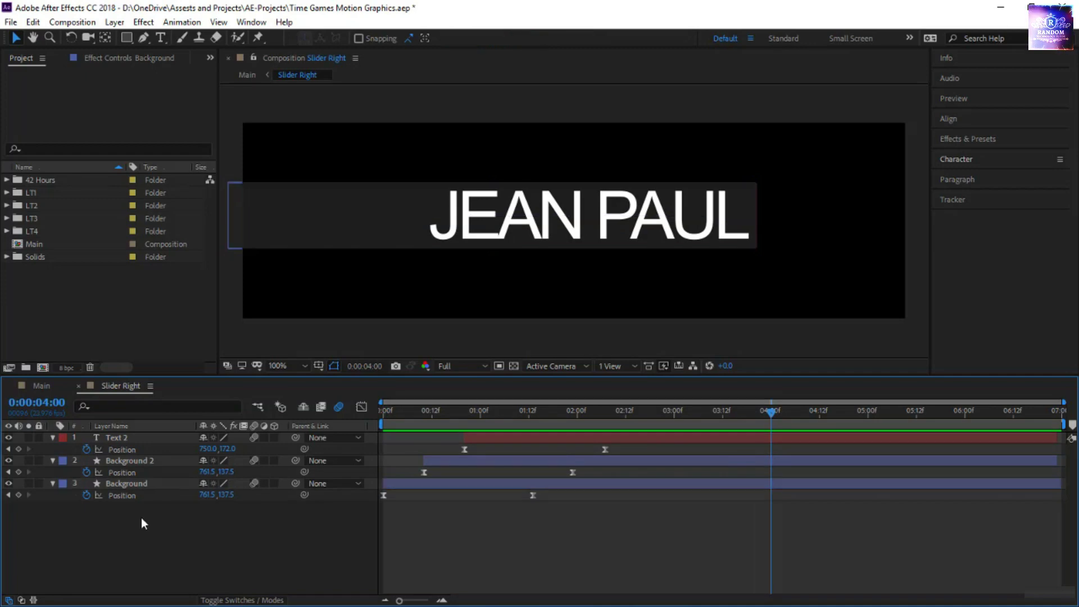
left_click_drag(149, 508, 152, 446)
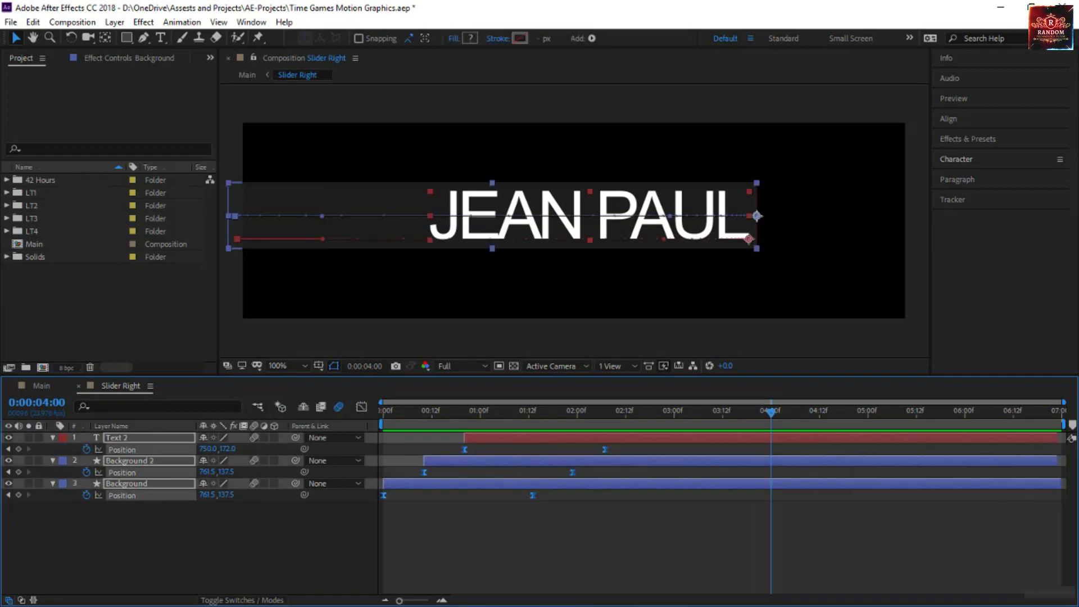
key("u")
key("u")
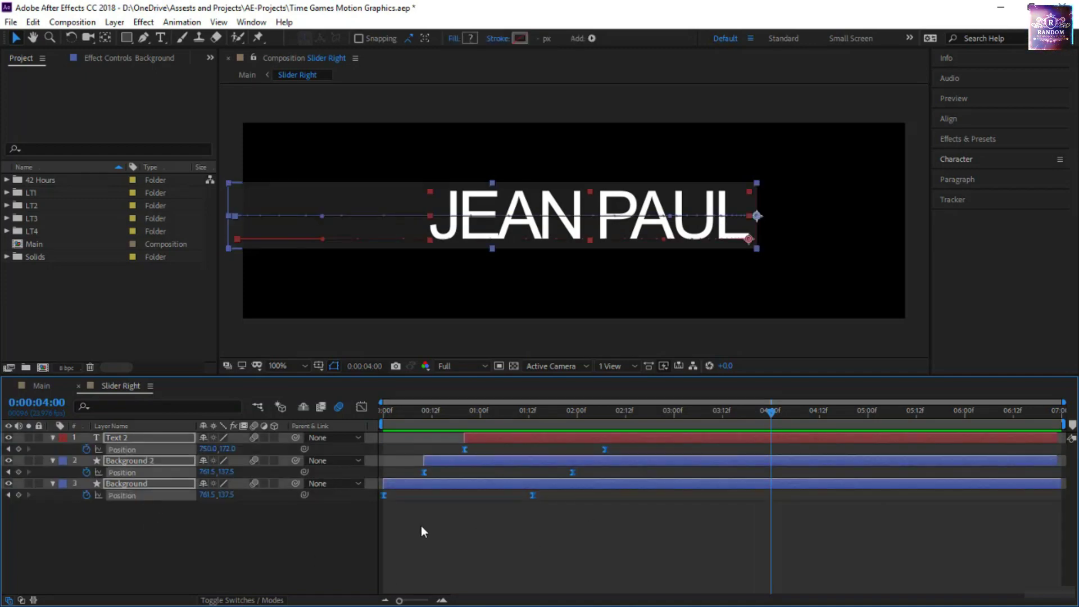
left_click(544, 549)
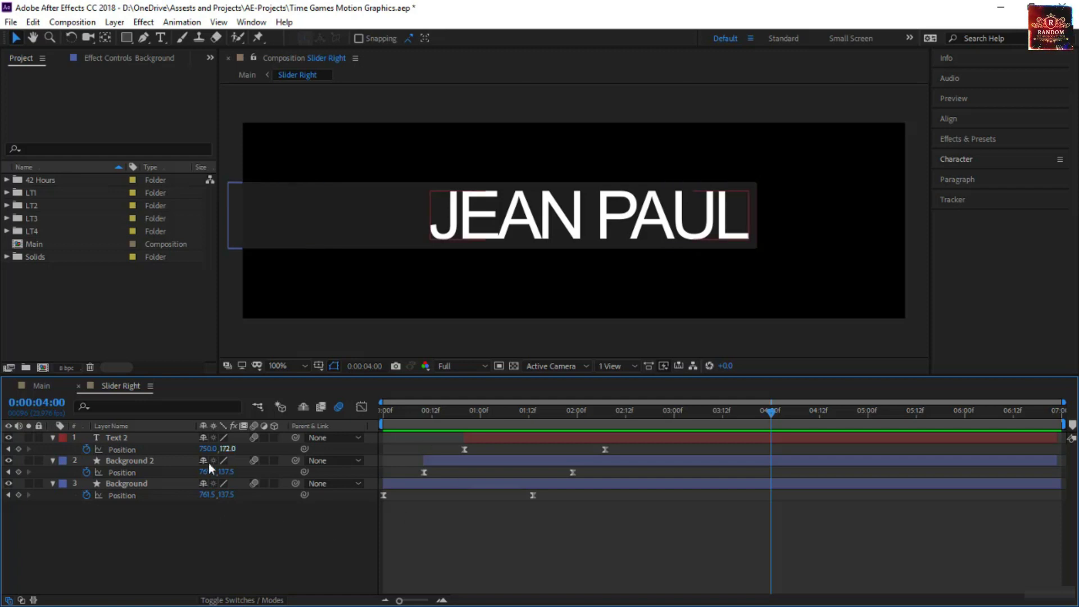
Step: Duplicate the Position keyframes of Background, Background 2 and Text 2, pasting each layer's pair at 0:00:04:00
left_click(133, 493)
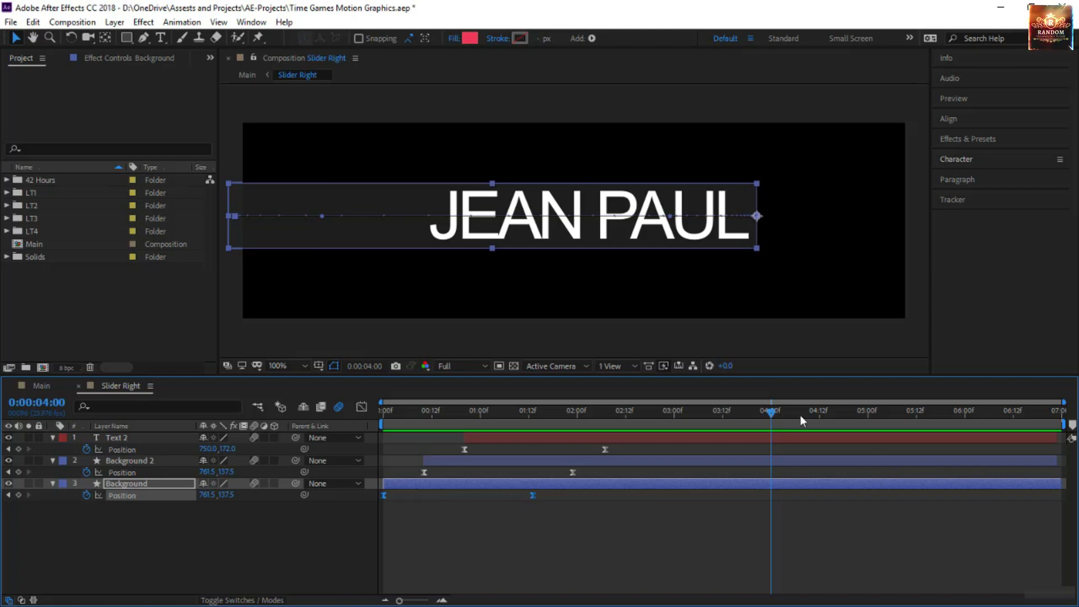
mouse_move(773, 417)
left_mouse_down()
mouse_move(733, 418)
mouse_move(771, 424)
left_mouse_up()
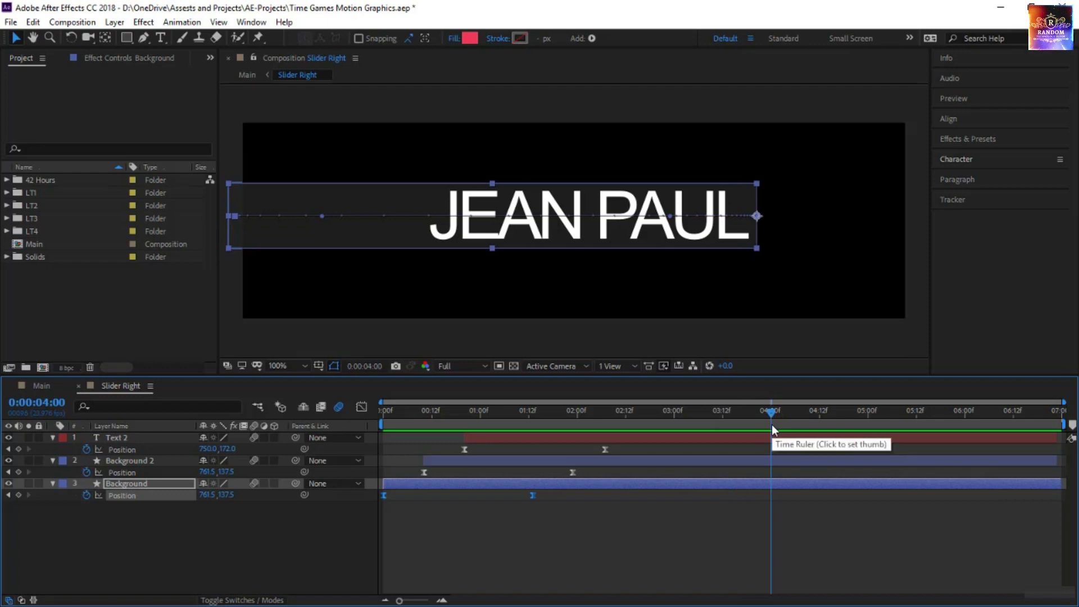
key("ctrl+v")
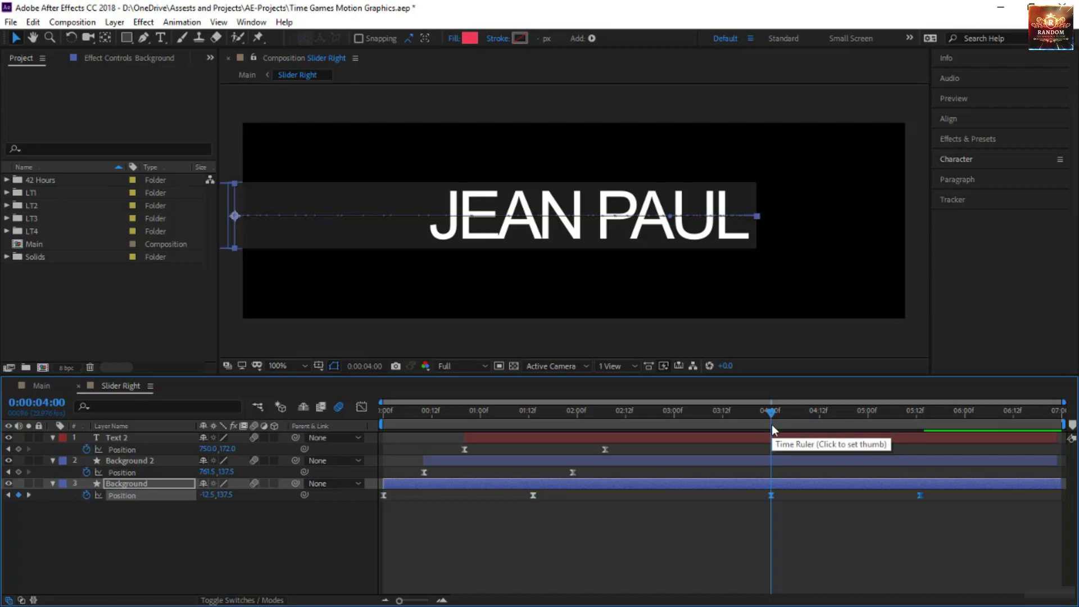
left_click(140, 473)
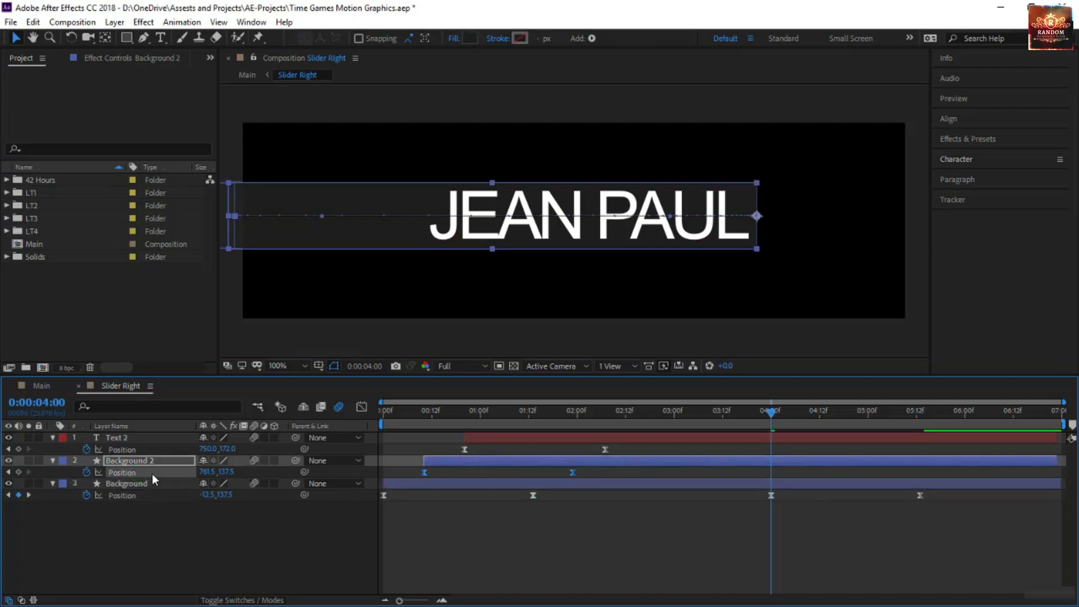
key("ctrl+v")
left_click(143, 449)
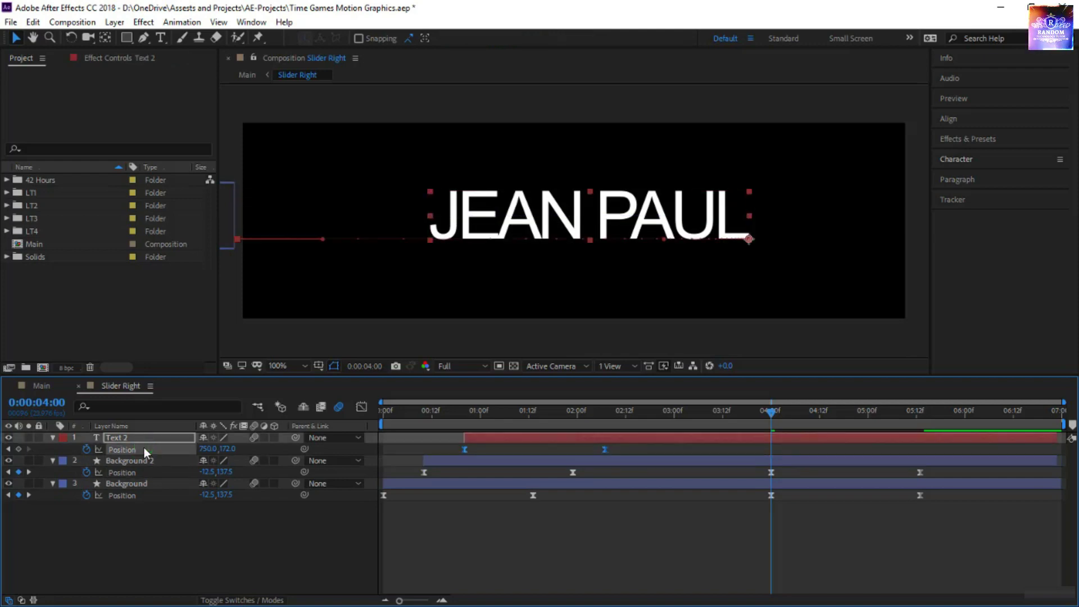
key("ctrl+v")
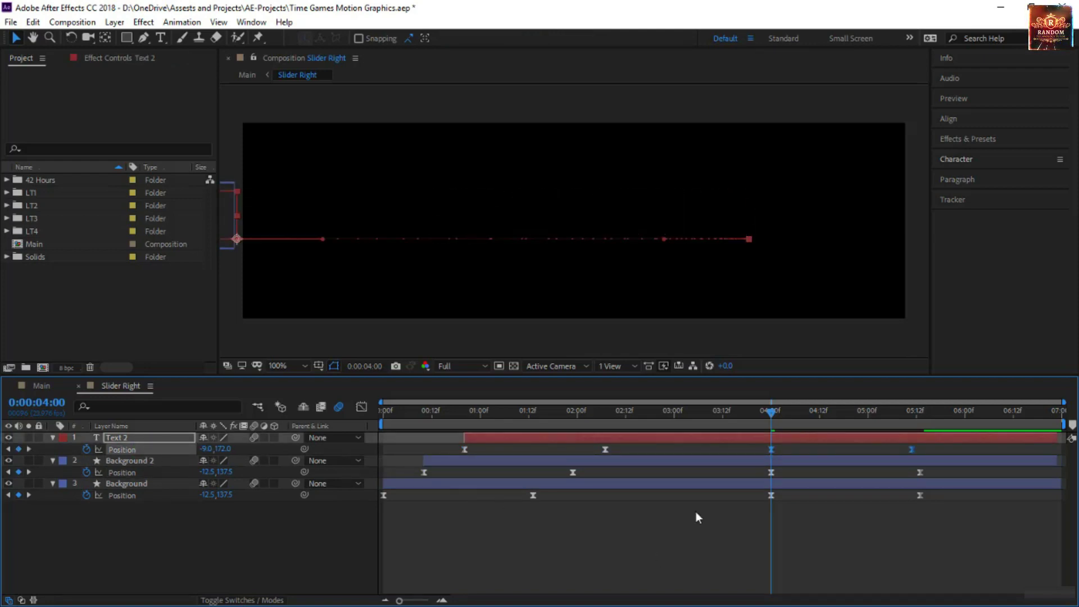
Step: Move Text 2's last Position keyframe about one frame later
left_click_drag(763, 413, 814, 460)
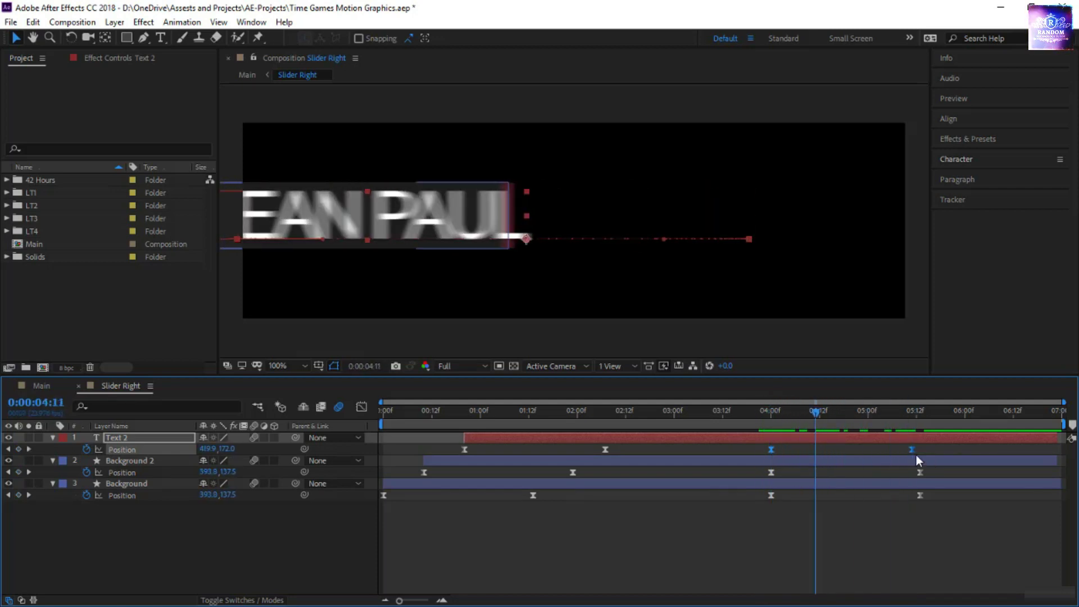
left_click(881, 521)
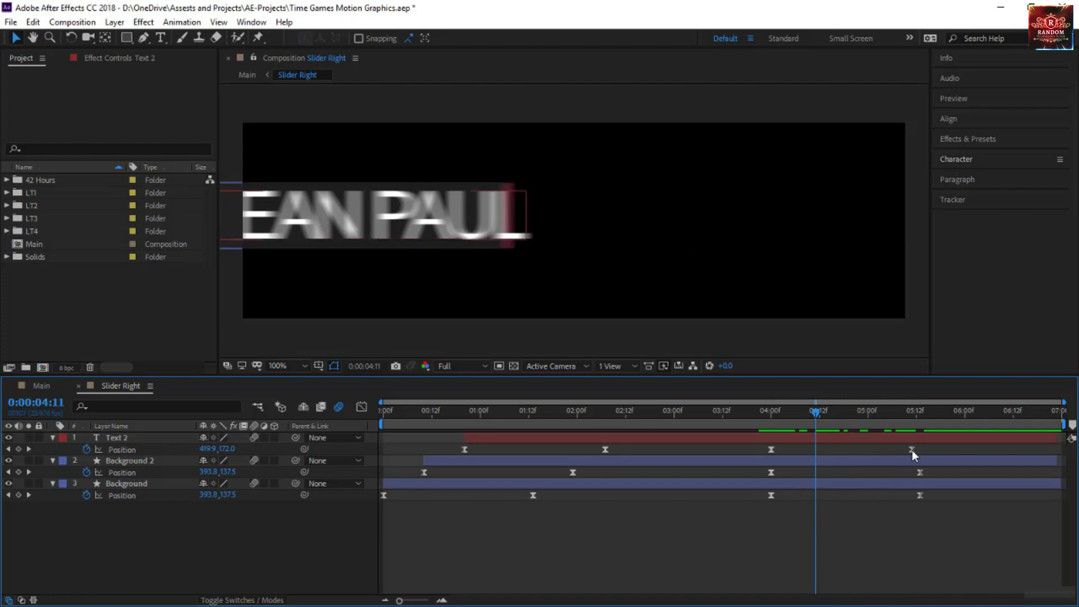
left_click_drag(911, 449, 916, 450)
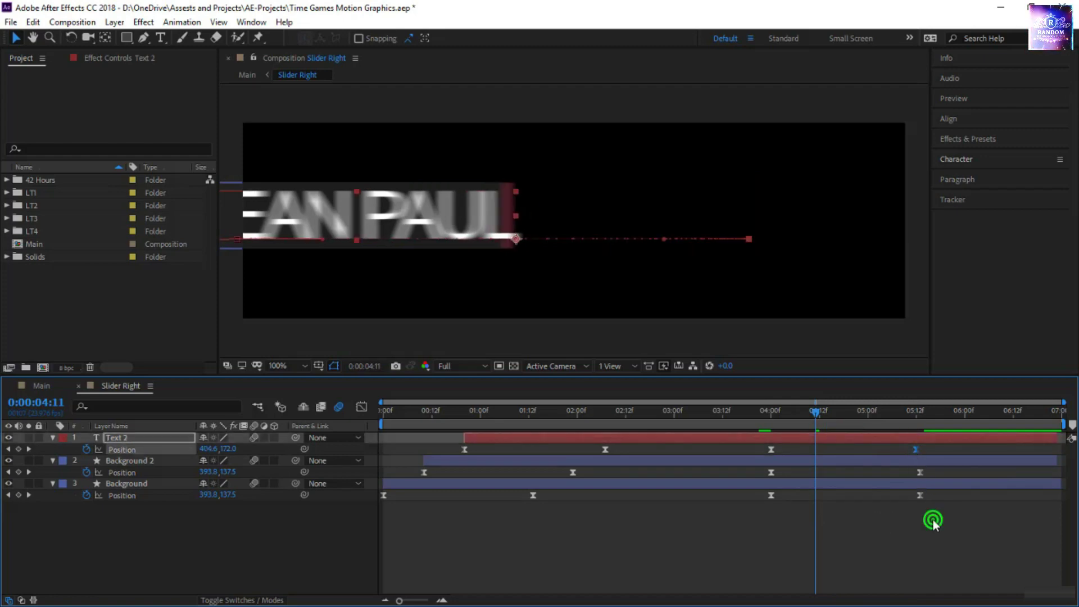
Step: Time-reverse the pasted Position keyframes from 0:00:04:00 onward on all three layers
mouse_move(932, 518)
left_mouse_down()
mouse_move(915, 470)
mouse_move(750, 445)
left_mouse_up()
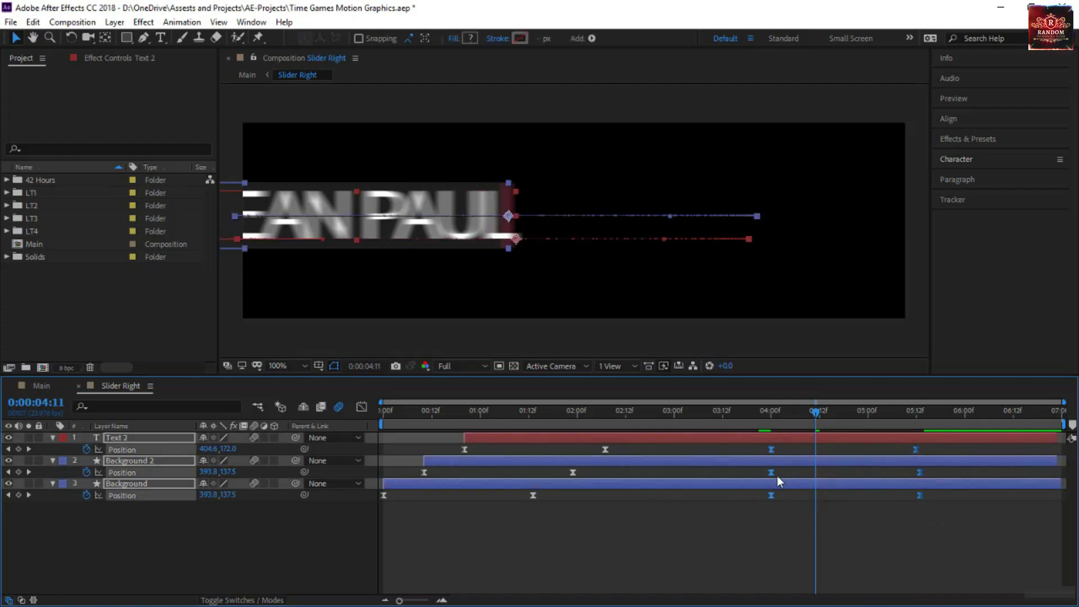
right_click(768, 473)
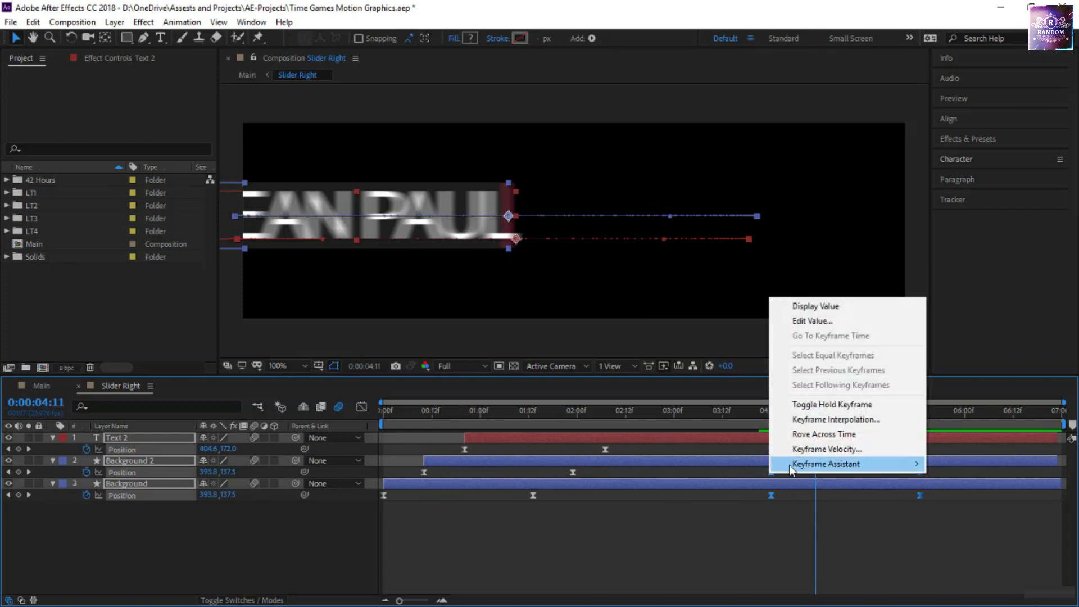
mouse_move(790, 468)
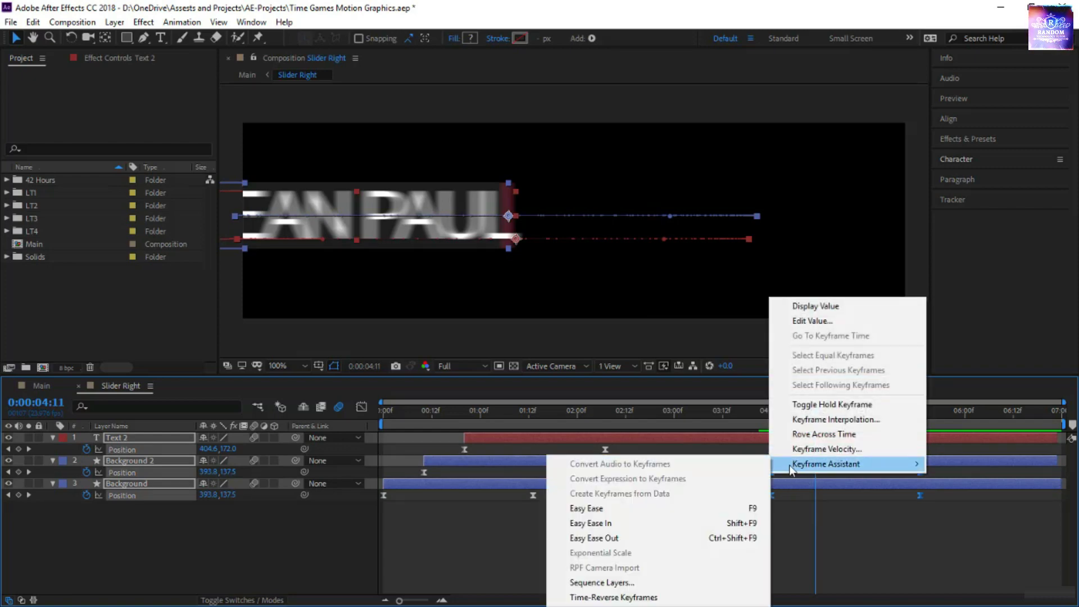
left_click(684, 598)
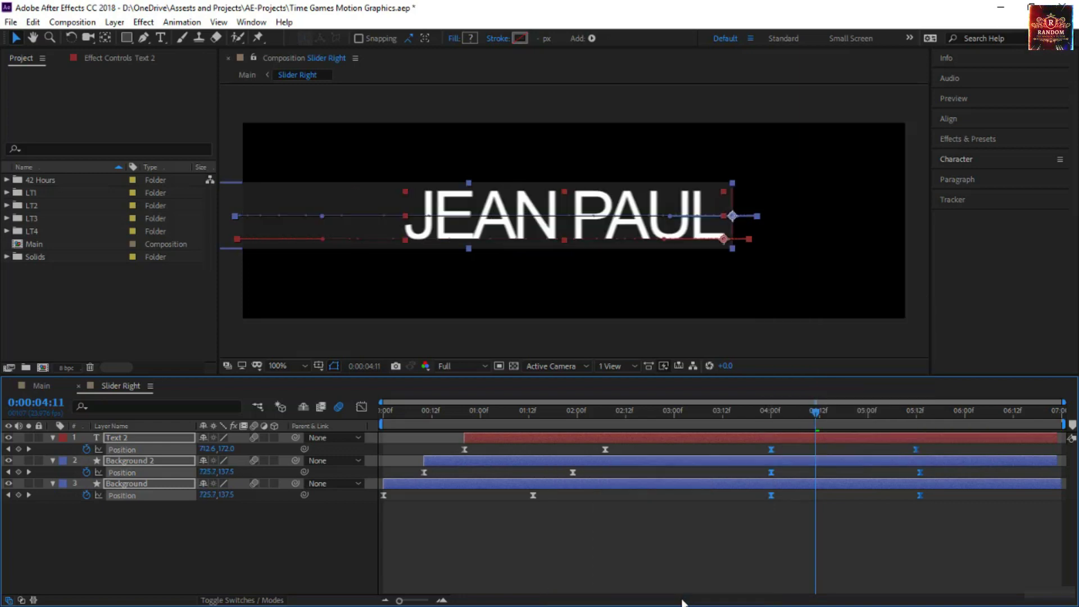
left_click(927, 453)
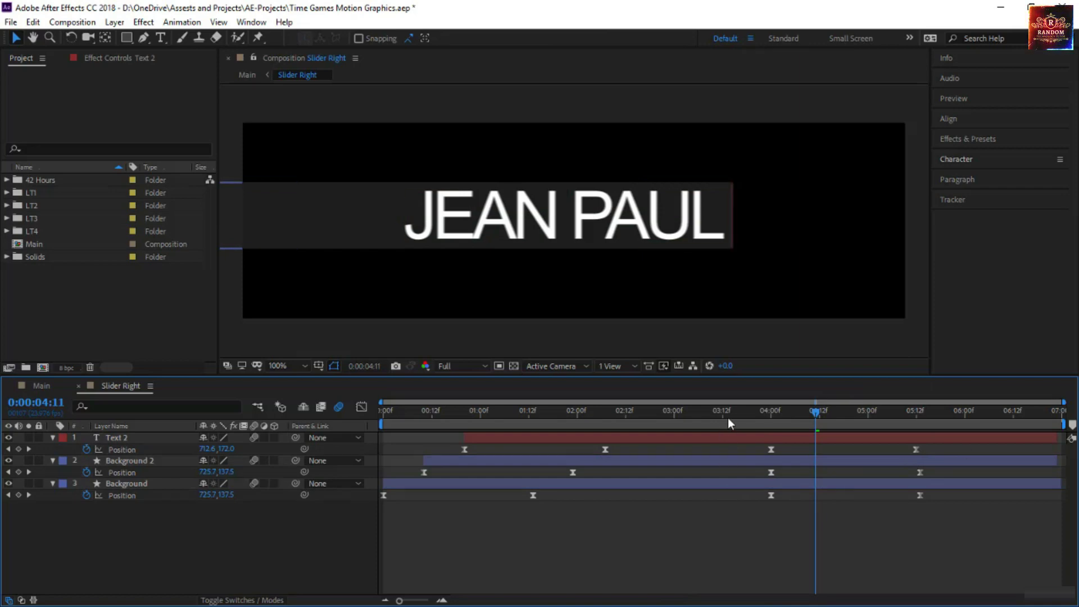
Step: Shift the exit Position keyframes of Background 2 and Background about five frames later than Text 2's
left_click_drag(727, 417, 734, 420)
left_click_drag(669, 425, 743, 436)
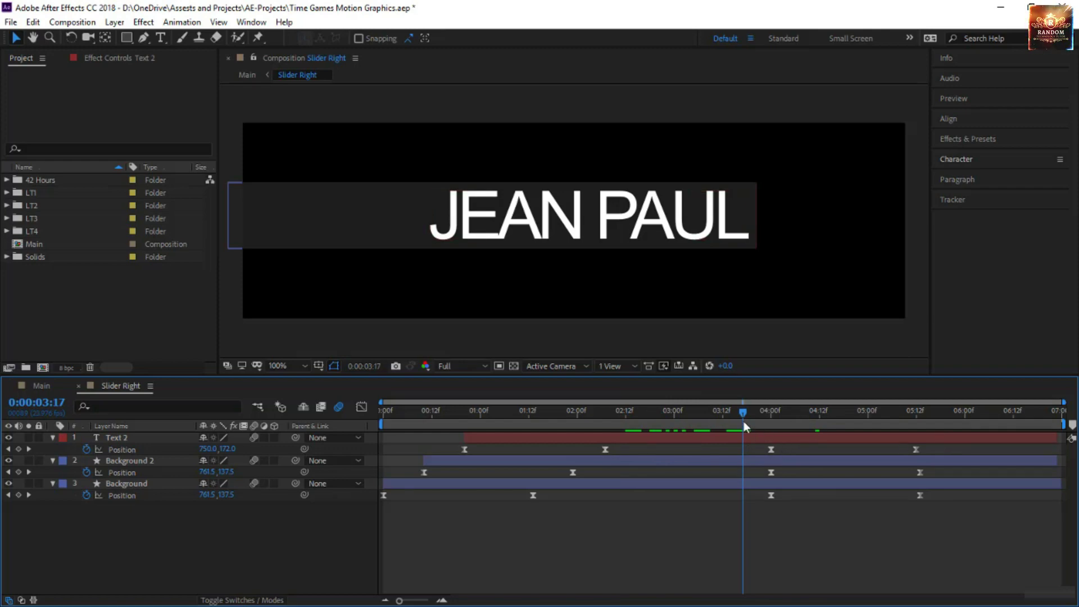
left_click_drag(743, 417, 729, 469)
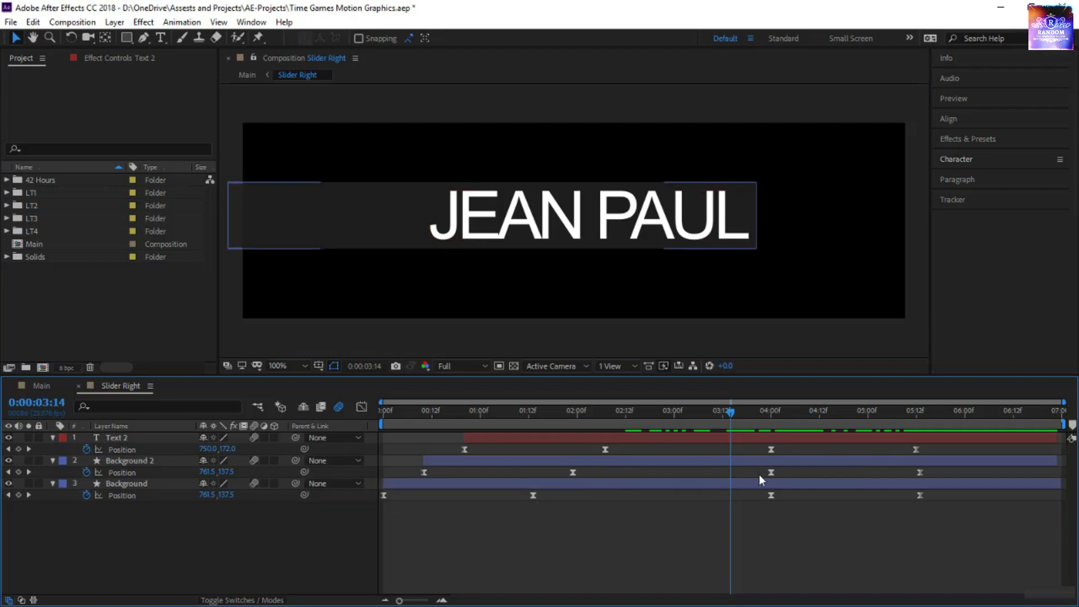
left_click_drag(760, 472, 940, 501)
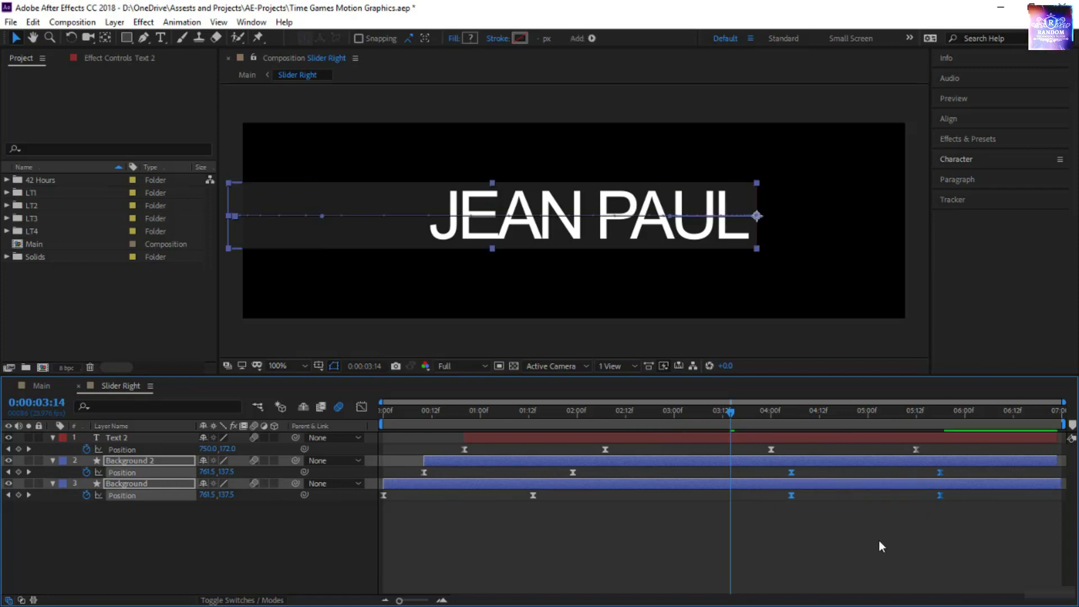
Step: Step through the first entrance Position keyframes of Background, Background 2 and Text 2 to check their stagger
key("k")
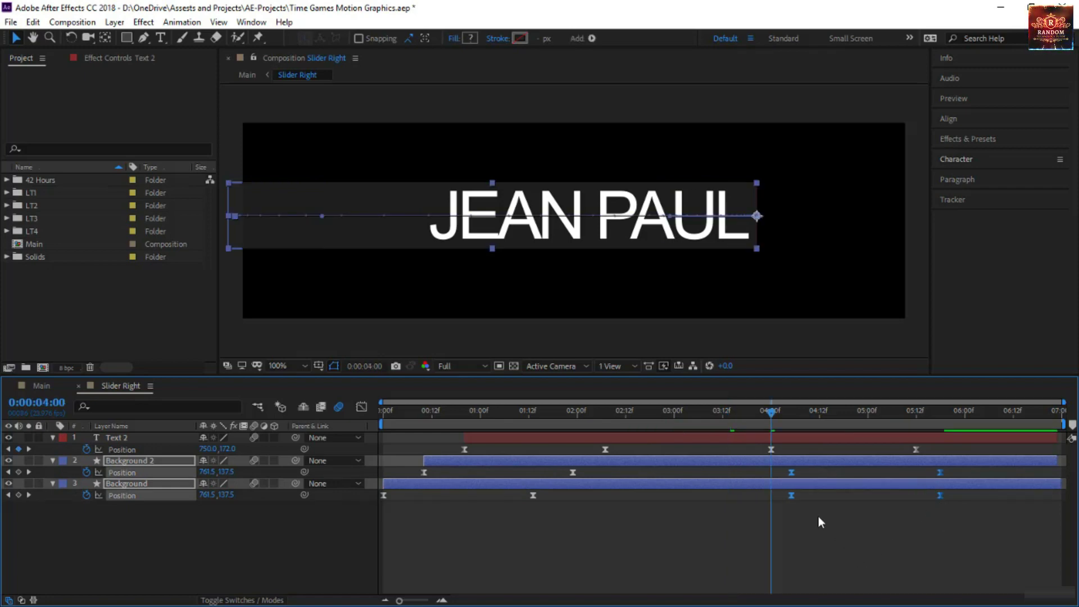
left_click_drag(431, 410, 372, 412)
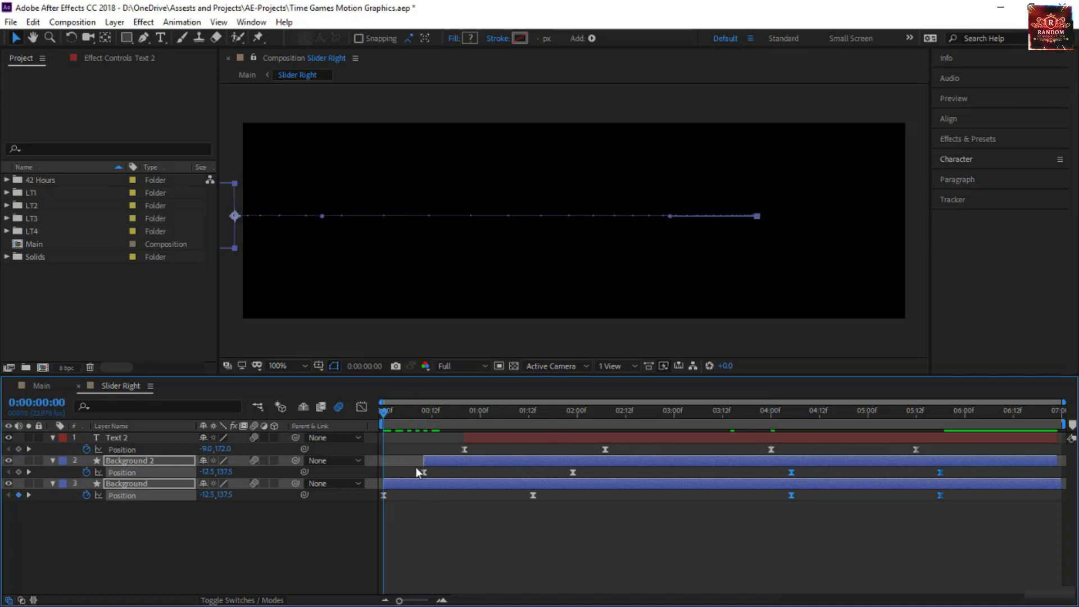
left_click(436, 467)
key("k")
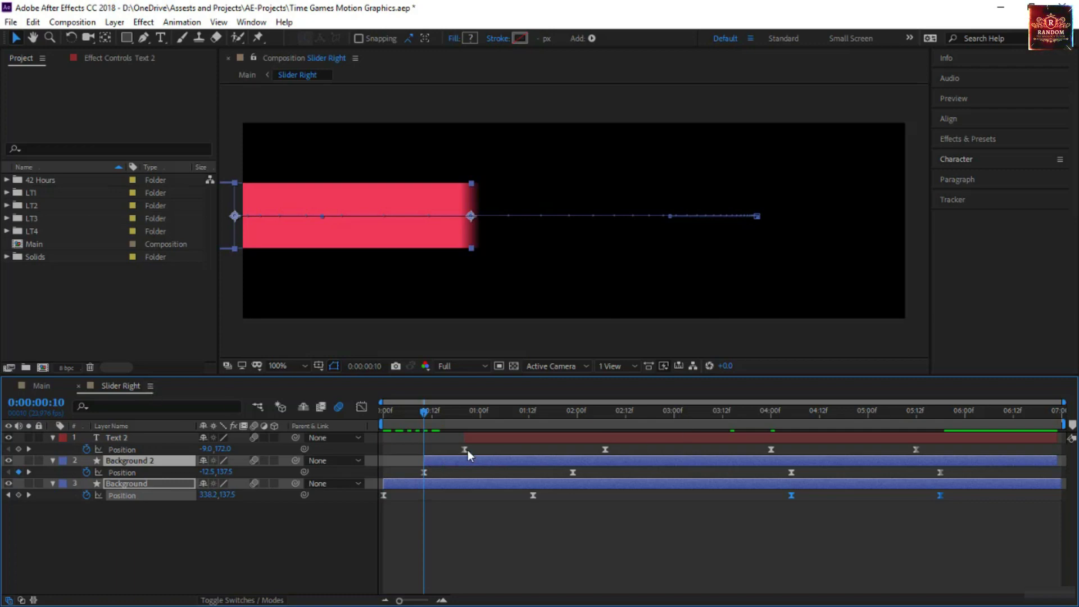
left_click(487, 440)
key("k")
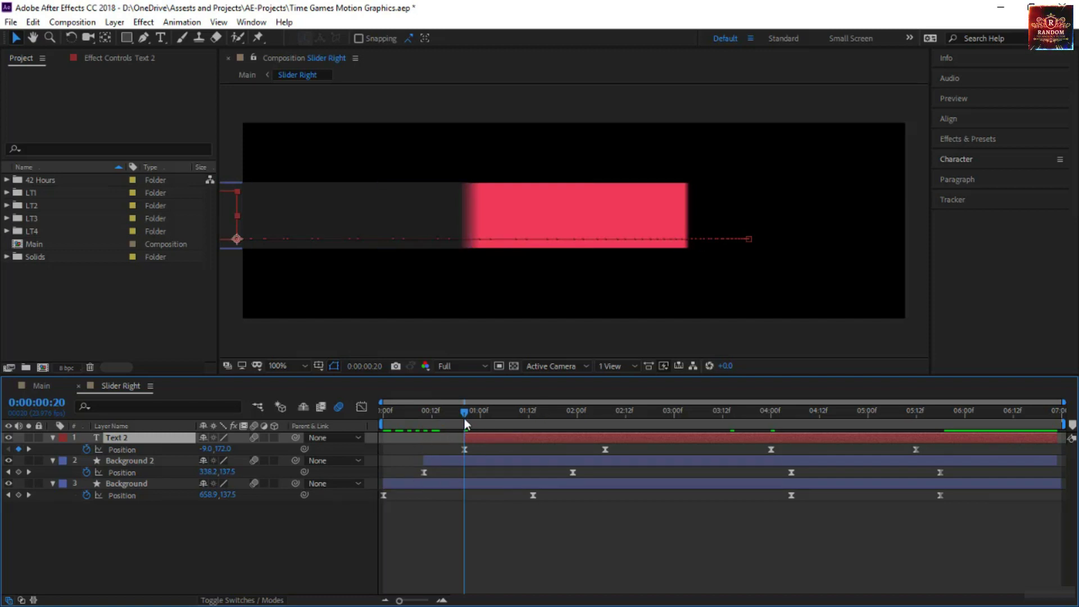
Step: Move Background 2's pair of exit Position keyframes so that it starts at 0:00:04:10
left_click_drag(465, 418, 770, 463)
left_click(52, 404)
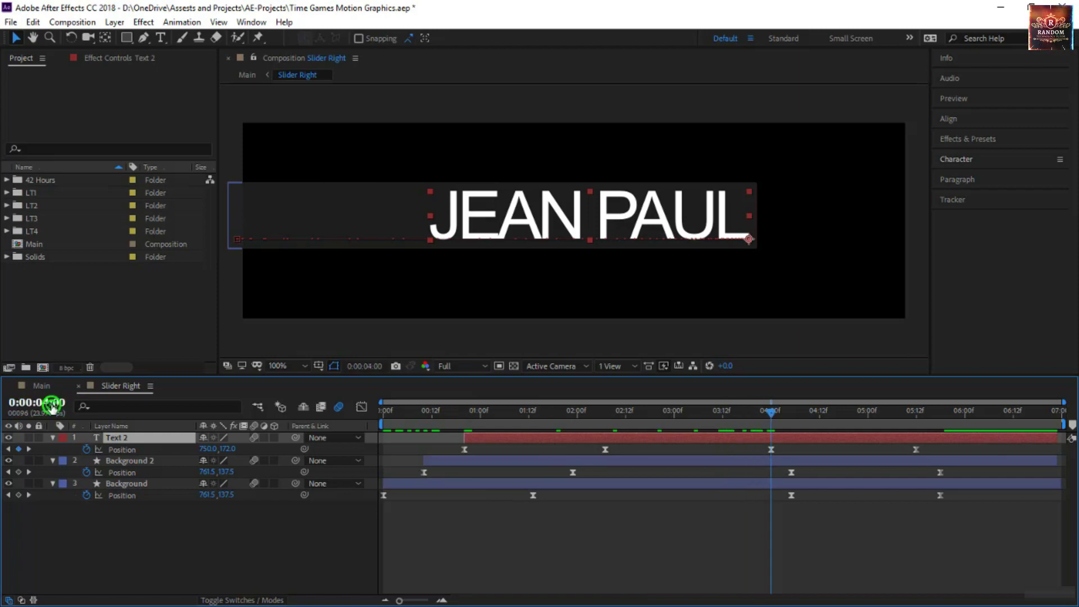
type("410")
key("Return")
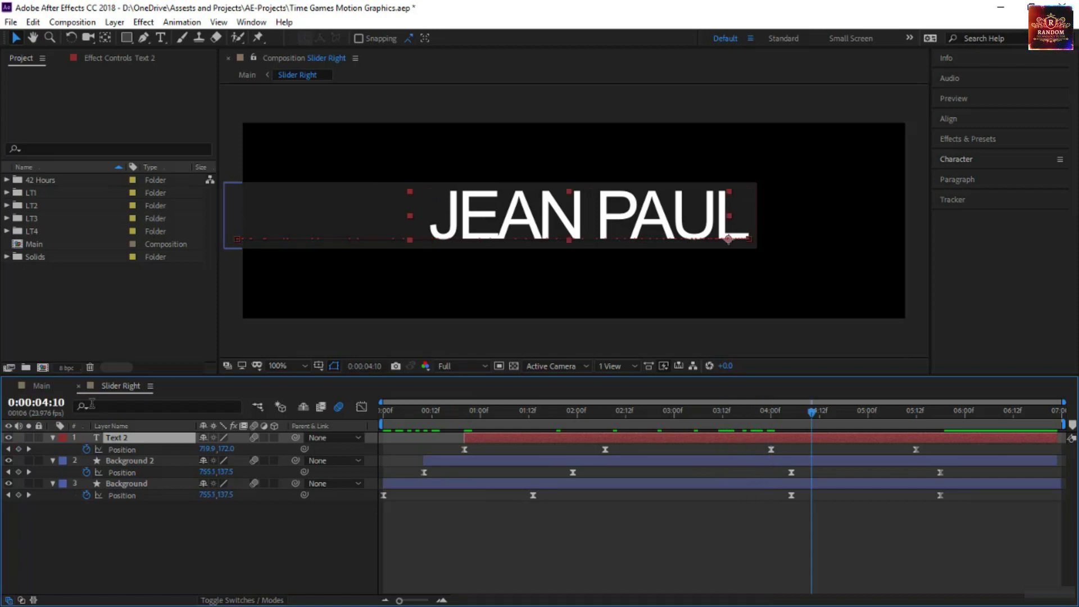
left_click(783, 476)
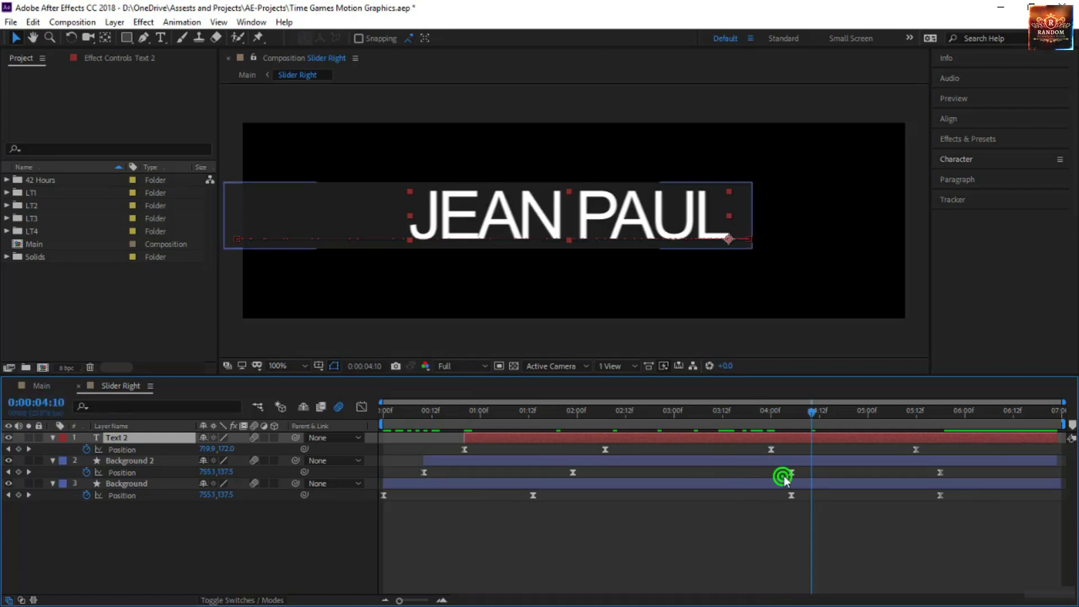
left_click_drag(782, 476, 947, 477)
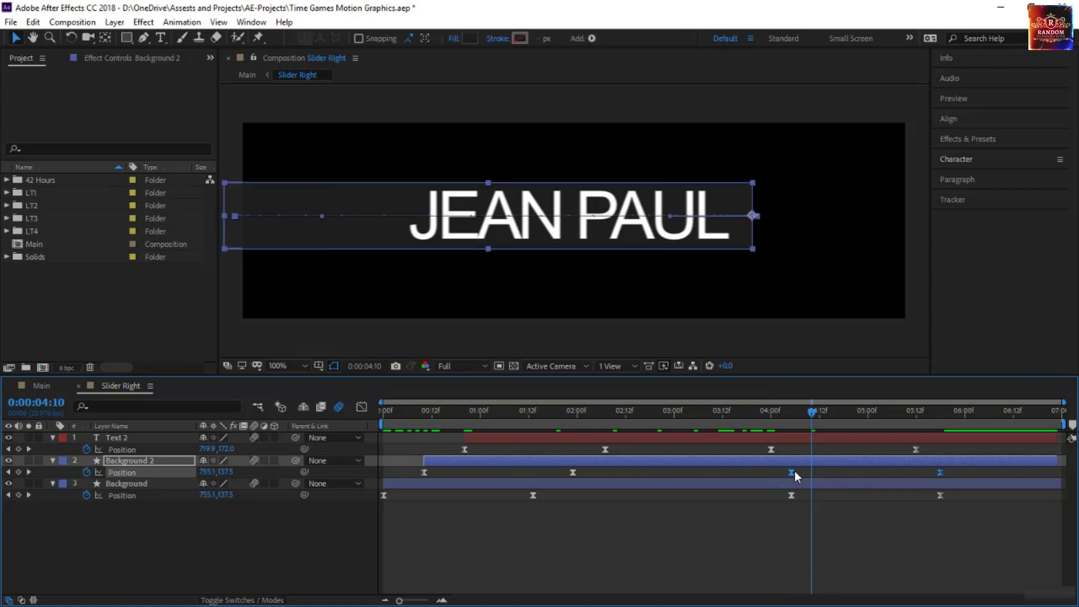
left_click_drag(792, 472, 812, 473)
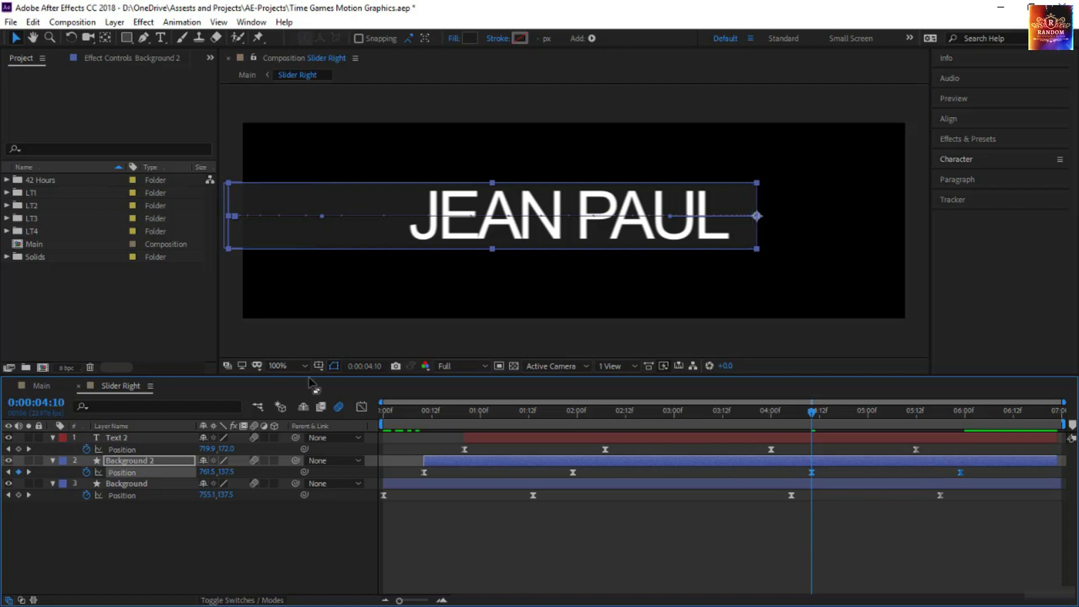
Step: Move Background's pair of exit Position keyframes so that it starts at 0:00:04:20
left_click(47, 403)
type("420")
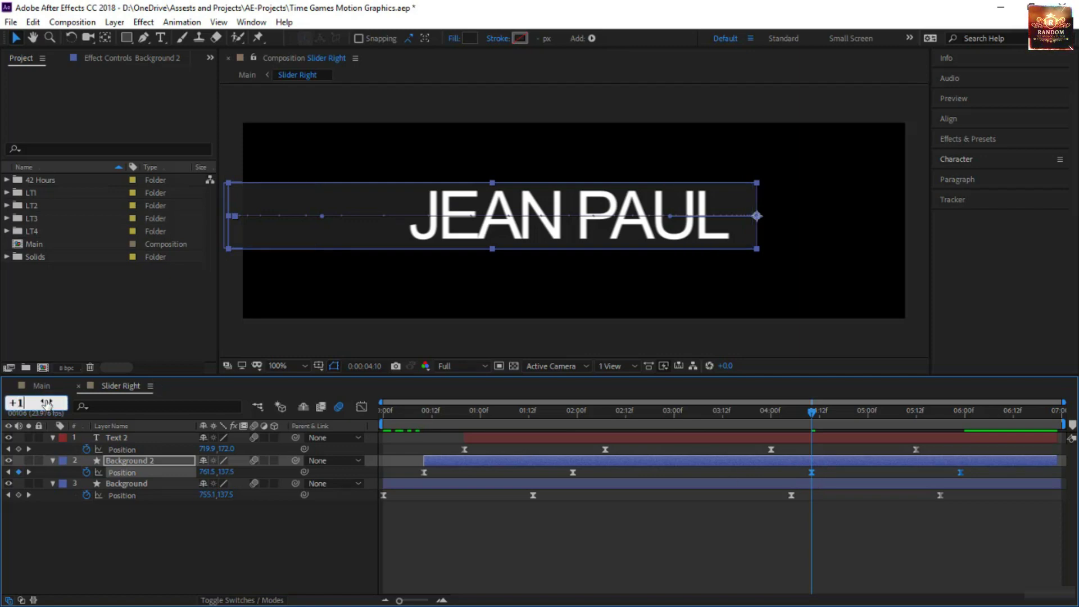
key("Return")
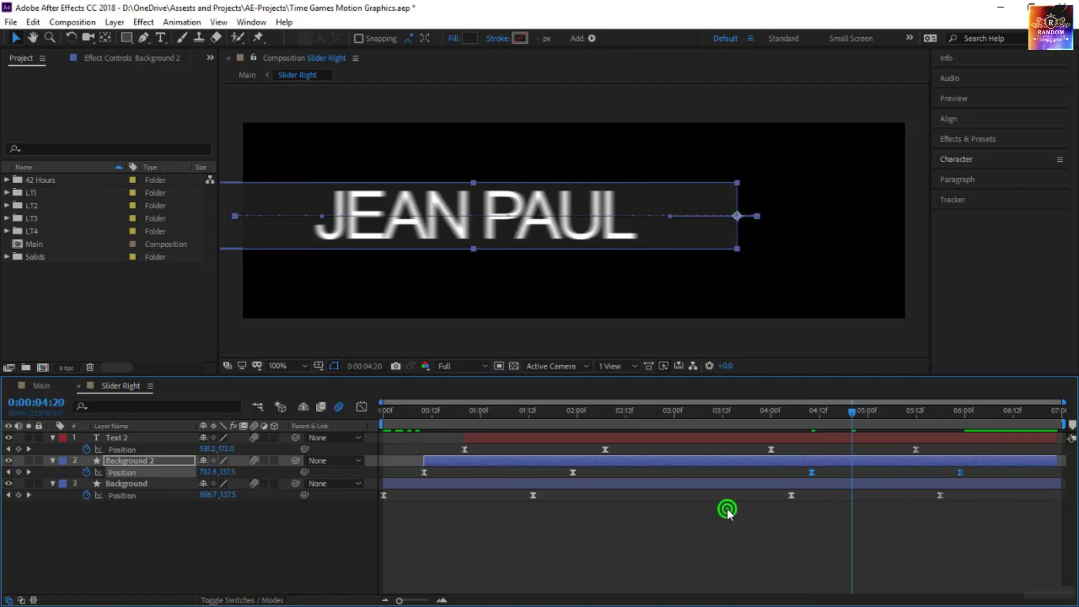
left_click_drag(724, 508, 978, 494)
left_click_drag(790, 495, 852, 501)
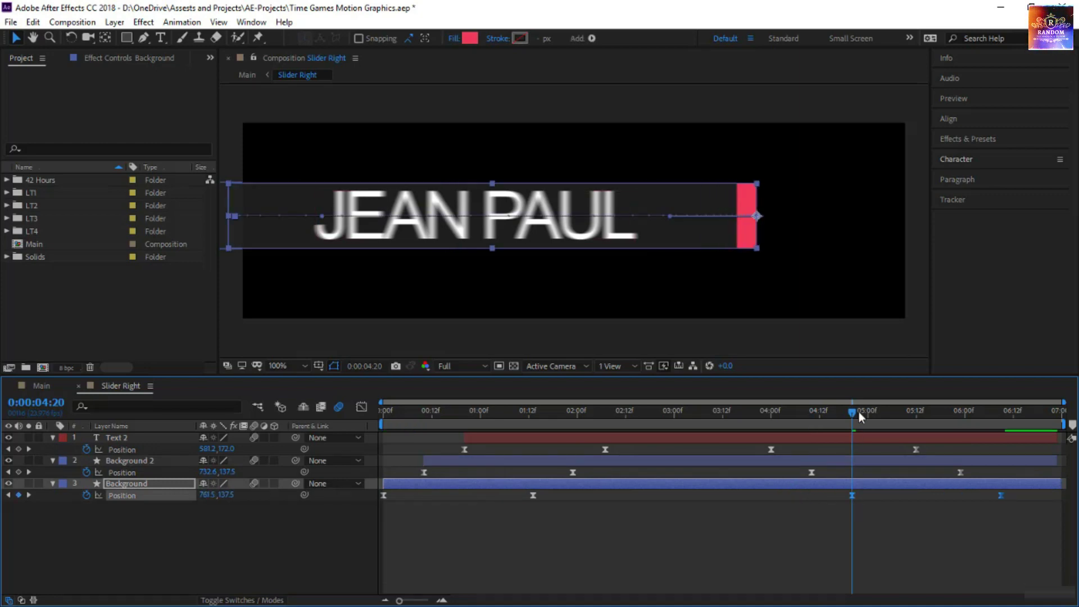
Step: Preview the Slider Right animation from the start and select the exit Position keyframes of all three layers
left_click_drag(855, 409, 364, 466)
key("space")
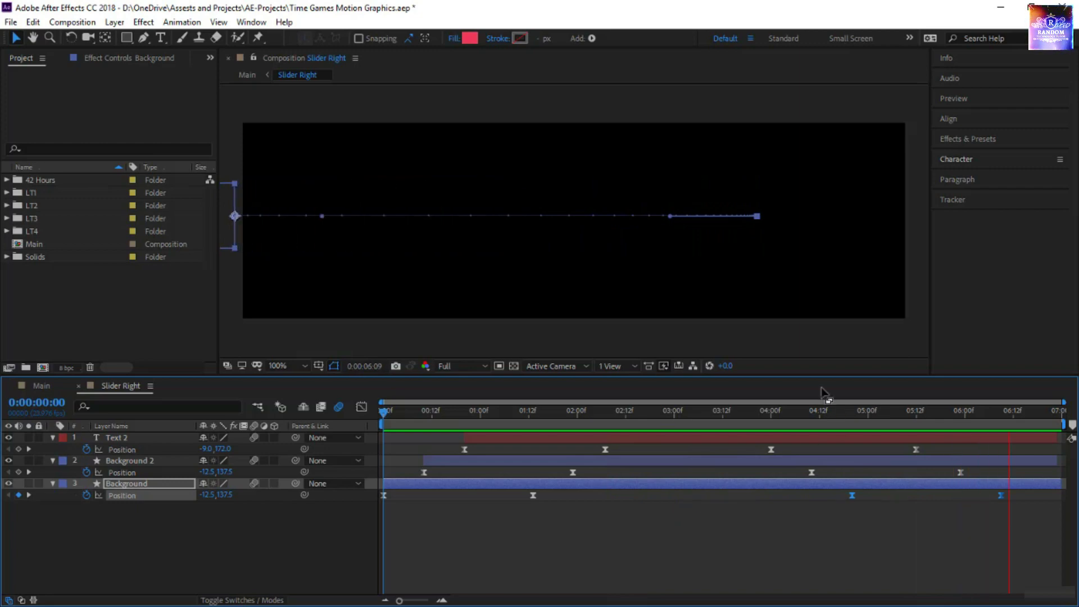
left_click(804, 412)
left_click_drag(754, 518, 1021, 446)
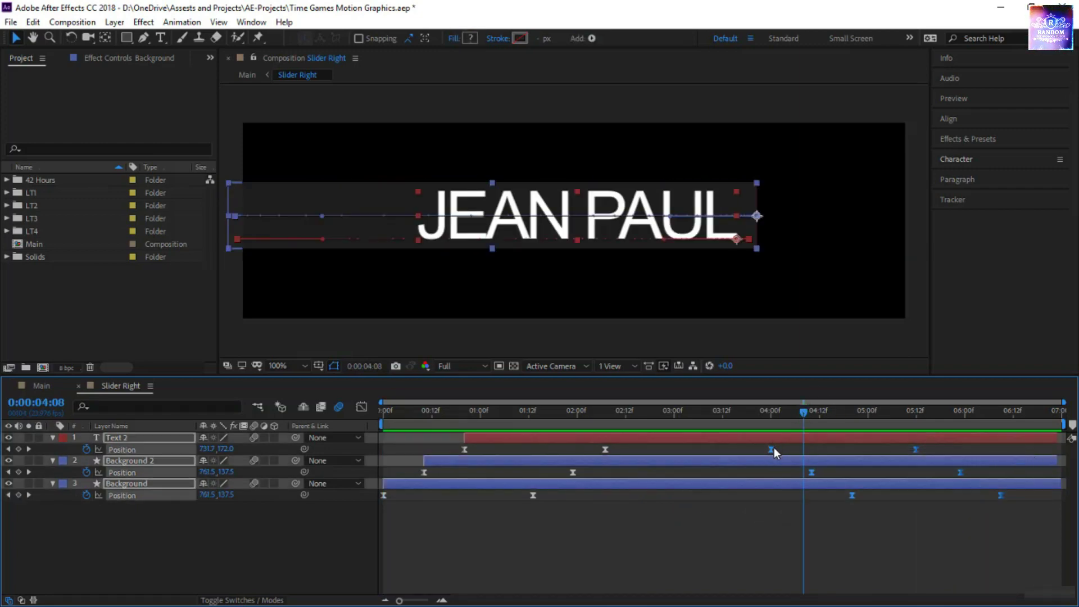
mouse_move(773, 448)
left_mouse_down()
mouse_move(830, 458)
mouse_move(774, 455)
left_mouse_up()
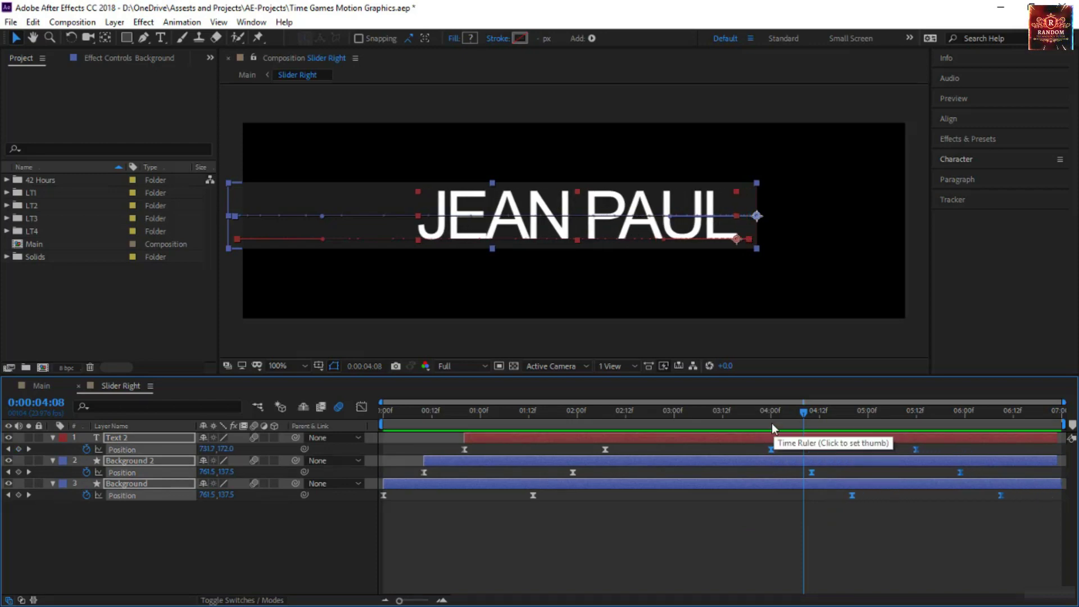
Step: Preview the Slider Right lower third in the Main composition and scrub on to the 42 Hours section at 0:00:10:17
key("space")
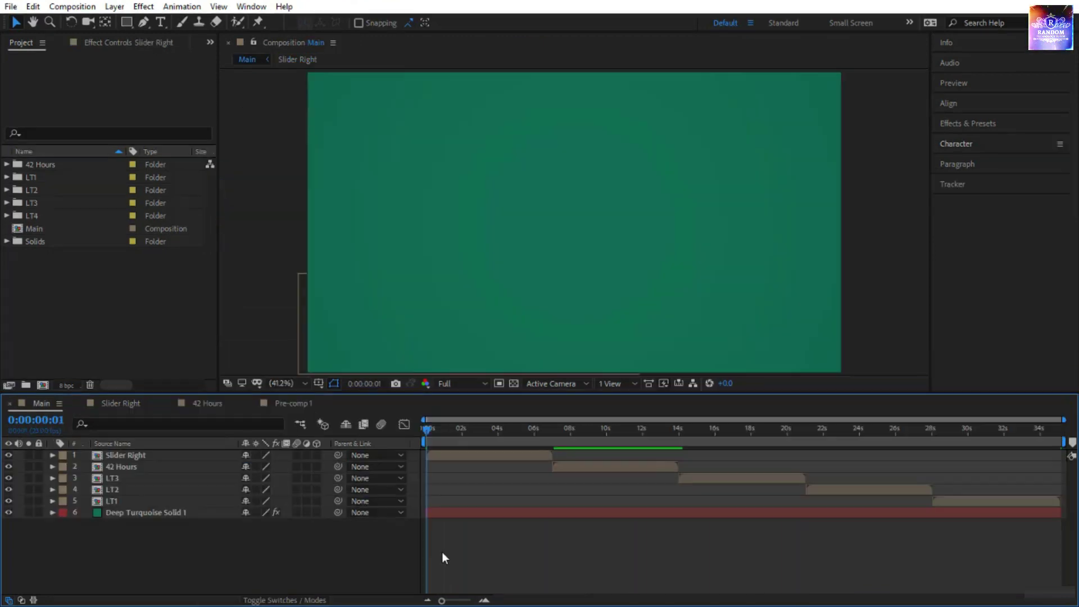
key("space")
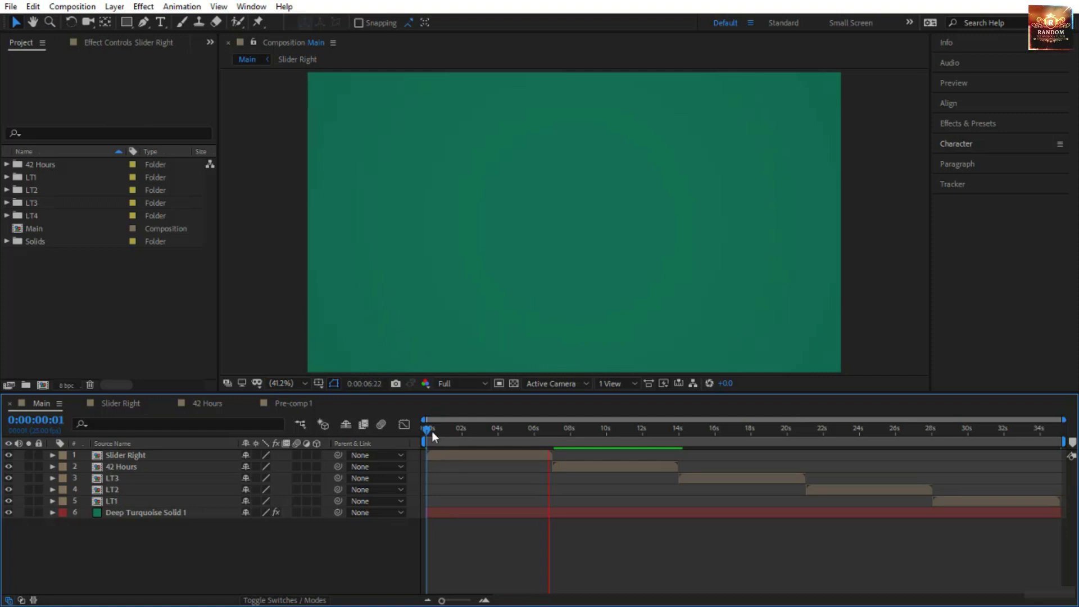
left_click_drag(424, 430, 489, 451)
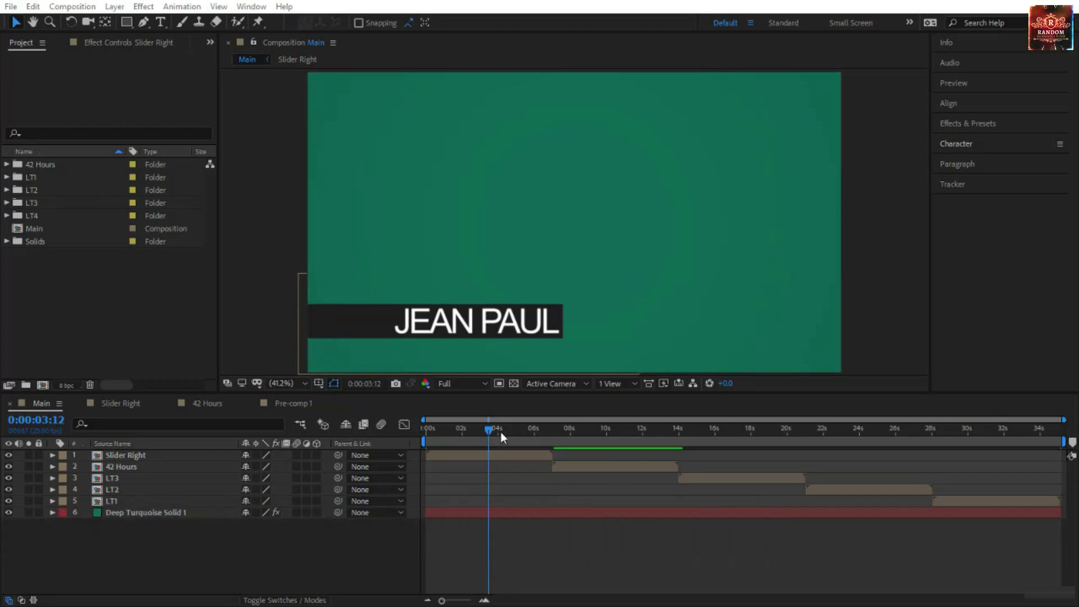
left_click_drag(490, 428, 618, 478)
Step: Open the 42 Hours composition from Main and review its Hours of HD Video, + and 42 layers
left_click(632, 466)
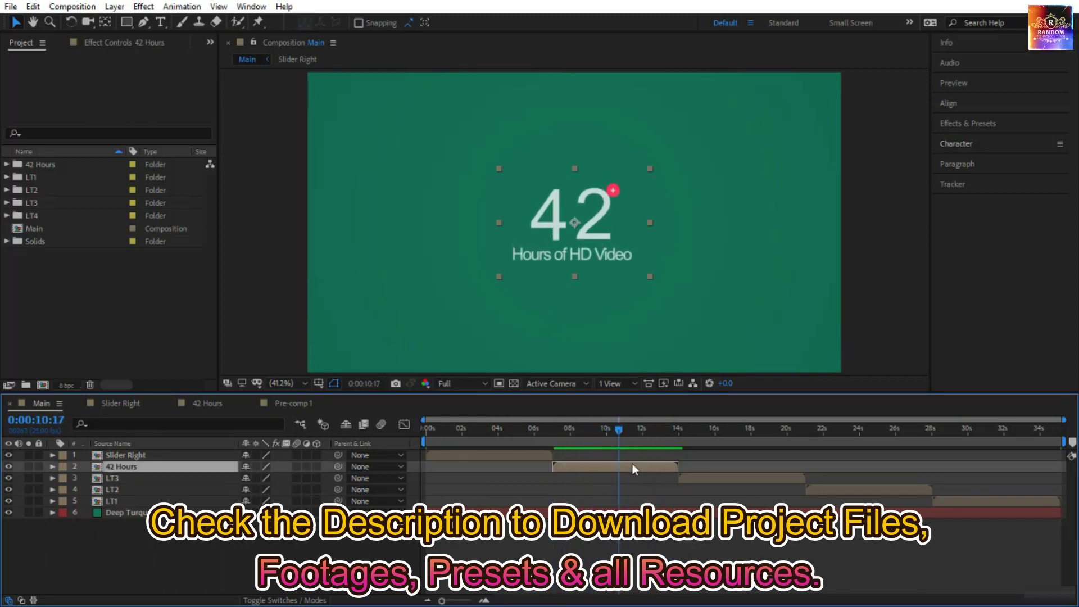
double_click(600, 465)
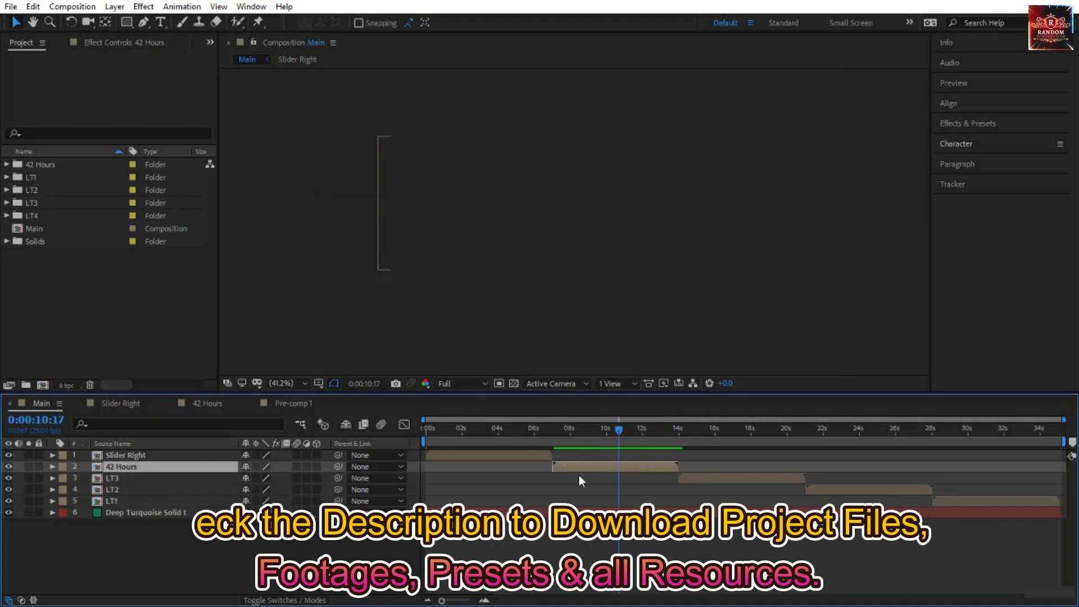
left_click(617, 428)
left_click(180, 455)
left_click(170, 523)
left_click(168, 560)
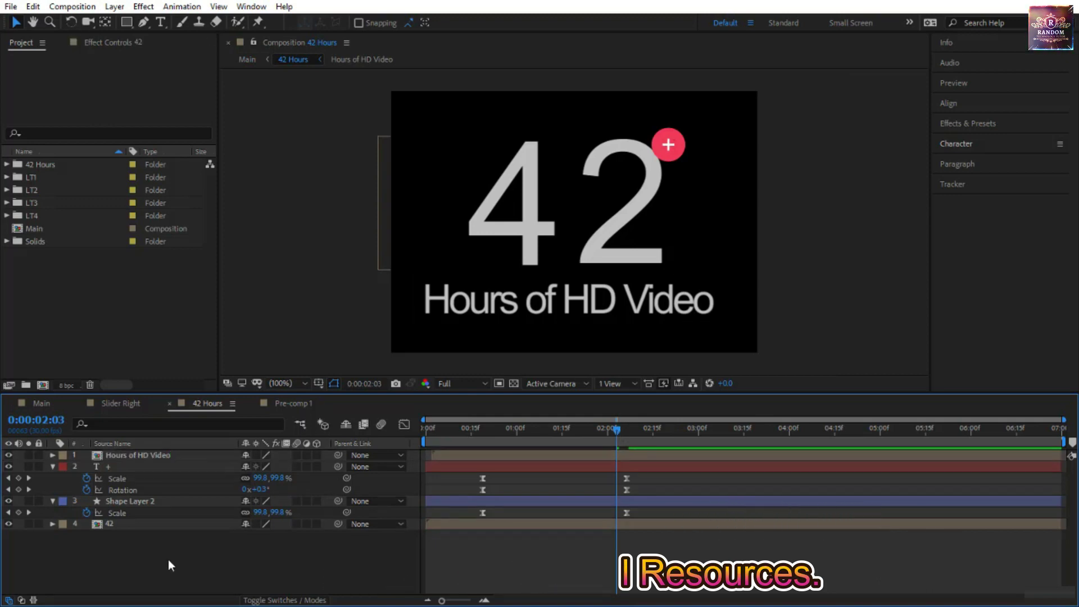
left_click(175, 456)
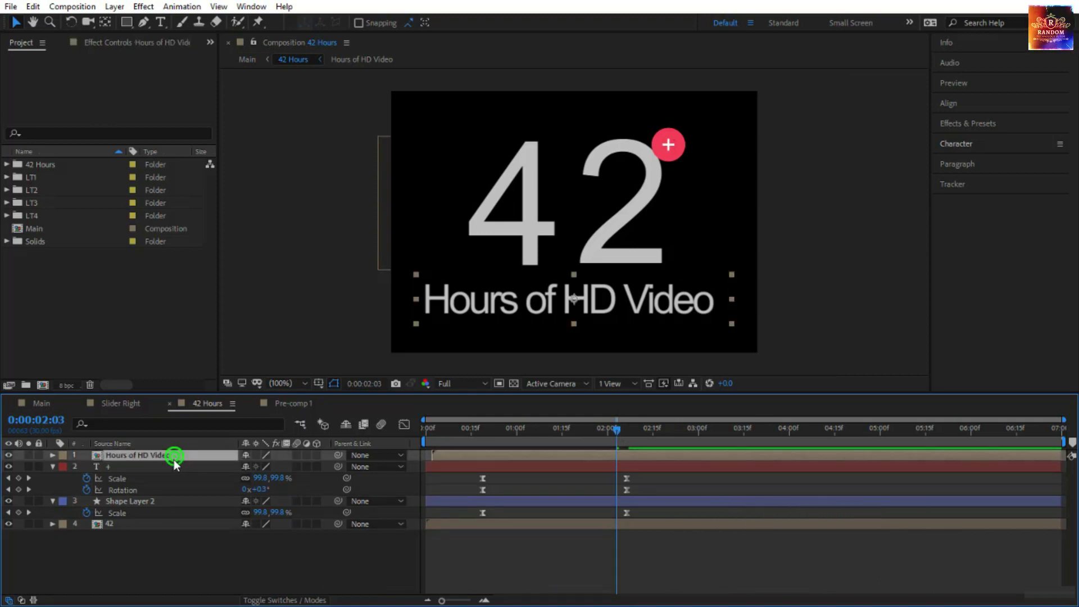
left_click(166, 528)
left_click(144, 467)
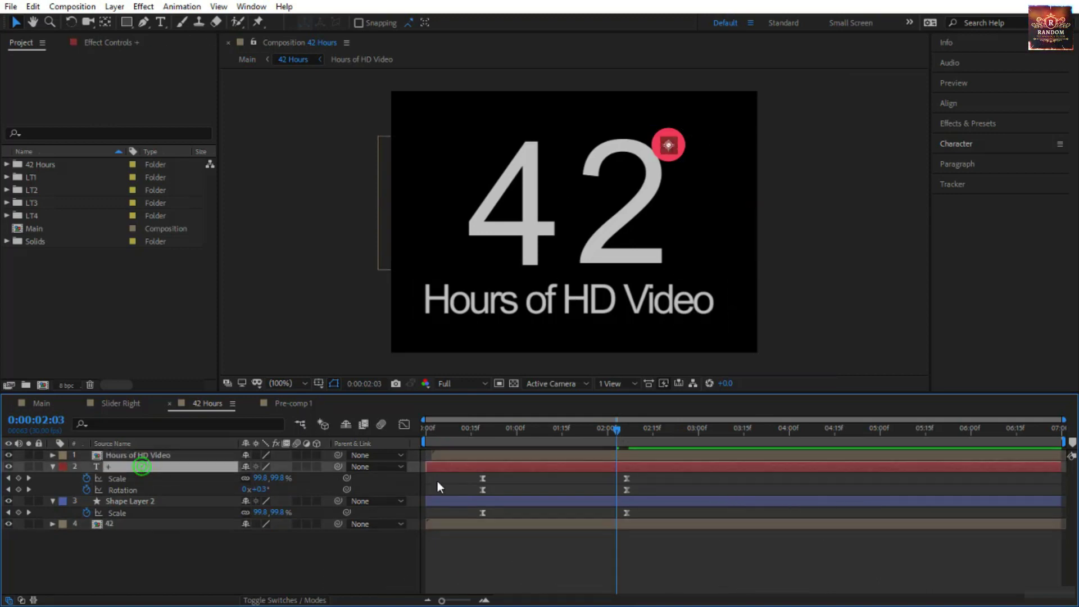
left_click(519, 561)
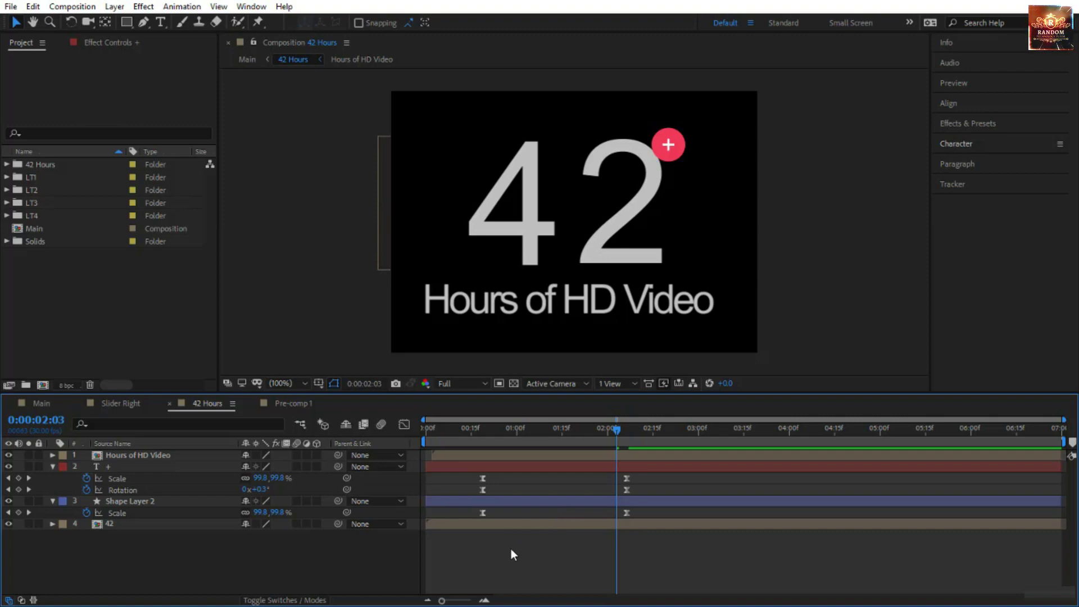
left_click(527, 500)
right_click(529, 501)
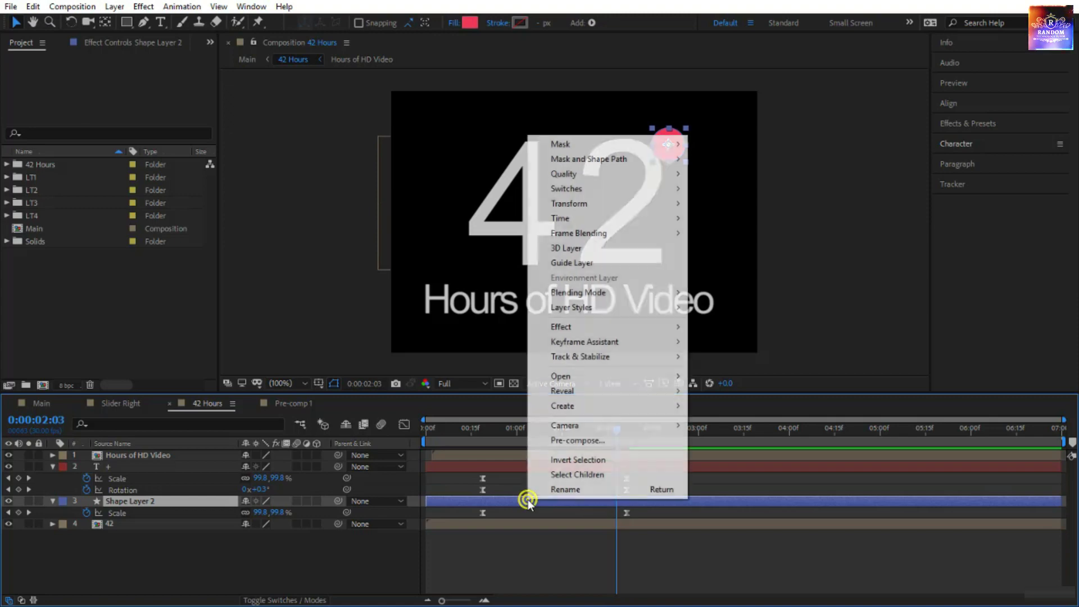
mouse_move(585, 220)
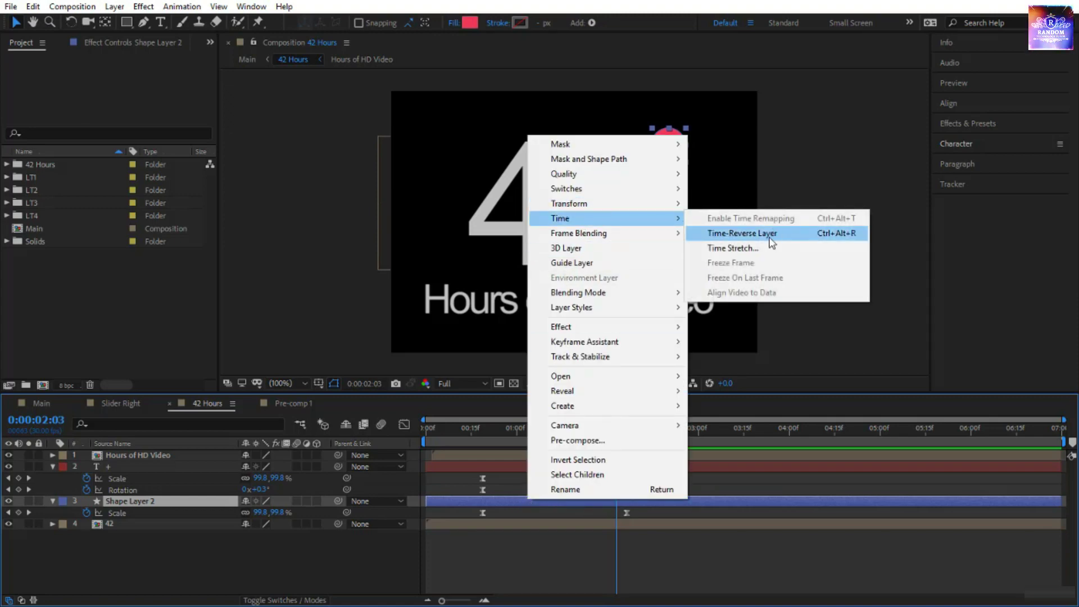
left_click(719, 555)
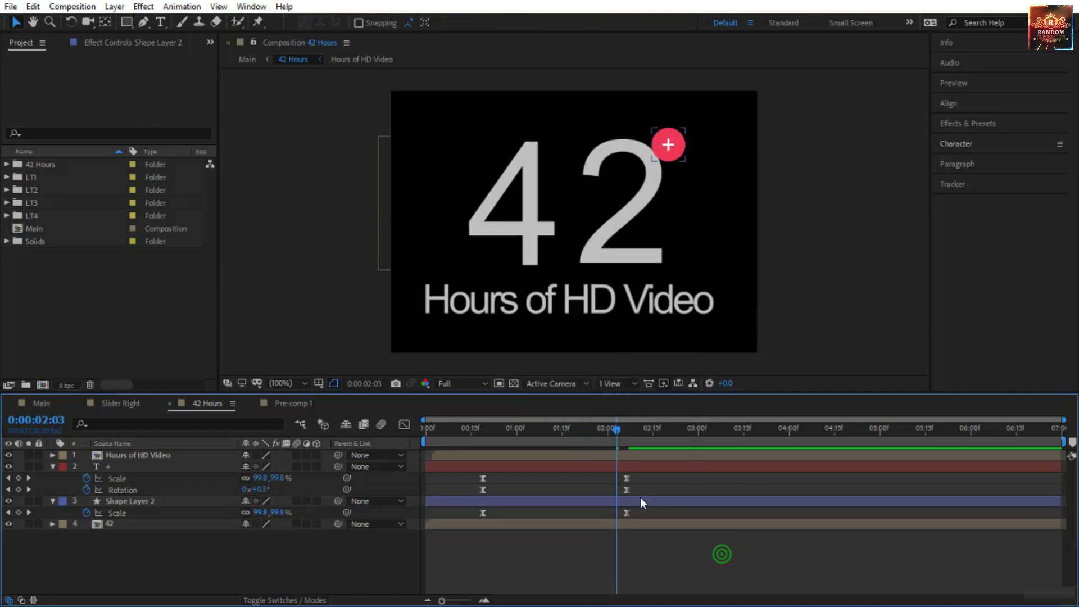
Step: Duplicate Shape Layer 2 in the 42 Hours composition and reveal the copy's Scale keyframes
left_click(607, 503)
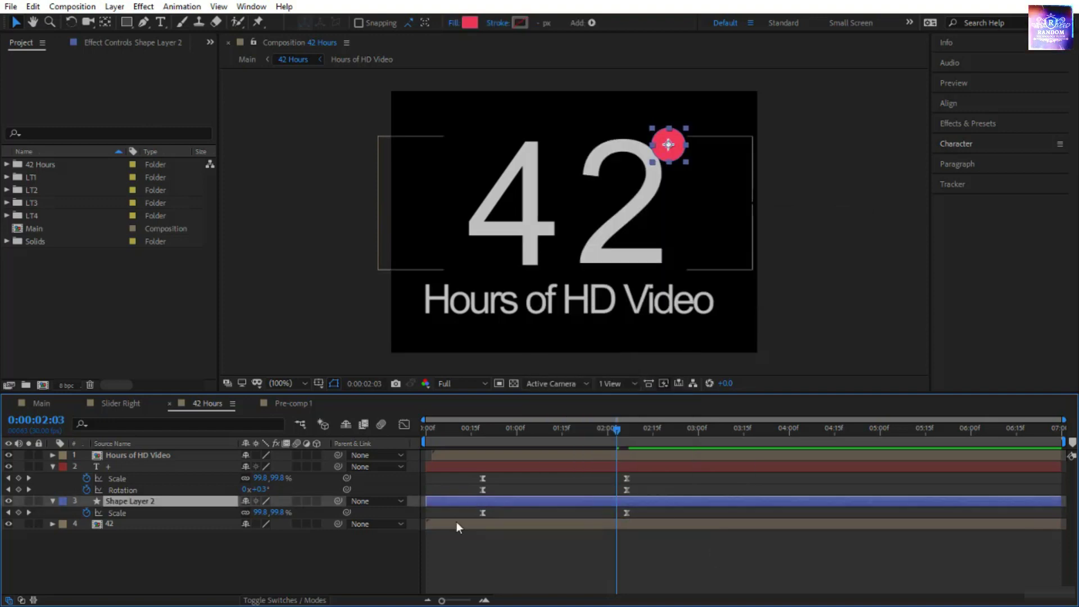
key("ctrl+d")
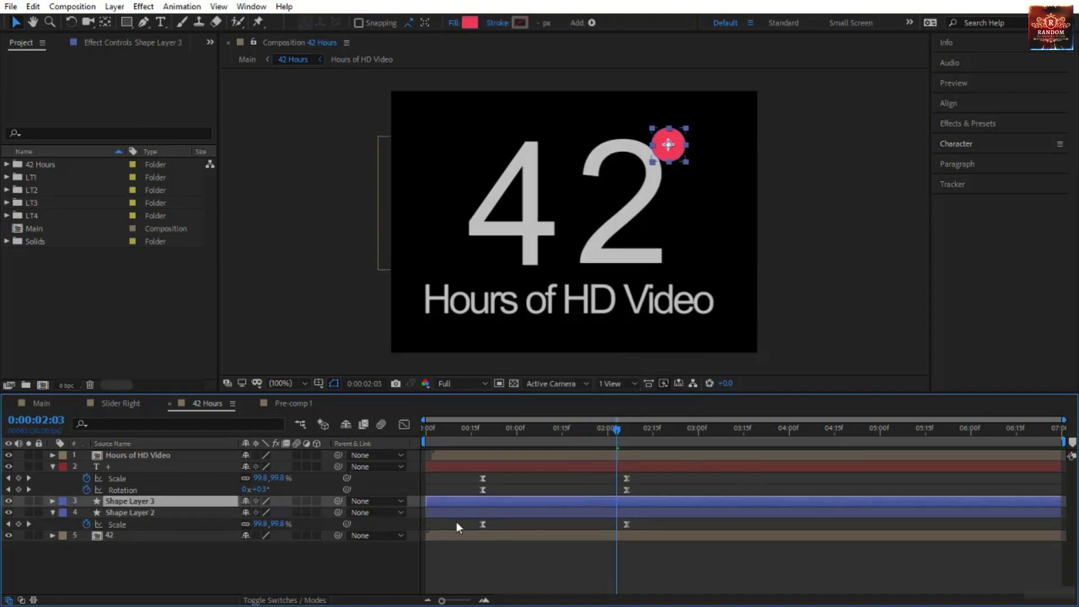
key("s")
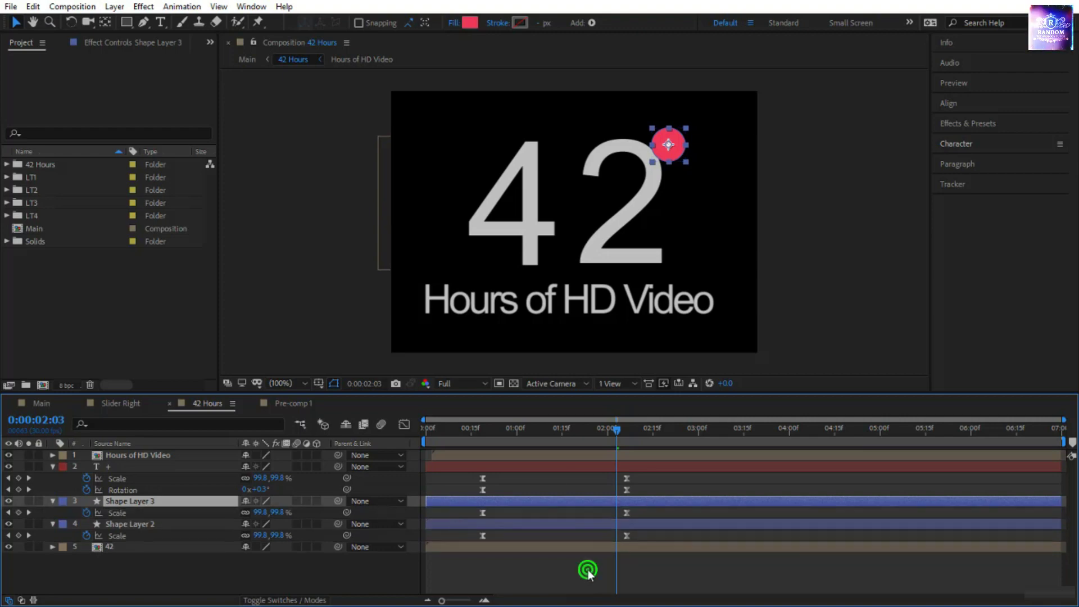
Step: Set the current time to 0:00:00:19 at the first Scale keyframe and time-reverse the duplicated shape layer
left_click(588, 568)
left_click(481, 512)
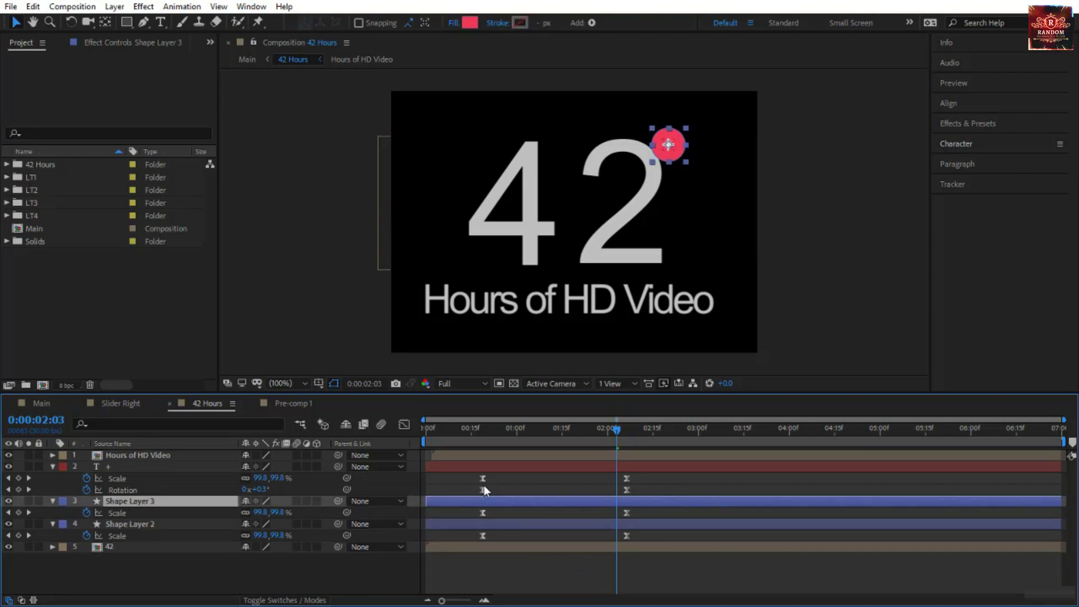
left_click(483, 430)
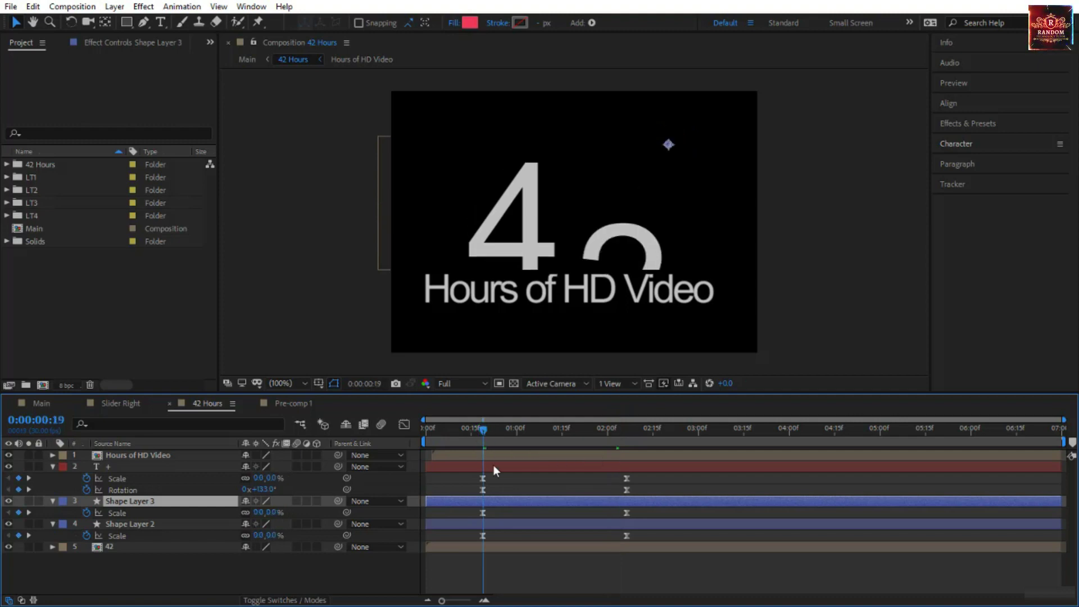
right_click(527, 498)
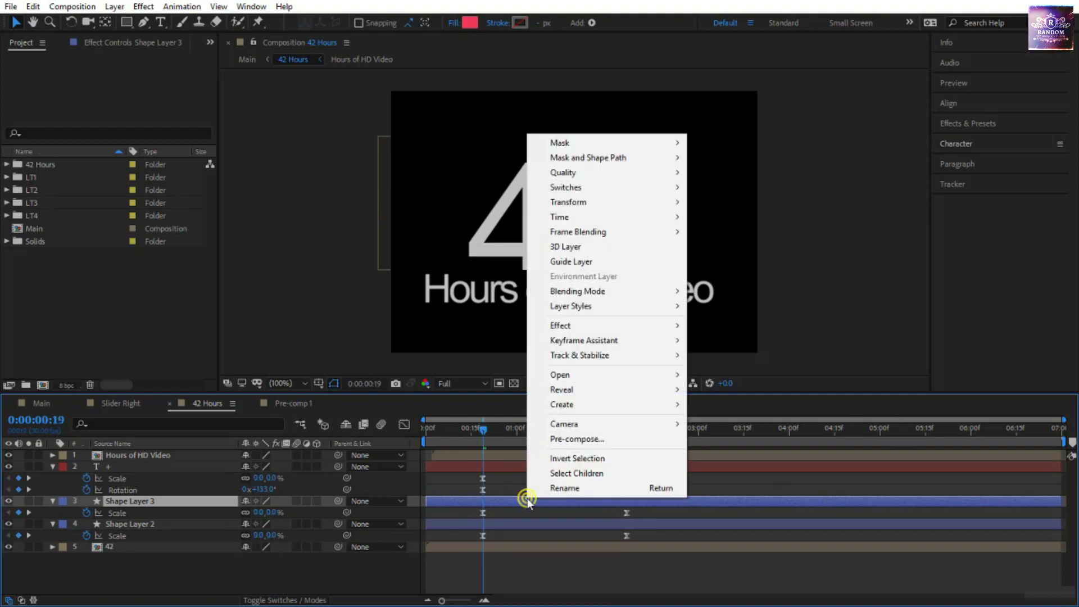
mouse_move(635, 217)
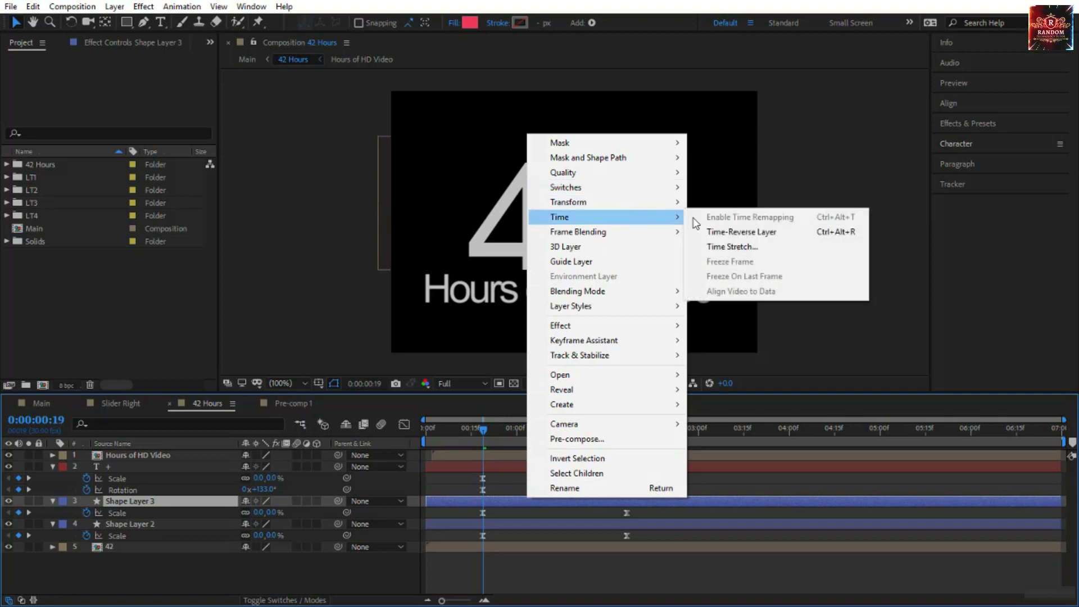
left_click(723, 232)
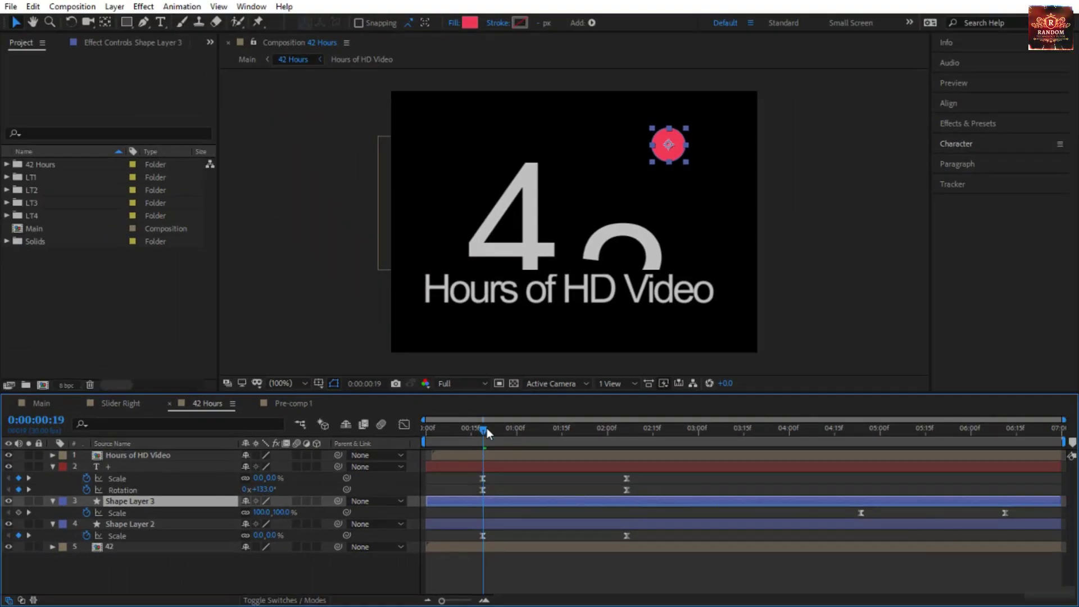
Step: Scrub through Shape Layer 3's reversed Scale animation between about 0:00:04:22 and 0:00:06:11 and compare it with Shape Layer 2
left_click(284, 95)
left_click_drag(567, 435, 1003, 466)
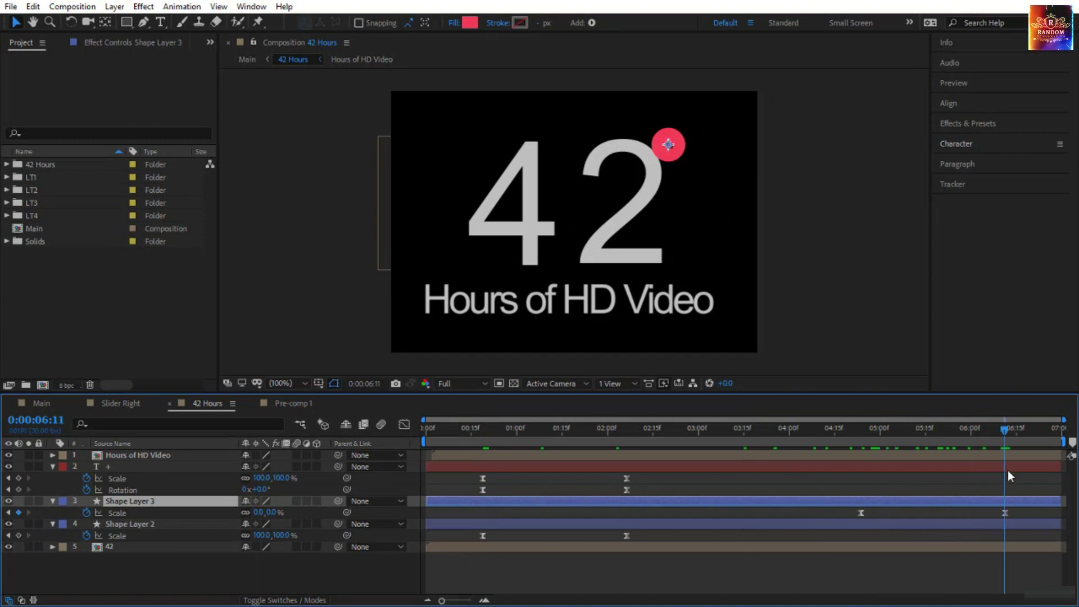
left_click(1005, 512)
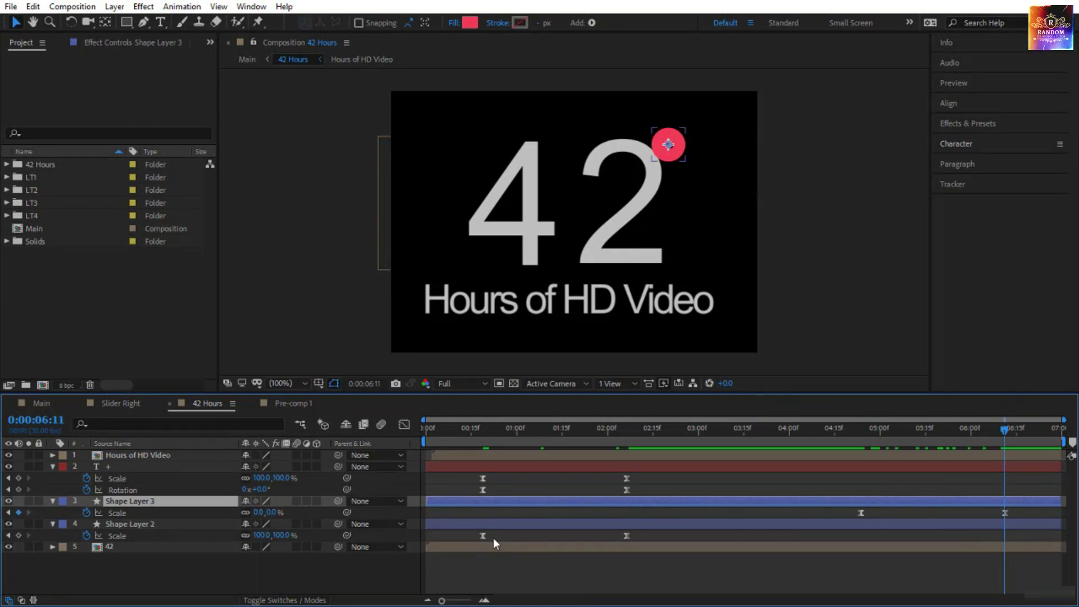
left_click_drag(903, 435, 855, 437)
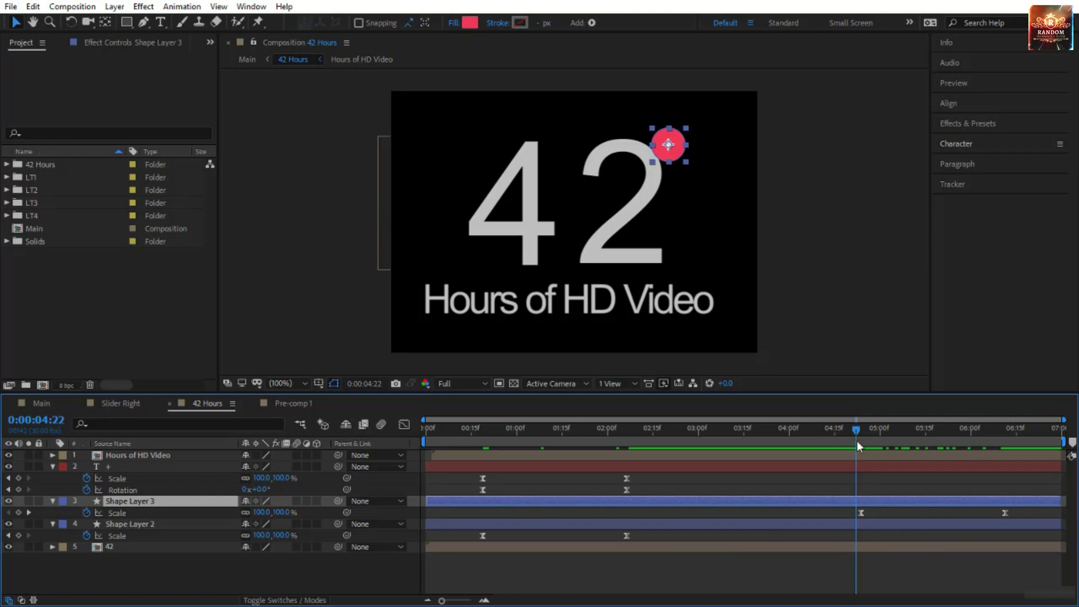
left_click_drag(857, 430, 954, 450)
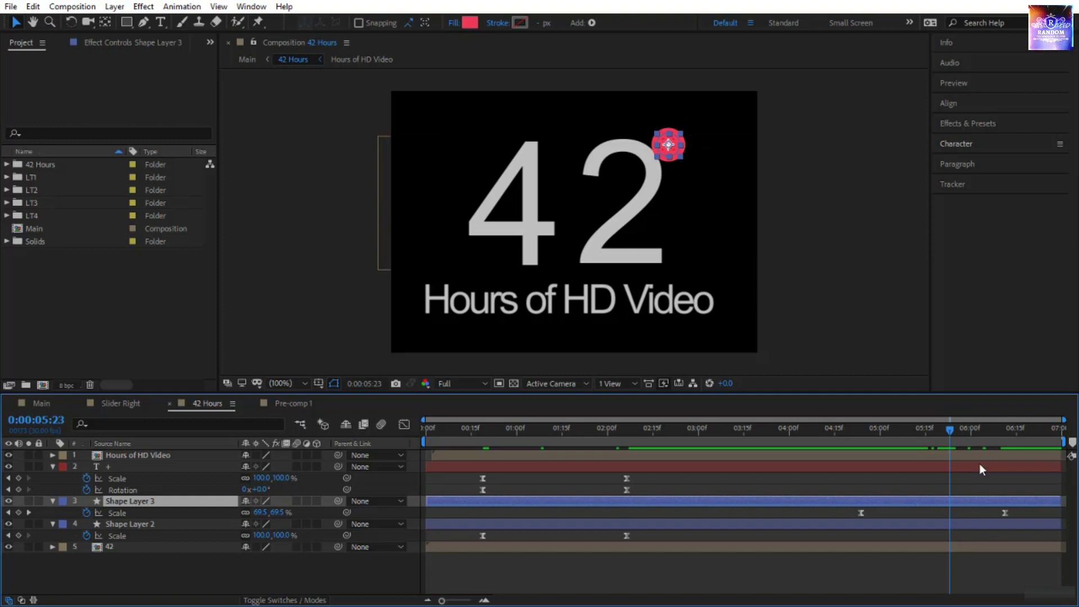
left_click_drag(950, 436, 932, 468)
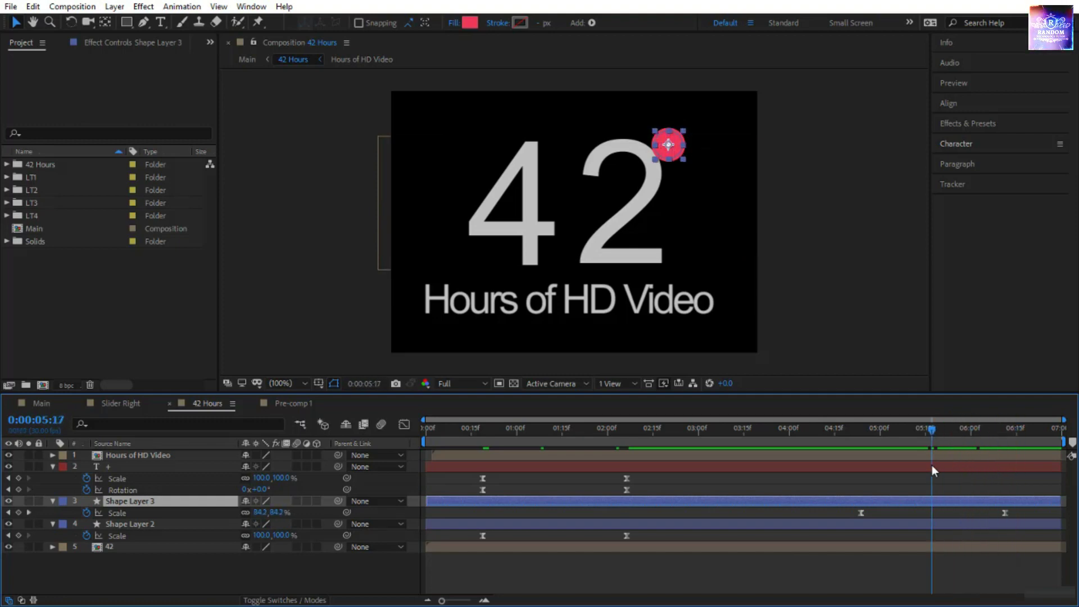
Step: Delete the time-reversed copy, Shape Layer 3, from the 42 Hours composition
left_click_drag(1063, 526, 797, 525)
left_click_drag(819, 431, 882, 477)
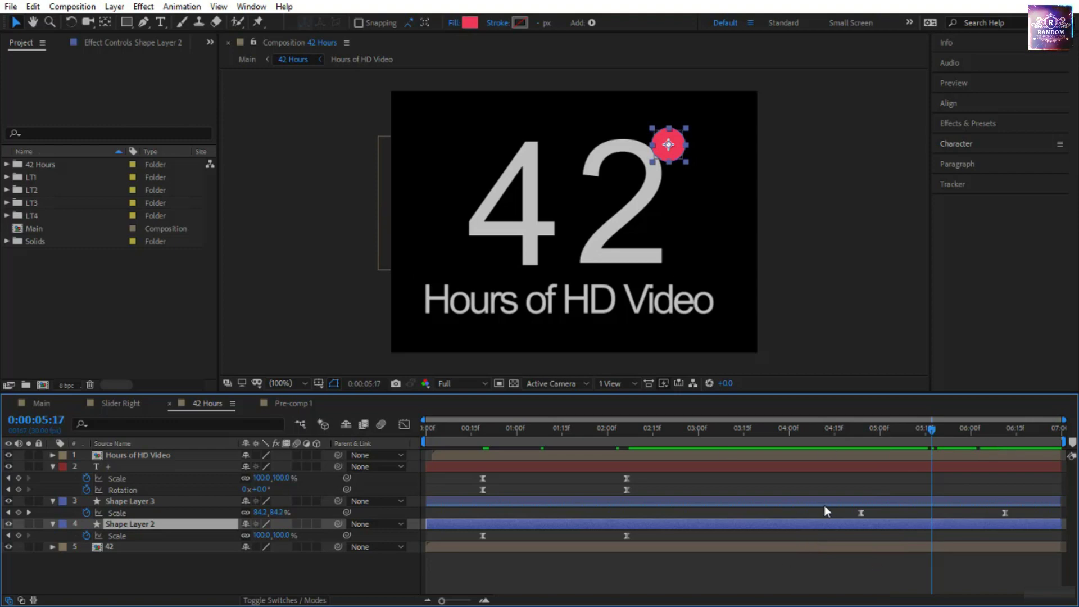
left_click(811, 501)
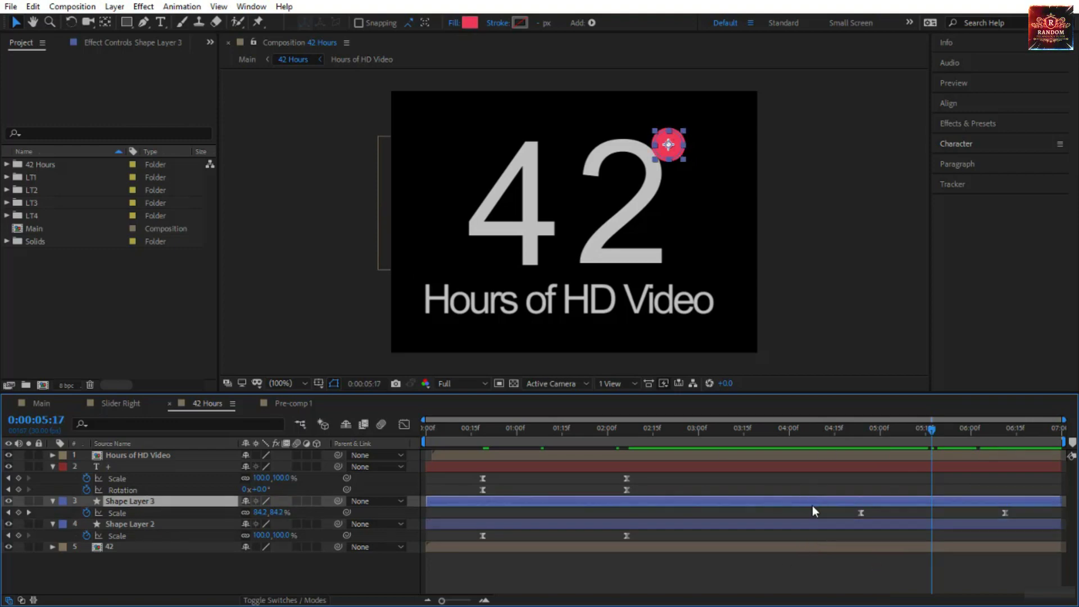
key("Delete")
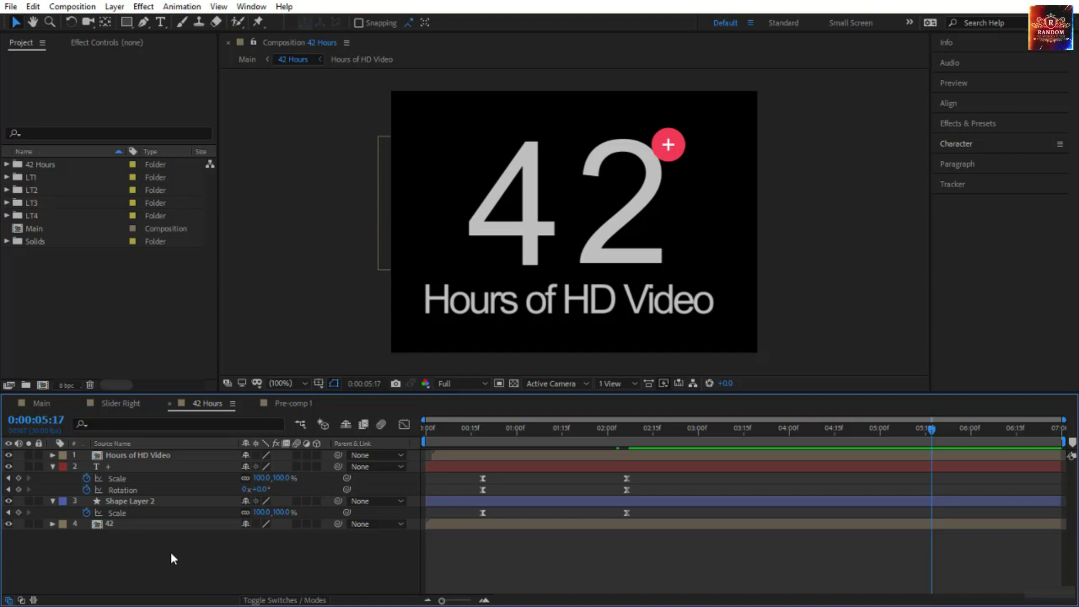
Step: Trim the out points of all four layers in the 42 Hours composition to 0:00:04:00
left_click(465, 433)
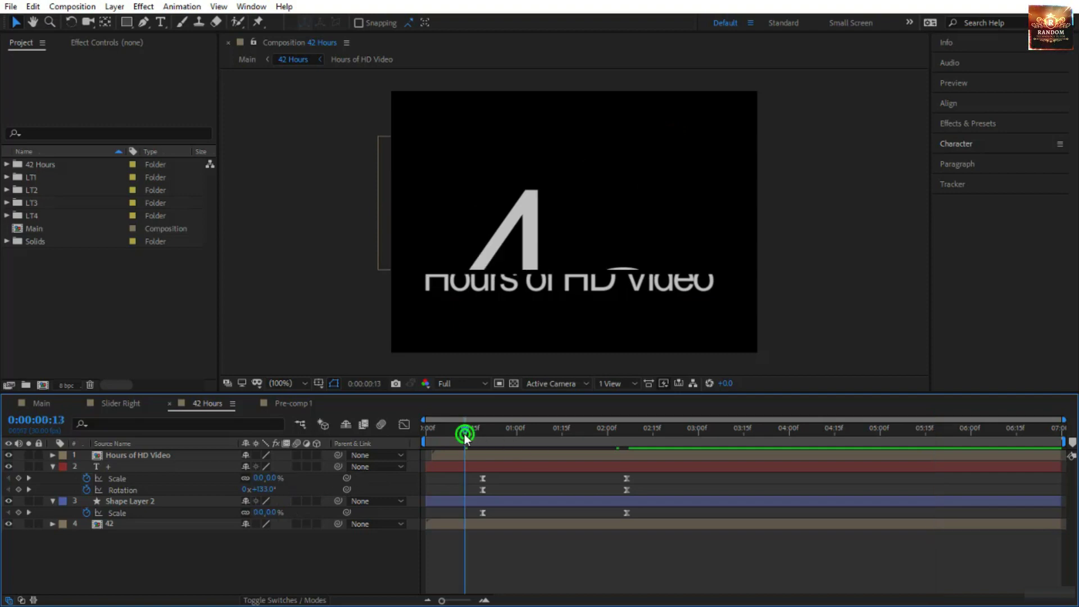
left_click_drag(464, 434, 696, 437)
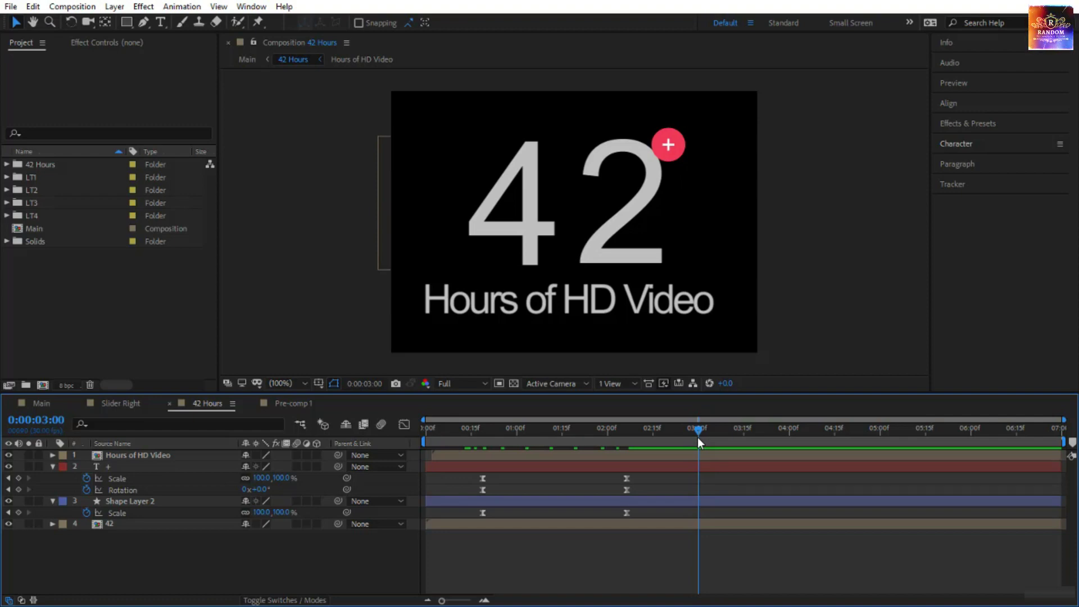
left_click_drag(697, 437, 789, 475)
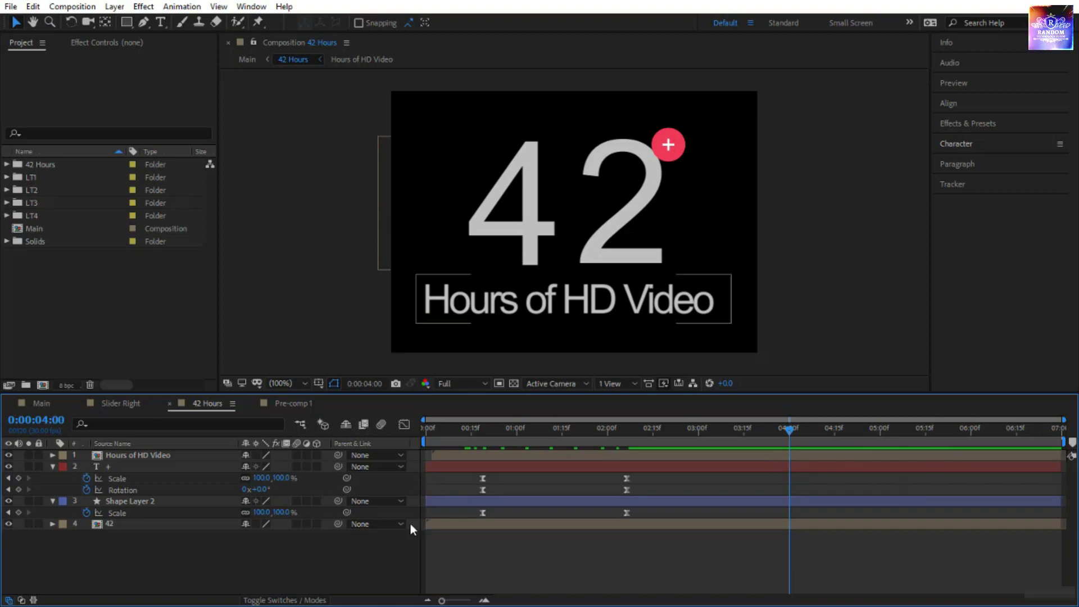
left_click_drag(632, 433, 789, 470)
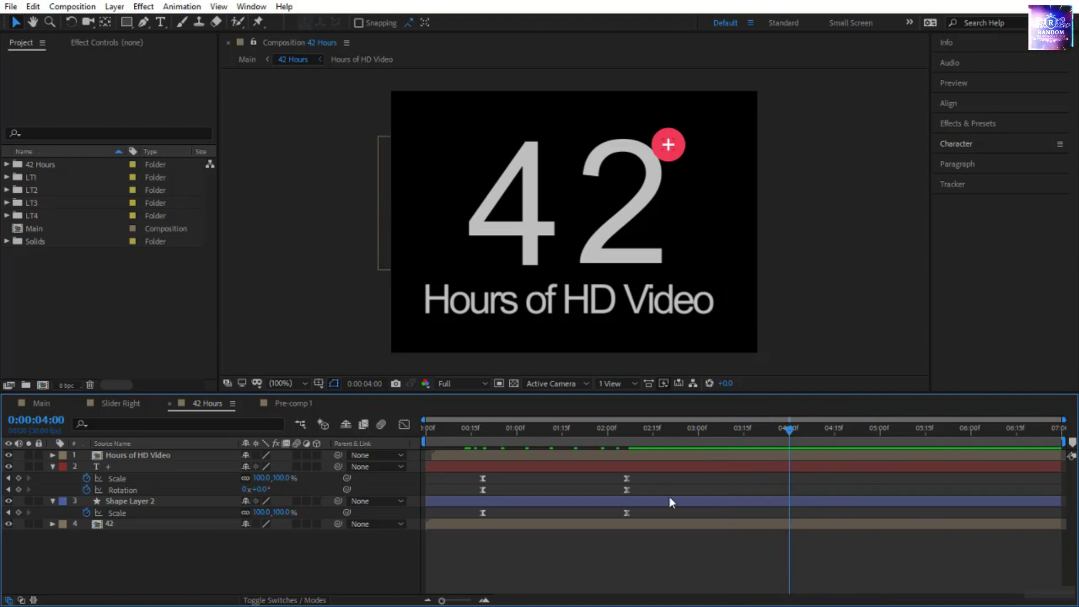
left_click_drag(174, 575, 157, 454)
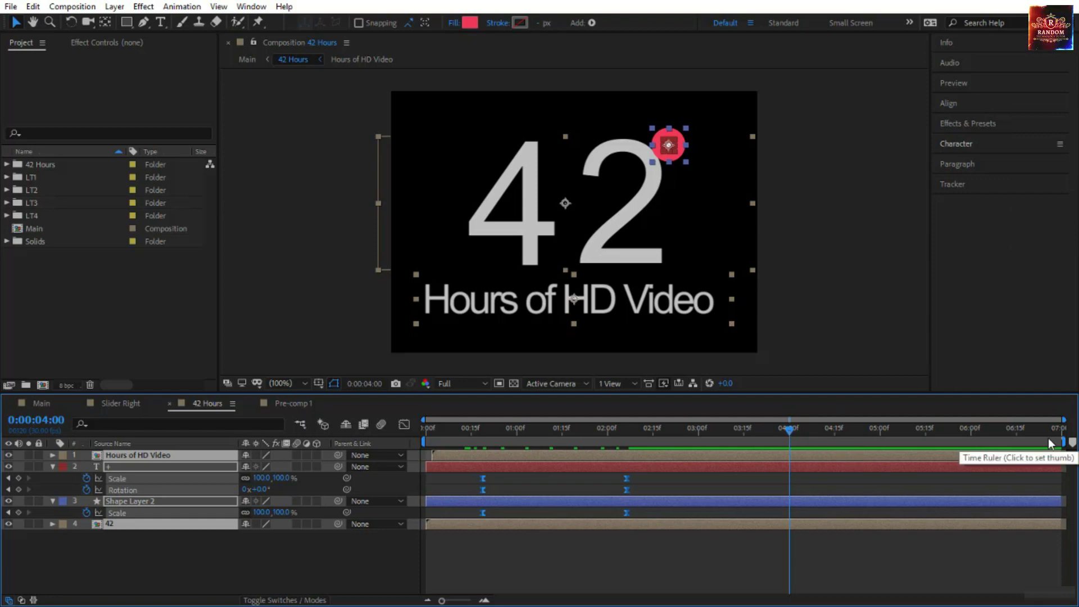
key("alt+bracketright")
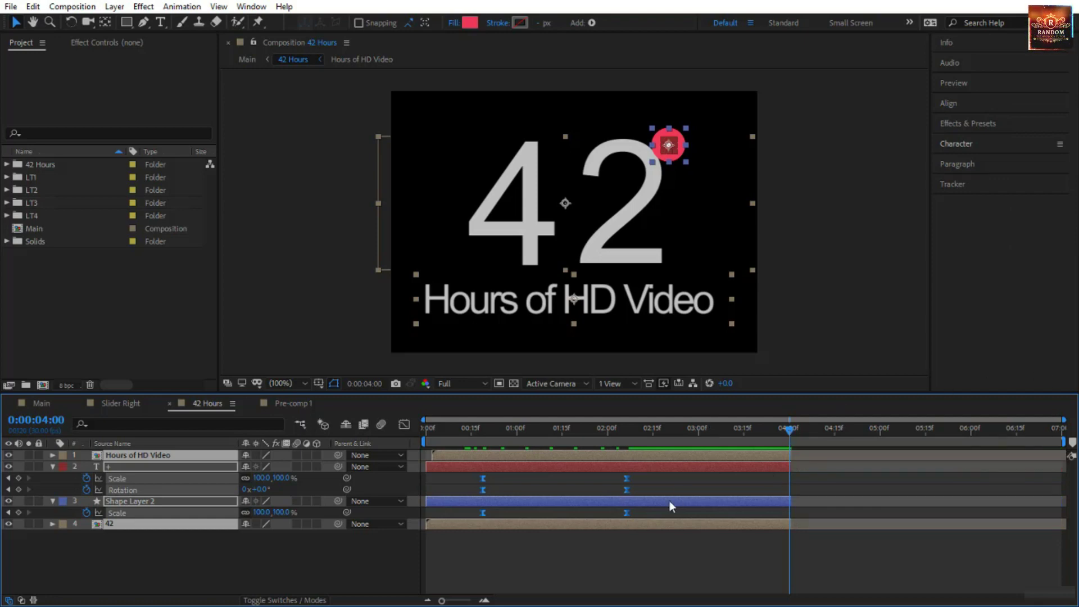
Step: Pre-compose the four layers as Pre-comp 2 with its duration adjusted to their time span, and preview the entrance
right_click(213, 501)
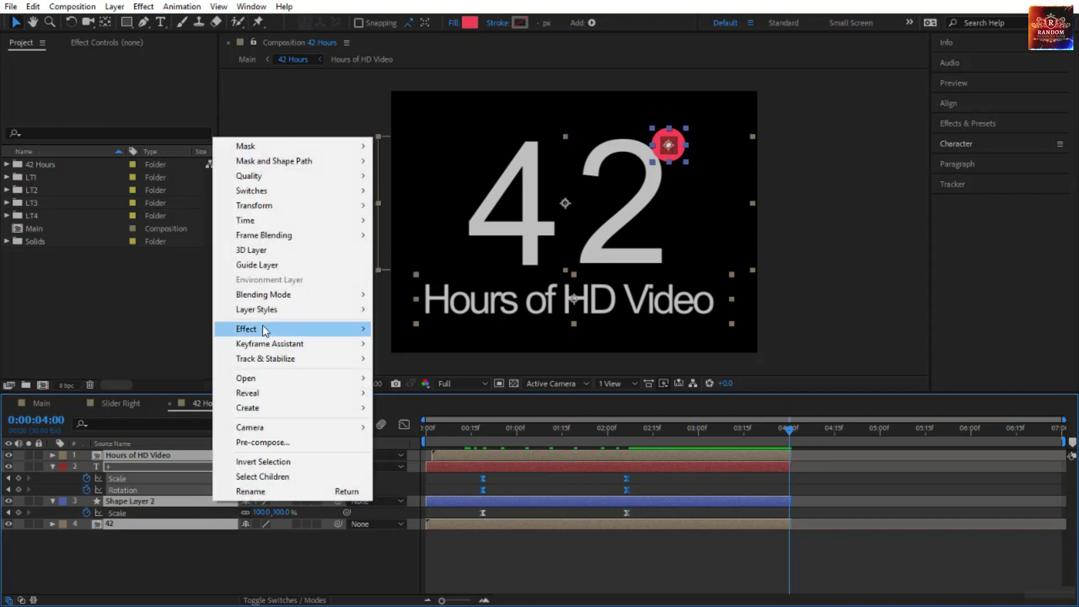
left_click(273, 442)
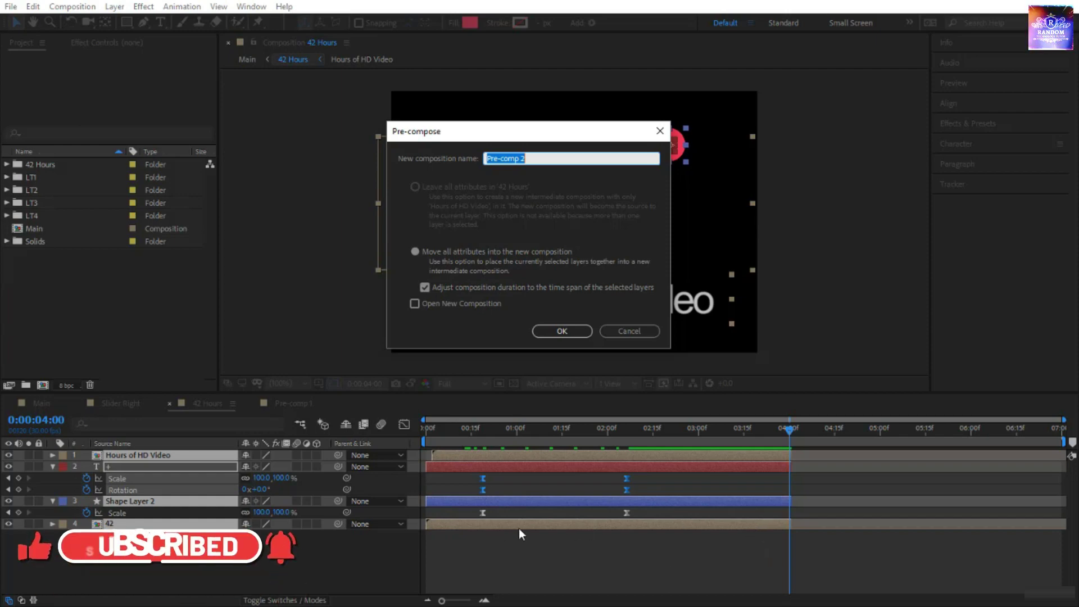
left_click(572, 332)
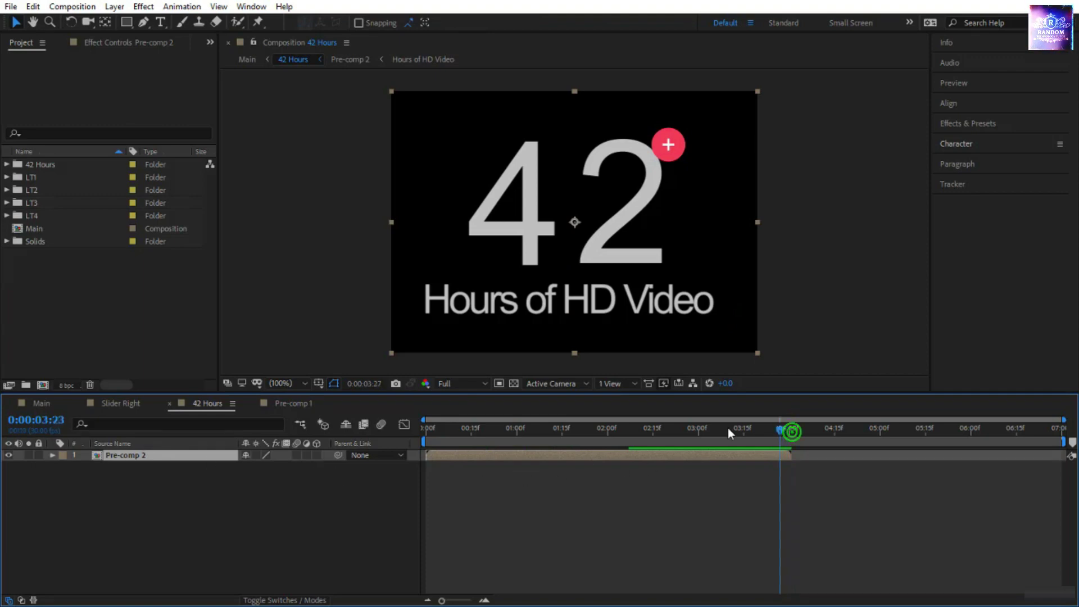
left_click_drag(788, 429, 468, 429)
key("space")
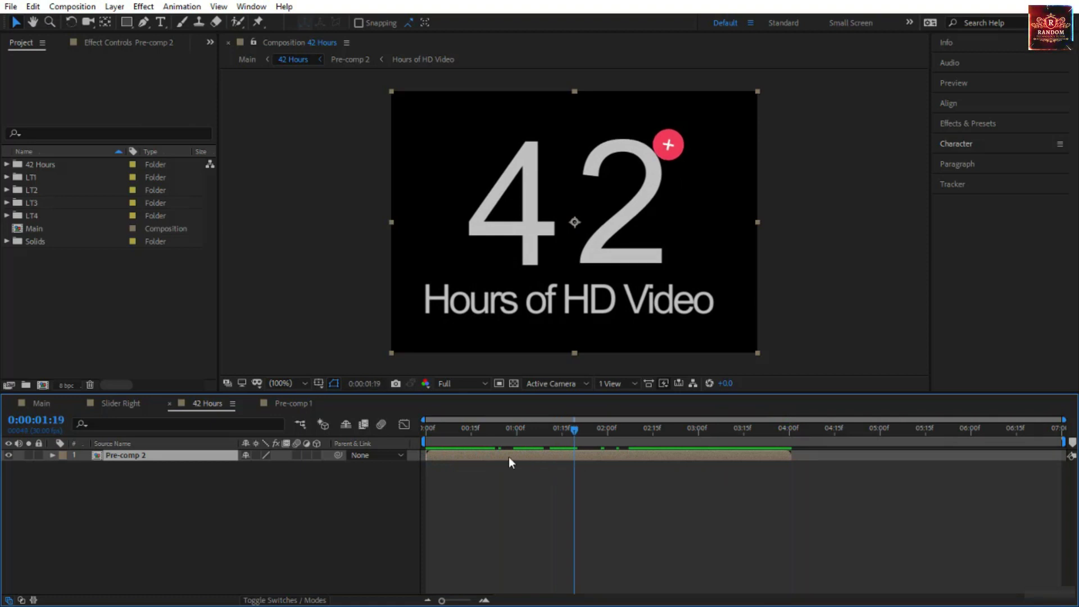
Step: Duplicate the Pre-comp 2 layer and time-reverse the lower copy
key("ctrl+d")
left_click(522, 466)
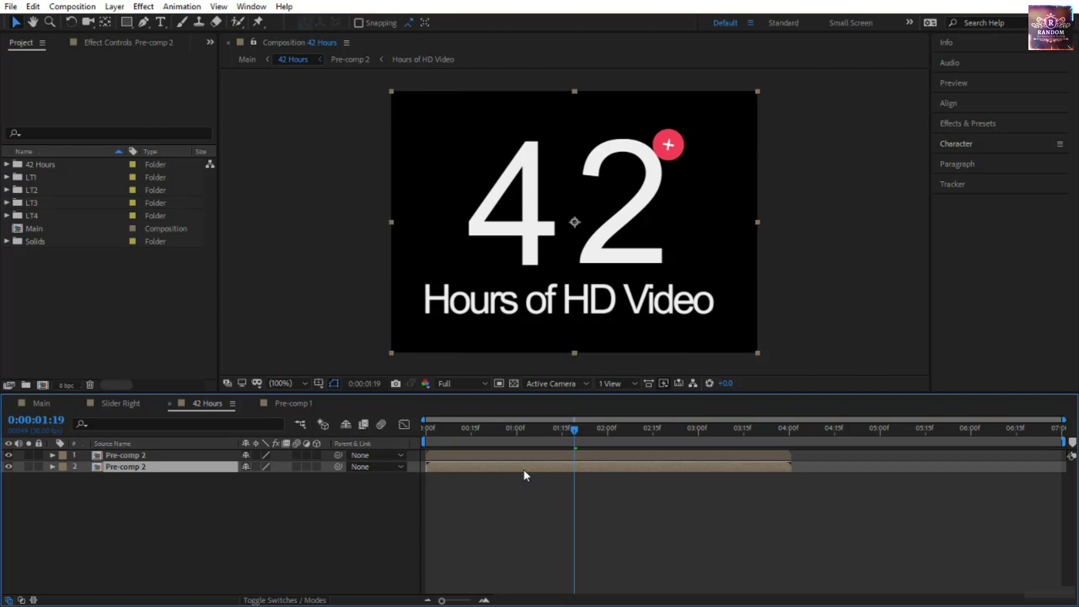
right_click(523, 470)
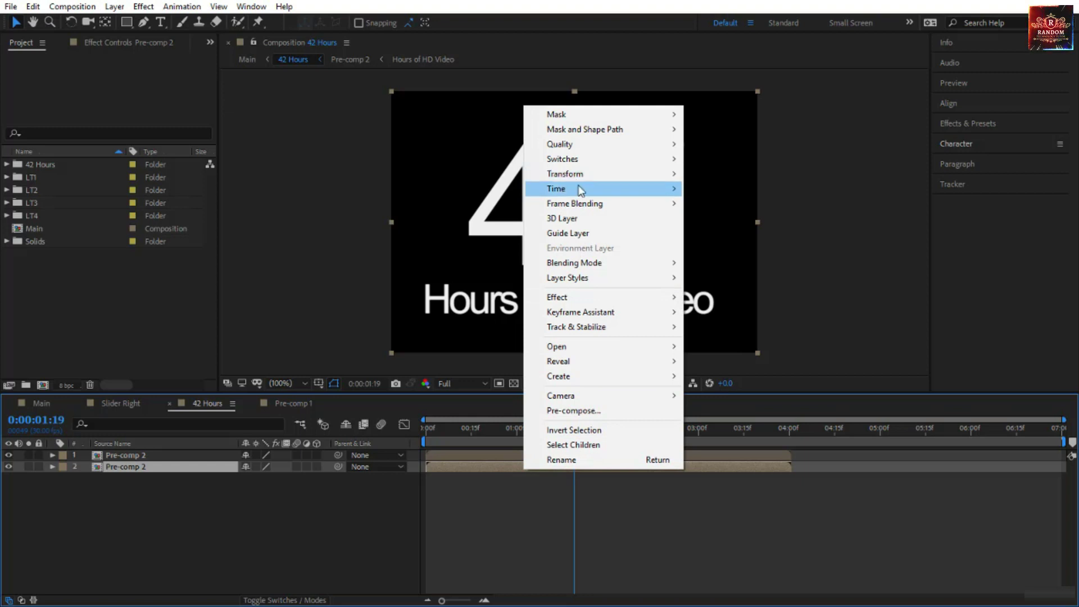
mouse_move(580, 189)
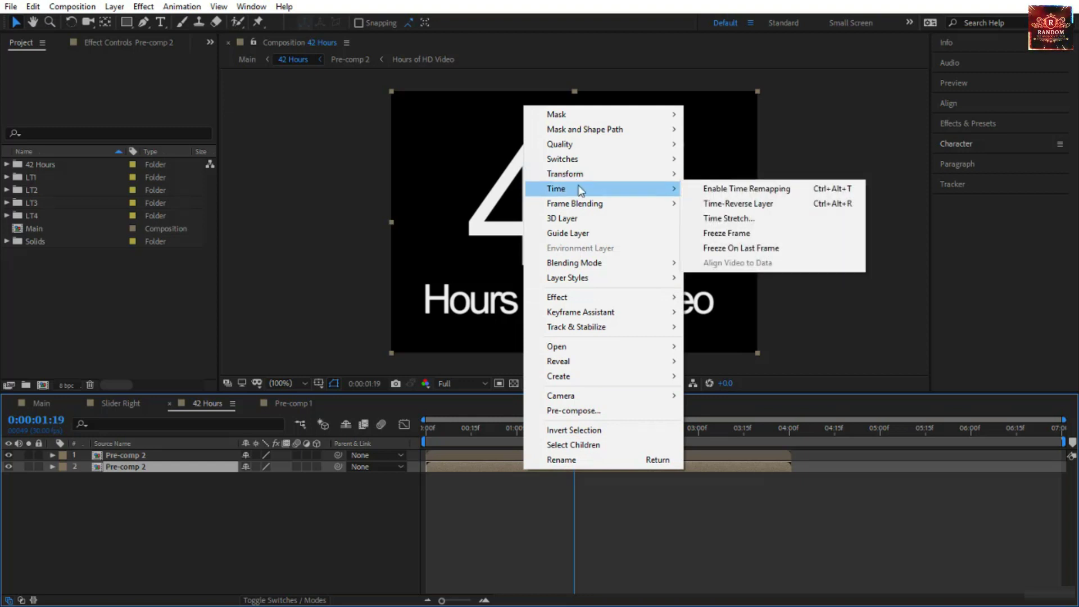
left_click(711, 204)
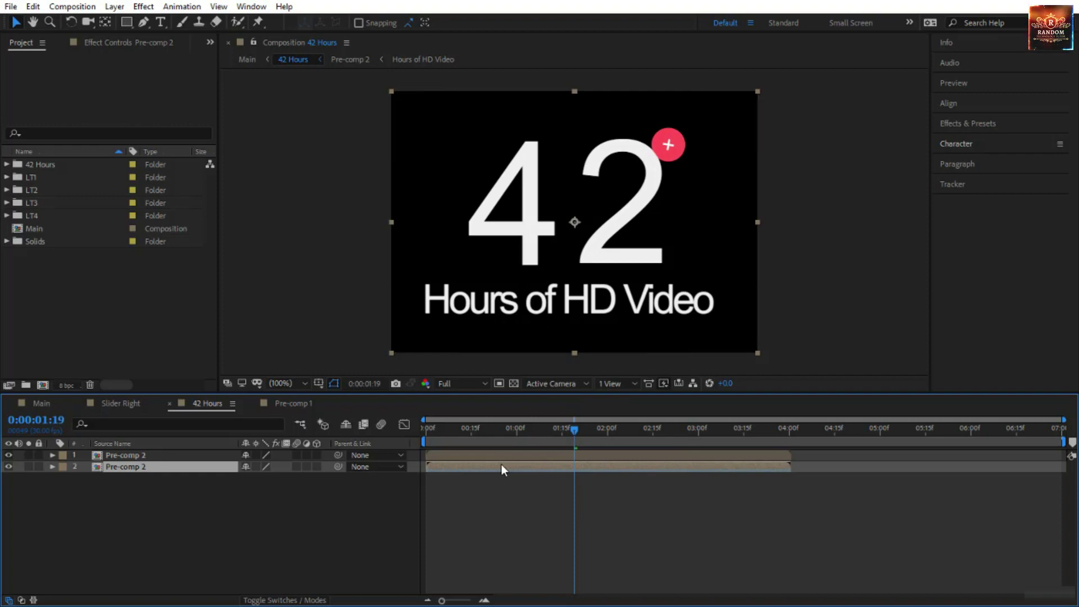
Step: Shift the reversed Pre-comp 2 layer to start at about 0:00:02:22 and scrub through its exit animation
left_click_drag(482, 464, 730, 467)
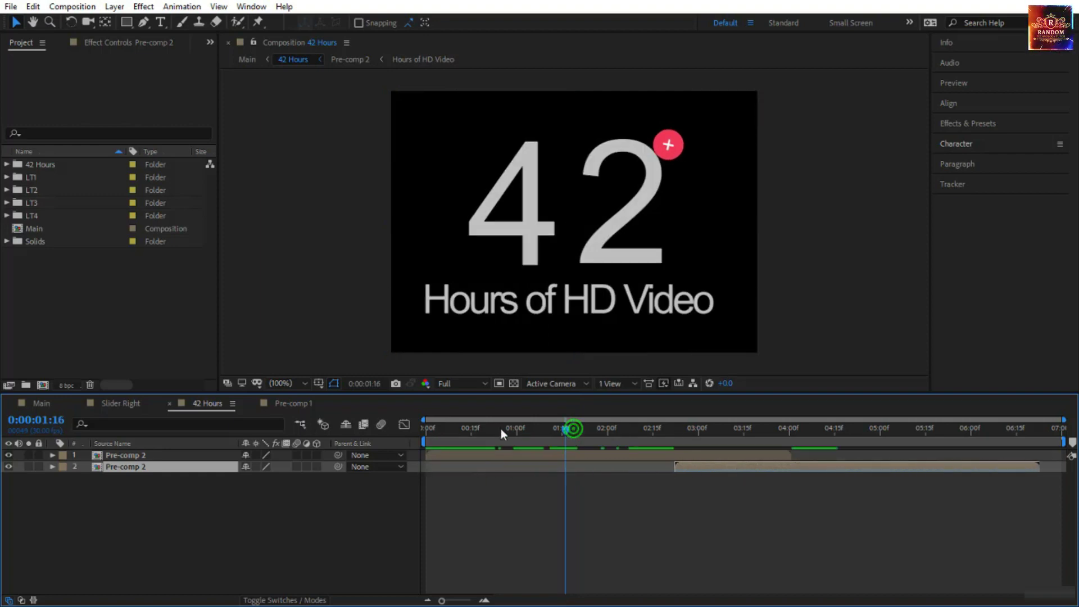
key("Home")
left_click_drag(427, 447, 678, 478)
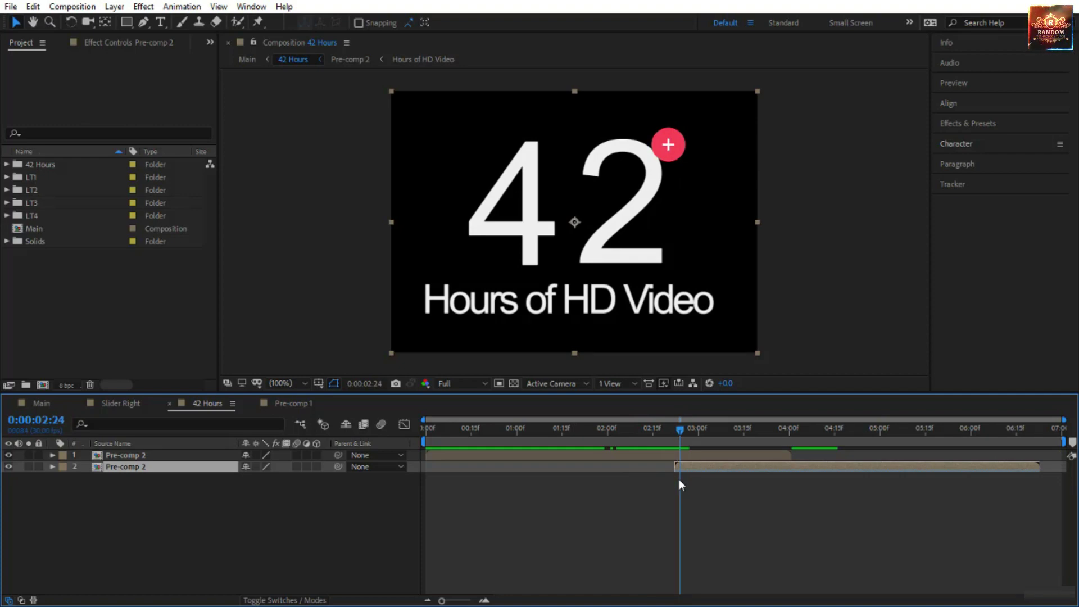
left_click_drag(678, 478, 940, 509)
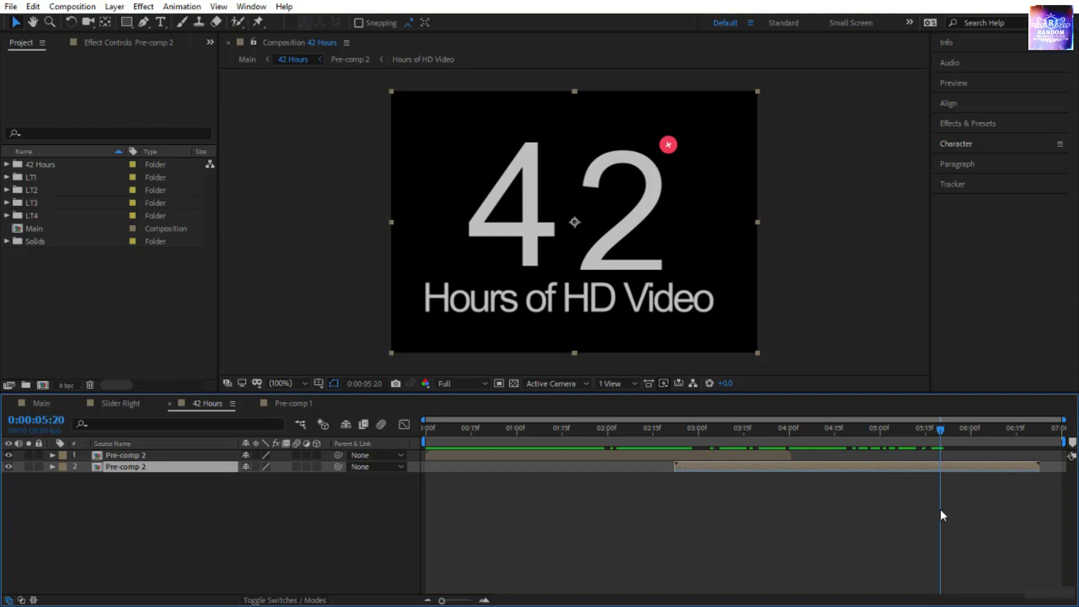
Step: Move the reversed Pre-comp 2 layer so it ends at 0:00:05:00 and scrub back over the exit
left_click_drag(940, 509, 880, 499)
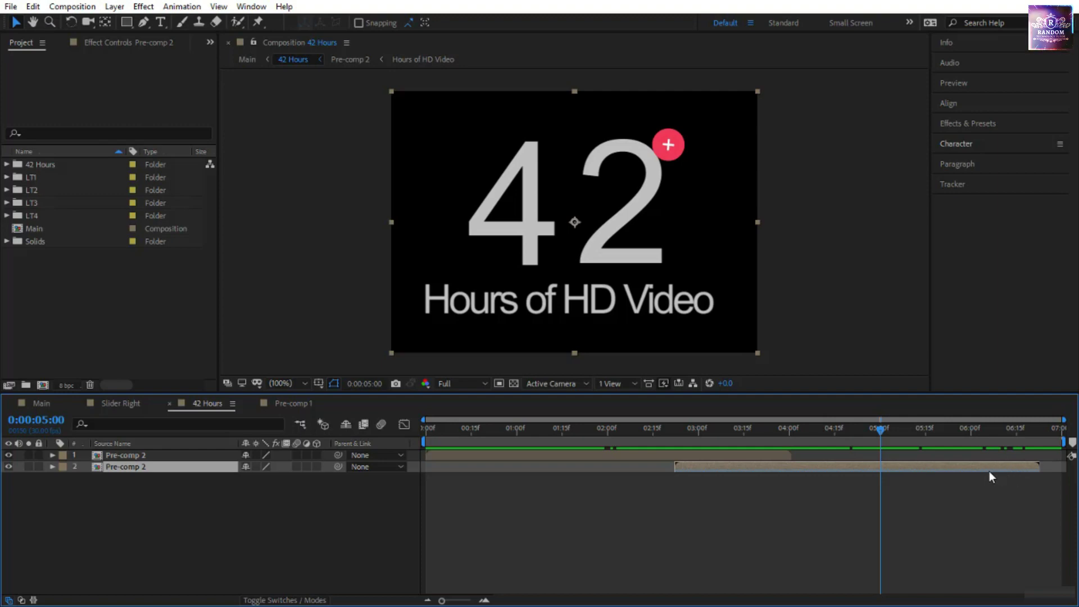
left_click_drag(989, 471, 826, 473)
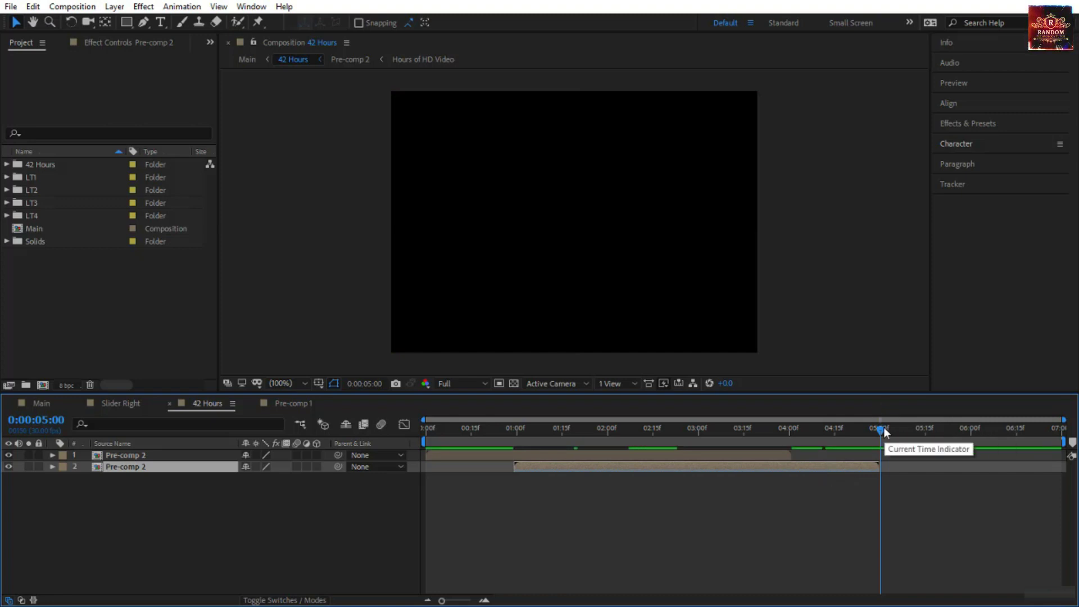
left_click_drag(881, 429, 629, 511)
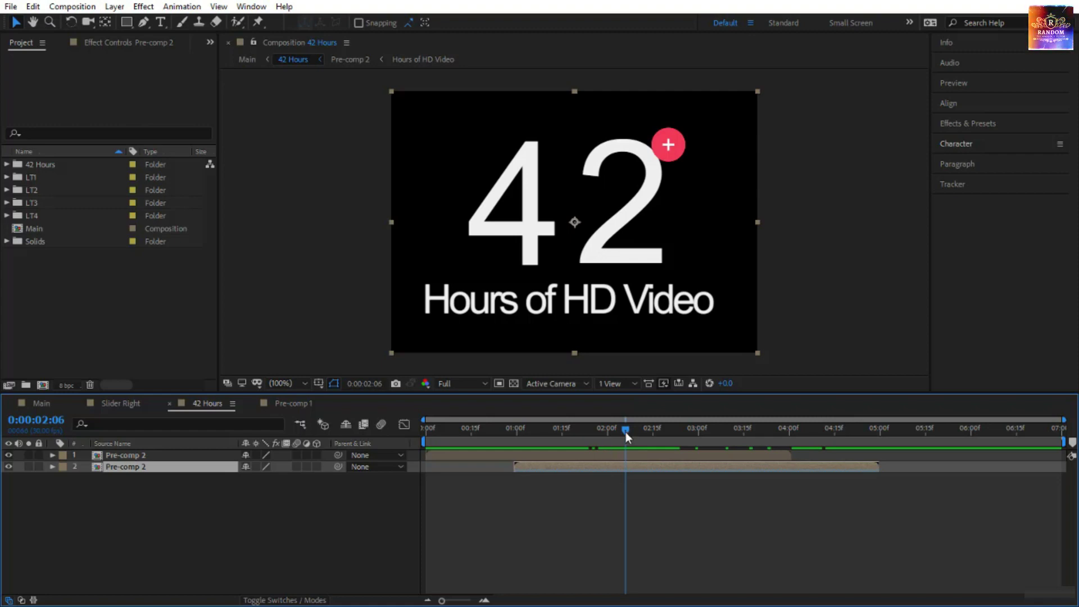
Step: Trim the reversed layer's start and the original Pre-comp 2 layer's end to meet at about 0:00:02:15
left_click_drag(624, 430, 652, 443)
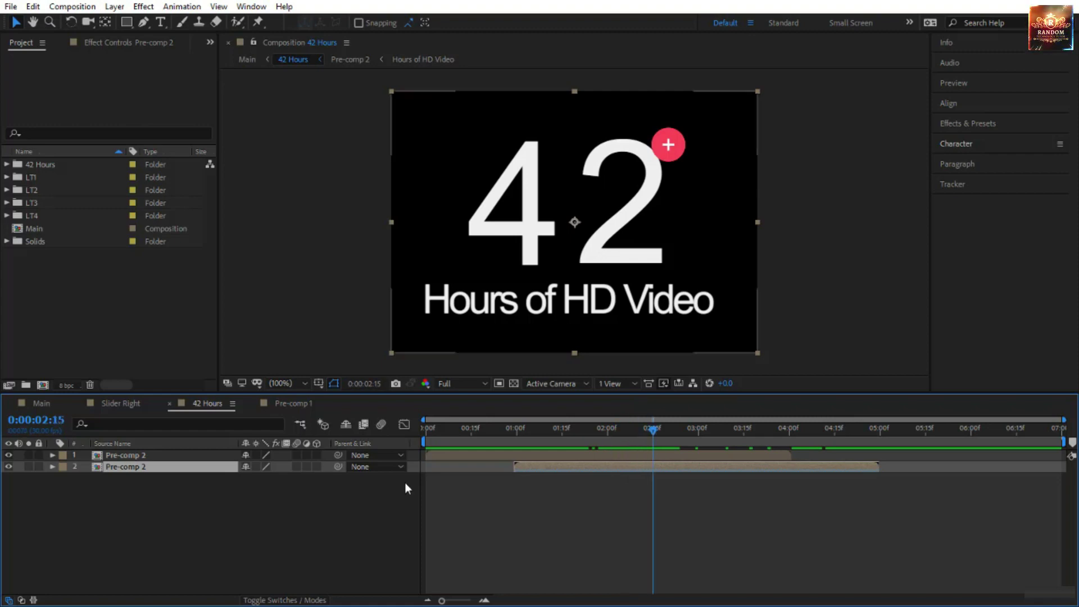
left_click_drag(515, 467, 528, 469)
left_click_drag(634, 489, 663, 484)
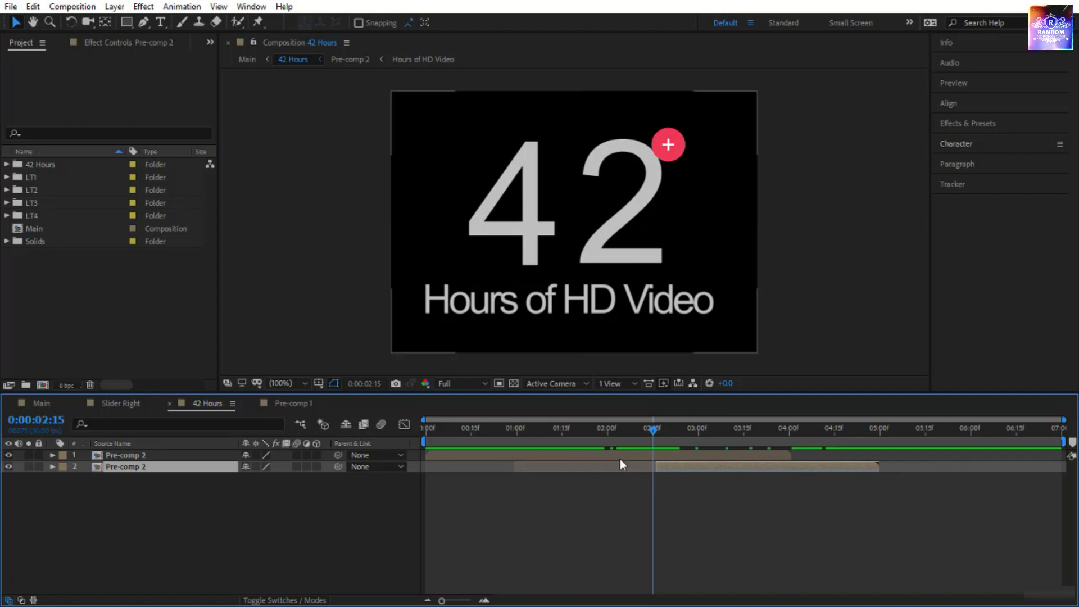
left_click(788, 456)
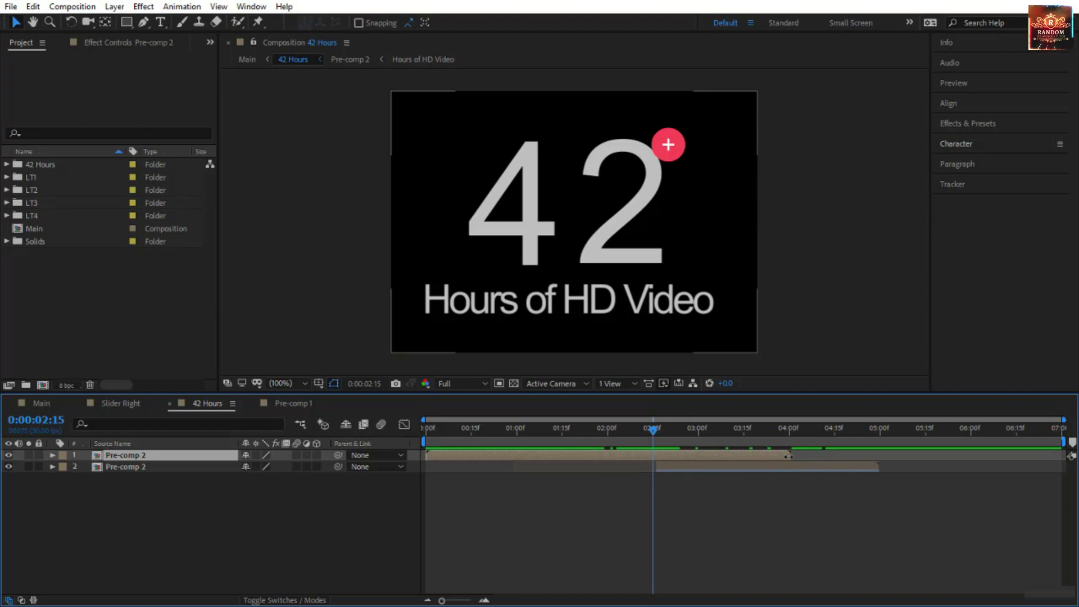
left_click_drag(789, 456, 654, 456)
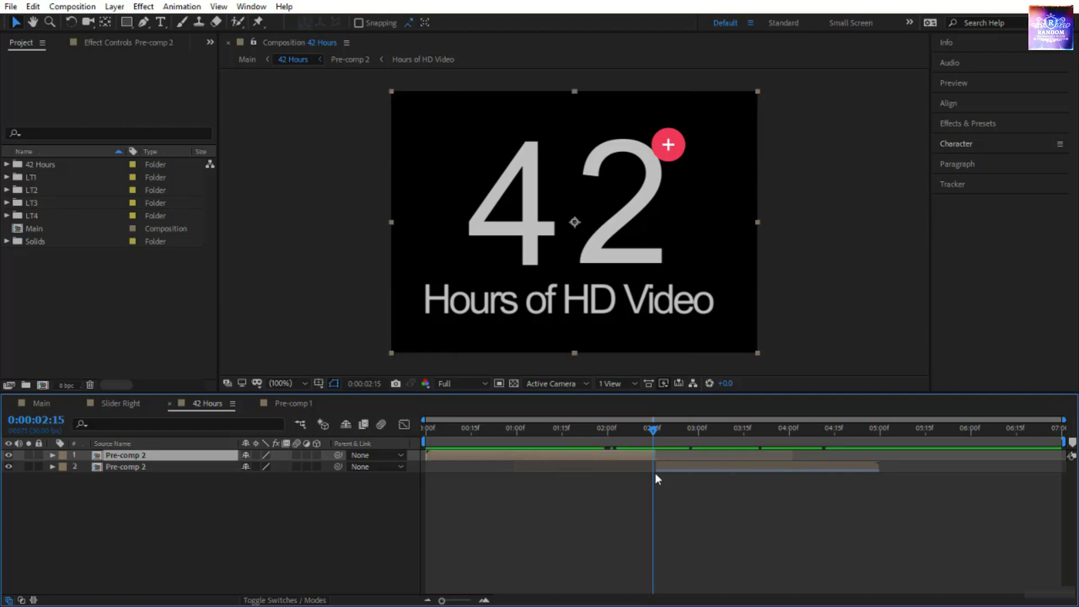
Step: Inspect the cut between the two Pre-comp 2 layers at frame level with the current time at 0:00:02:16
left_click(650, 434)
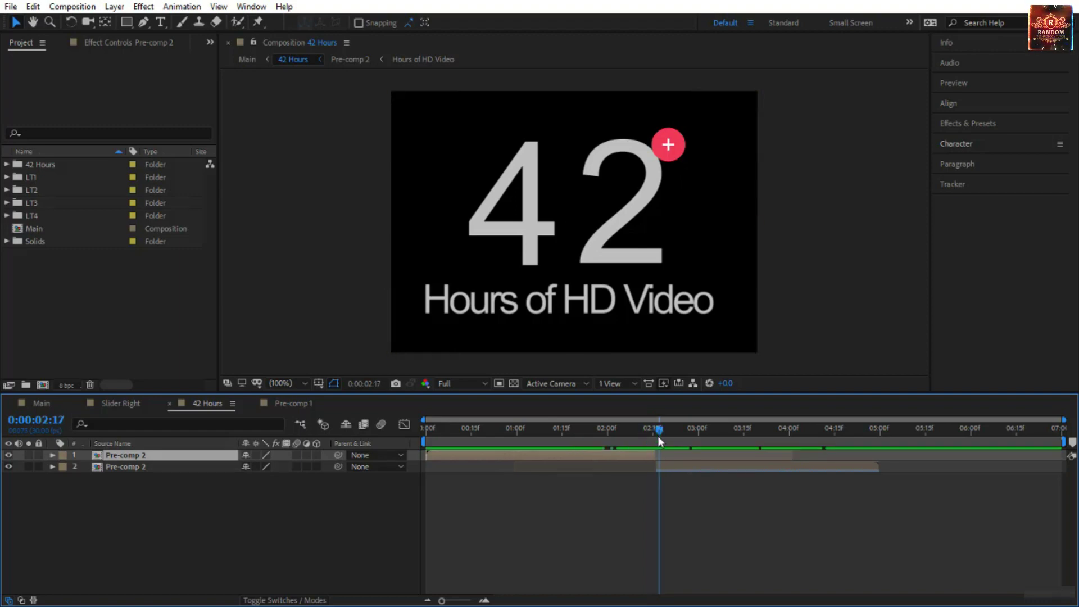
left_click_drag(442, 600, 470, 600)
left_click(812, 467)
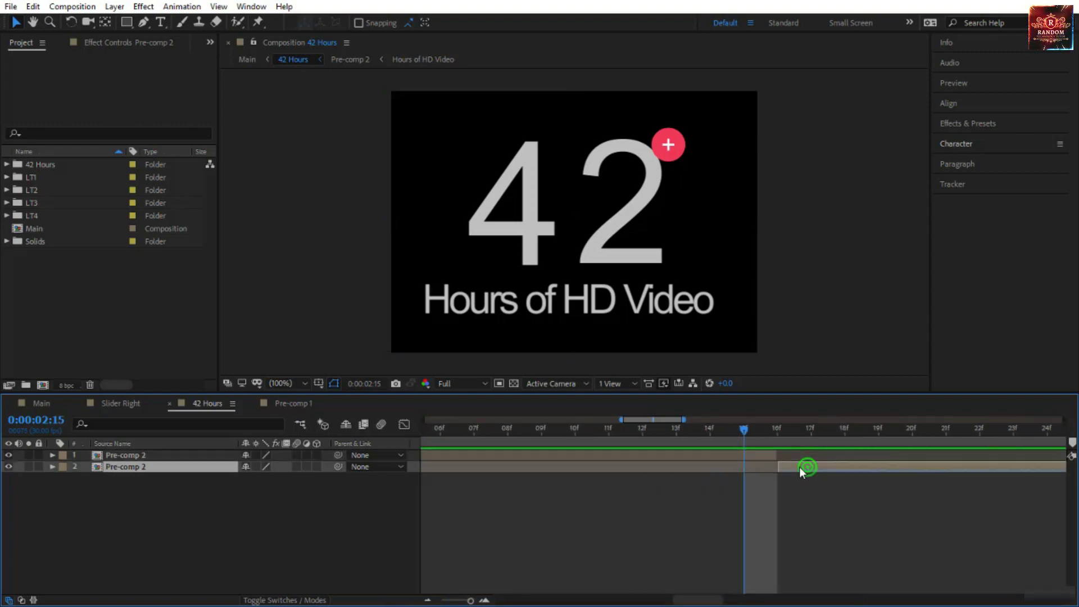
left_click_drag(742, 431, 774, 431)
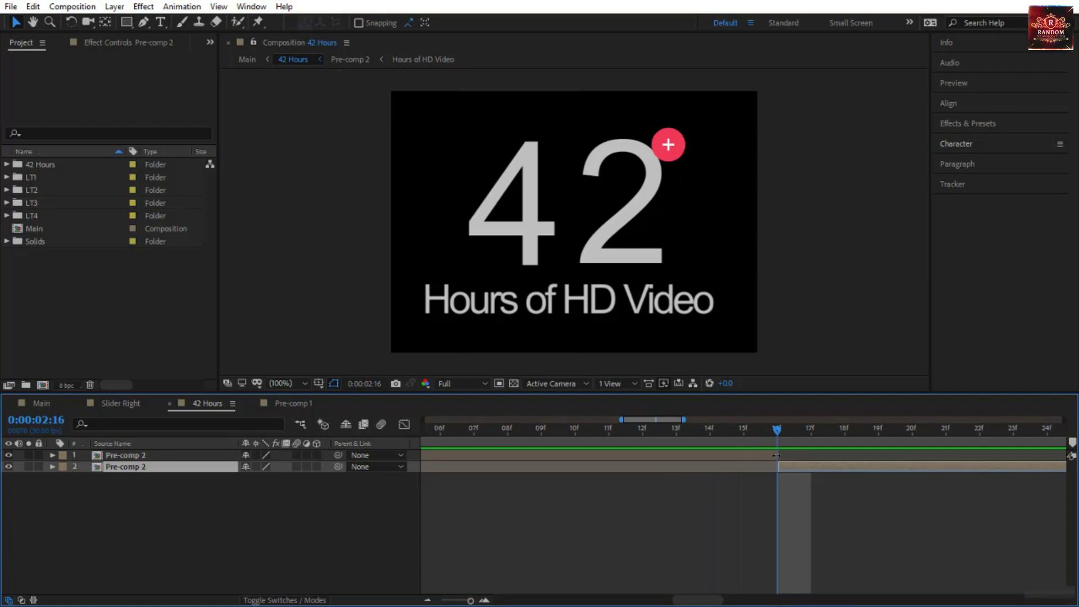
Step: Adjust the end of the original Pre-comp 2 layer to meet the reversed layer's start at 0:00:02:16
left_click(771, 456)
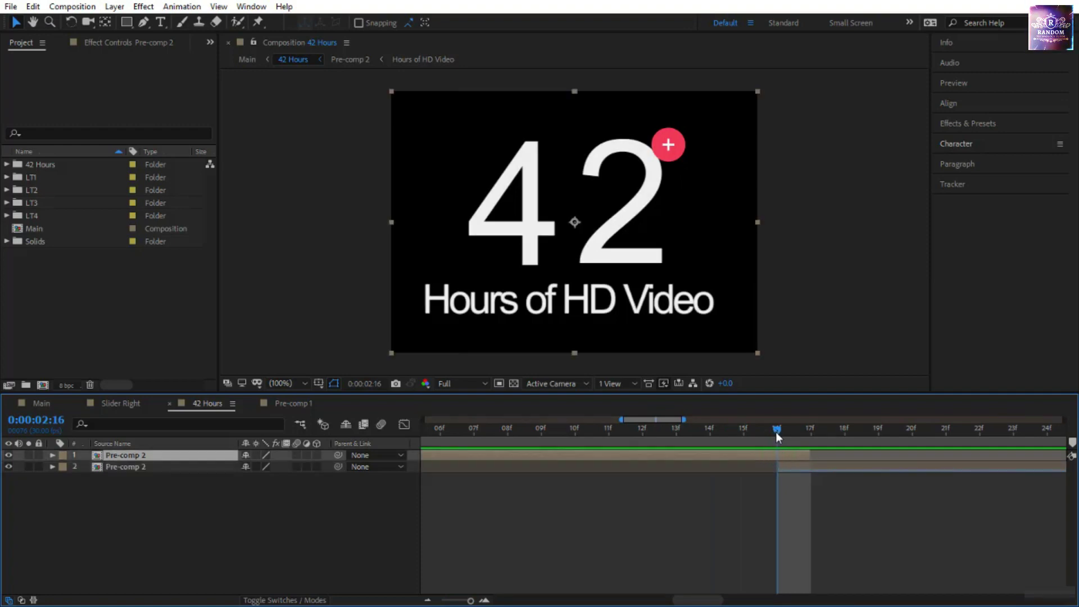
mouse_move(777, 437)
left_mouse_down()
mouse_move(718, 440)
mouse_move(810, 450)
mouse_move(736, 457)
mouse_move(784, 447)
left_mouse_up()
left_click(743, 439)
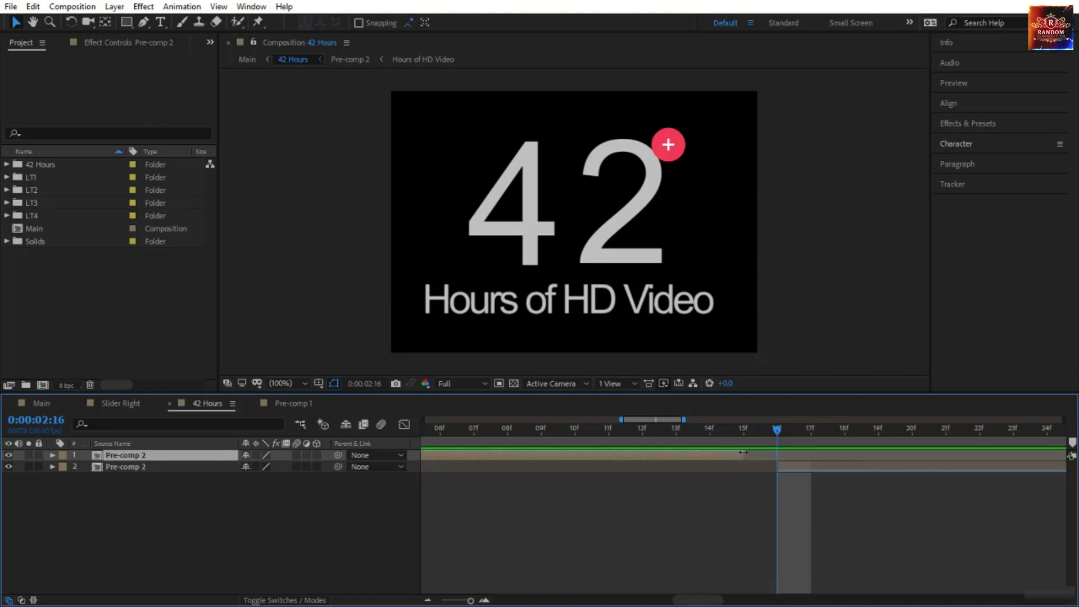
left_click_drag(743, 452, 777, 451)
left_click(789, 465)
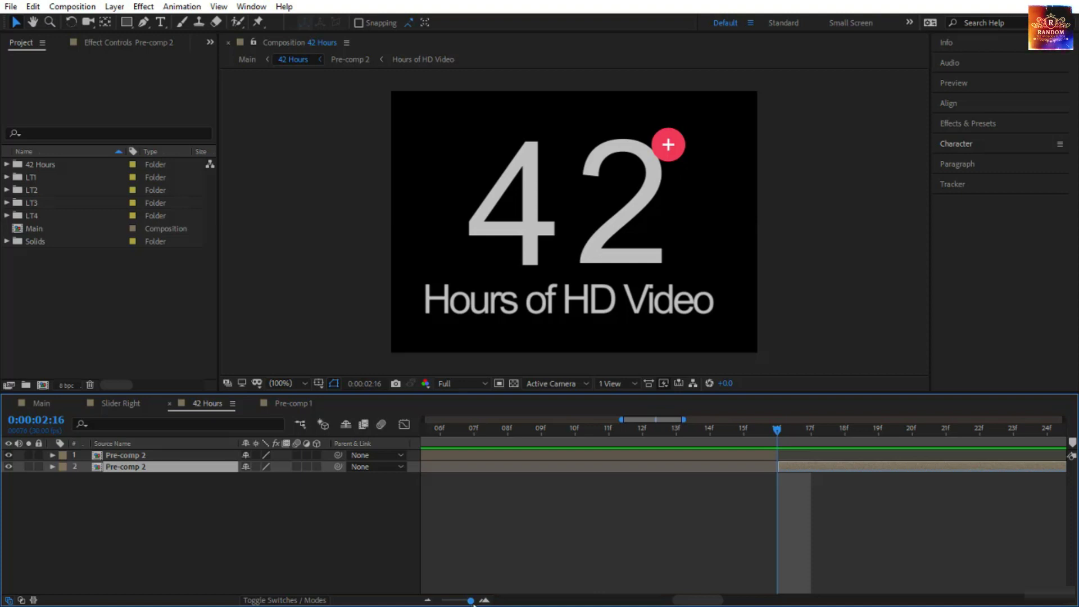
left_click_drag(472, 601, 387, 604)
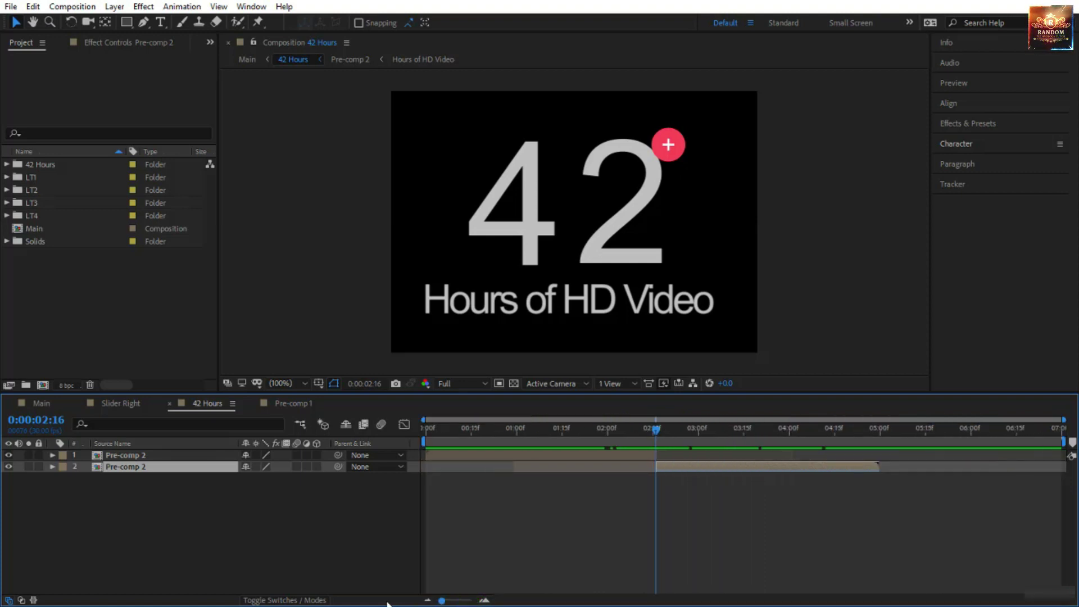
Step: Preview the 42 Hours animation from its start, scrub through the exit and check the clip's end in the Main composition
left_click_drag(448, 430, 397, 430)
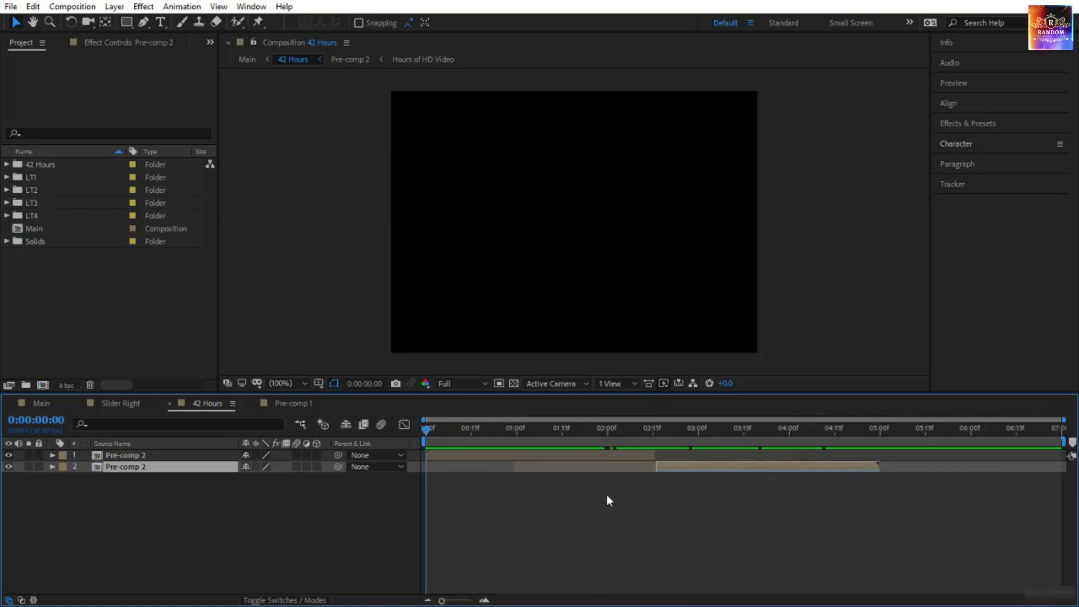
key("space")
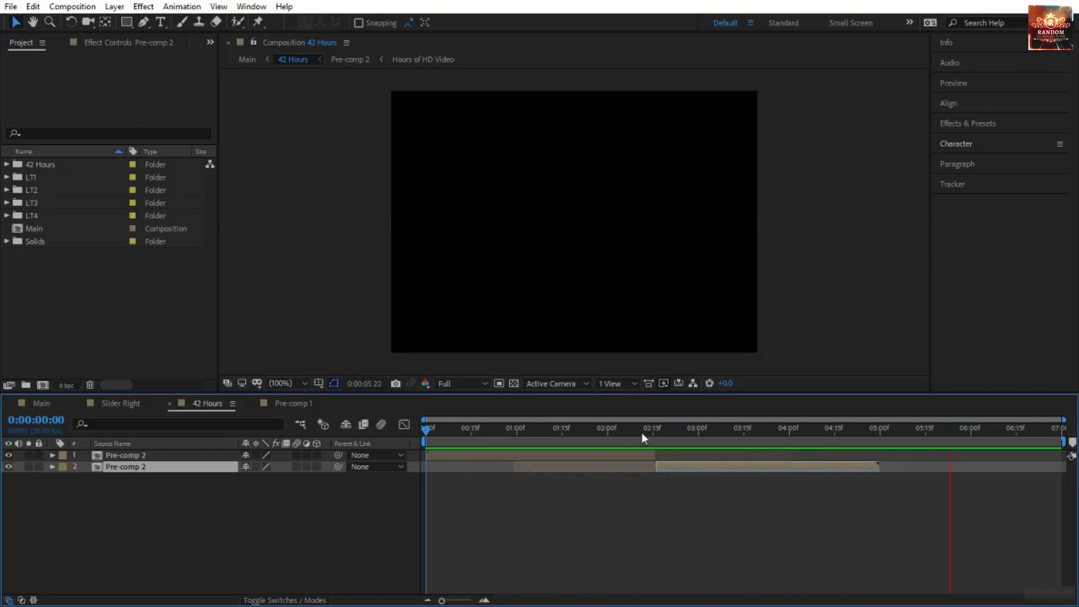
left_click_drag(644, 438, 678, 441)
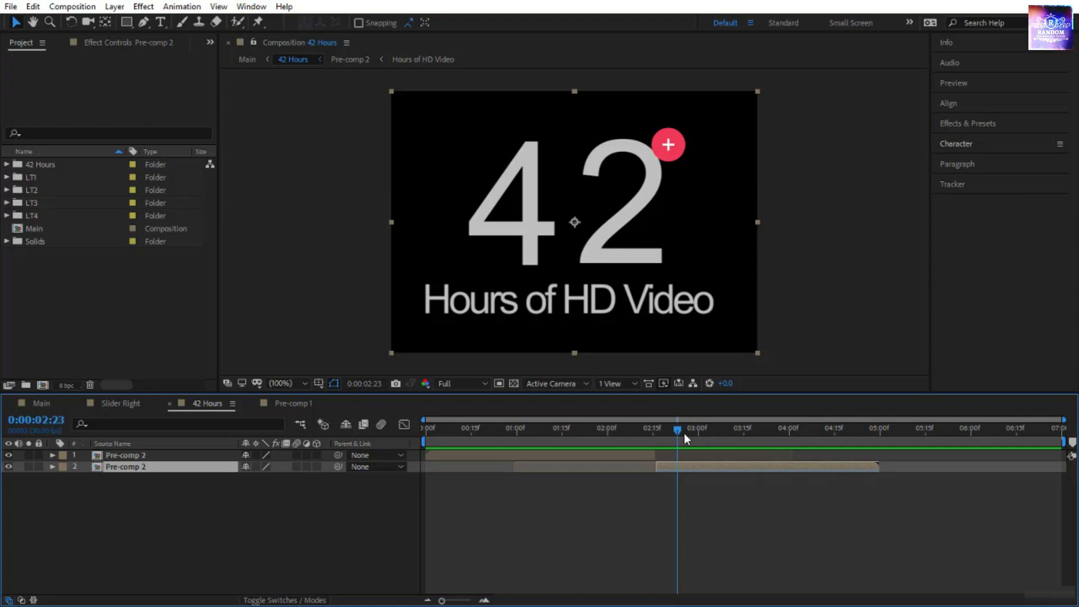
left_click_drag(683, 433, 874, 477)
left_click(49, 404)
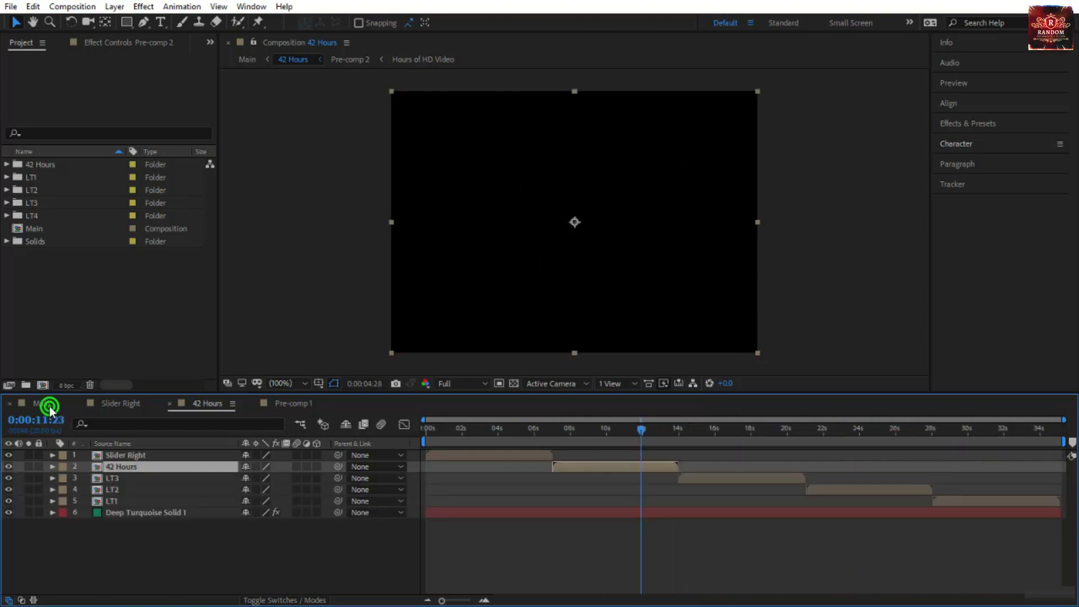
left_click_drag(638, 430, 639, 469)
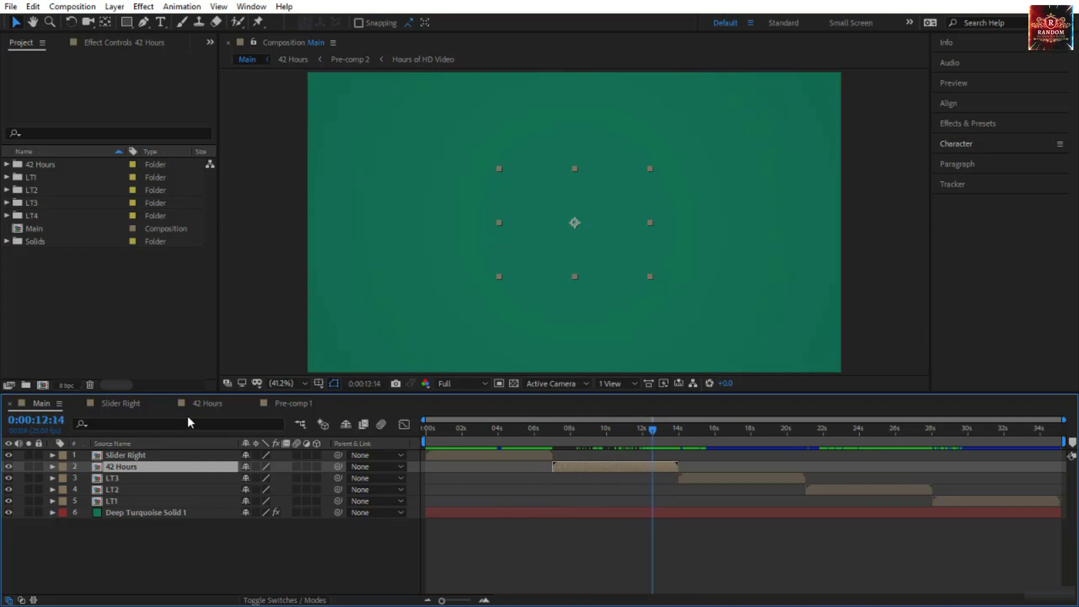
Step: End the 42 Hours composition's work area at 0:00:04:29 and trim the composition to it
left_click(202, 403)
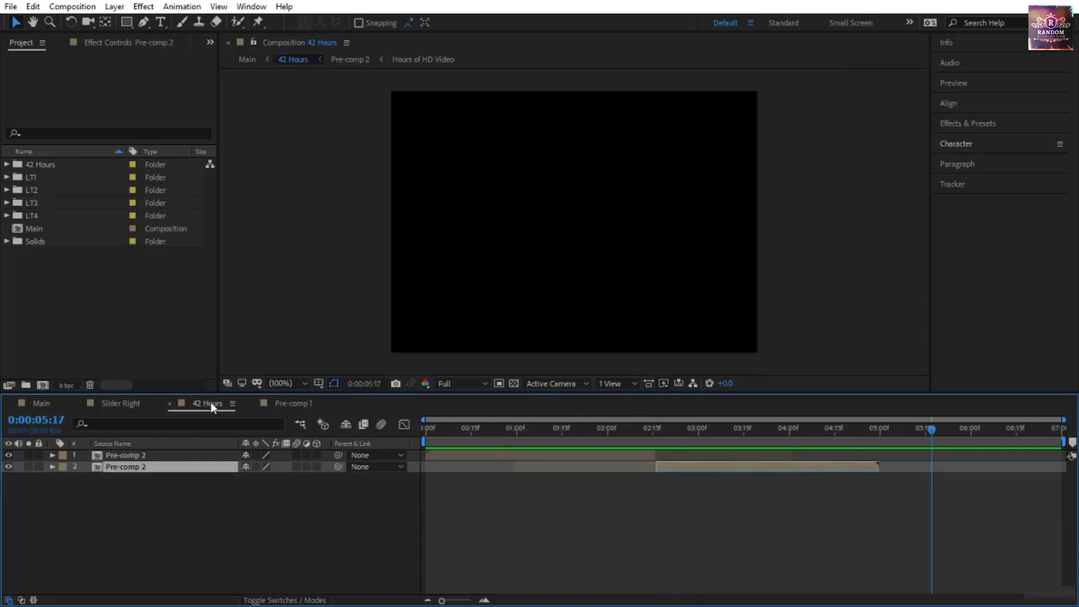
left_click(872, 435)
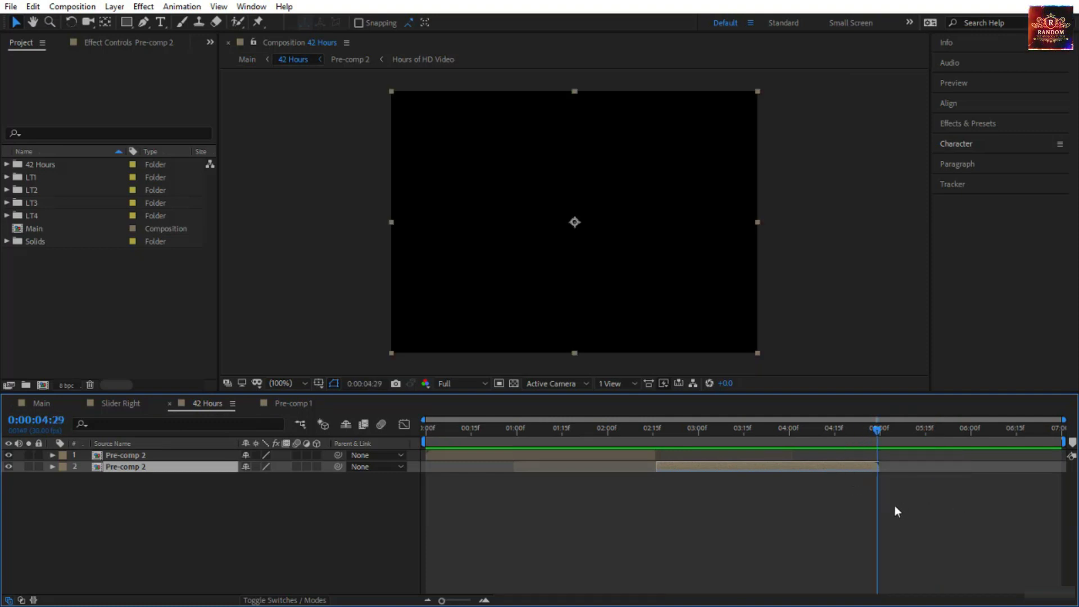
key("n")
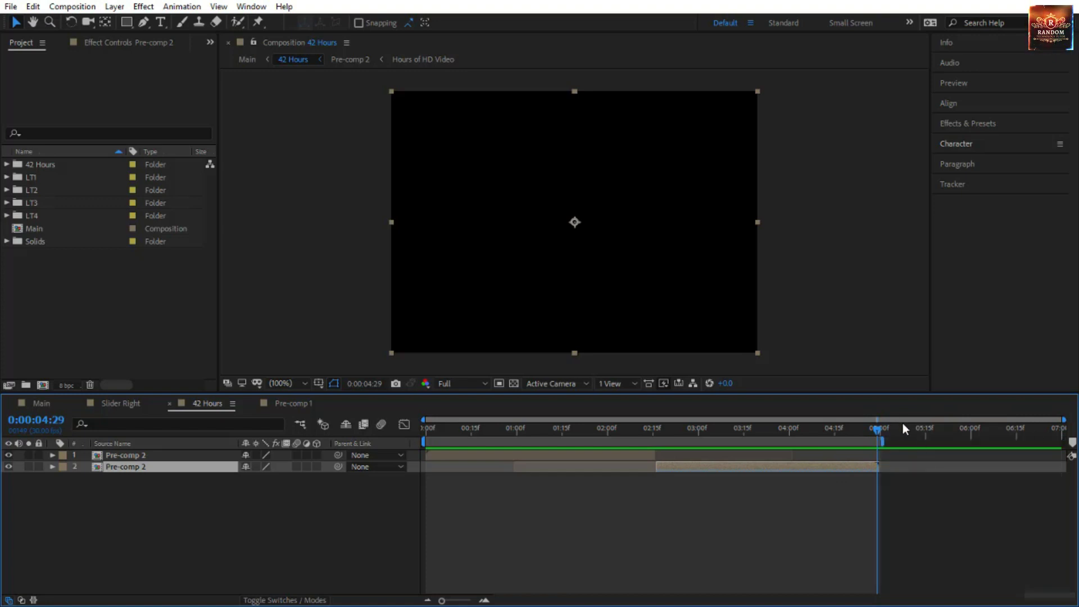
right_click(826, 442)
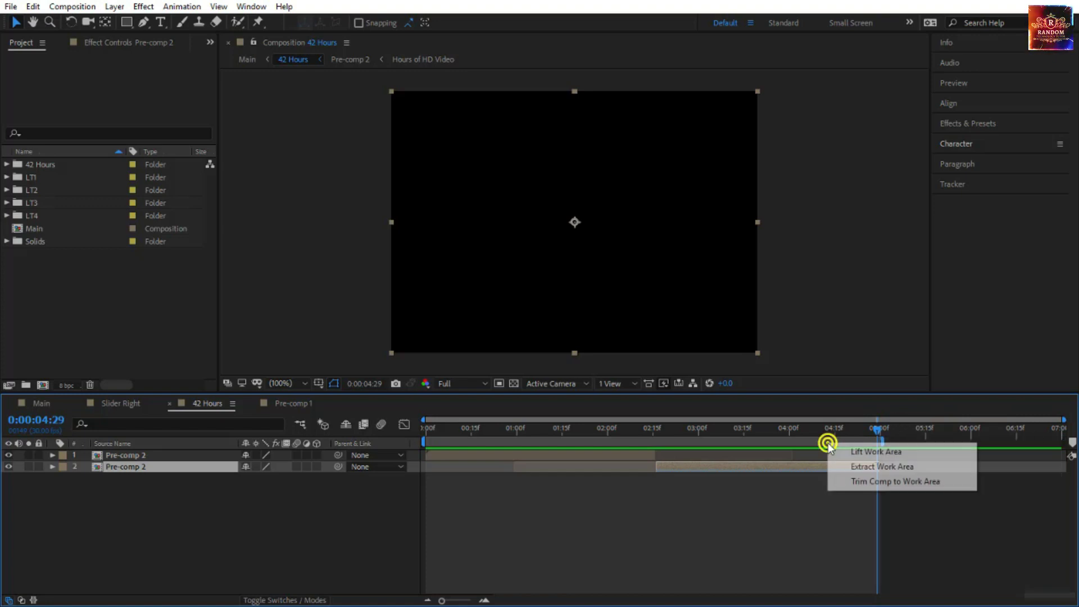
left_click(857, 481)
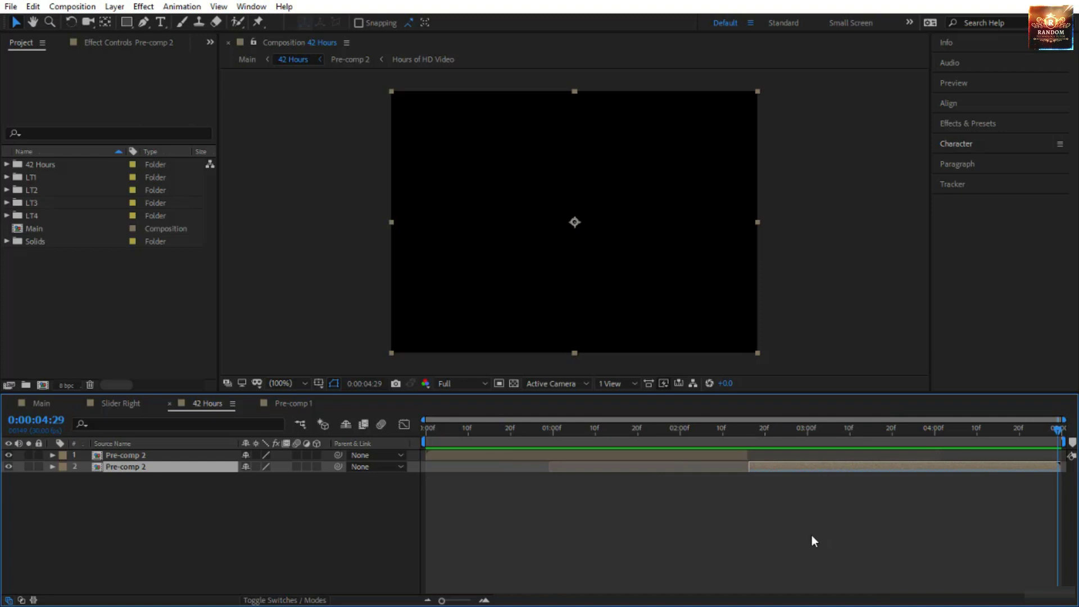
Step: Play the Main composition from about 0:00:06:12 to review the trimmed 42 Hours layer
left_click(43, 403)
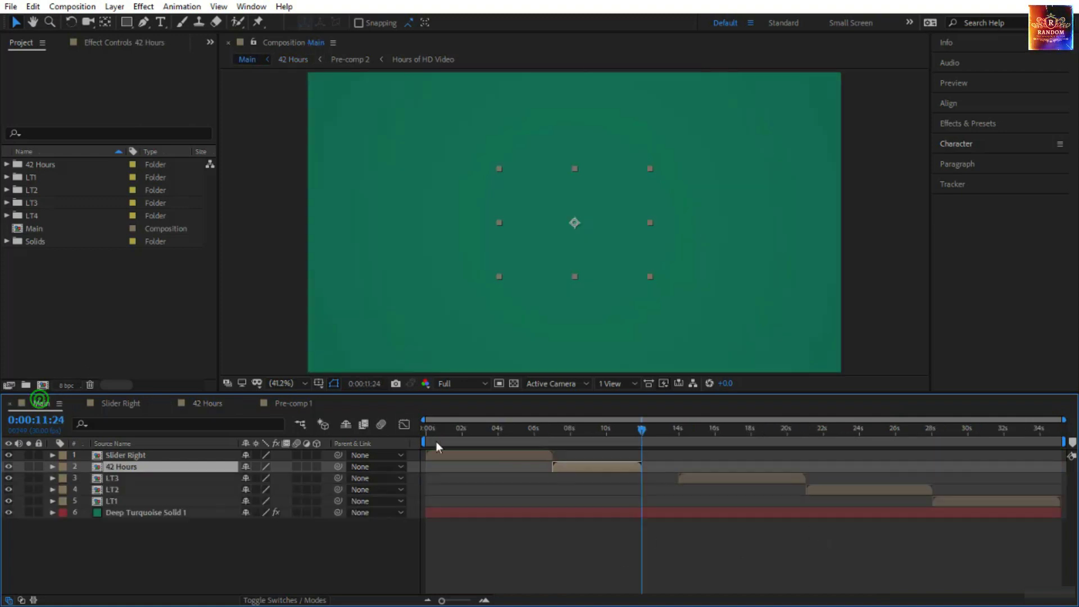
left_click_drag(501, 431, 532, 457)
key("space")
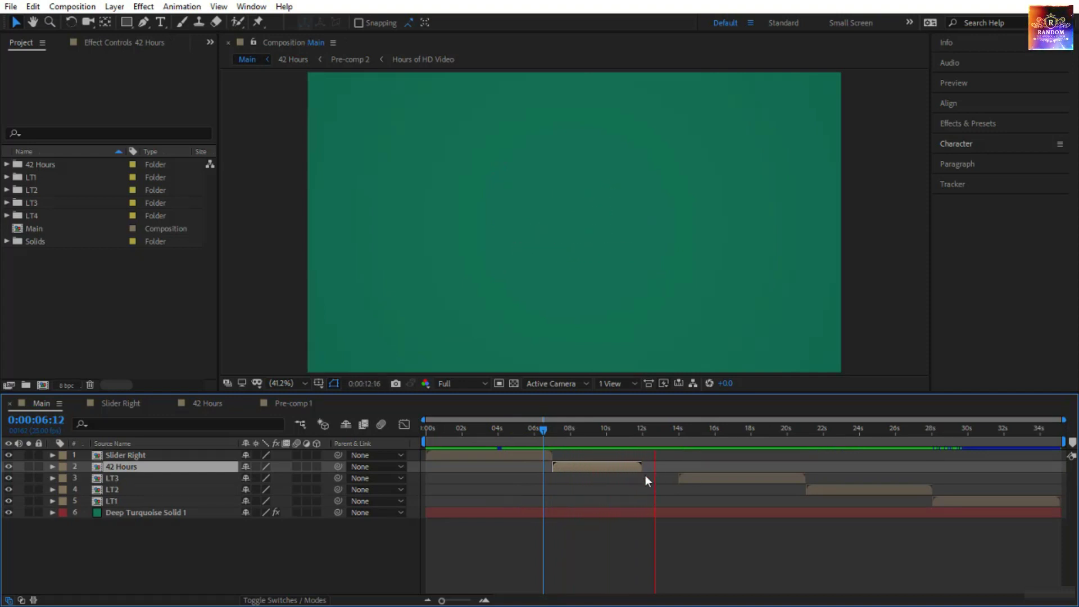
Step: Move the LT3, LT2 and LT1 layers together so LT3 starts at 0:00:12:00, where the 42 Hours layer ends
left_click_drag(618, 433, 642, 444)
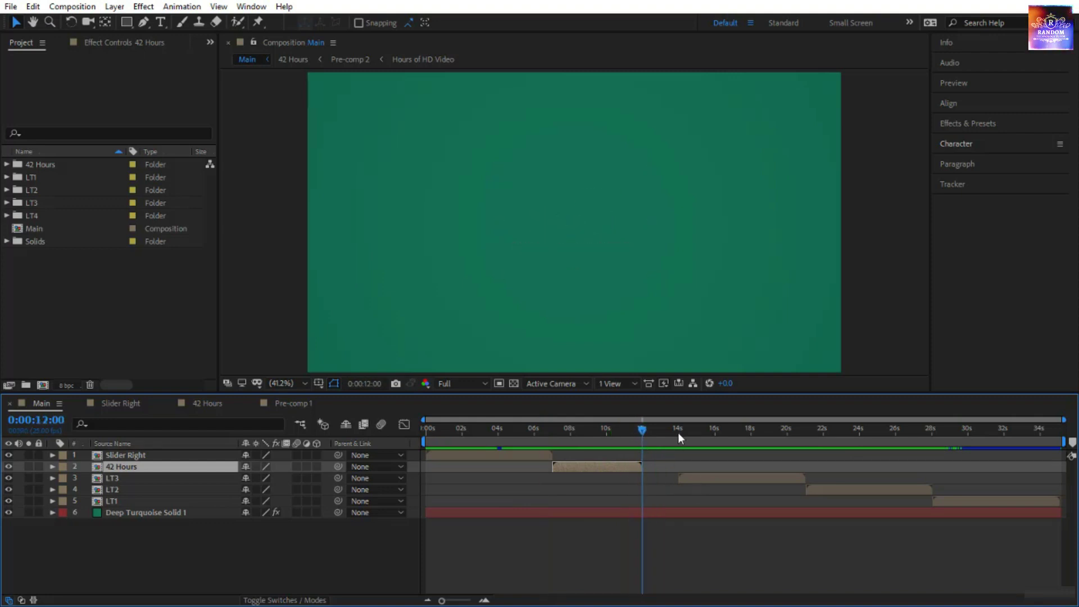
left_click(708, 483)
left_click(756, 475)
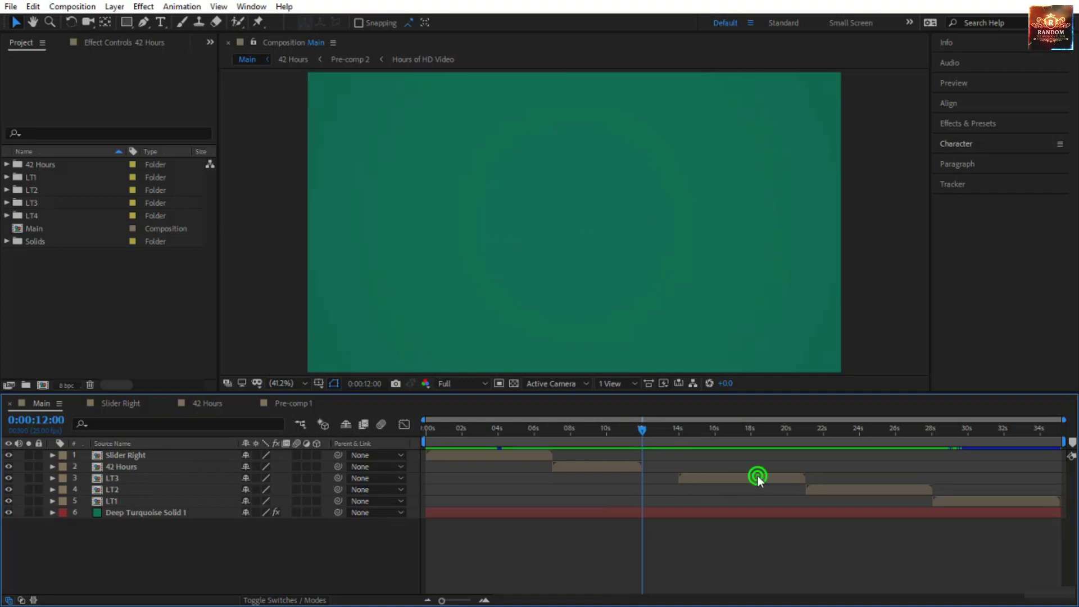
left_click(811, 488, "shift")
left_click(997, 500, "shift")
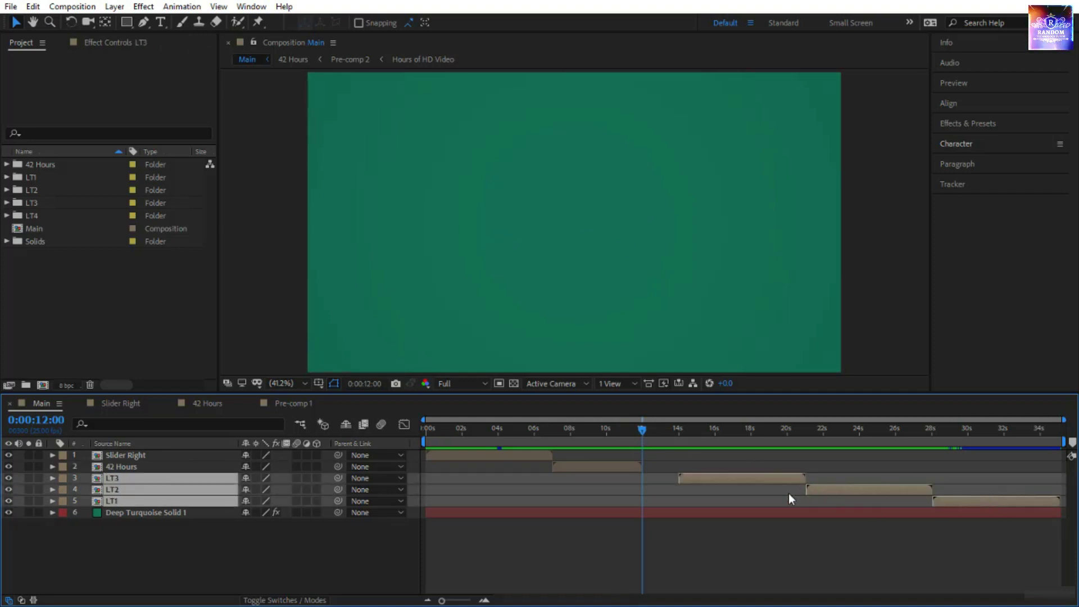
left_click_drag(764, 481, 739, 482)
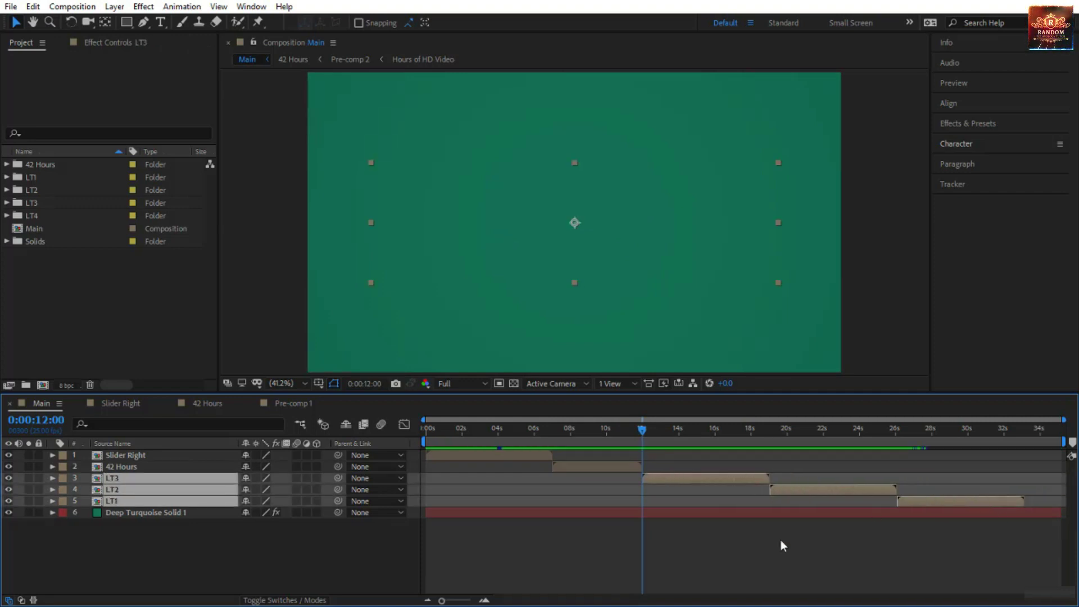
Step: Reopen the 42 Hours composition from Main and review the time options for its reversed Pre-comp 2 layer
left_click(633, 464)
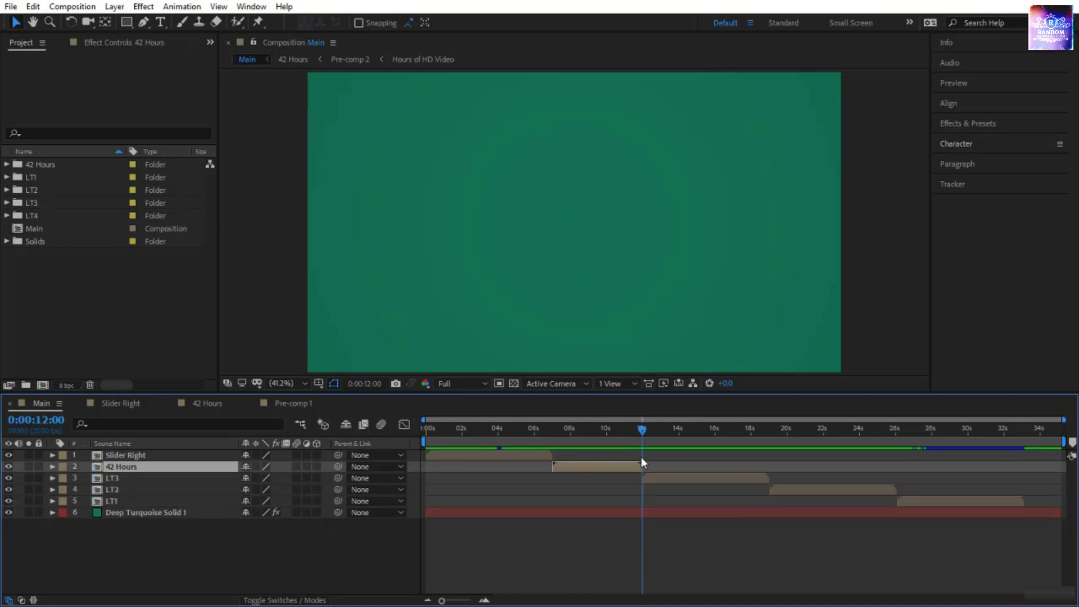
left_click(584, 431)
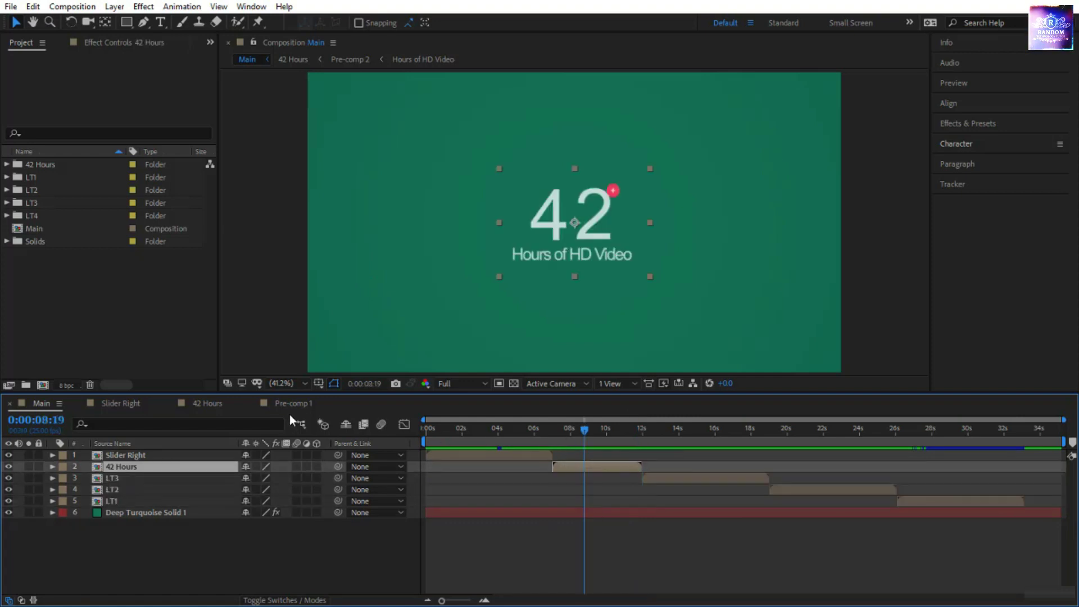
double_click(197, 465)
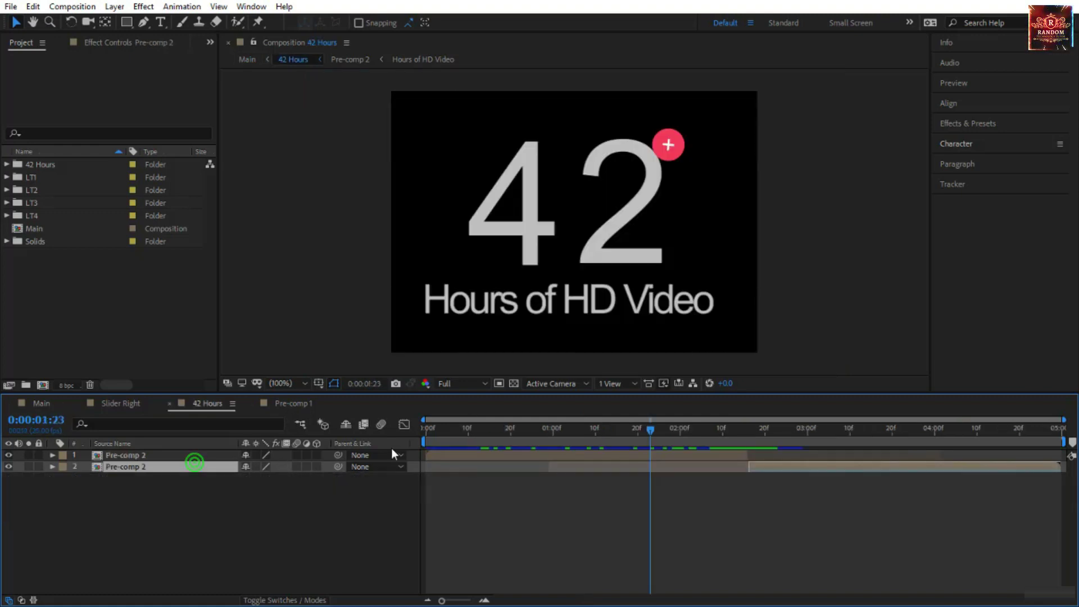
right_click(772, 469)
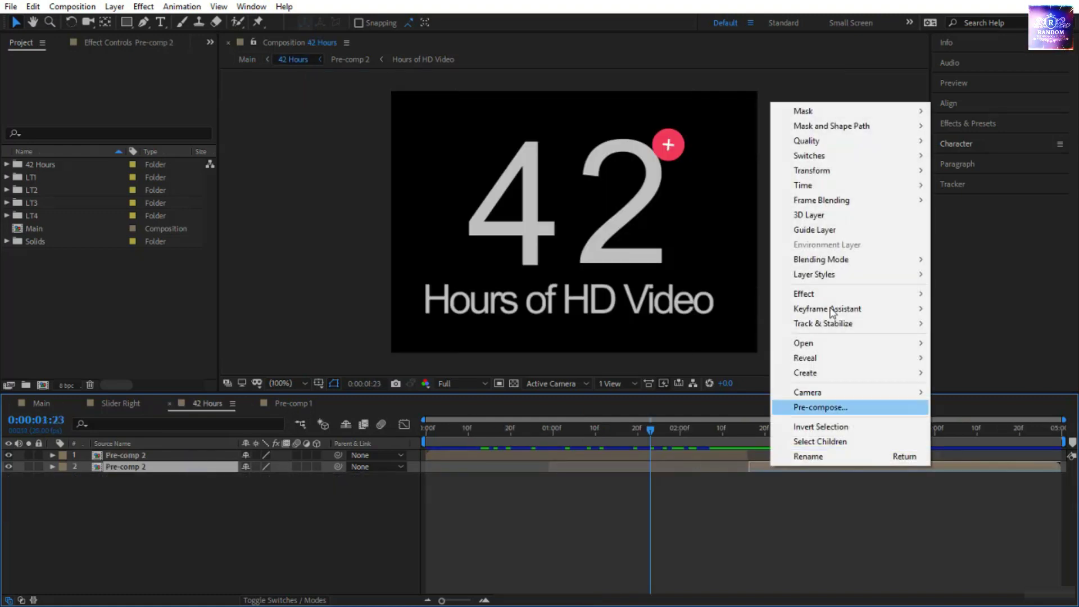
mouse_move(883, 188)
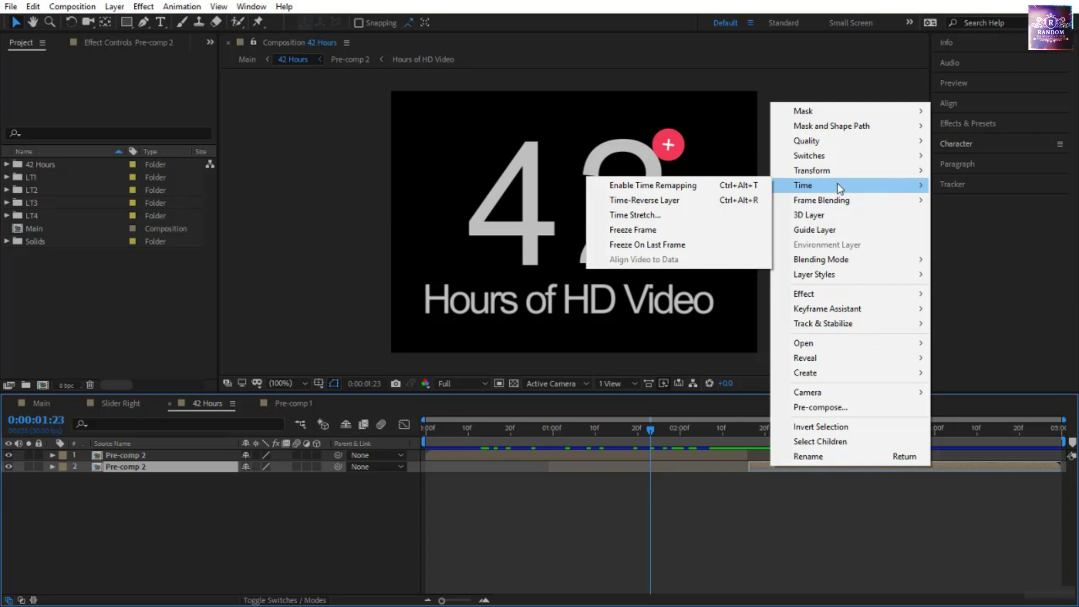
left_click(751, 500)
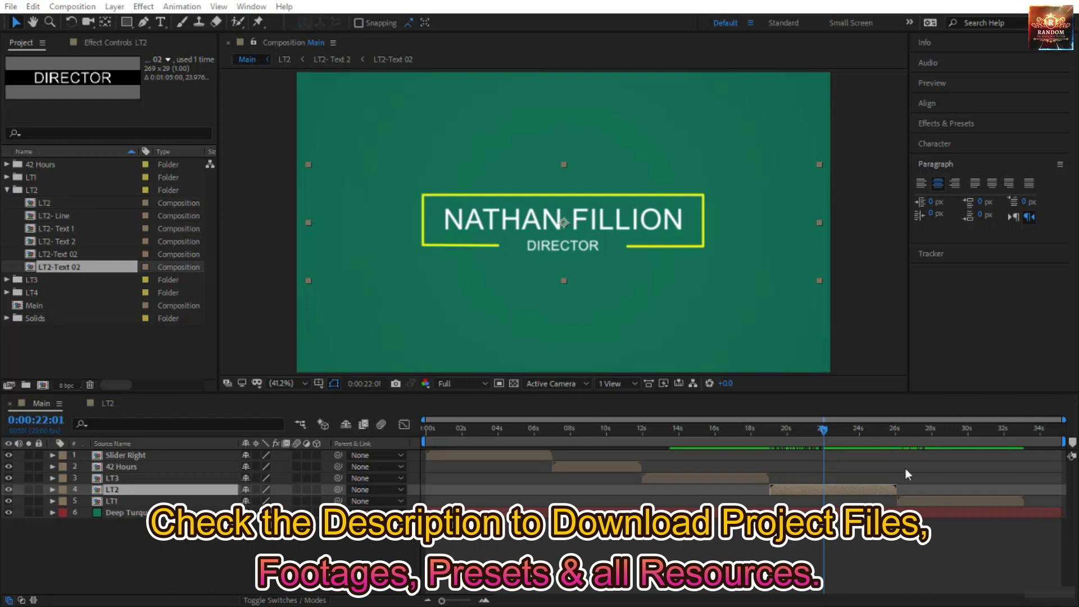
Step: Identify the LT2 layer and its source composition in the project, and preview the lower third in Main from about 0:00:22:19
left_click(803, 489)
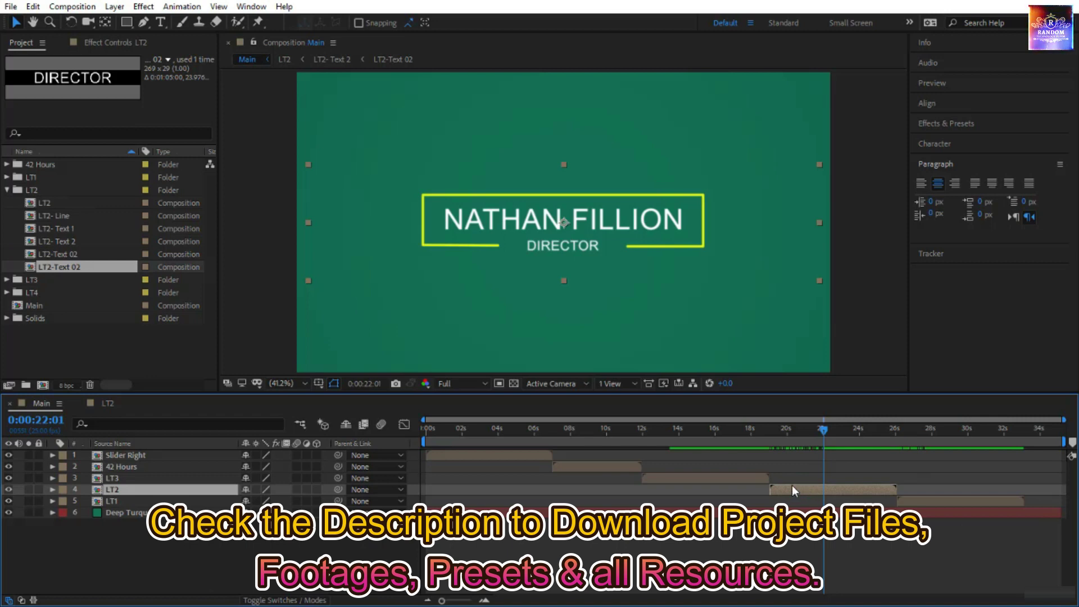
left_click(44, 191)
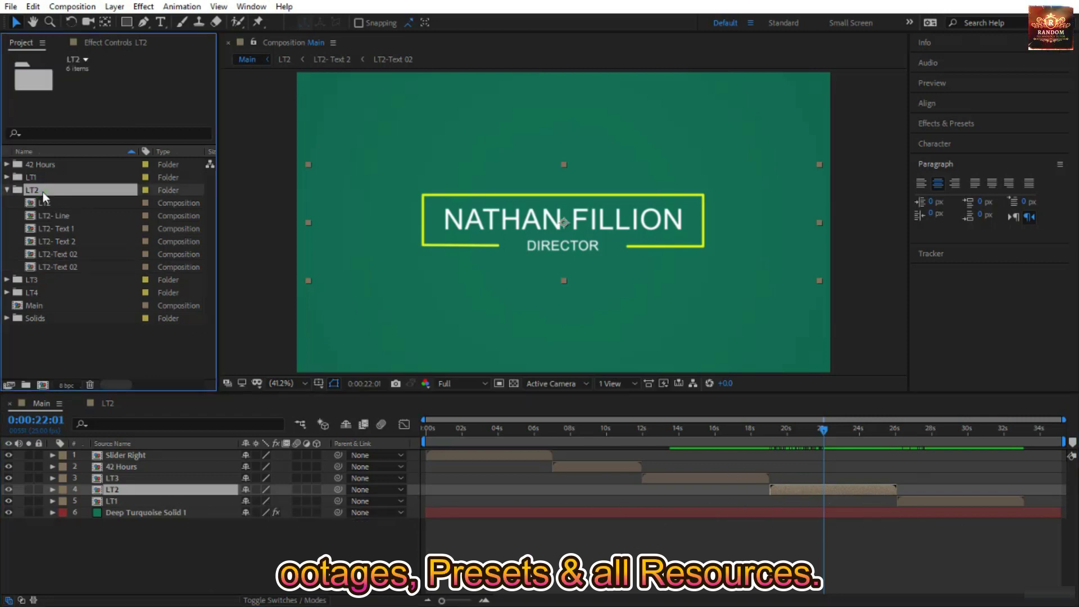
left_click(37, 203)
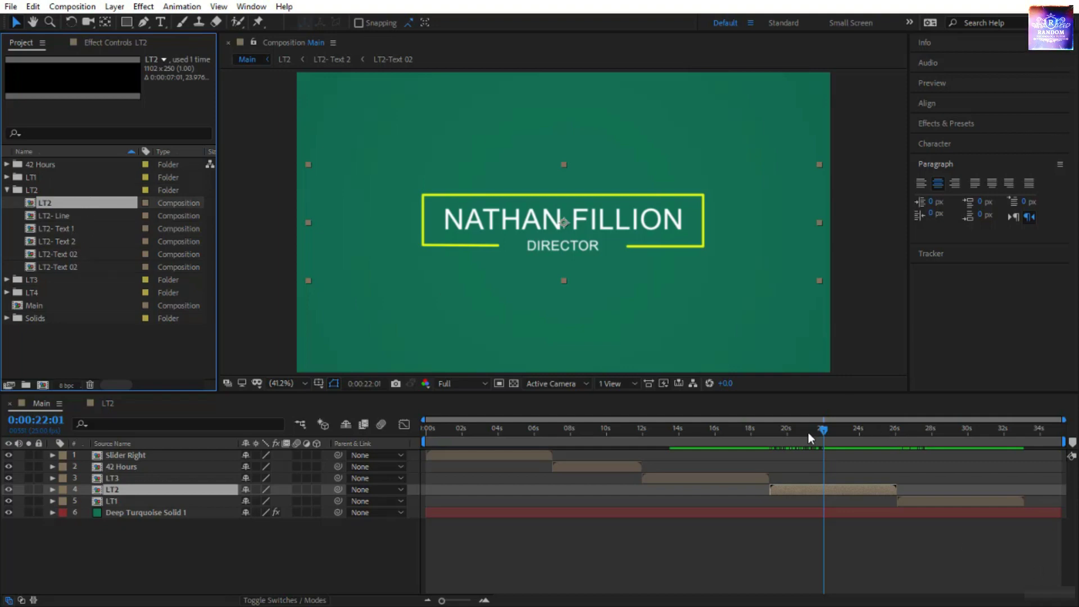
left_click_drag(825, 433, 838, 482)
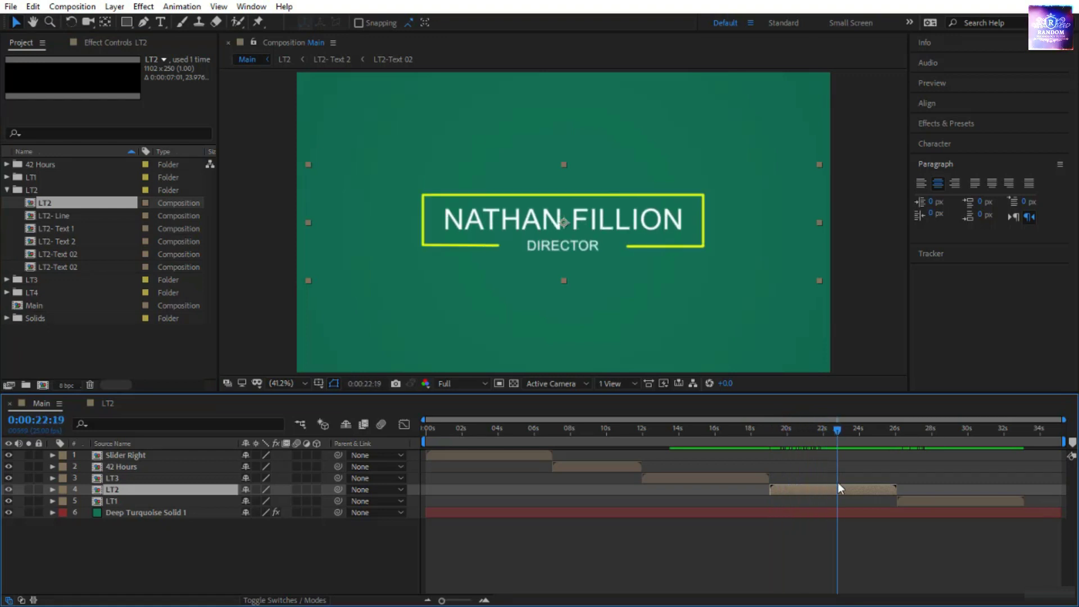
key("space")
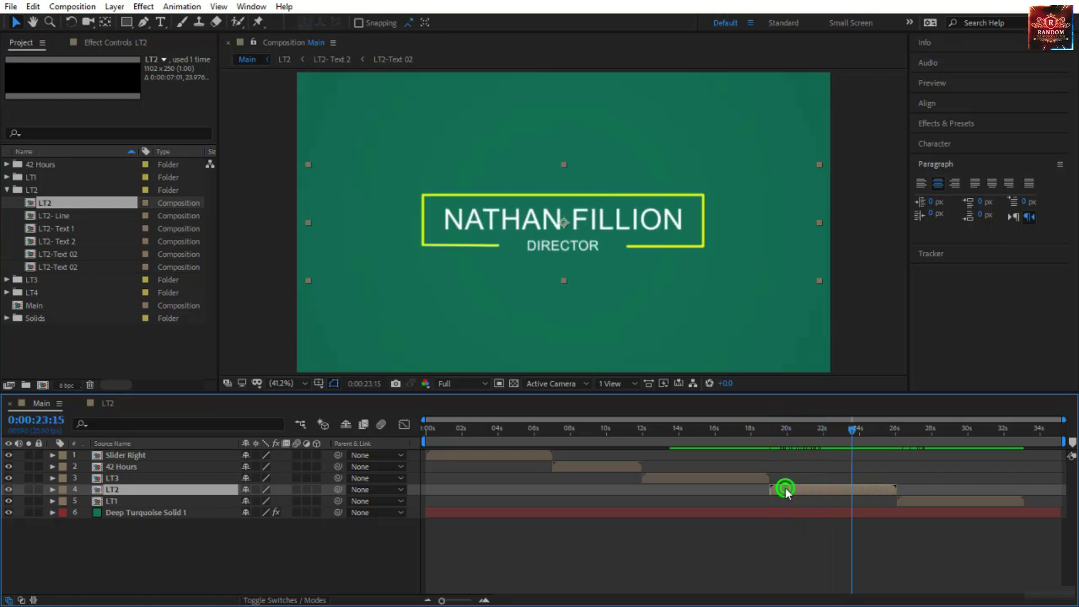
Step: Open the LT2 composition, examine its Line, Text 1 and Text 2 layers, and scrub the animation to 0:00:03:00
double_click(784, 488)
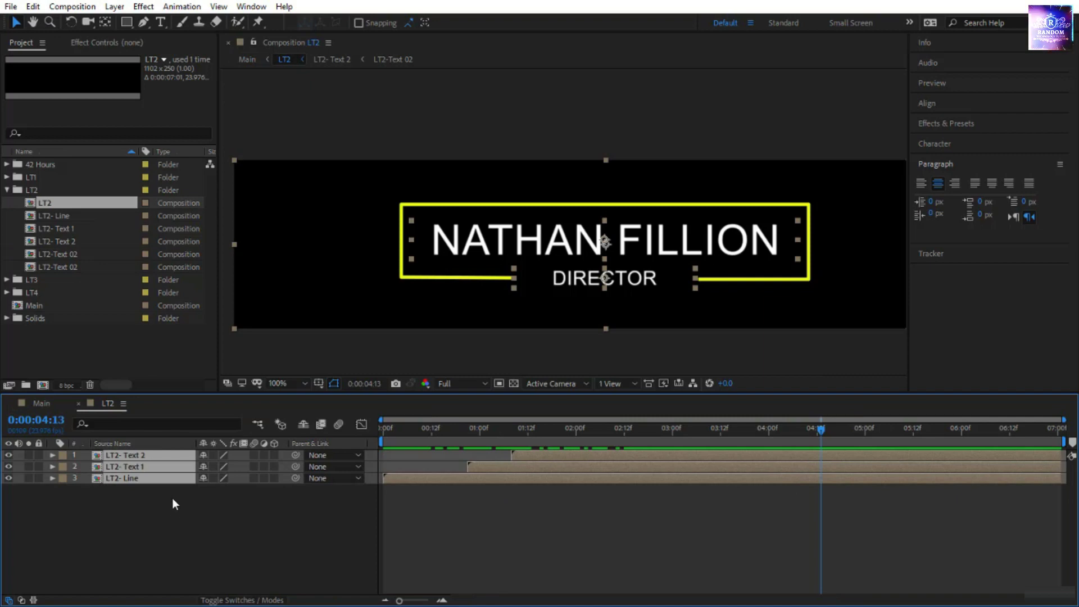
left_click(169, 515)
left_click(130, 478)
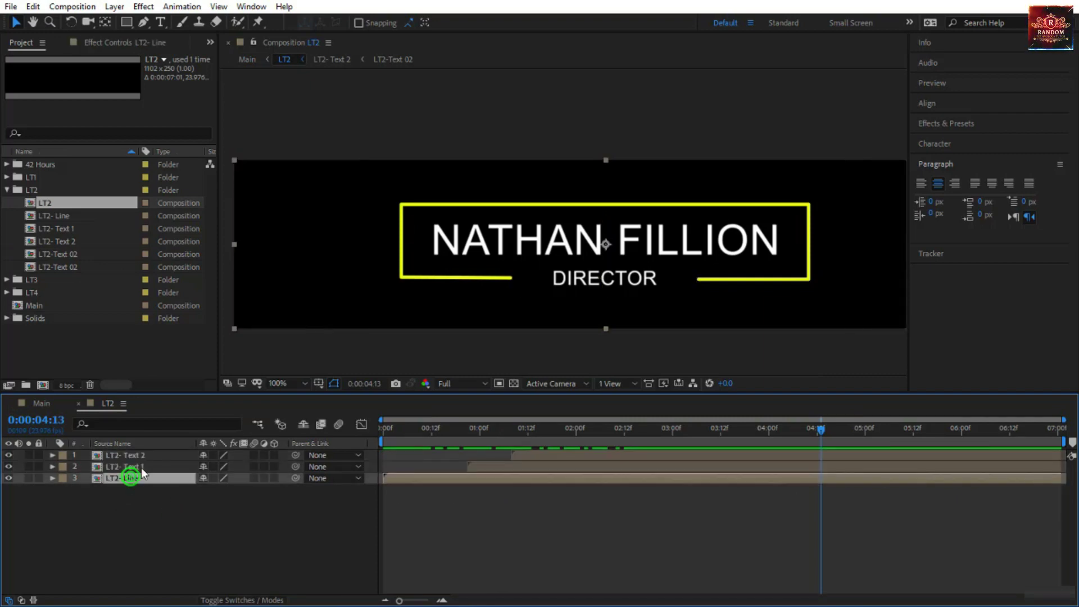
left_click(141, 466)
left_click(147, 455)
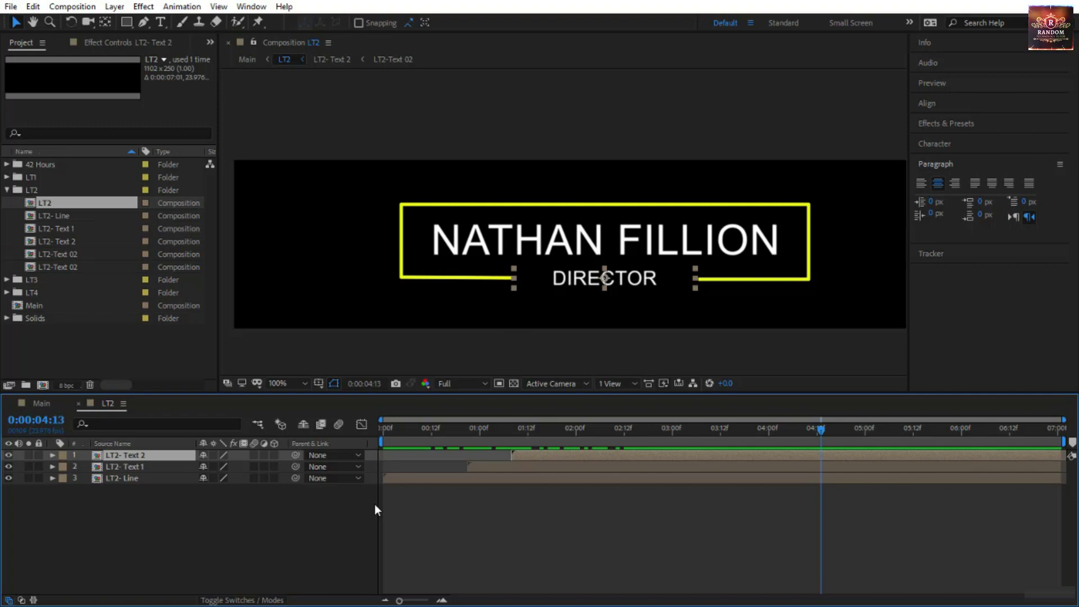
left_click_drag(410, 424, 672, 480)
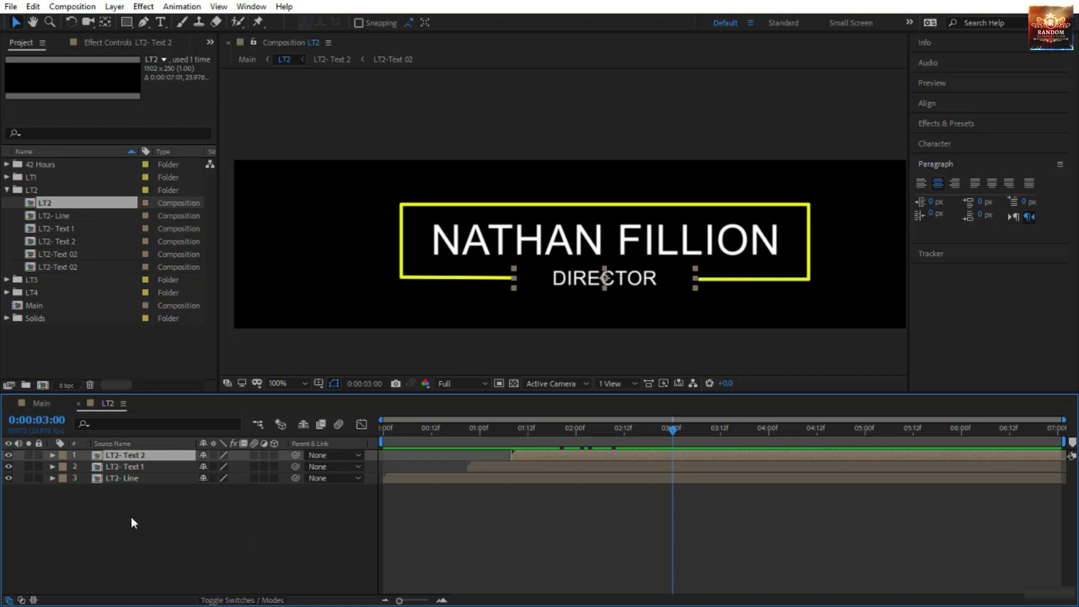
Step: Trim all three LT2 layers to end at 0:00:03:00 and pre-compose them as Pre-comp 3, adjusting its duration to their time span
left_click_drag(131, 517, 144, 457)
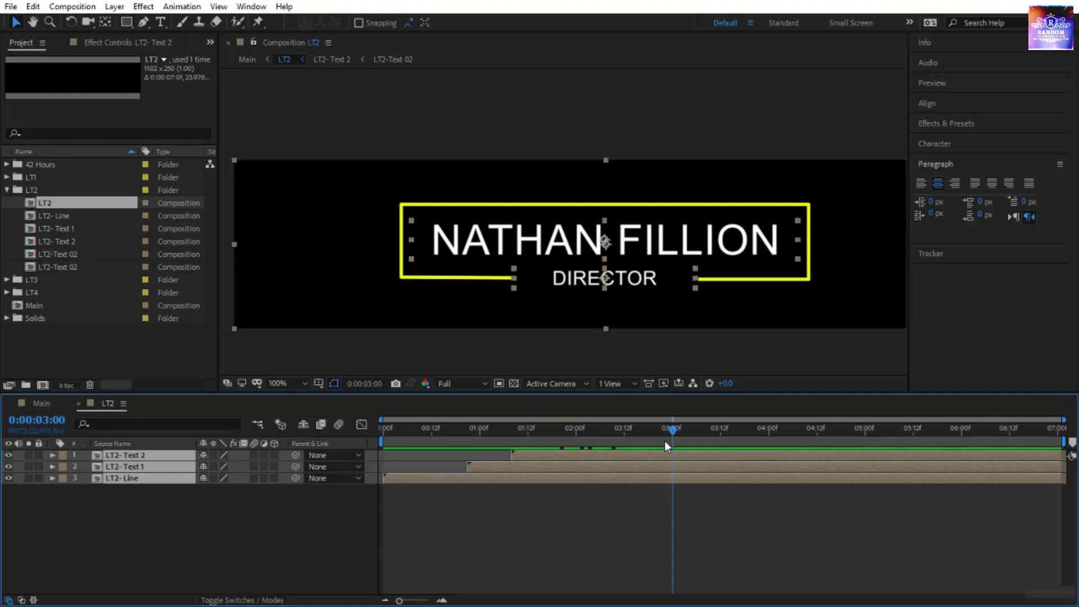
key("alt+bracketright")
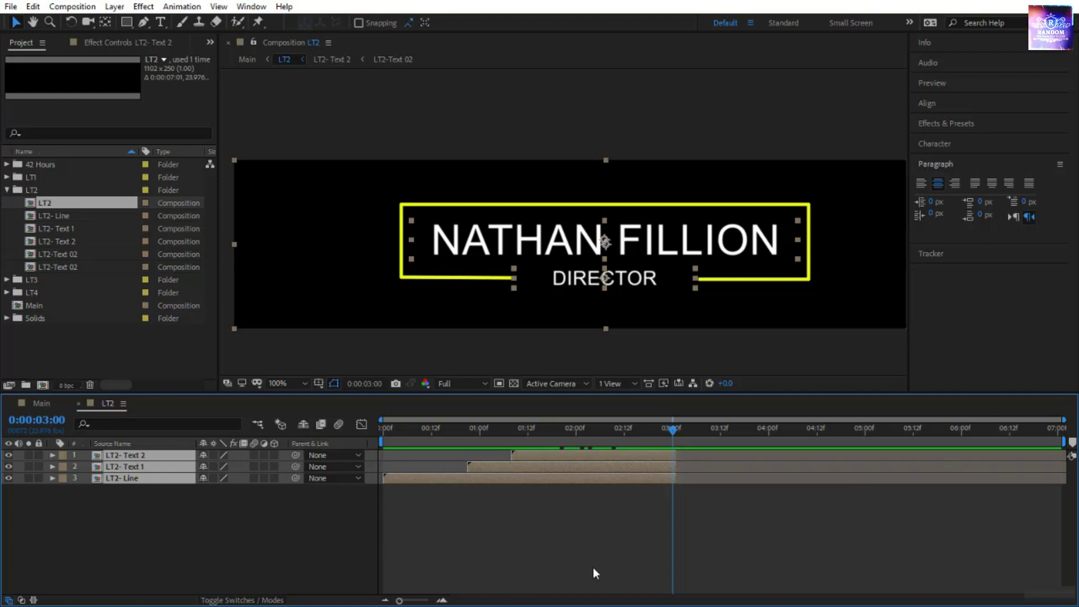
right_click(174, 465)
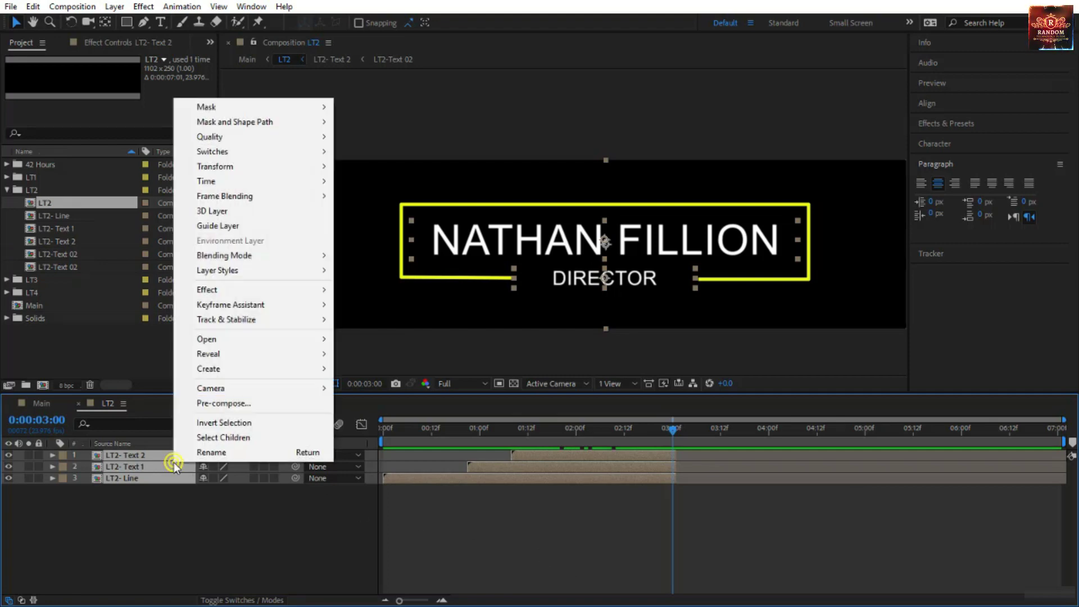
left_click(235, 402)
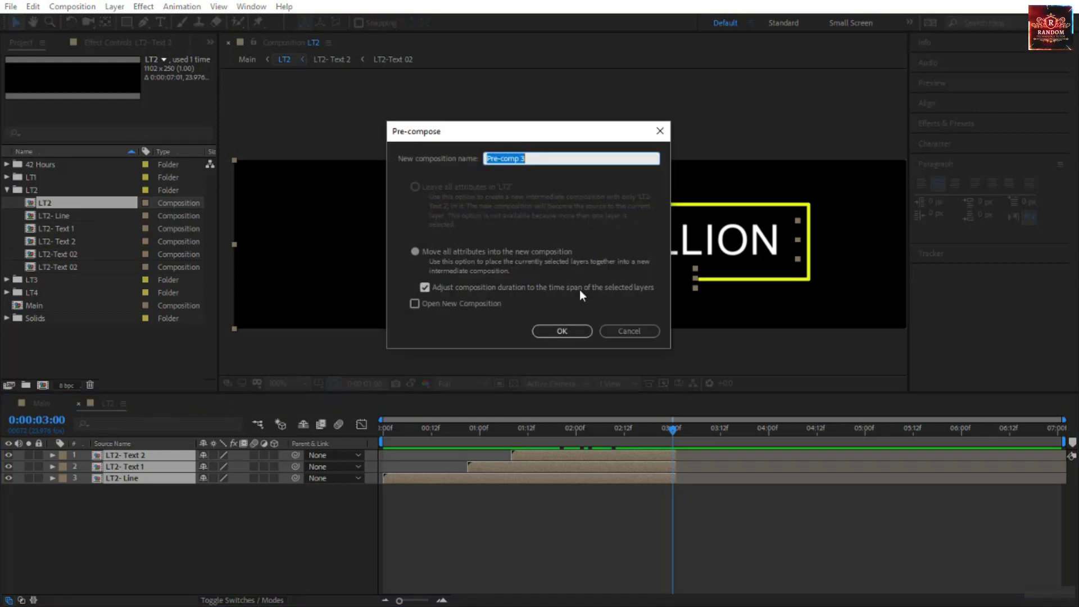
left_click(636, 292)
left_click(629, 291)
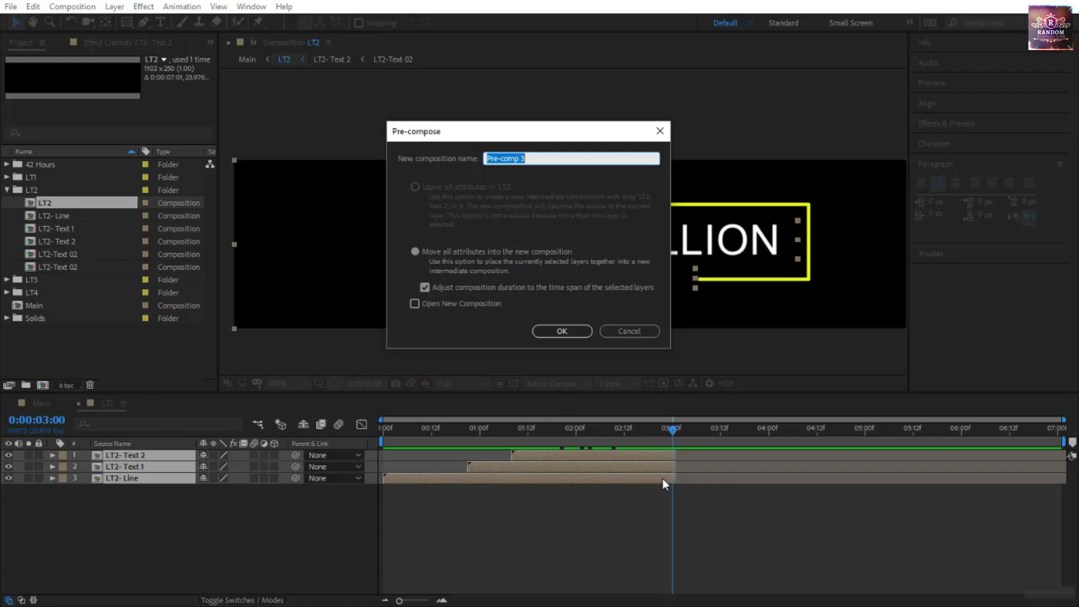
left_click(562, 330)
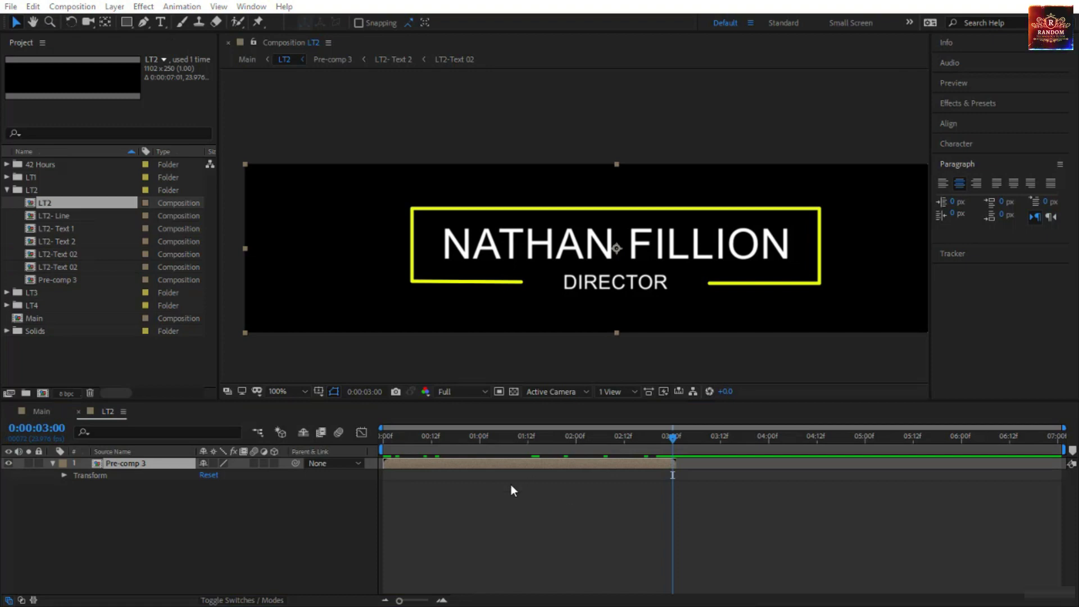
Step: Enable time remapping on the Pre-comp 3 layer and go to its end Time Remap keyframe at 0:00:03:01
right_click(177, 463)
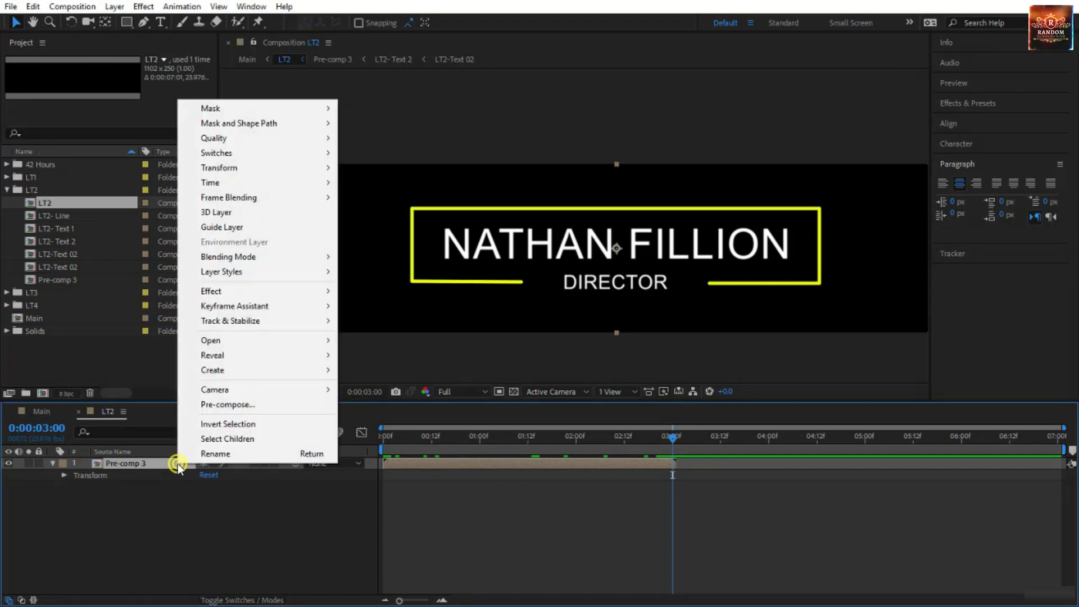
mouse_move(246, 191)
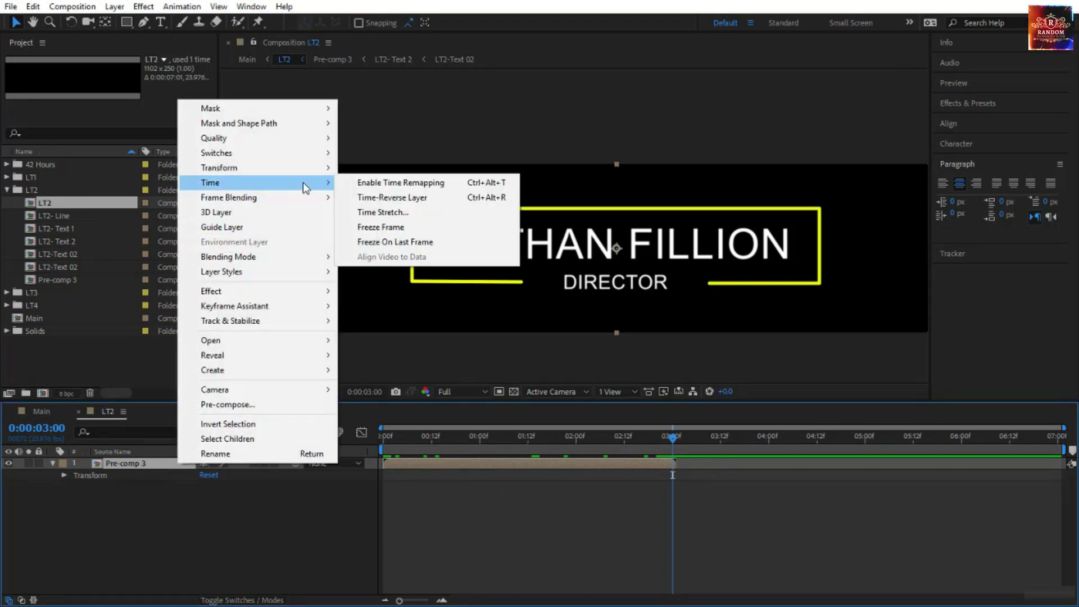
left_click(353, 186)
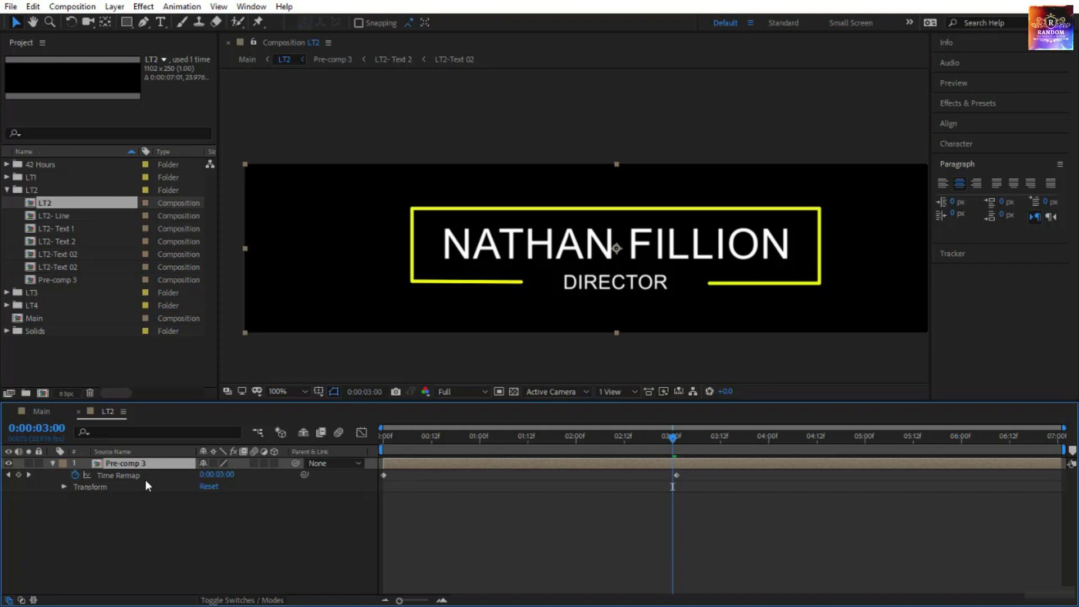
left_click(54, 463)
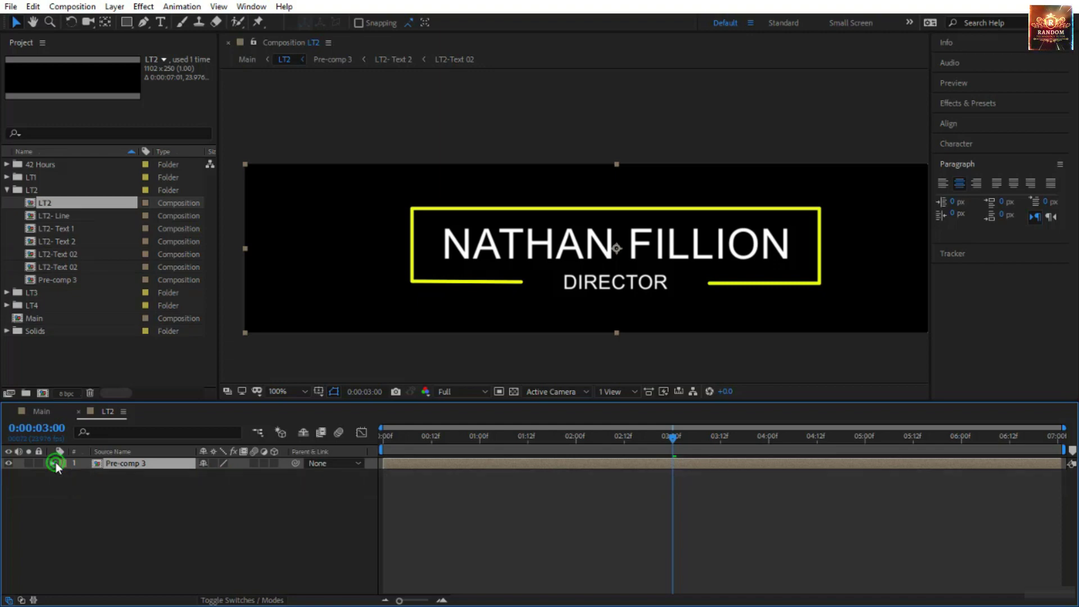
left_click(55, 463)
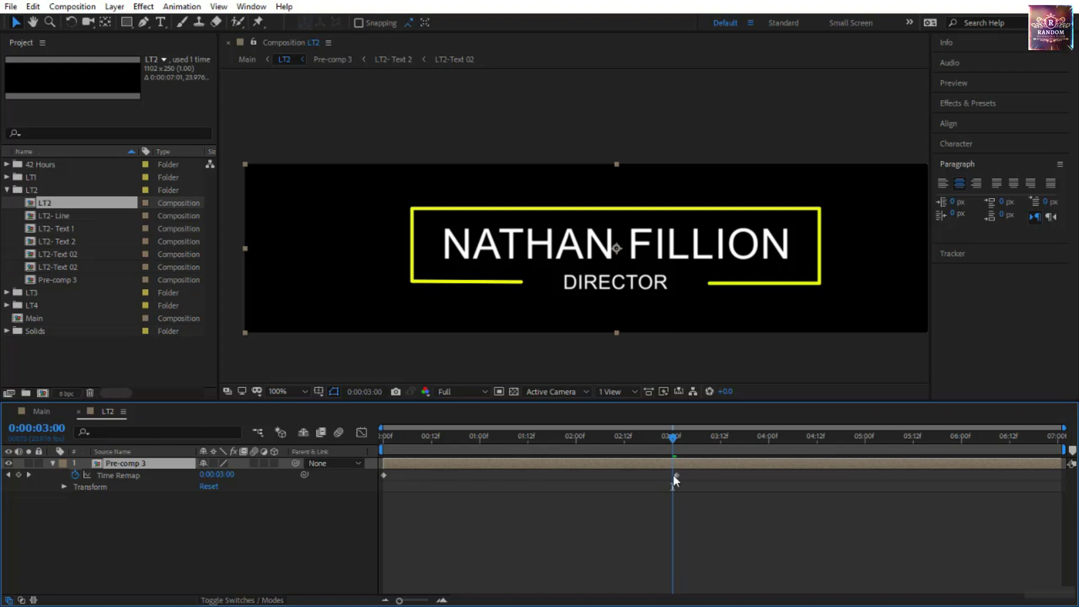
left_click(676, 476)
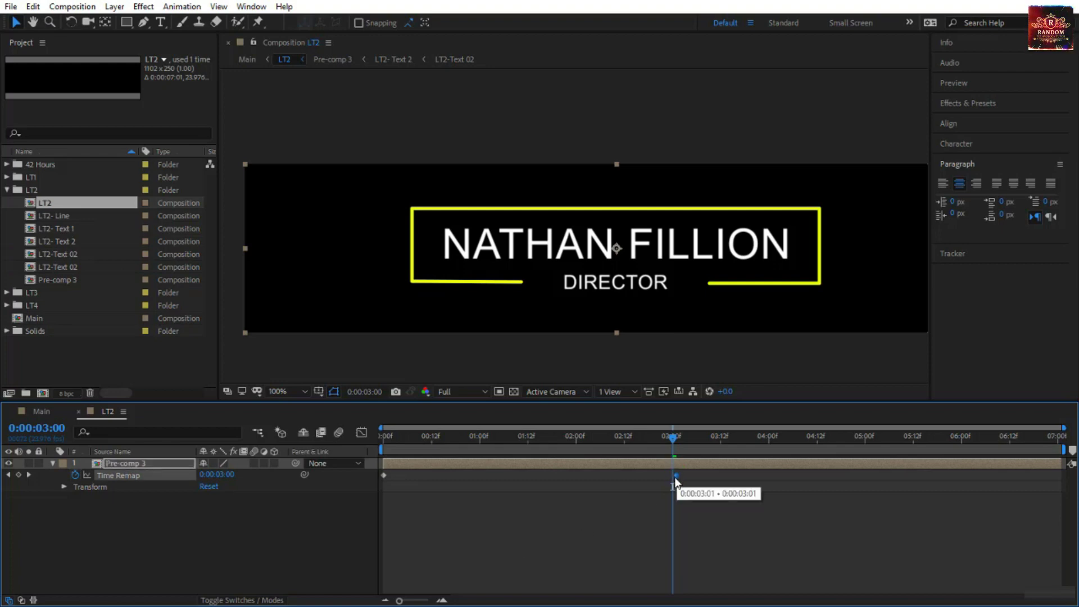
key("Page_Down")
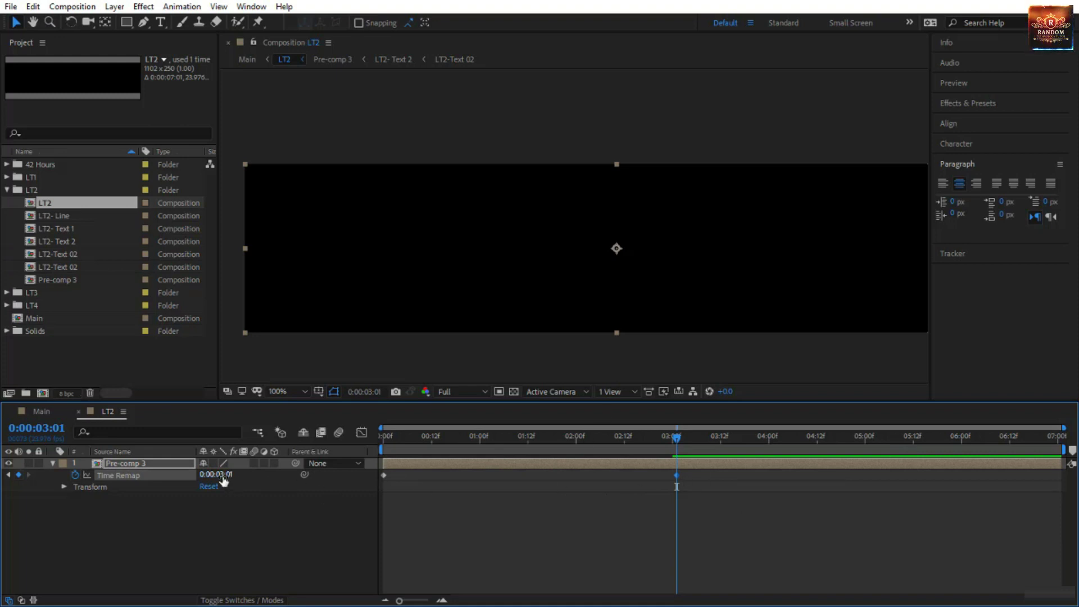
Step: Check the last frames inside Pre-comp 3, and in LT2 set its Time Remap value at 0:00:03:01 to 0:00:03:00
left_click(77, 281)
double_click(77, 281)
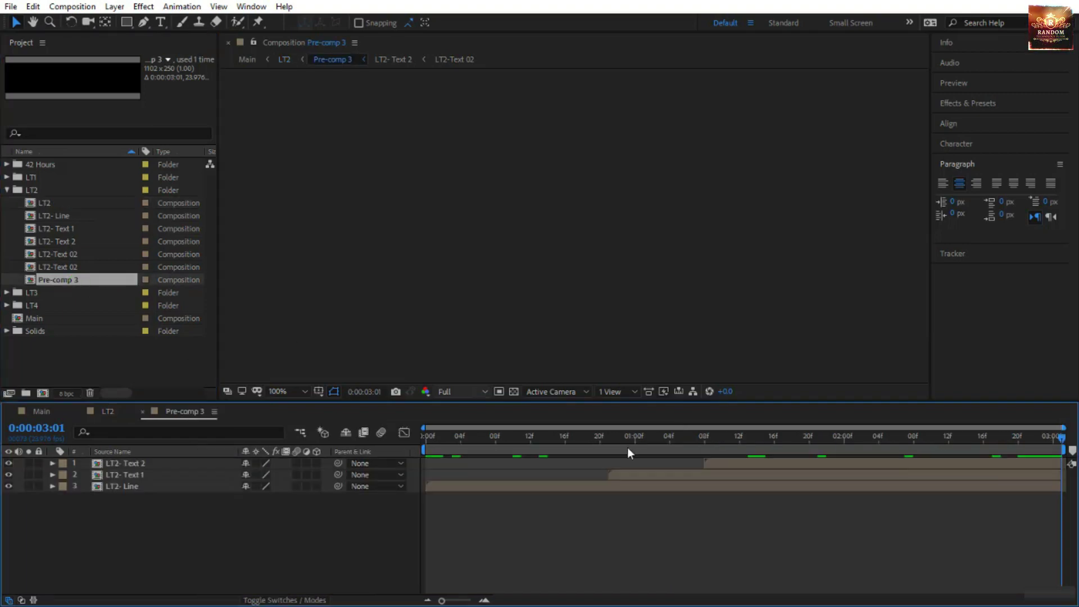
left_click(557, 437)
left_click_drag(557, 437, 917, 431)
key("End")
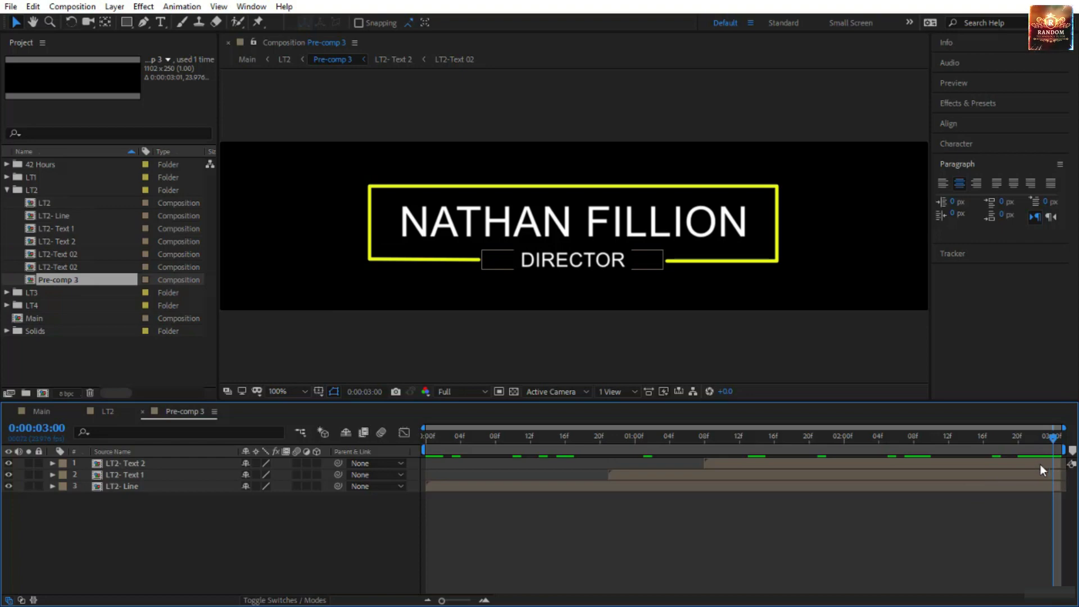
left_click(105, 412)
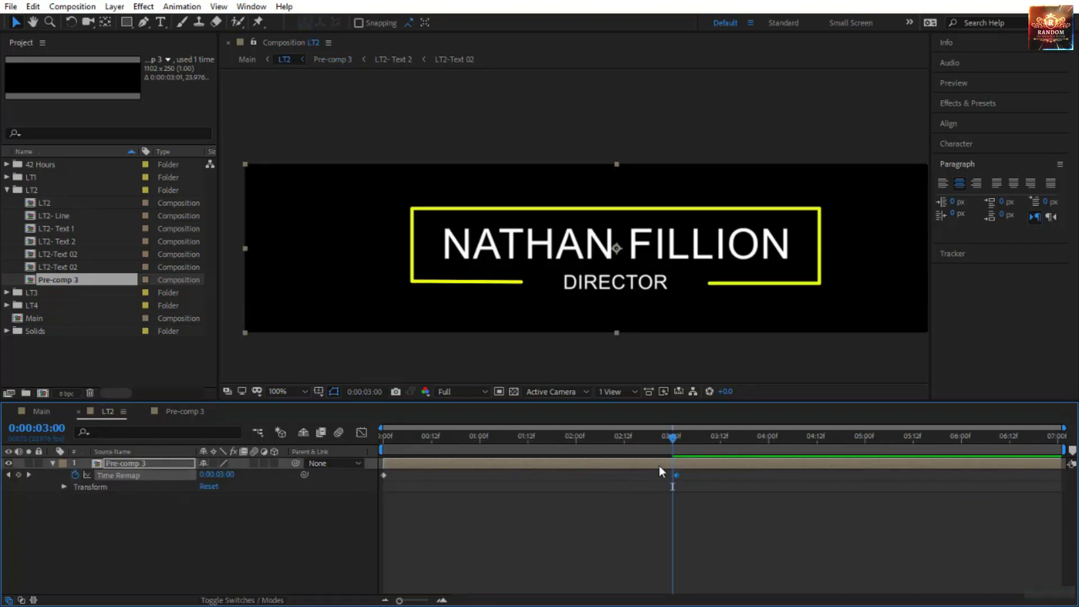
left_click(672, 438)
left_click_drag(671, 437, 676, 439)
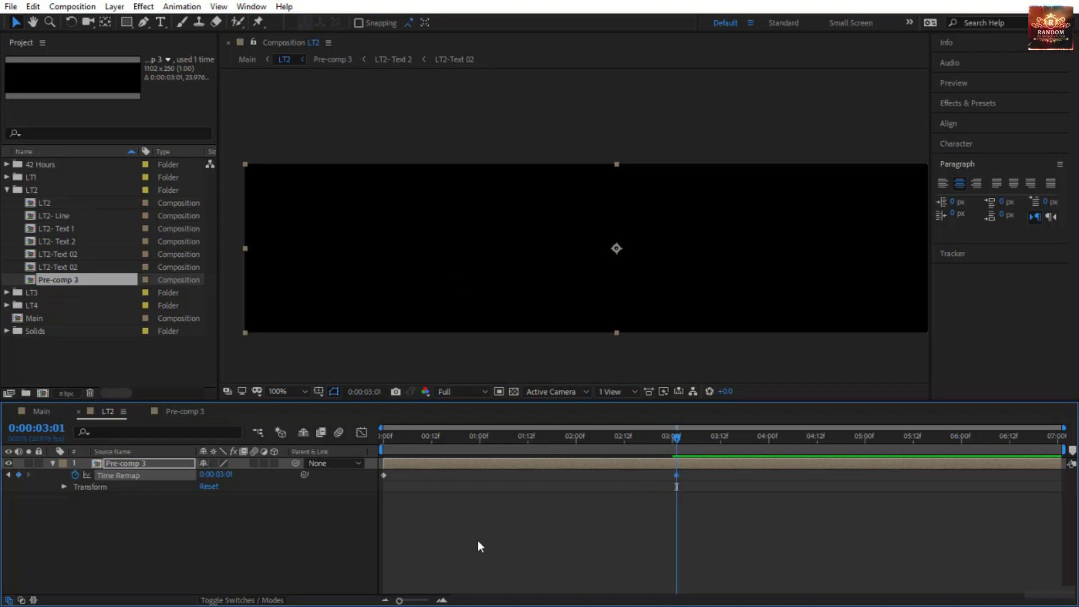
left_click(225, 476)
type("300")
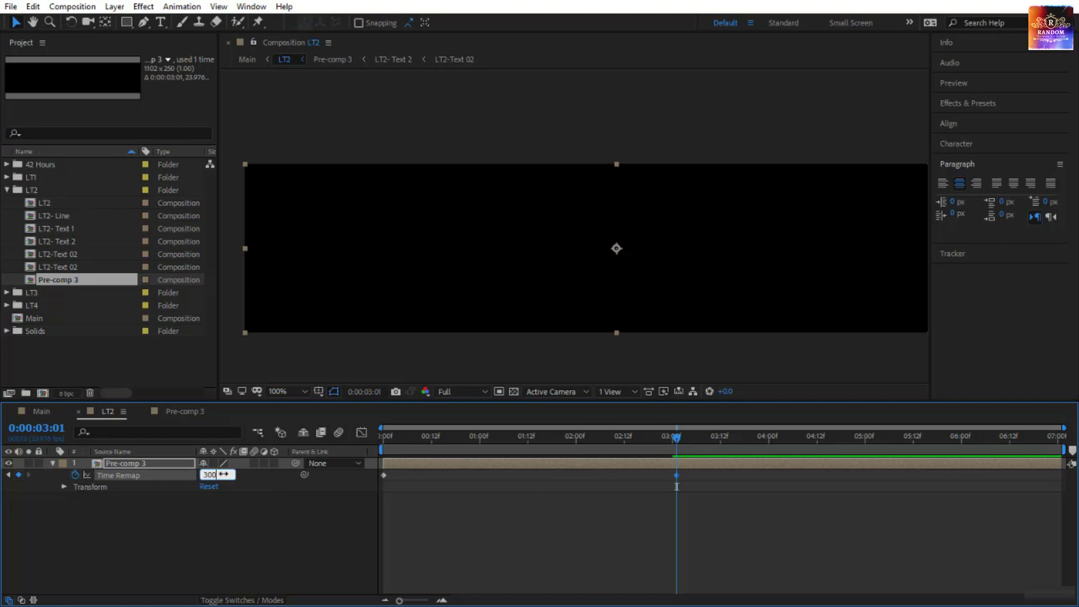
key("Return")
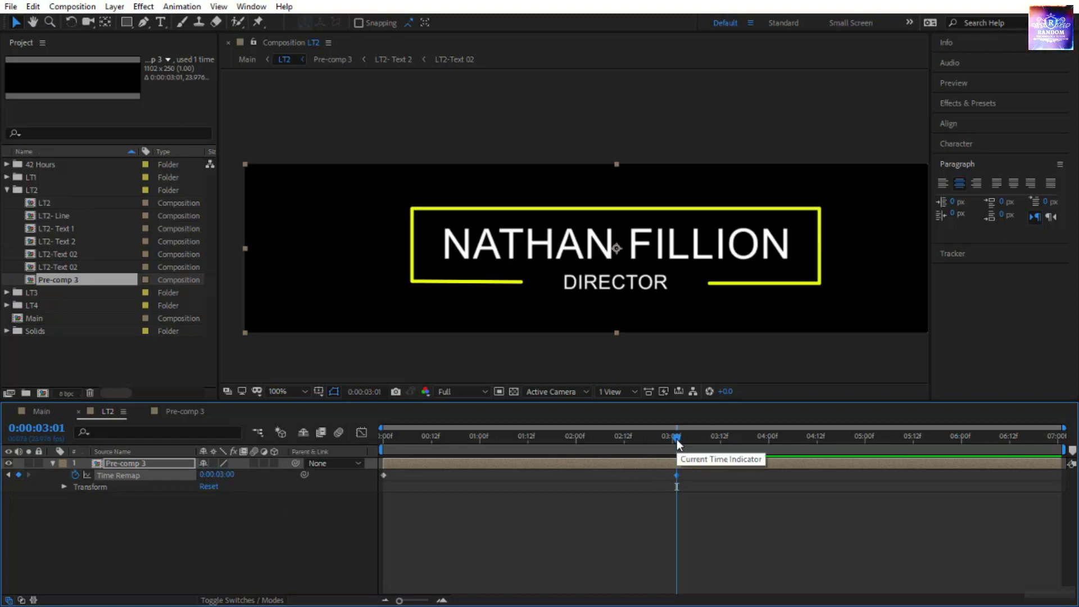
Step: Scrub the remapped animation and move the end Time Remap keyframe to 0:00:01:00
left_click_drag(677, 439, 800, 436)
left_click_drag(727, 460, 480, 496)
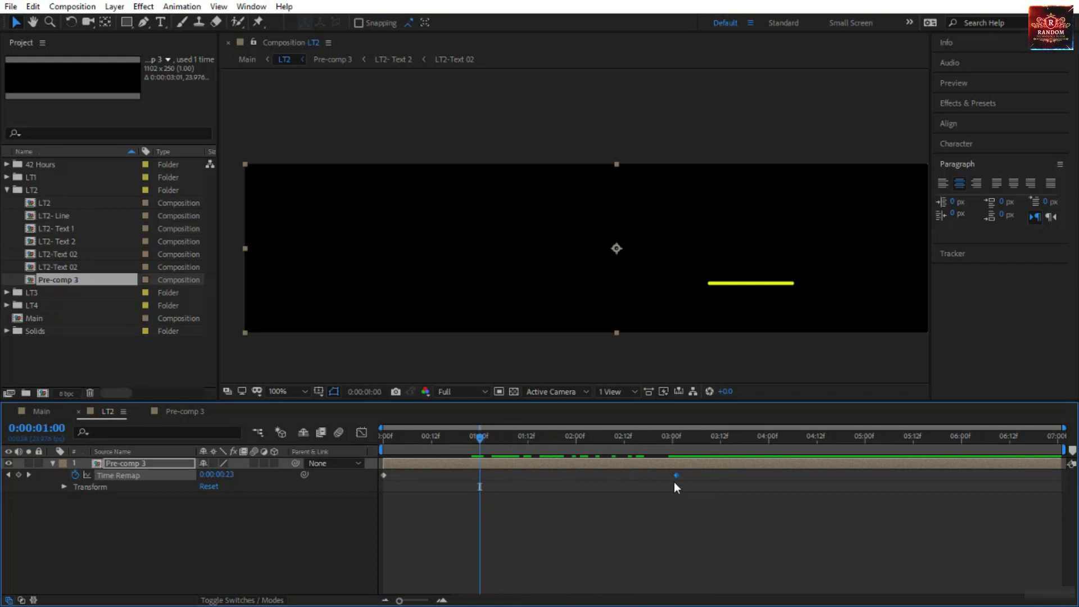
mouse_move(677, 484)
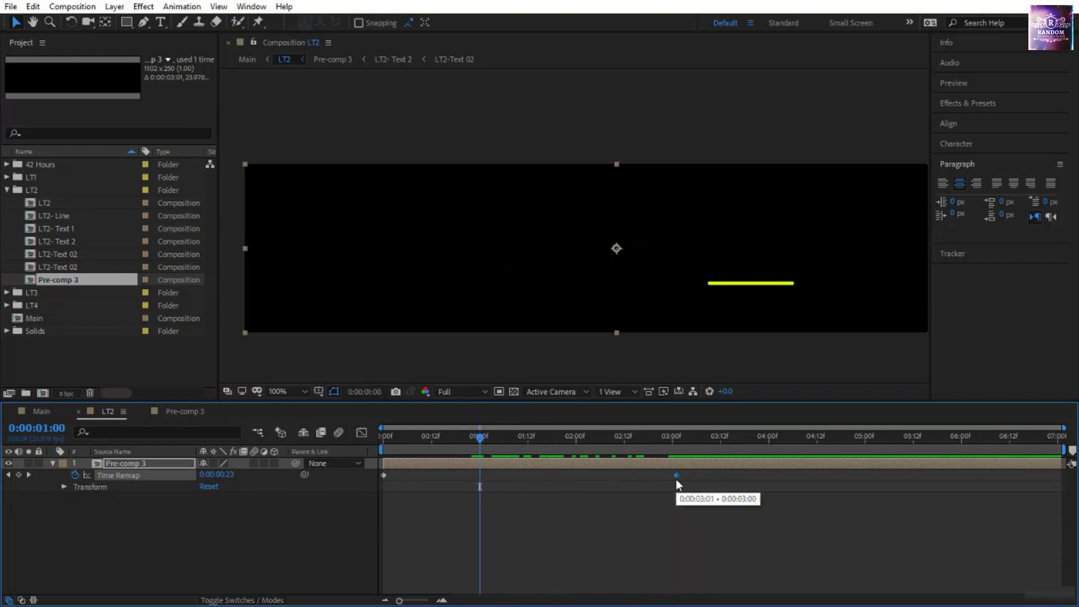
left_click_drag(676, 476, 481, 481)
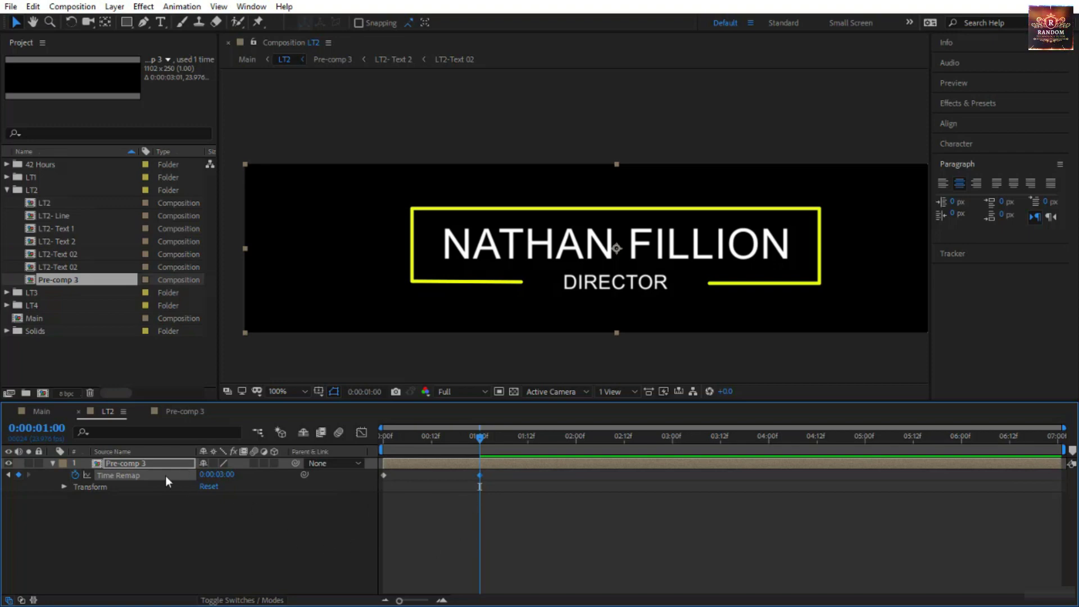
Step: Step between the Time Remap keyframes at 0:00:00:00 and 0:00:01:00, and preview the shortened entrance animation
key("Home")
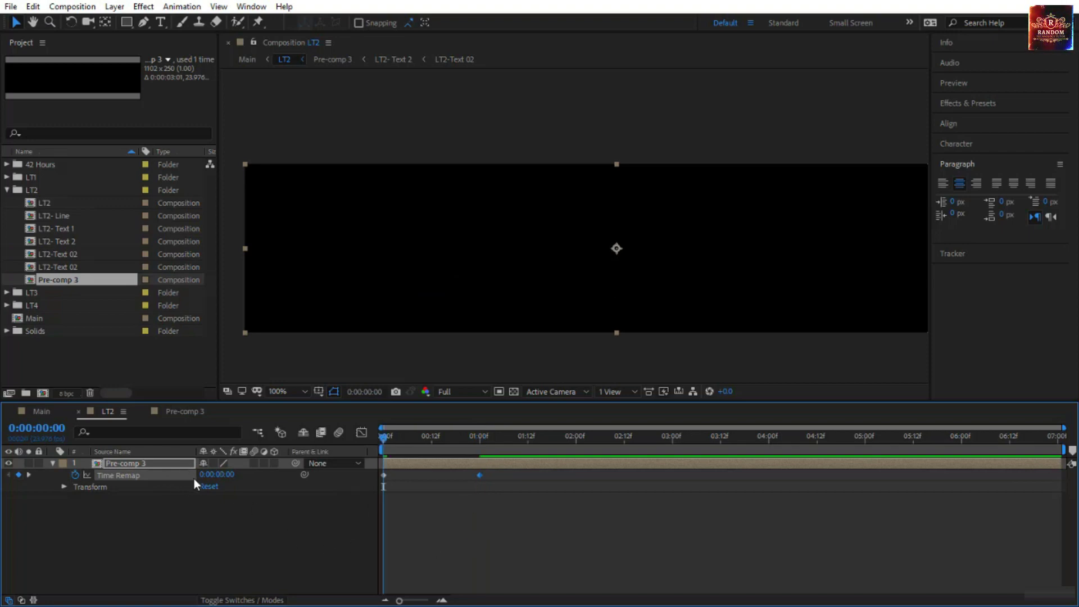
key("k")
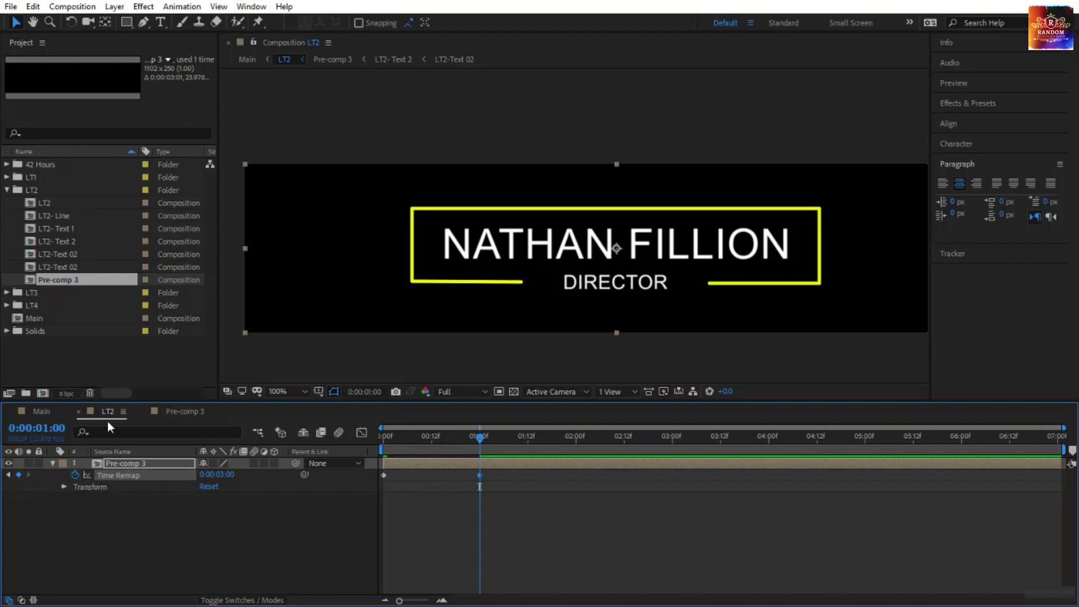
key("j")
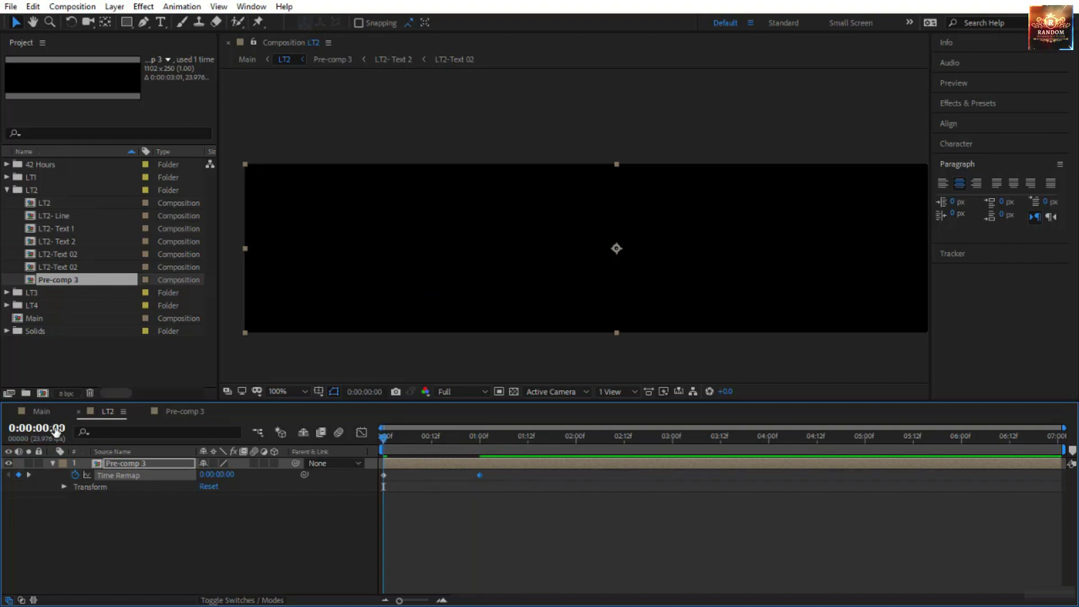
key("k")
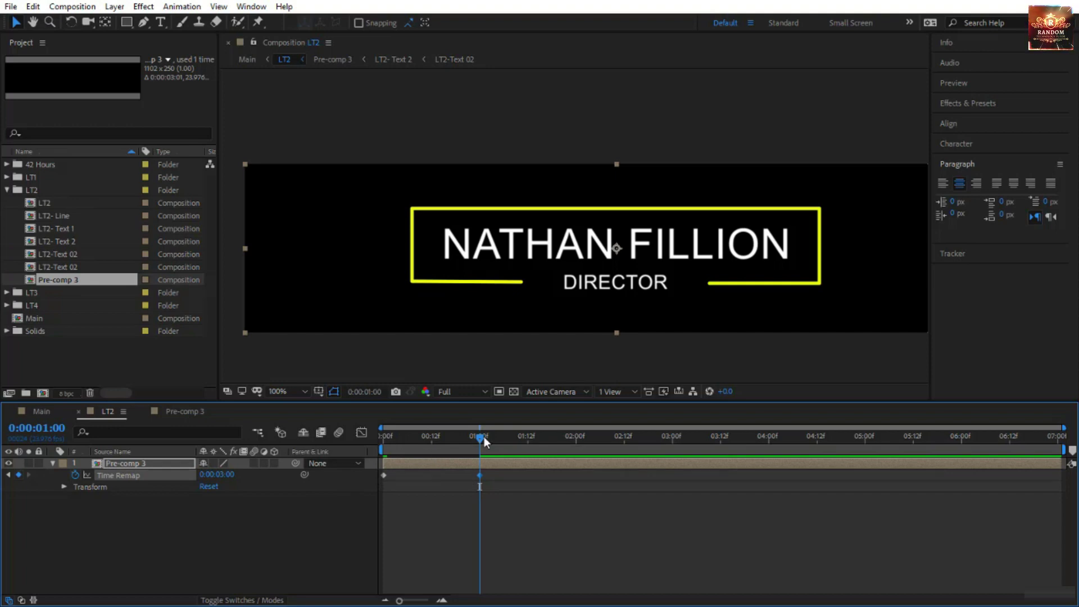
left_click_drag(483, 437, 310, 458)
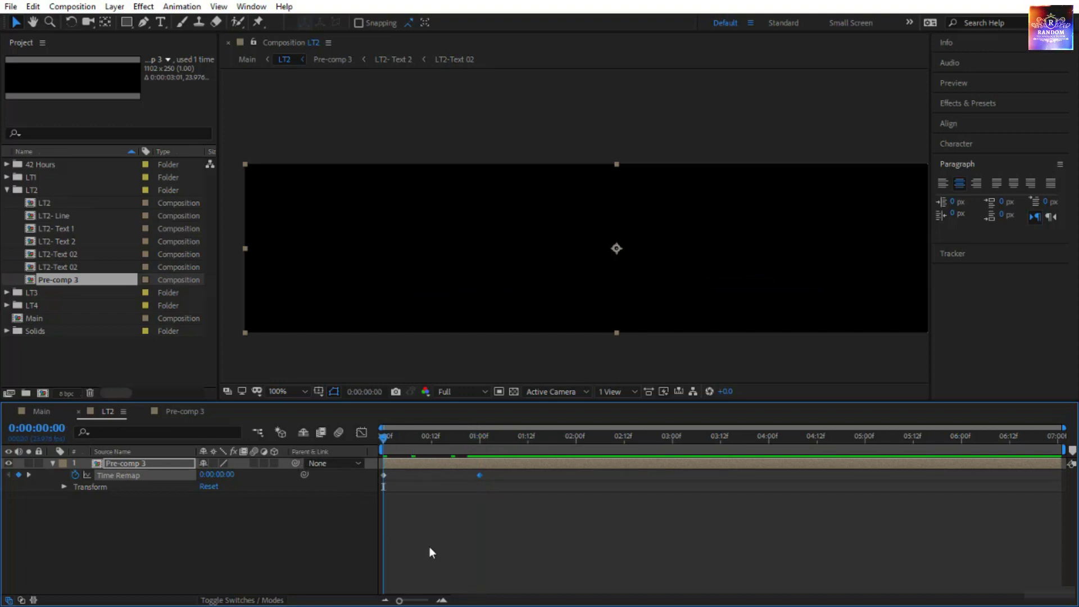
key("space")
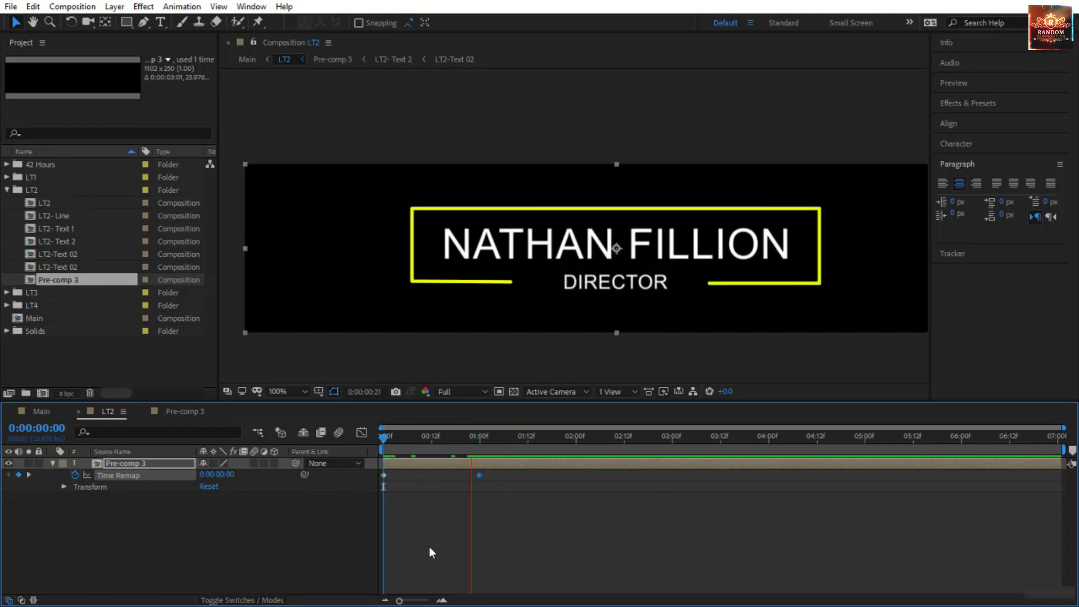
left_click(385, 435)
left_click_drag(394, 440, 445, 459)
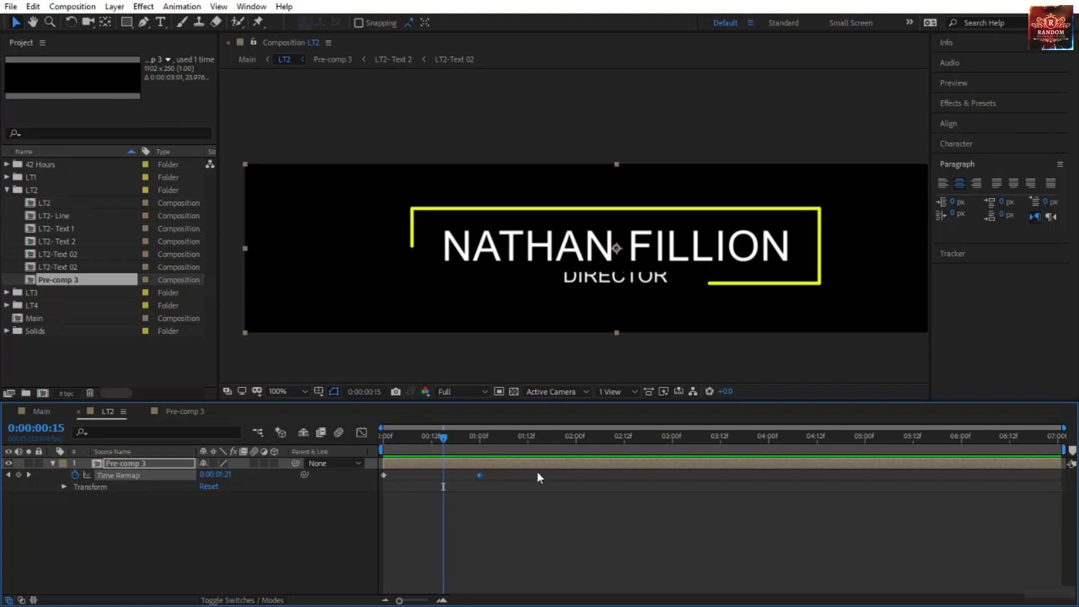
Step: Move the end Time Remap keyframe to 0:00:06:00 and step between both keyframes to check the stretched timing
left_click(477, 474)
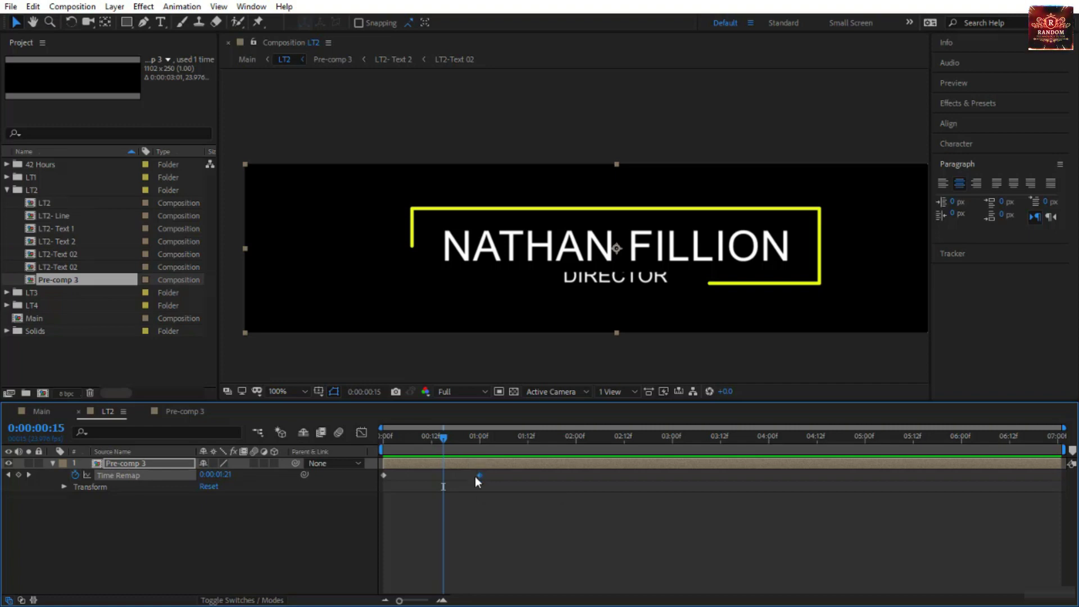
left_click_drag(479, 474, 853, 492)
left_click_drag(960, 489, 961, 487)
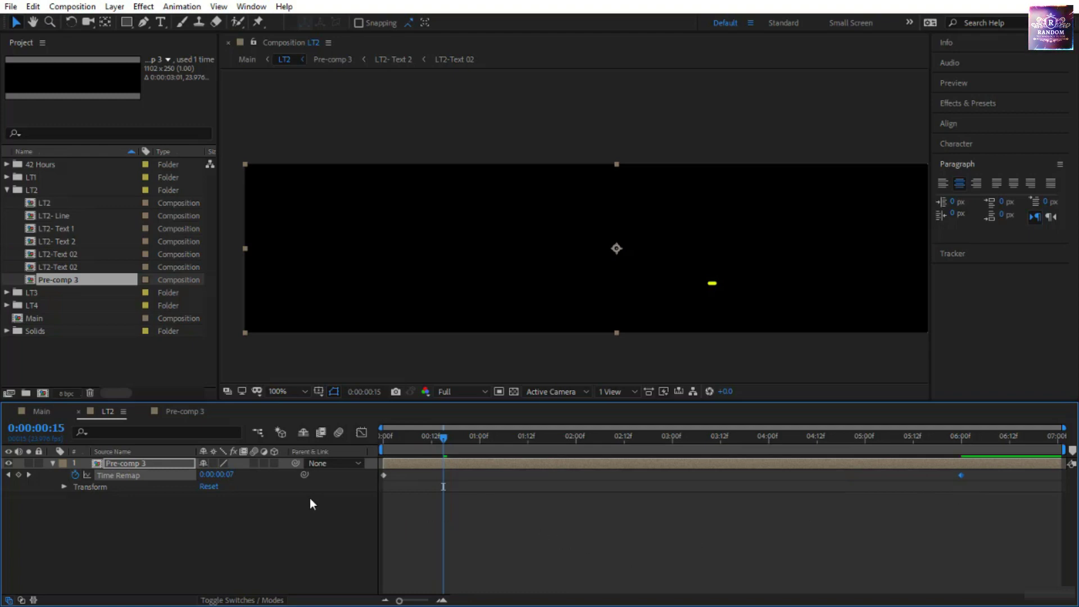
left_click_drag(443, 438, 291, 454)
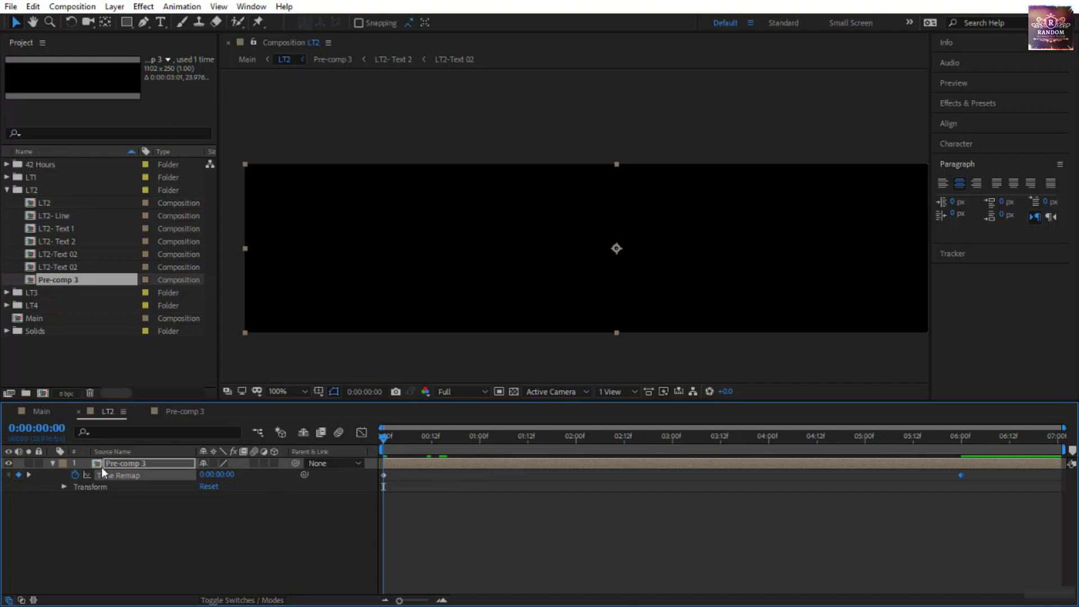
key("k")
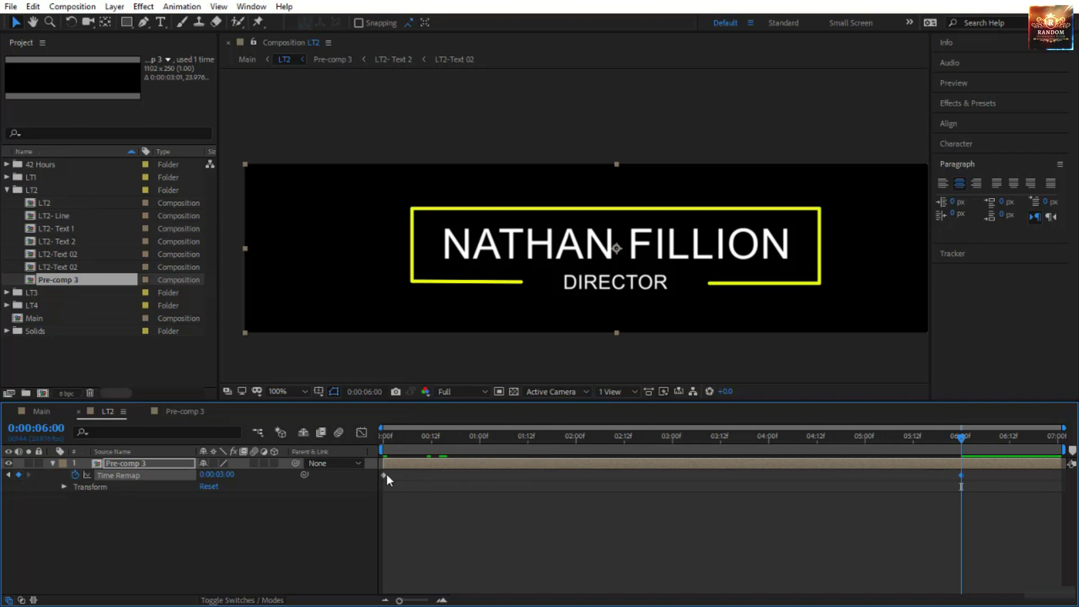
key("Home")
key("k")
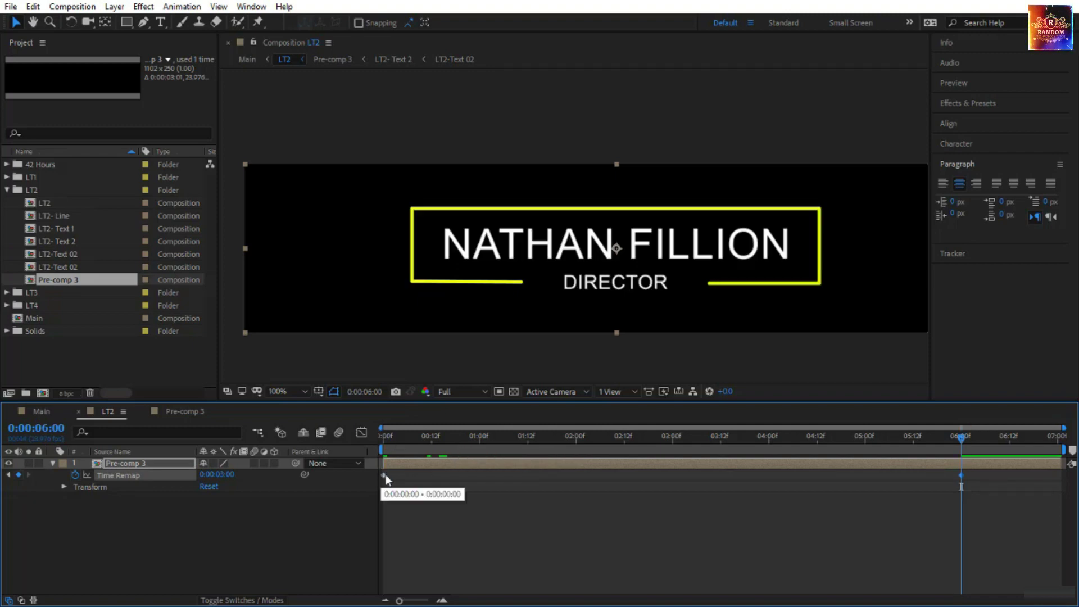
key("Home")
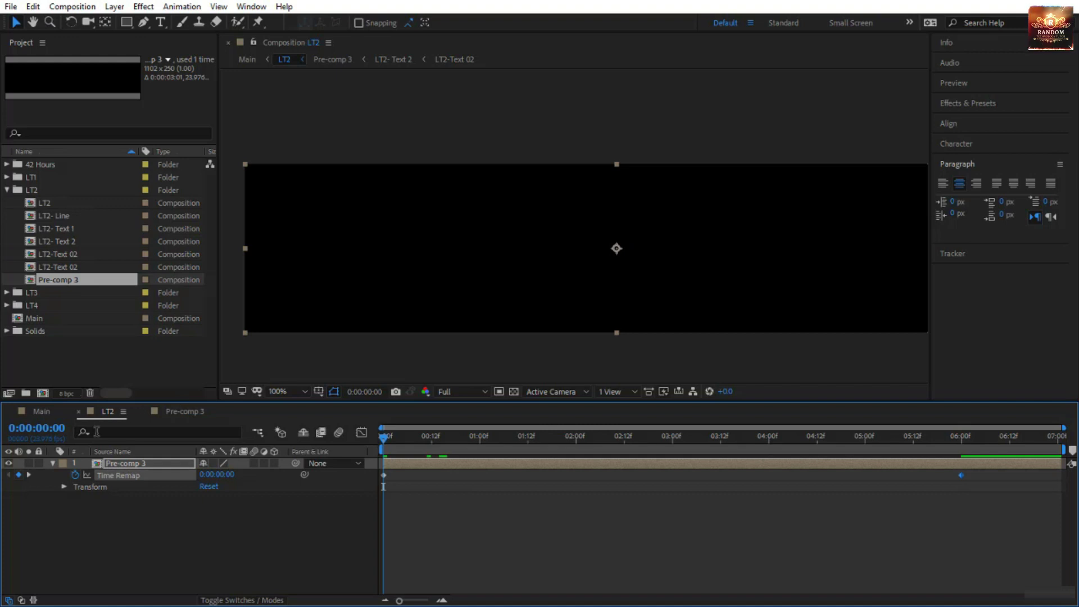
Step: Preview the stretched animation, and move the end Time Remap keyframe back to 0:00:01:00
key("k")
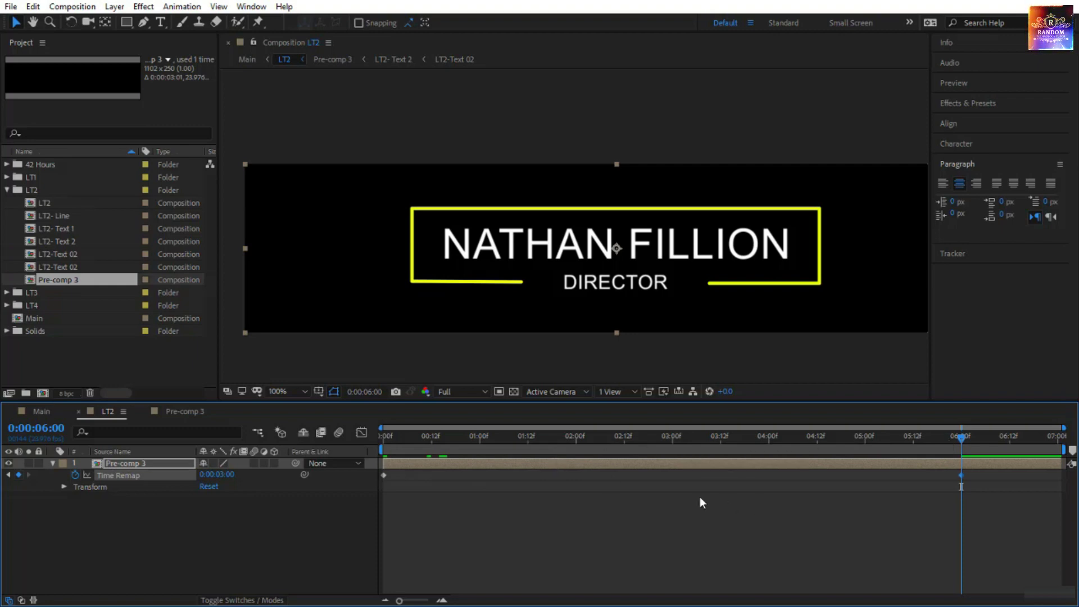
left_click_drag(724, 438, 552, 439)
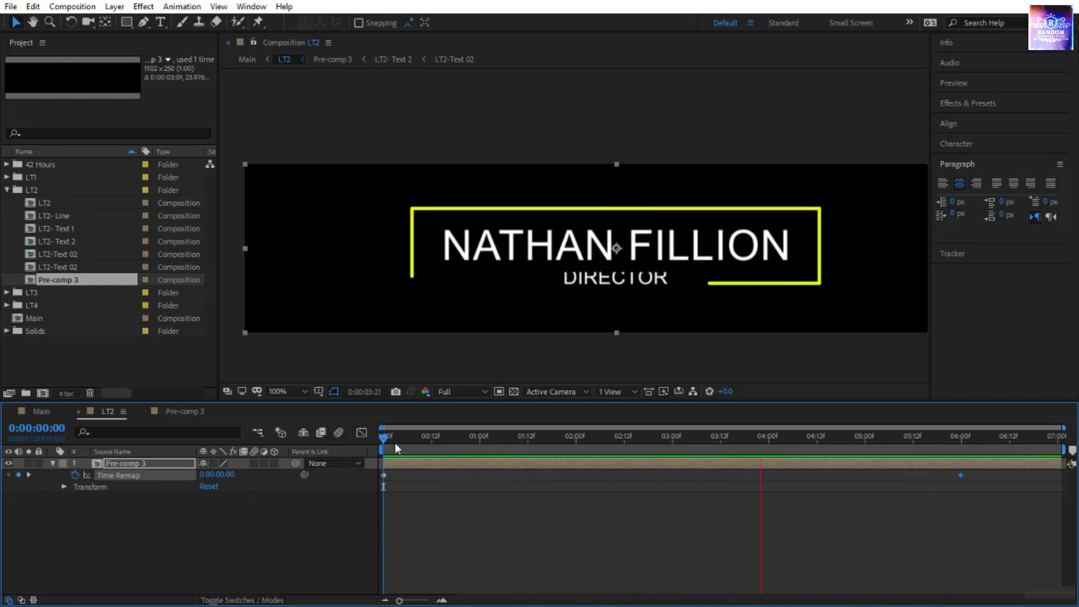
left_click_drag(386, 437, 480, 443)
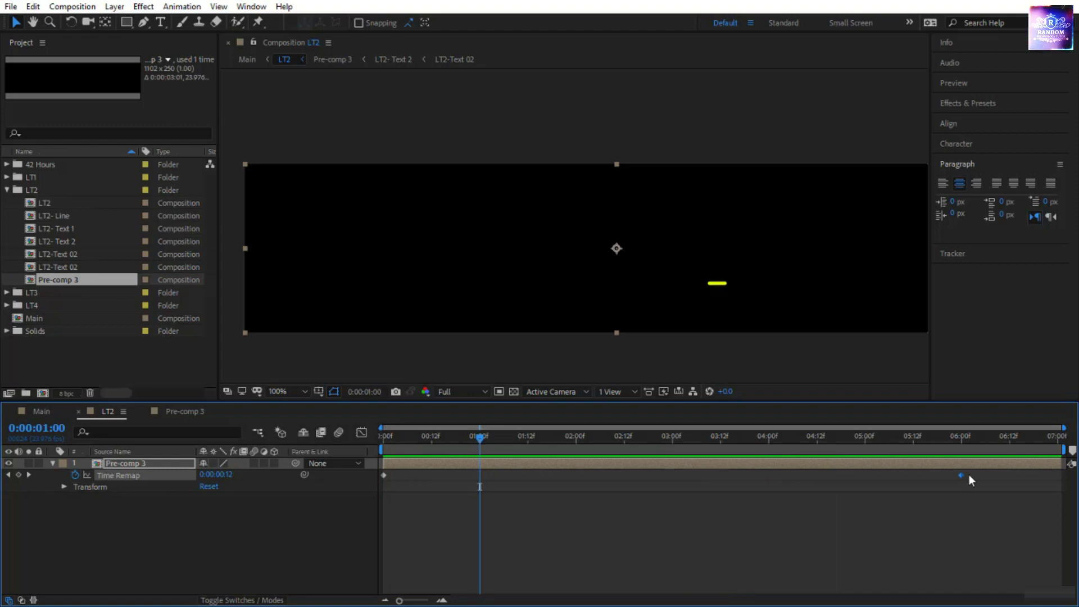
left_click_drag(960, 474, 477, 500)
key("Home")
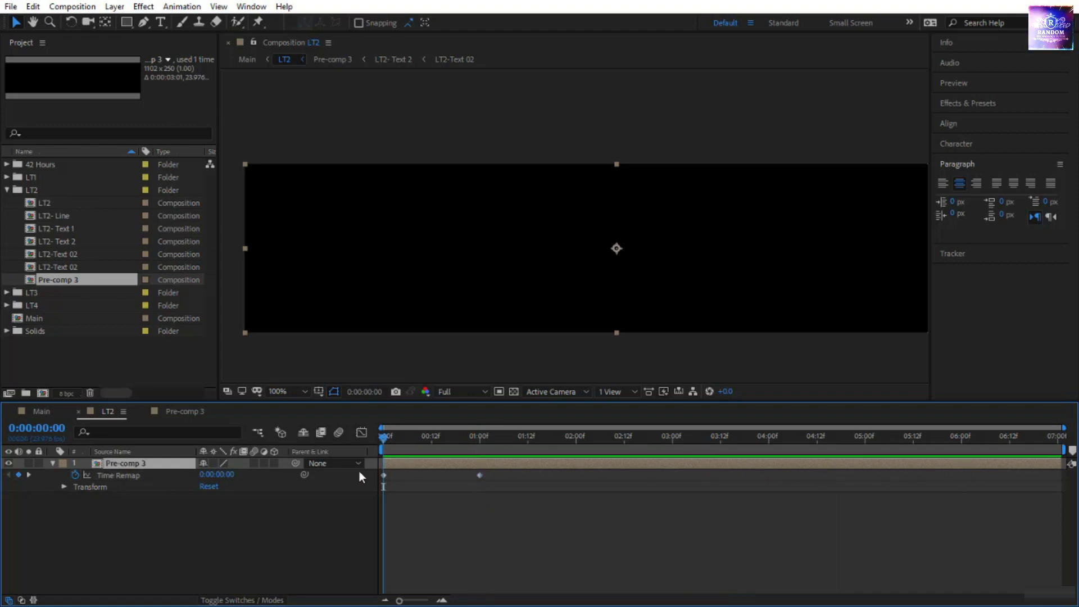
key("k")
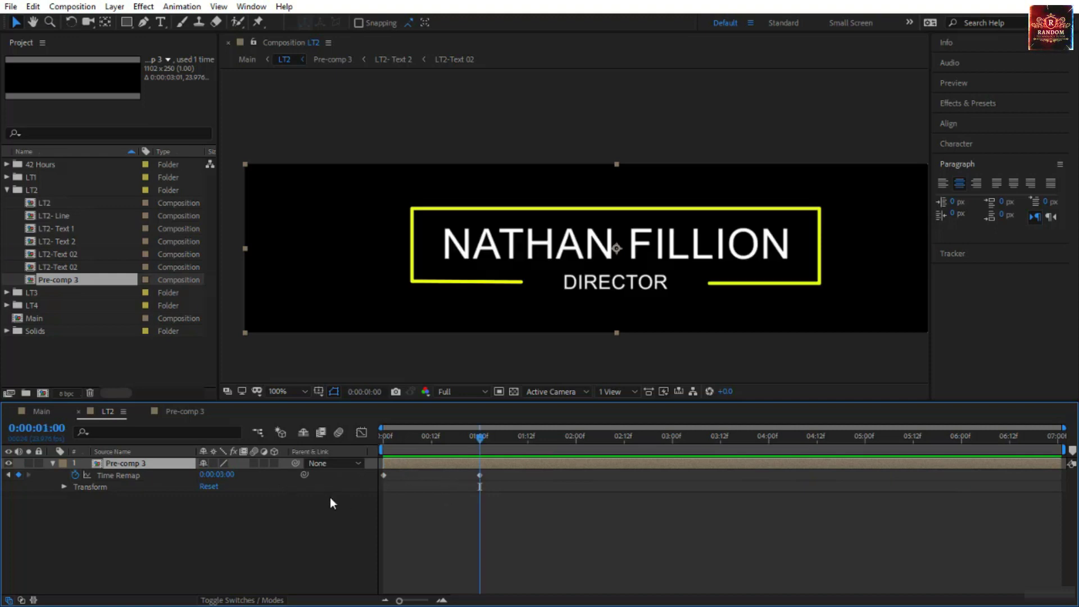
Step: Set the Time Remap value of the keyframe at 0:00:01:00 to 0:00:01:00
left_click(220, 475)
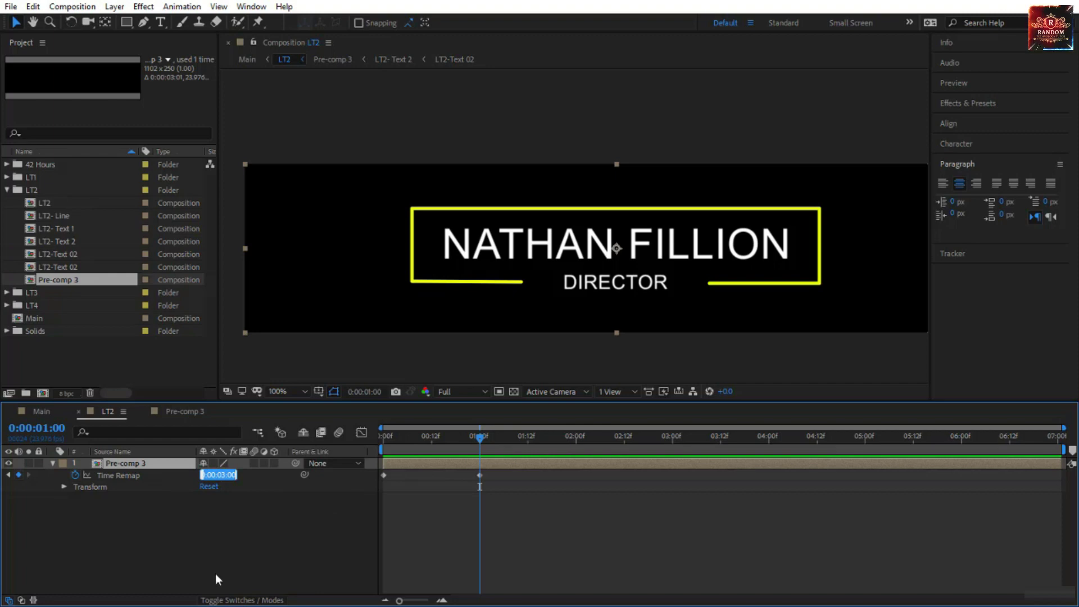
type("100")
key("Return")
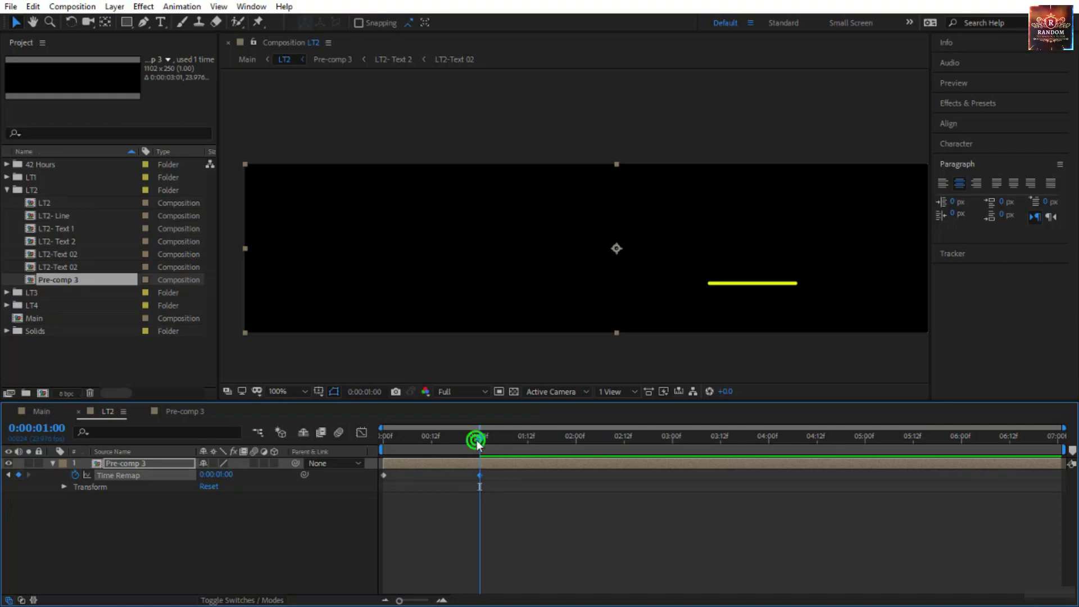
Step: Add a Time Remap keyframe at 0:00:01:12 with the value 0:00:03:00
left_click_drag(477, 440, 523, 453)
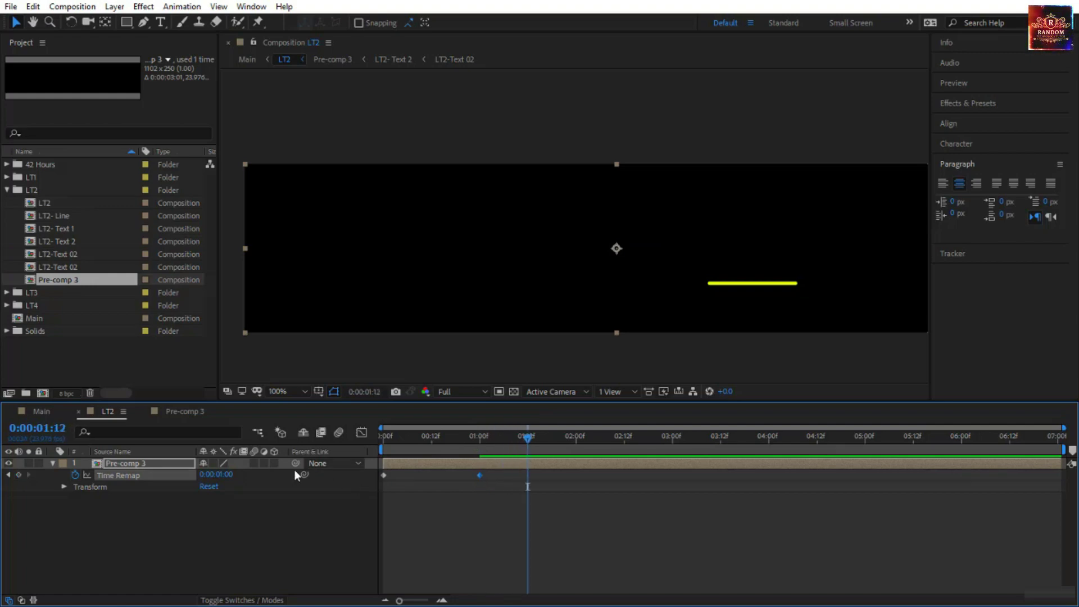
left_click(225, 481)
left_click(224, 477)
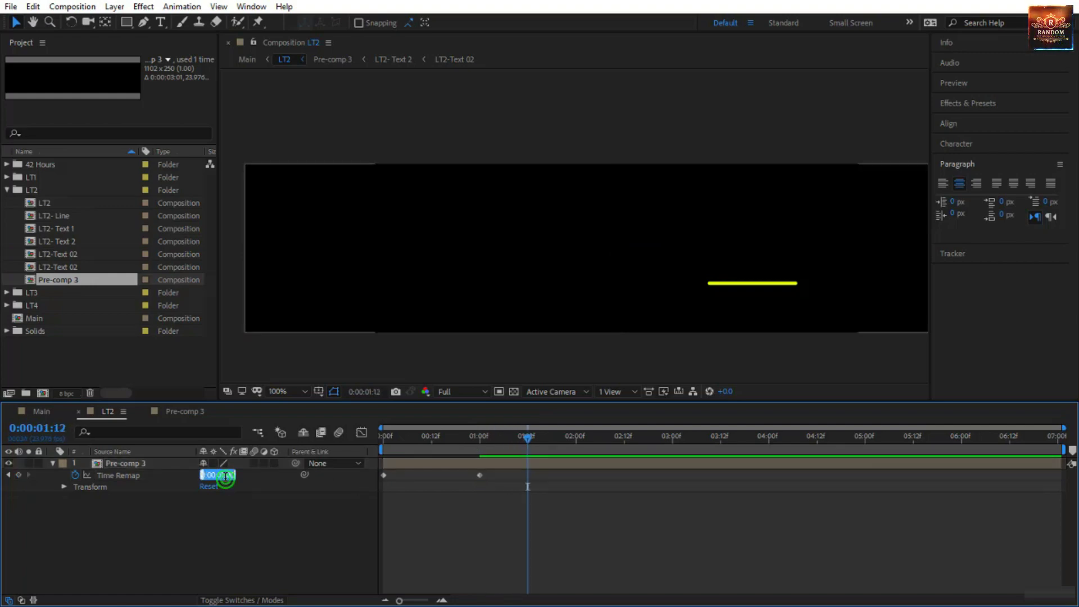
type("300")
key("Return")
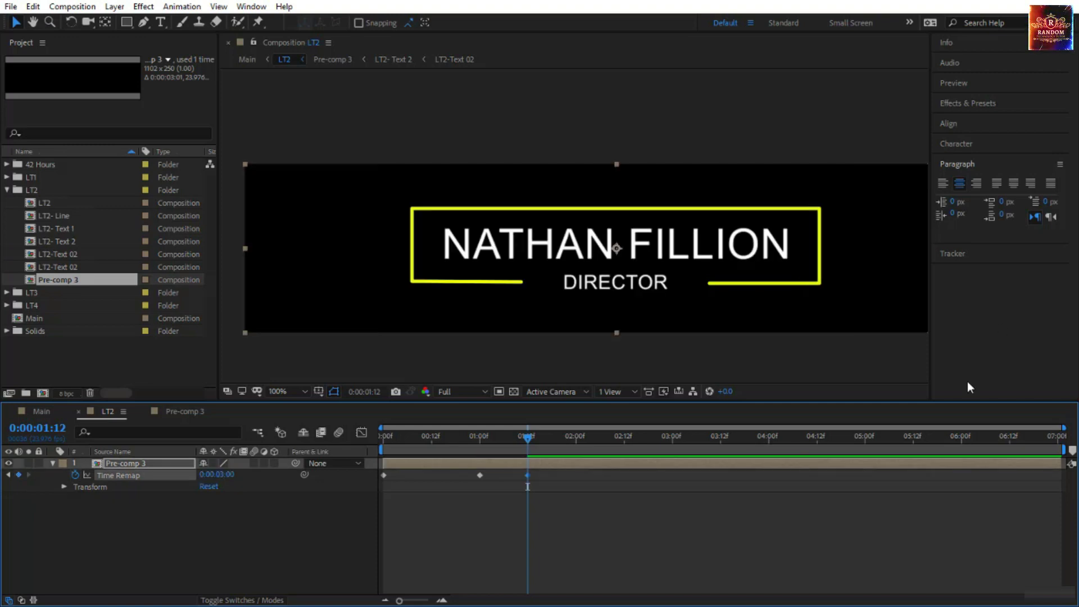
Step: Play the LT2 animation from the start and step through its Time Remap keyframes to compare the playback speeds
left_click(533, 435)
left_click_drag(533, 434, 327, 512)
key("space")
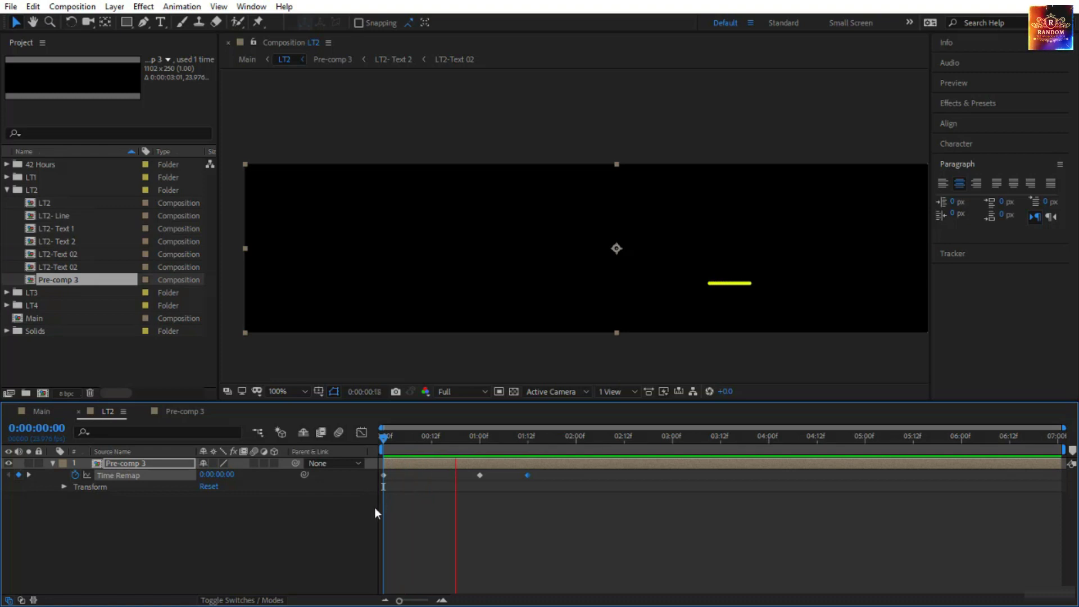
left_click(382, 440)
left_click_drag(382, 439, 480, 464)
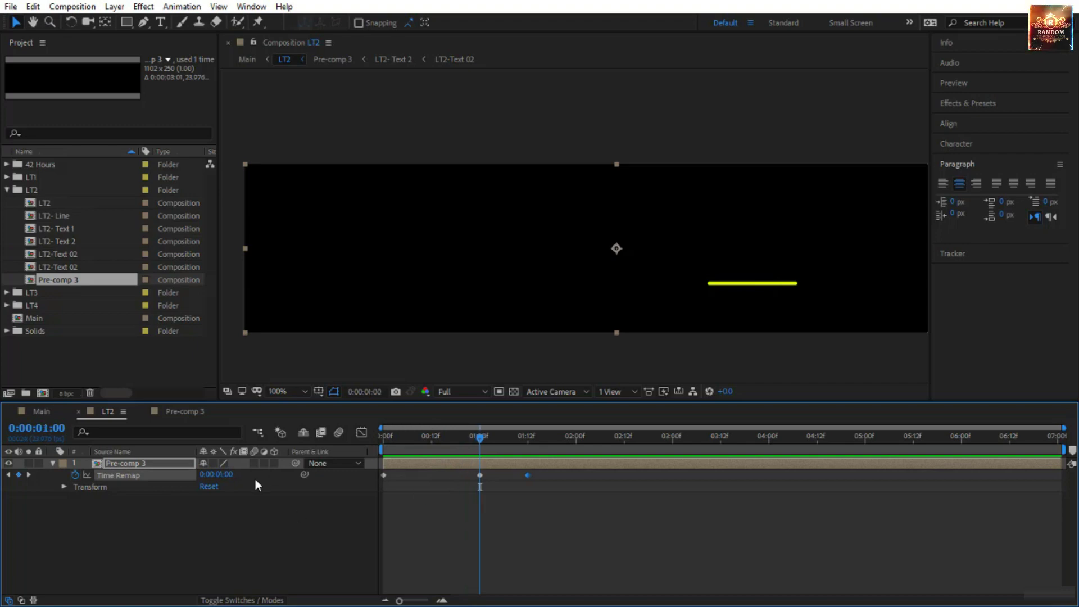
key("k")
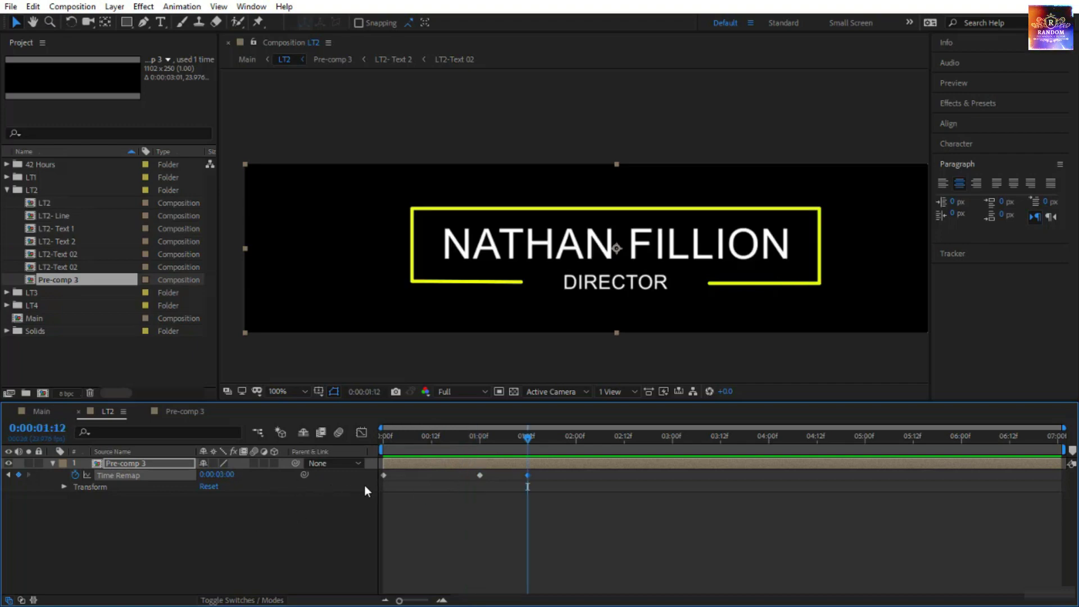
left_click_drag(505, 440, 379, 466)
key("space")
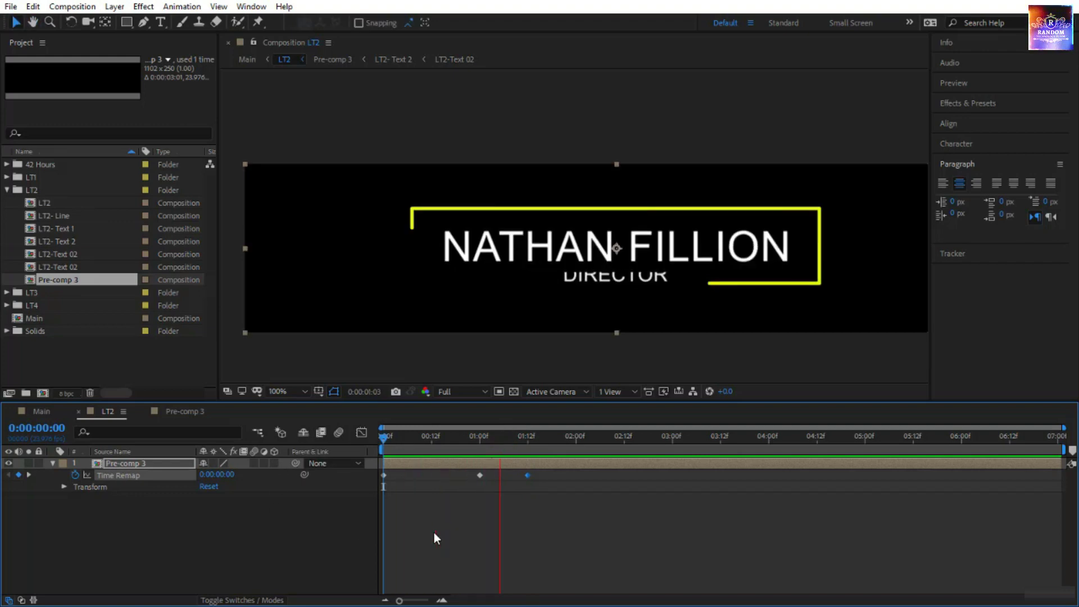
left_click(384, 436)
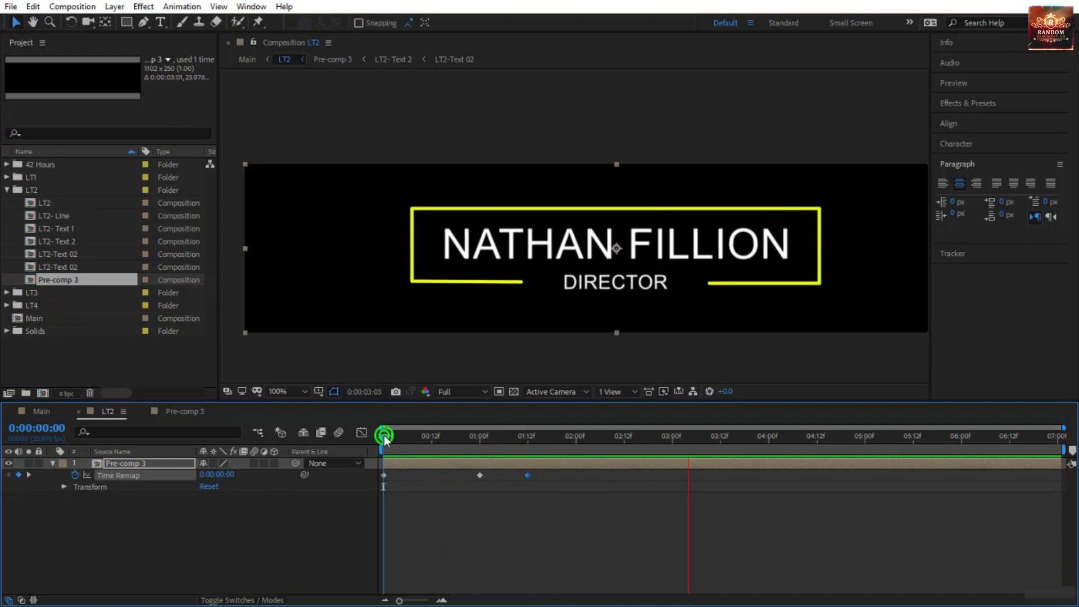
Step: Remove all Time Remap keyframes from the Pre-comp 3 layer and enable time remapping on it afresh
left_click(75, 475)
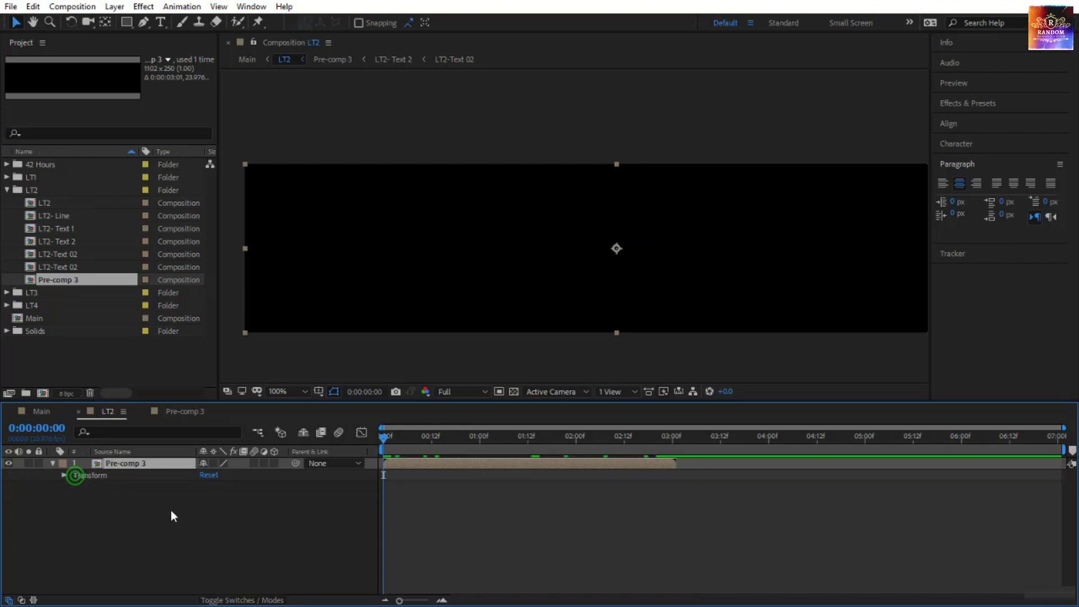
right_click(142, 466)
mouse_move(274, 179)
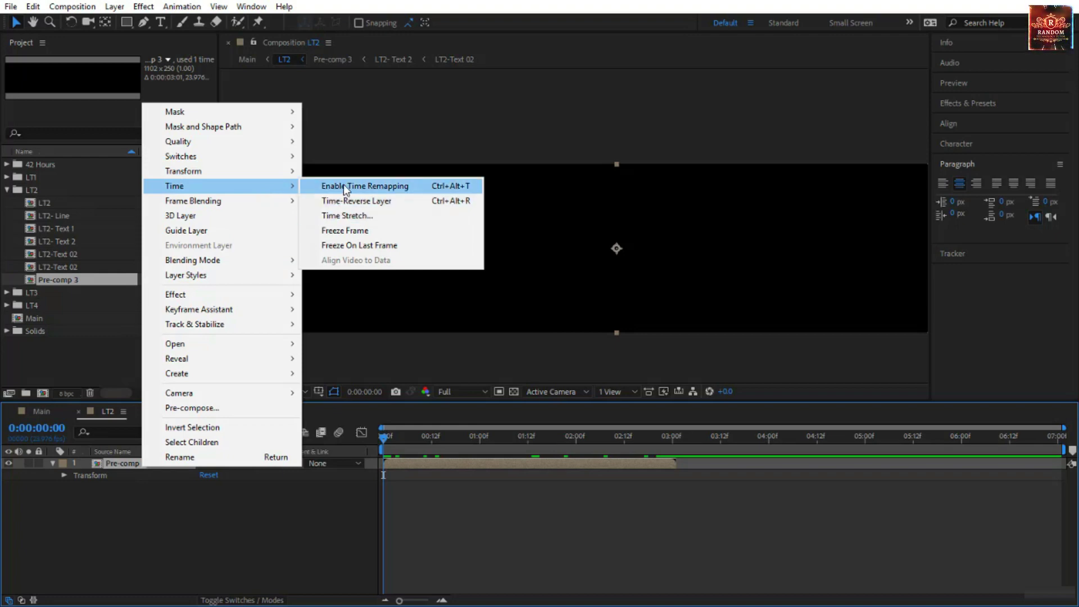
left_click(343, 185)
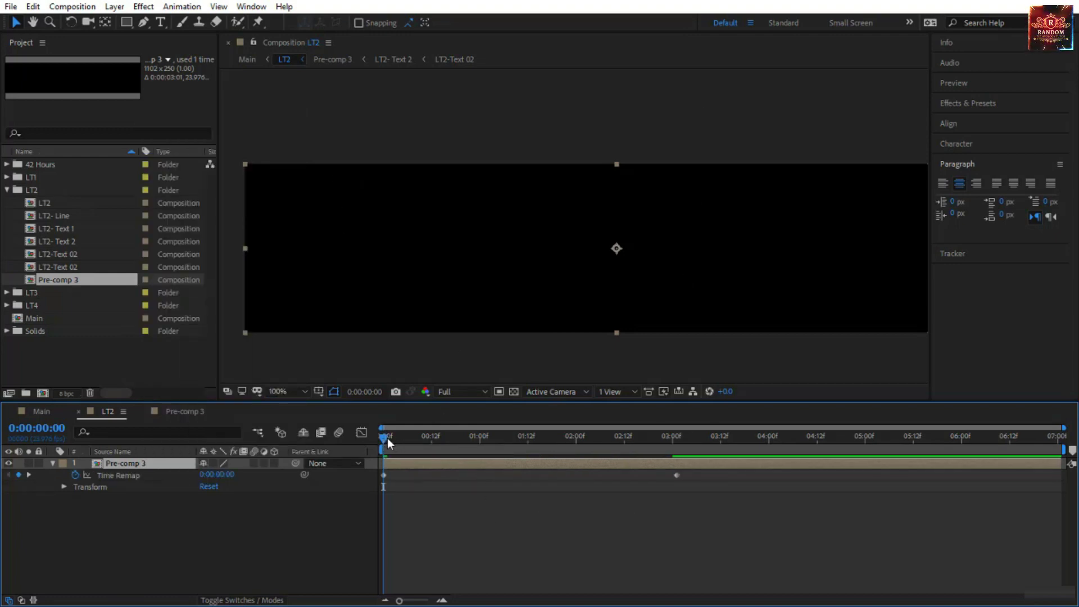
Step: Set the Time Remap value of the end keyframe at 0:00:03:01 to 0:00:03:00
left_click_drag(387, 437, 679, 494)
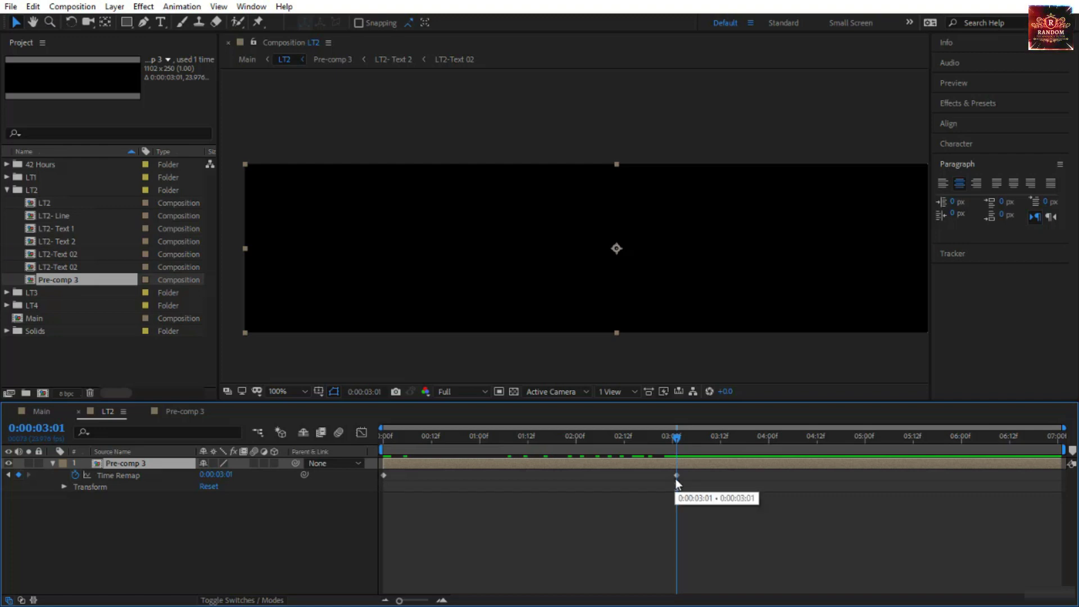
left_click(223, 477)
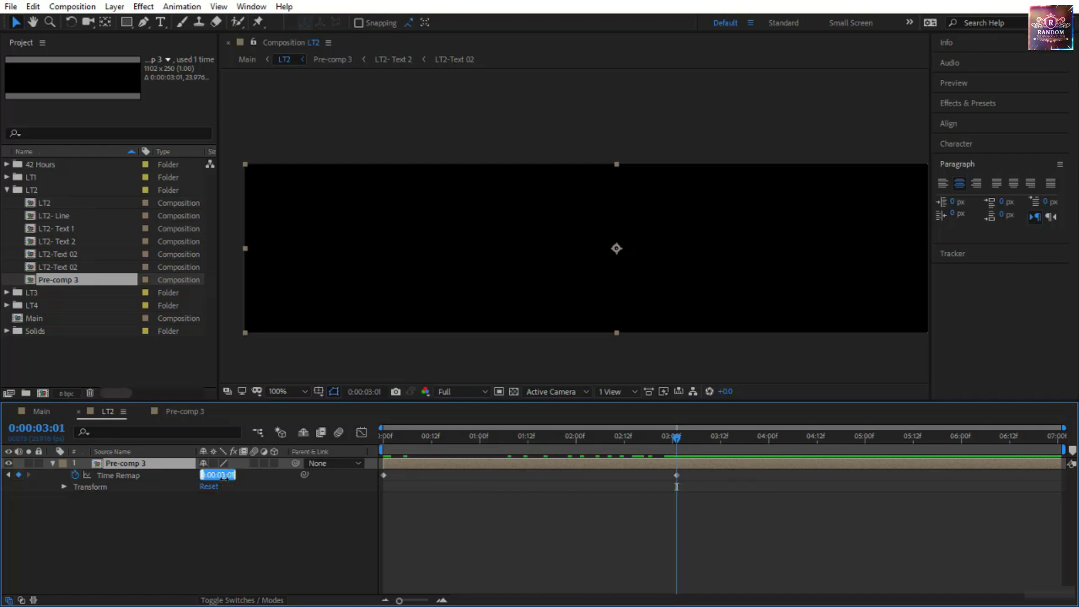
type("300")
key("Return")
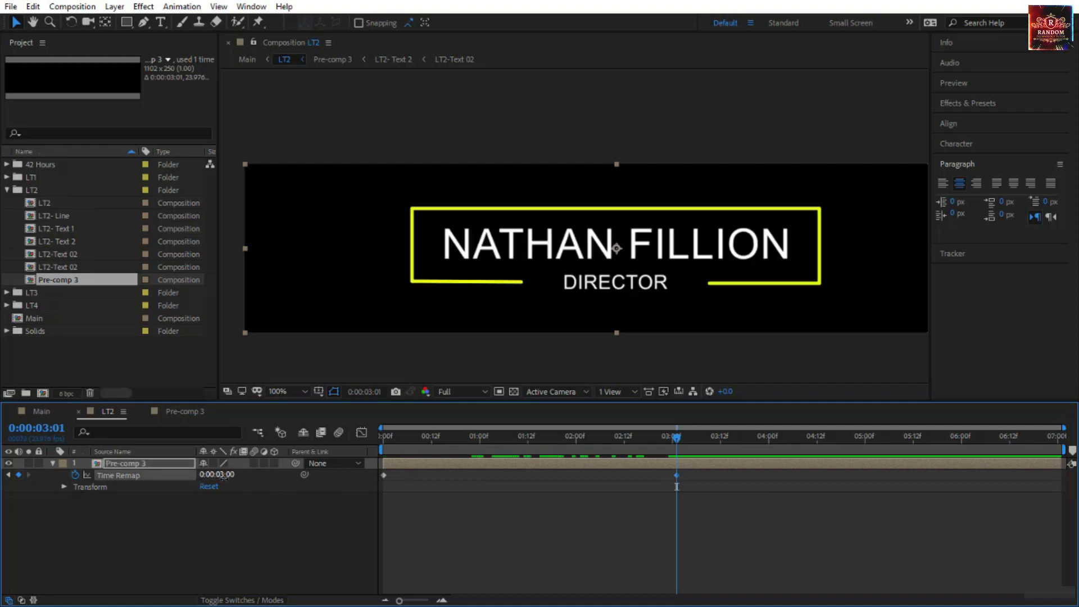
Step: Add a Time Remap keyframe at 0:00:04:00 that holds the current value, and step between it and the 0:00:03:01 keyframe
left_click(676, 440)
left_click_drag(680, 444, 767, 474)
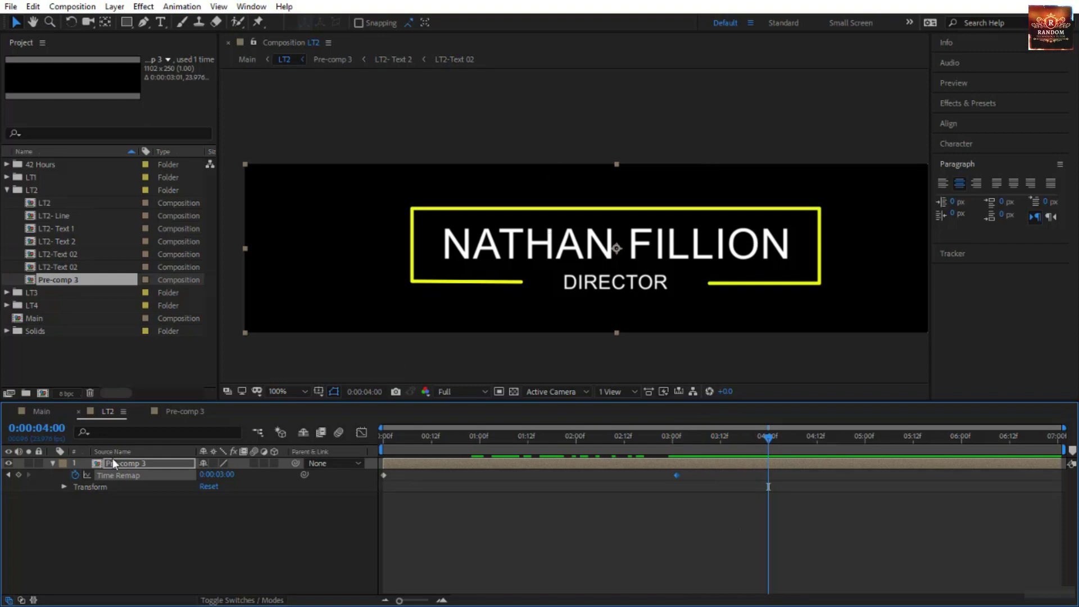
left_click(17, 475)
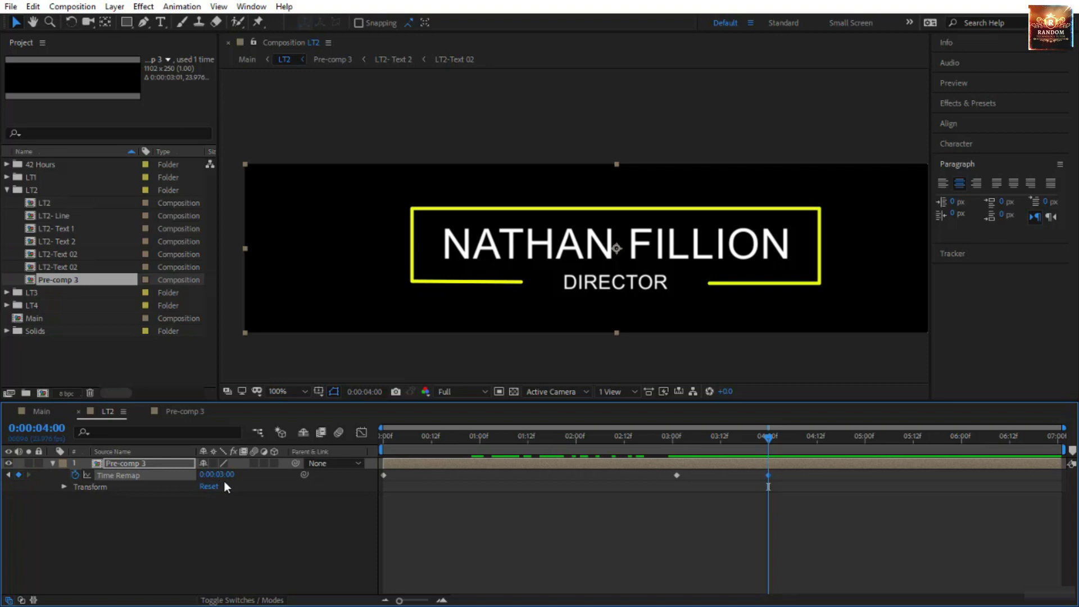
left_click_drag(769, 508, 677, 491)
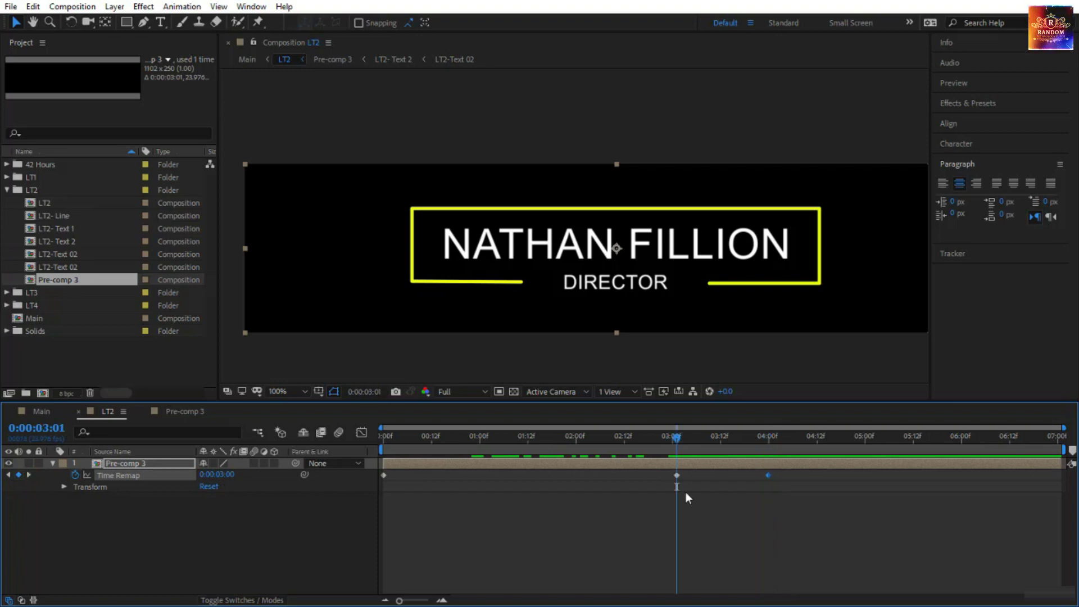
key("k")
Step: Add a Time Remap keyframe at 0:00:06:00 with the value 0:00:00:00 to reverse the animation
left_click_drag(730, 451, 962, 474)
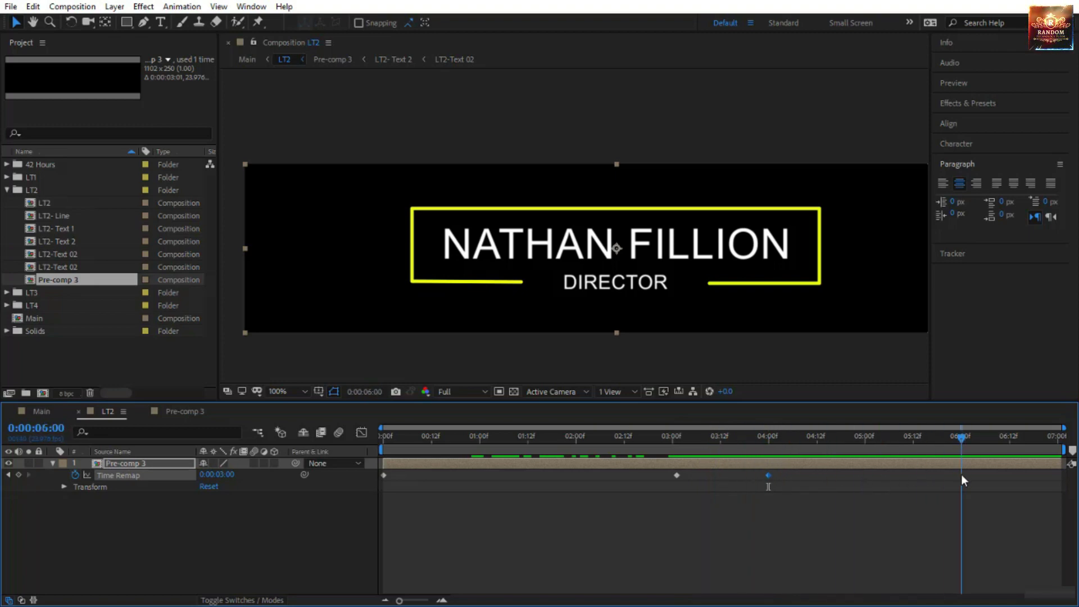
left_click(218, 475)
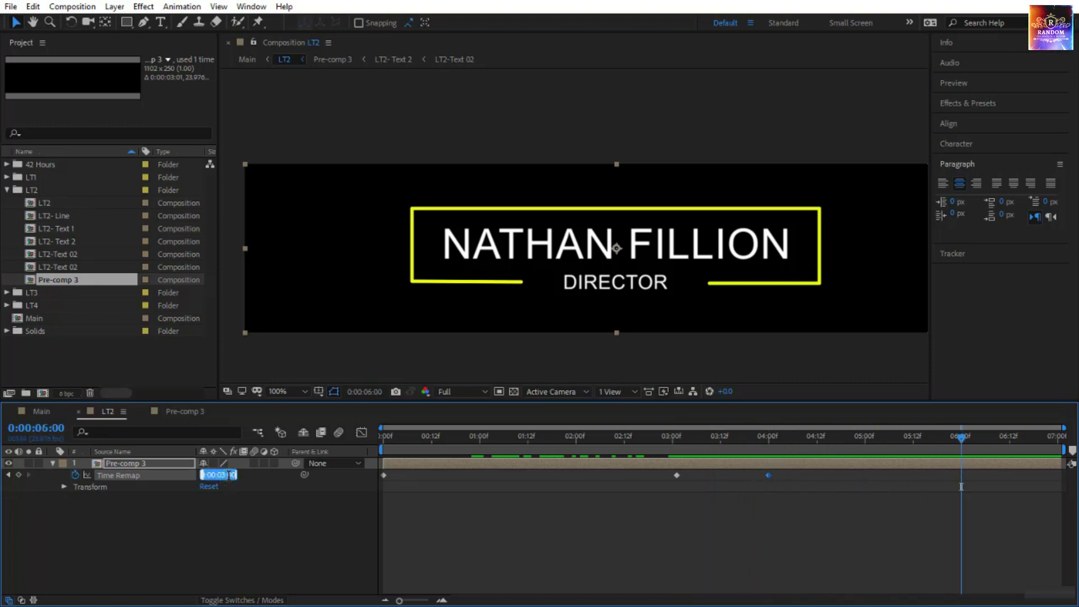
type("0")
key("Return")
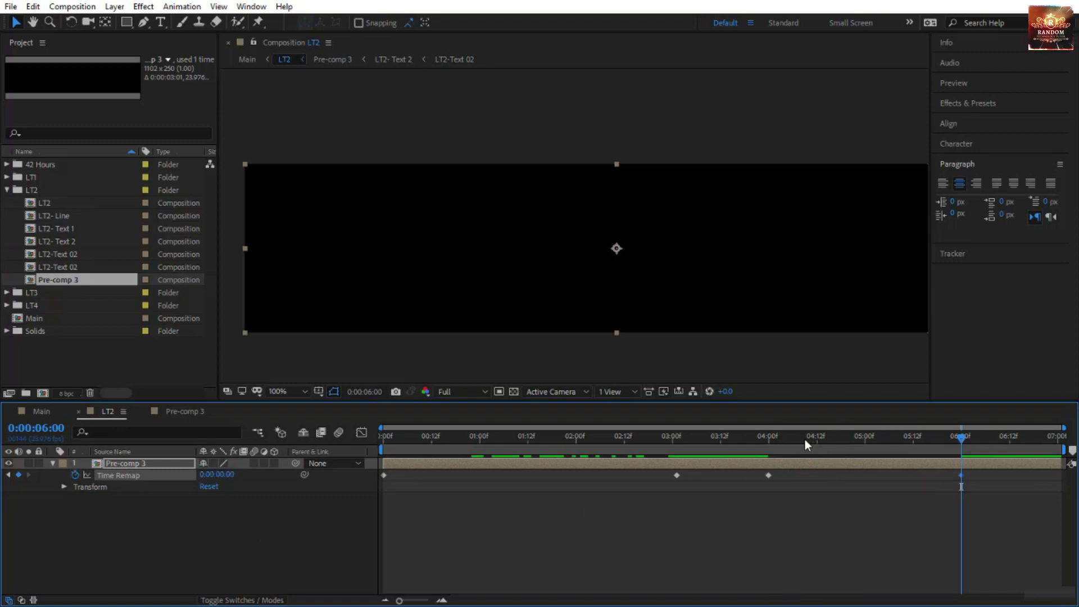
Step: Scrub and play the LT2 animation to check its entrance, hold and reversed exit
left_click_drag(804, 439, 768, 439)
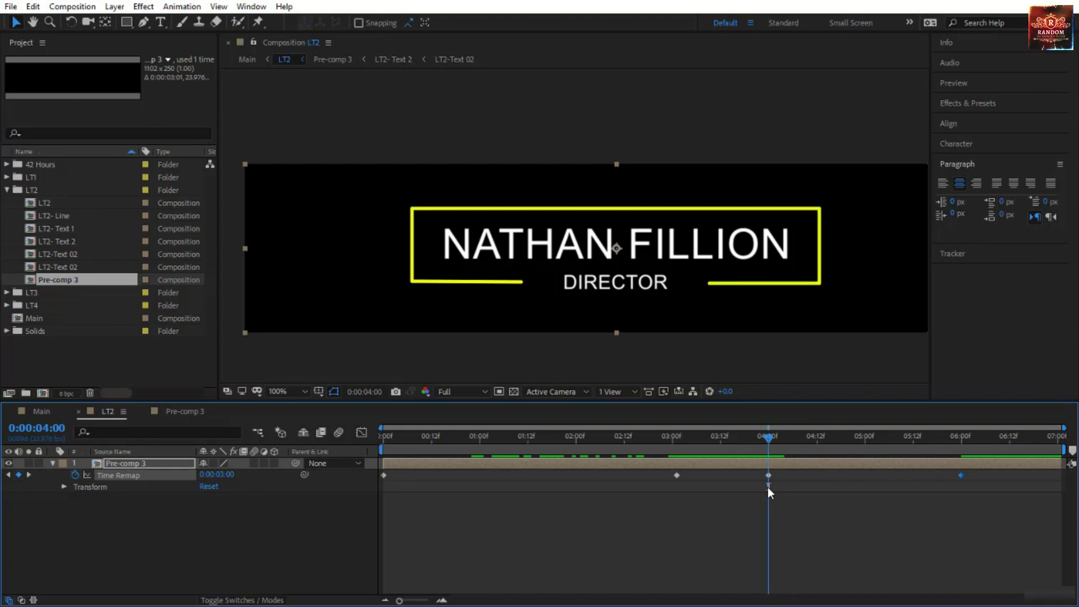
key("space")
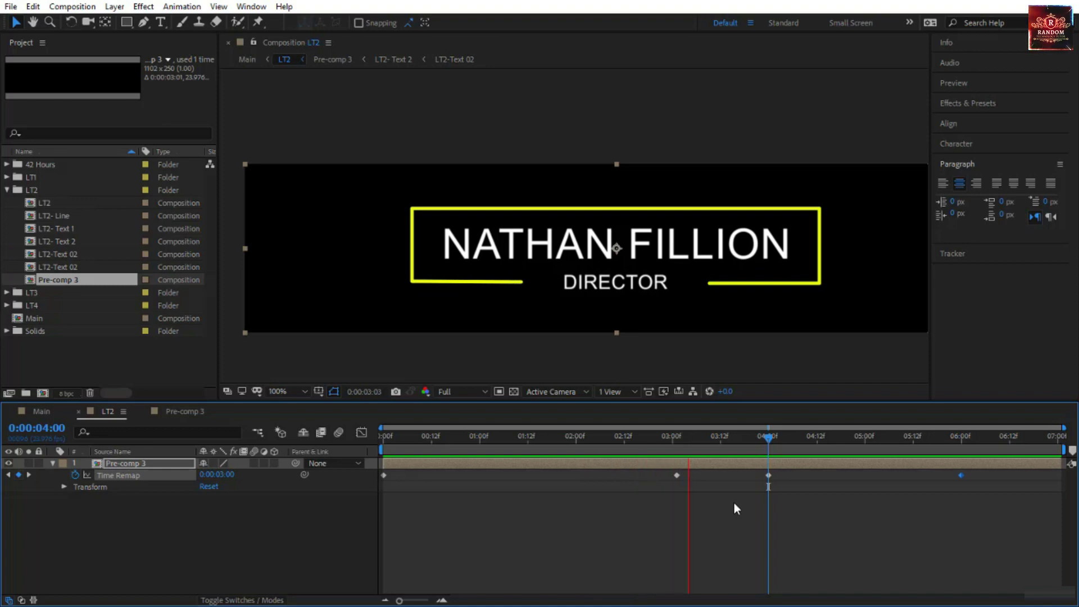
left_click(769, 435)
left_click_drag(771, 438, 544, 469)
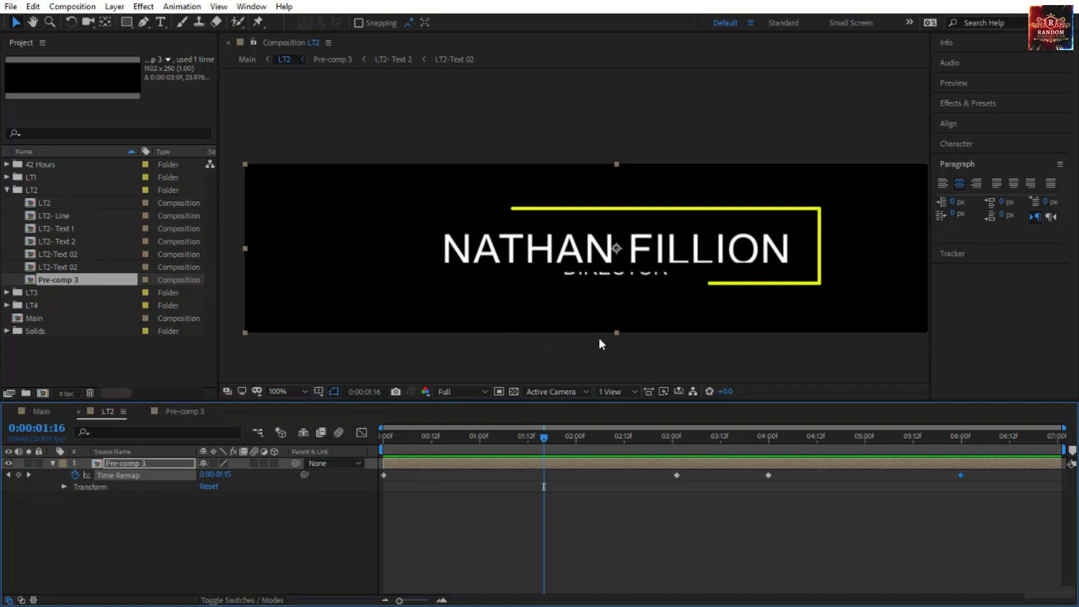
Step: Move the Time Remap keyframe at 0:00:03:01 to 0:00:01:00 and the one at 0:00:04:00 to 0:00:02:00
left_click_drag(496, 434, 478, 443)
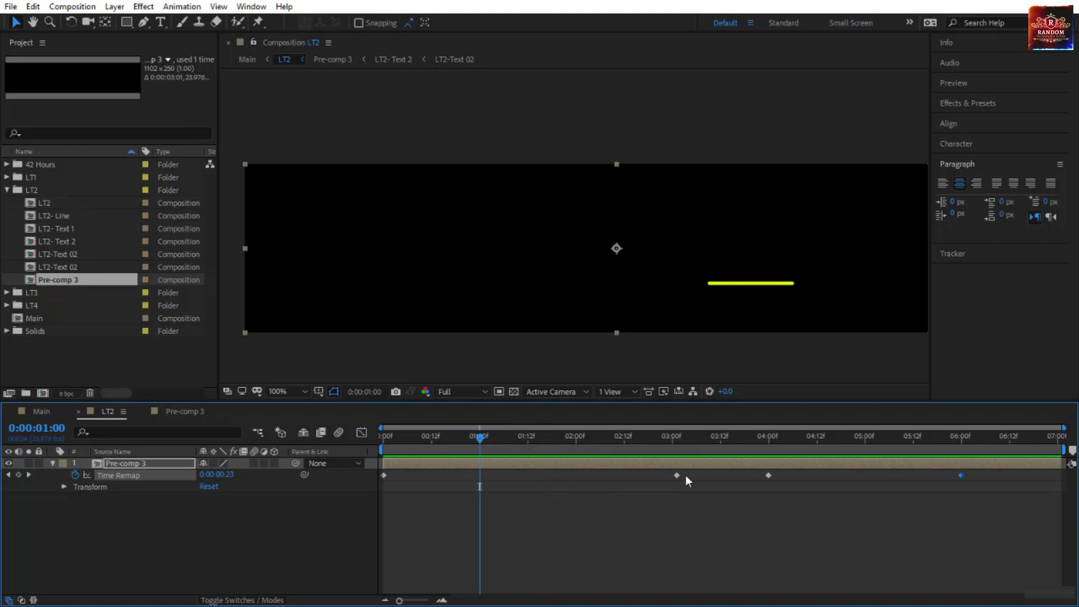
left_click_drag(679, 476, 481, 484)
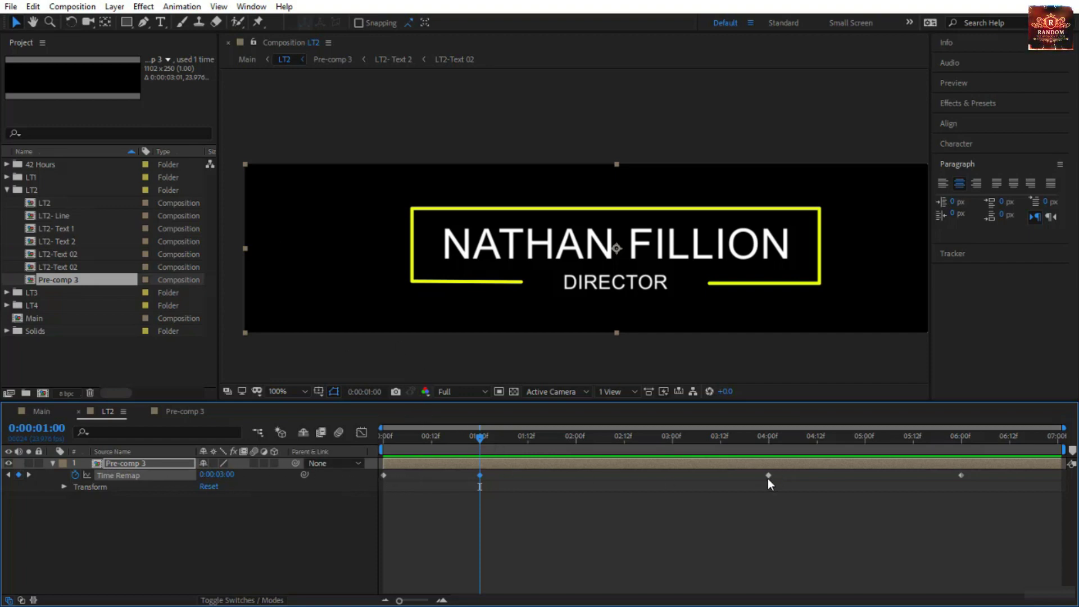
left_click_drag(767, 475, 619, 477)
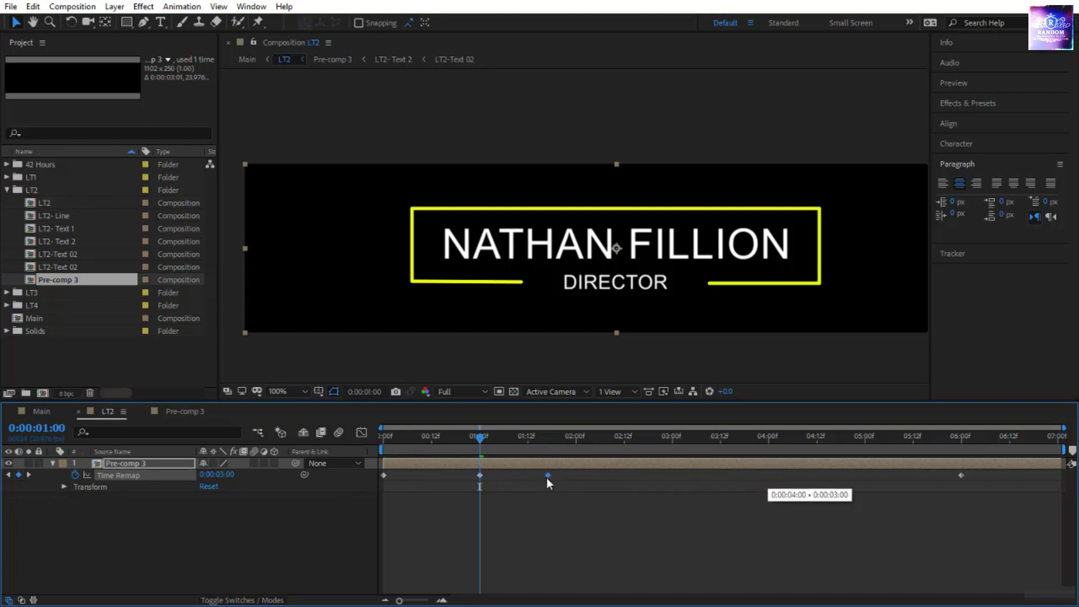
left_click_drag(547, 478, 574, 490)
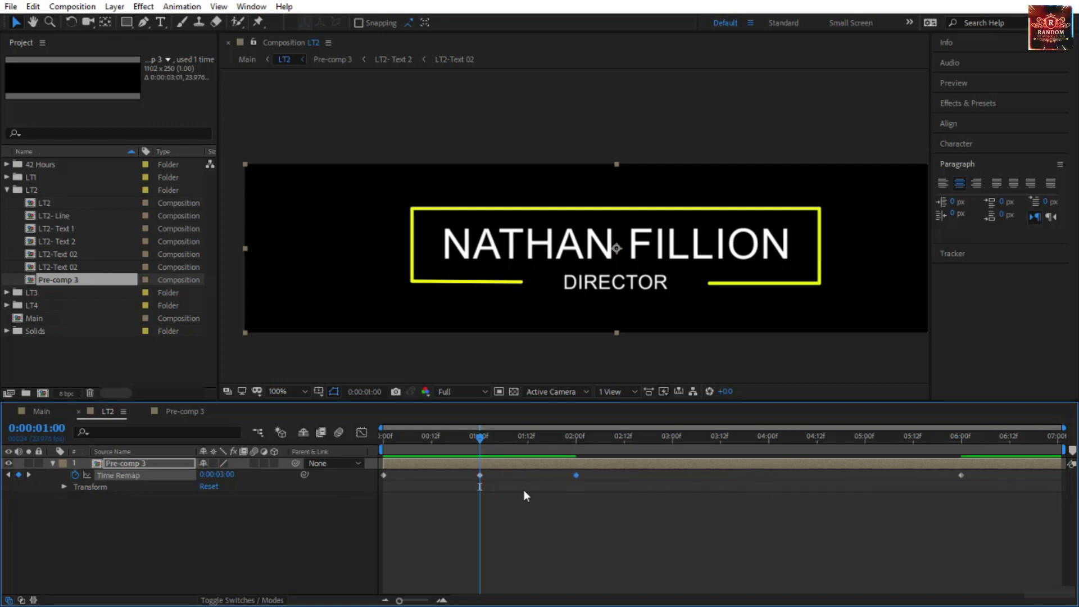
Step: Move the final Time Remap keyframe of Pre-comp 3 to 0:00:03:00 and preview the timing
left_click_drag(480, 437, 671, 474)
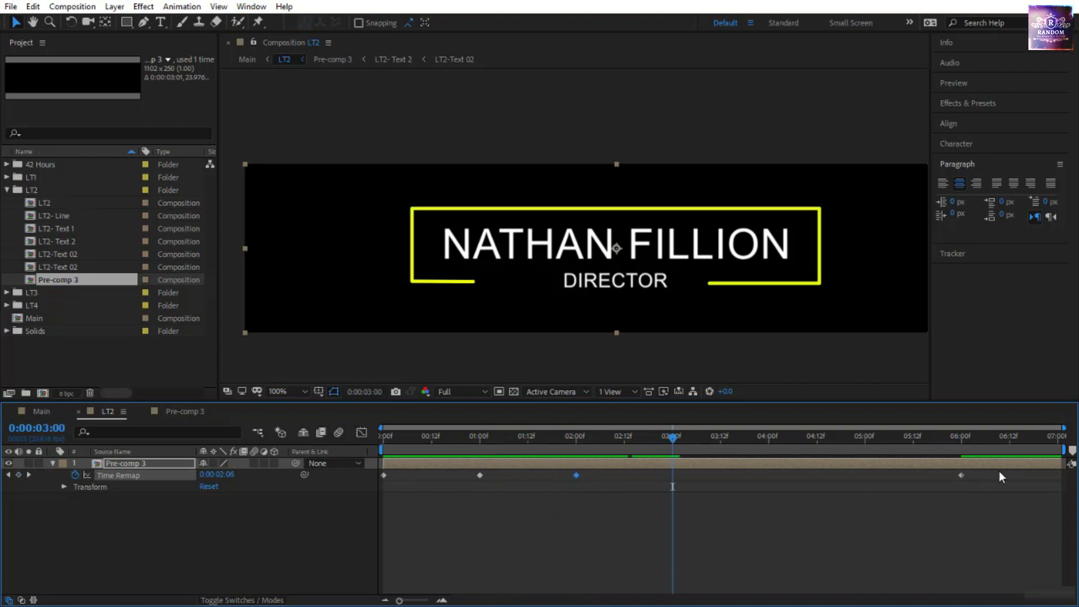
left_click_drag(959, 476, 668, 478)
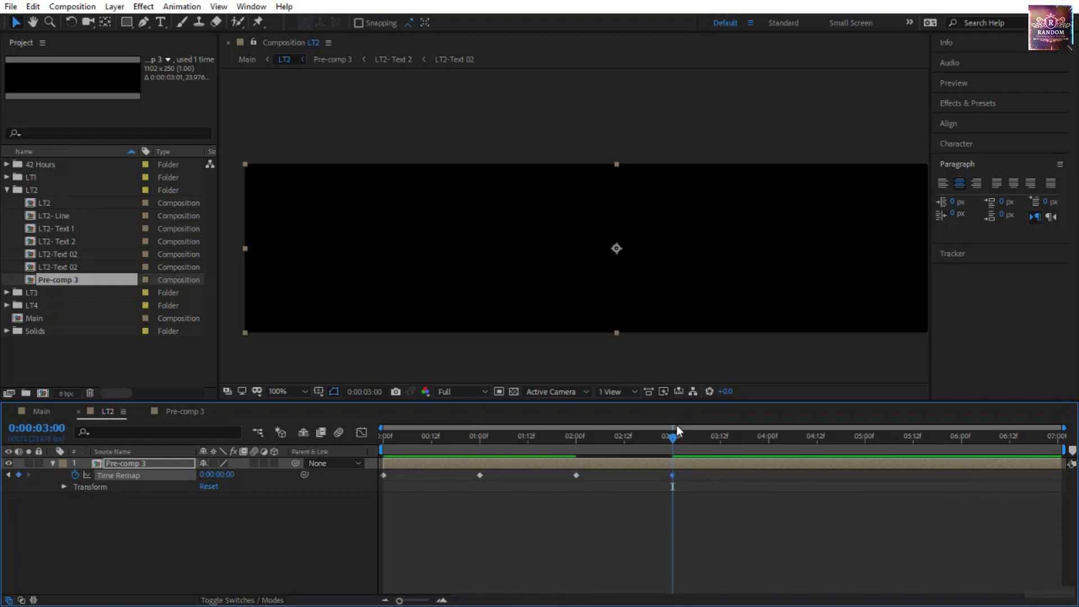
key("space")
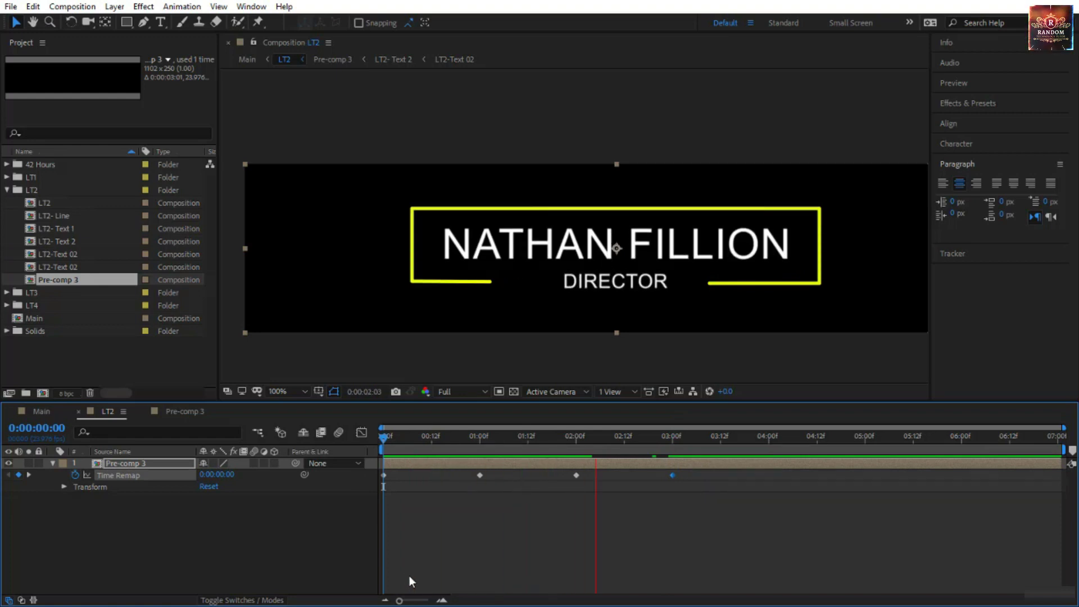
Step: Shift the last three Time Remap keyframes together so the final one sits at 0:00:04:12, and preview the animation
left_click(382, 434)
left_click_drag(474, 498, 817, 469)
key("space")
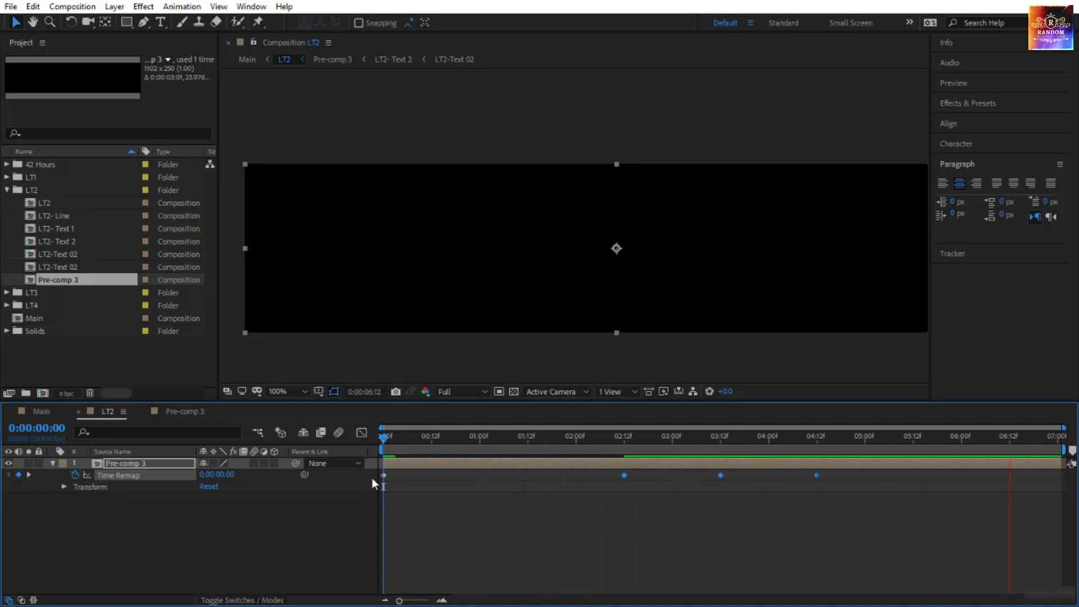
Step: Apply Easy Ease to all Time Remap keyframes and lengthen the first and last keyframes' influence handles in the Graph Editor
left_click(106, 476)
key("F9")
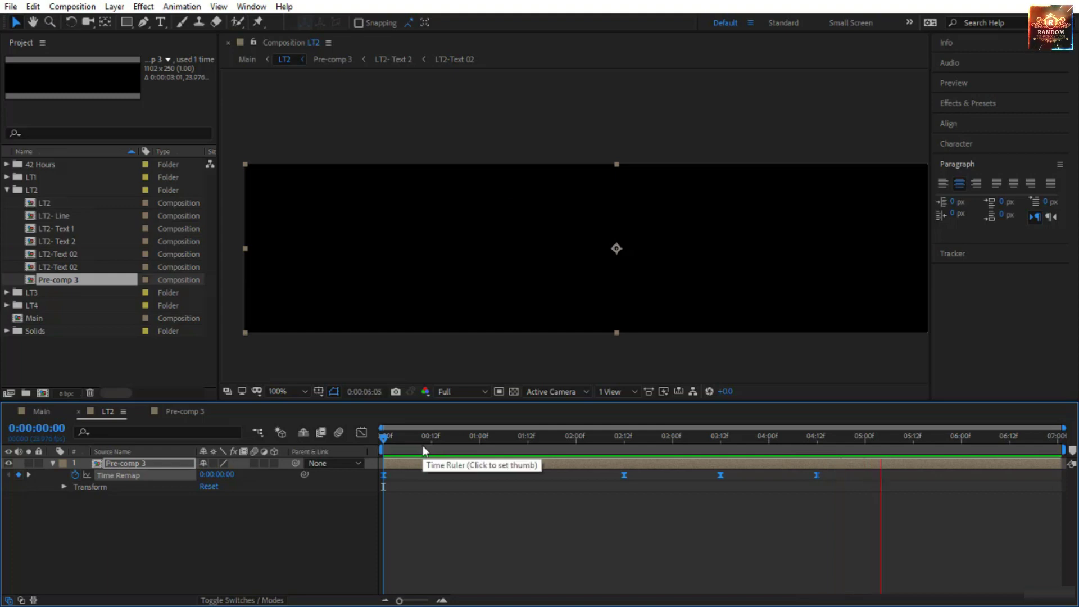
left_click(360, 433)
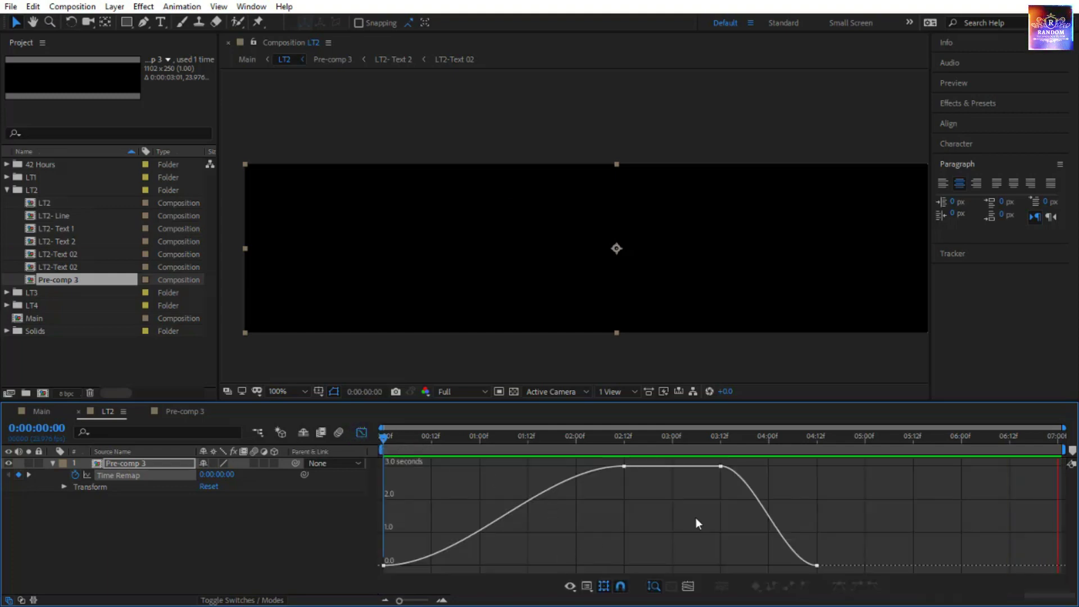
left_click_drag(409, 529, 377, 574)
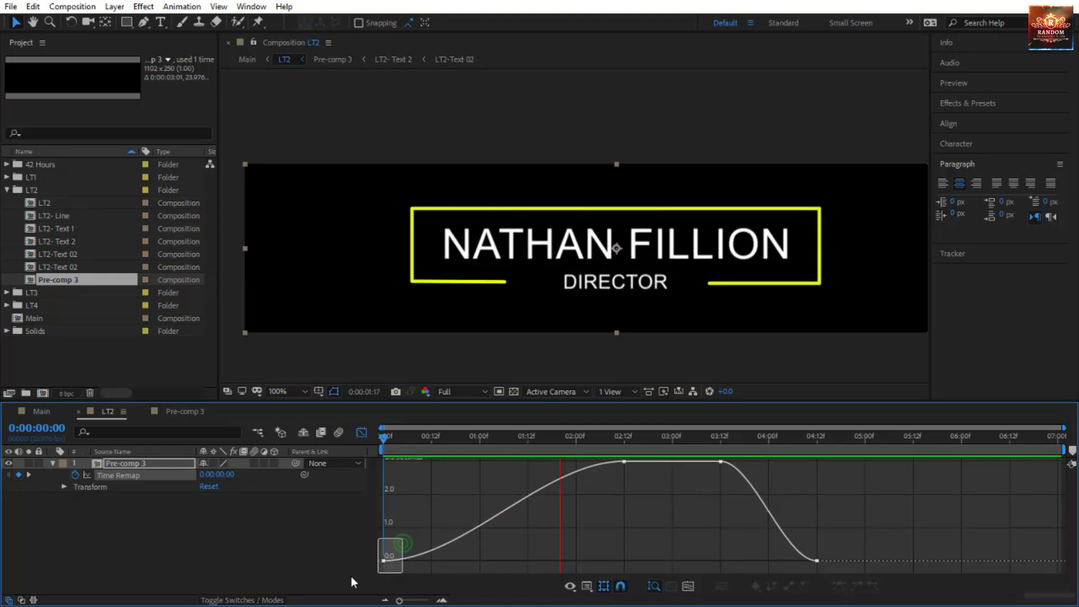
left_click_drag(462, 567, 548, 568)
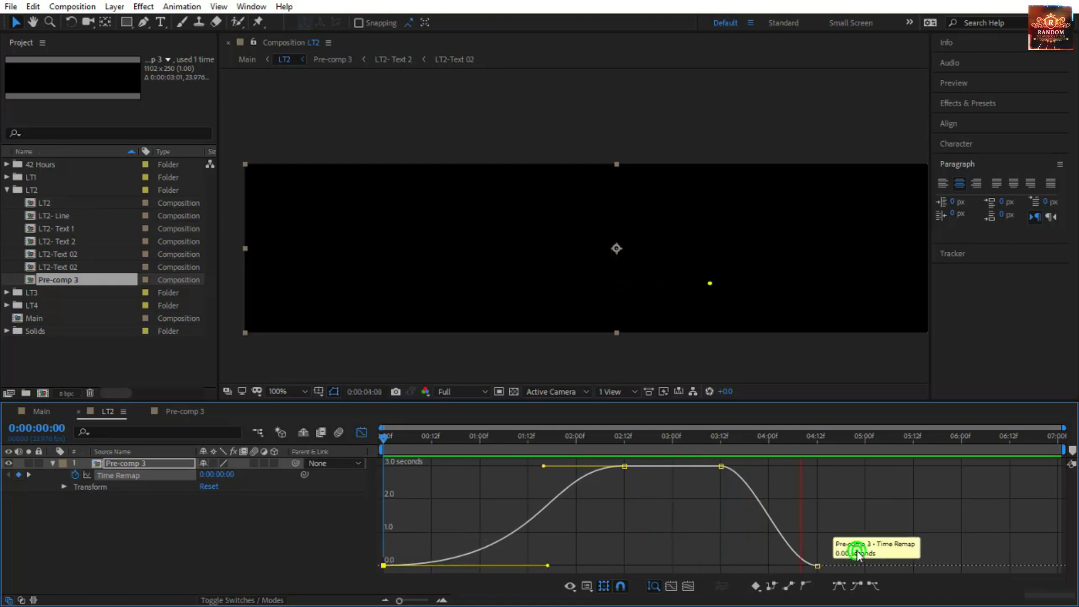
left_click_drag(853, 542, 727, 567)
left_click(781, 566)
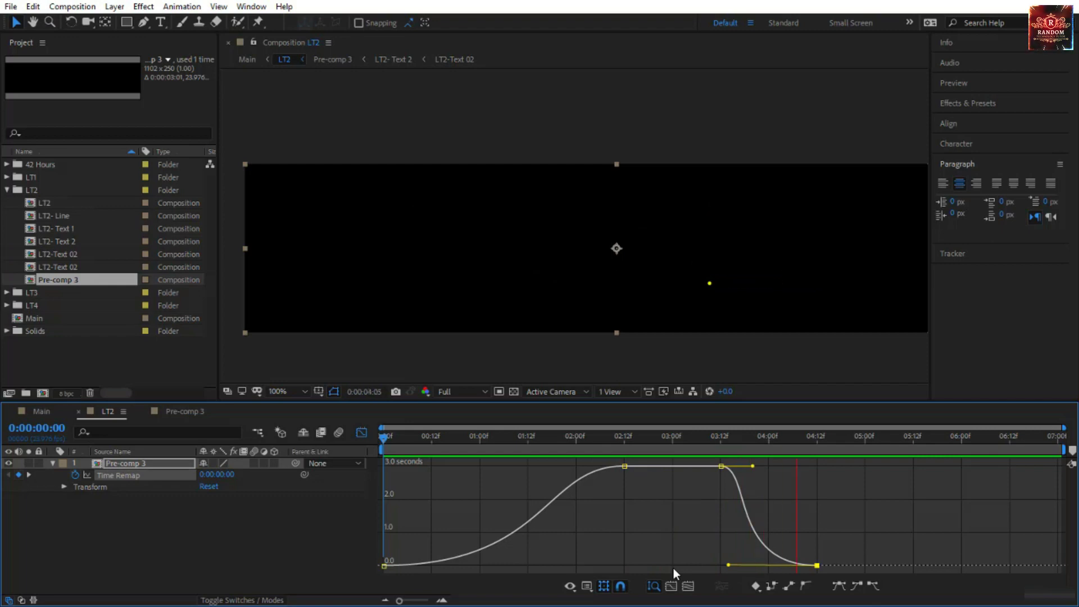
left_click(361, 432)
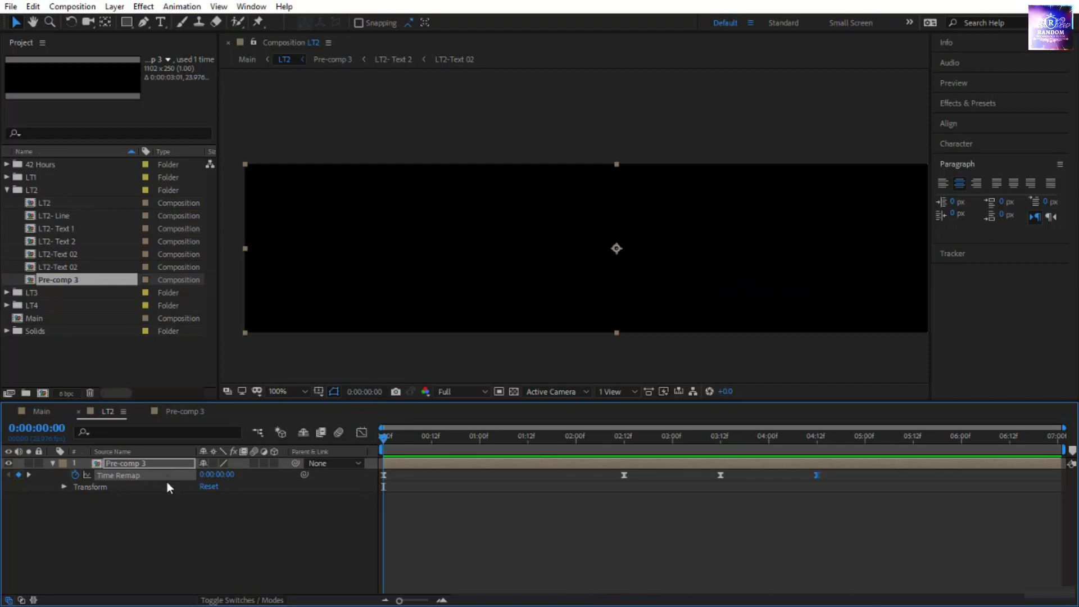
Step: Convert all Time Remap keyframes of Pre-comp 3 back to linear interpolation
left_click(144, 475)
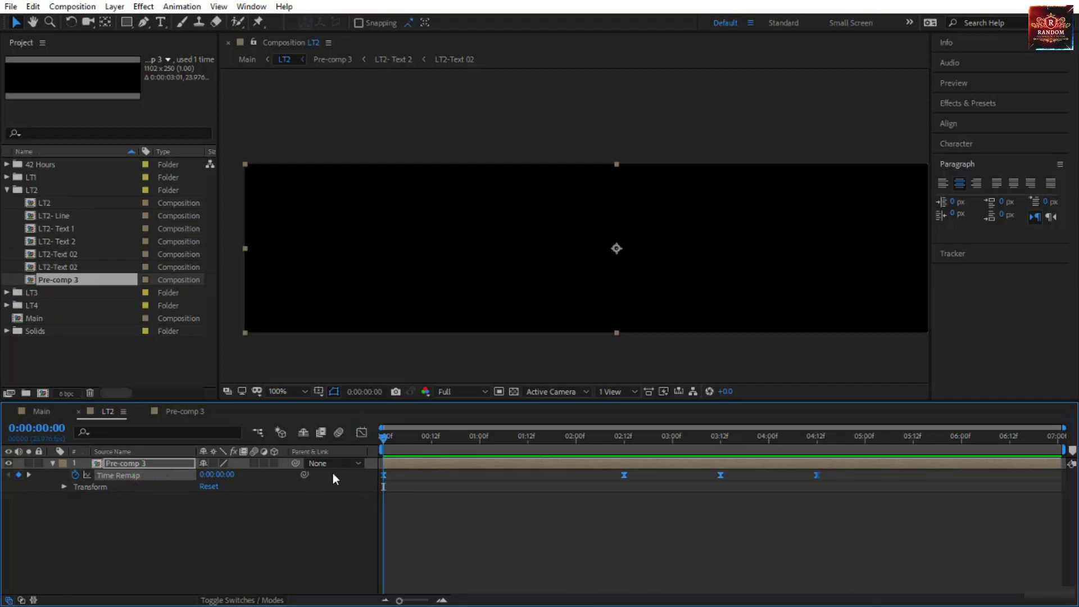
left_click(383, 476, "ctrl")
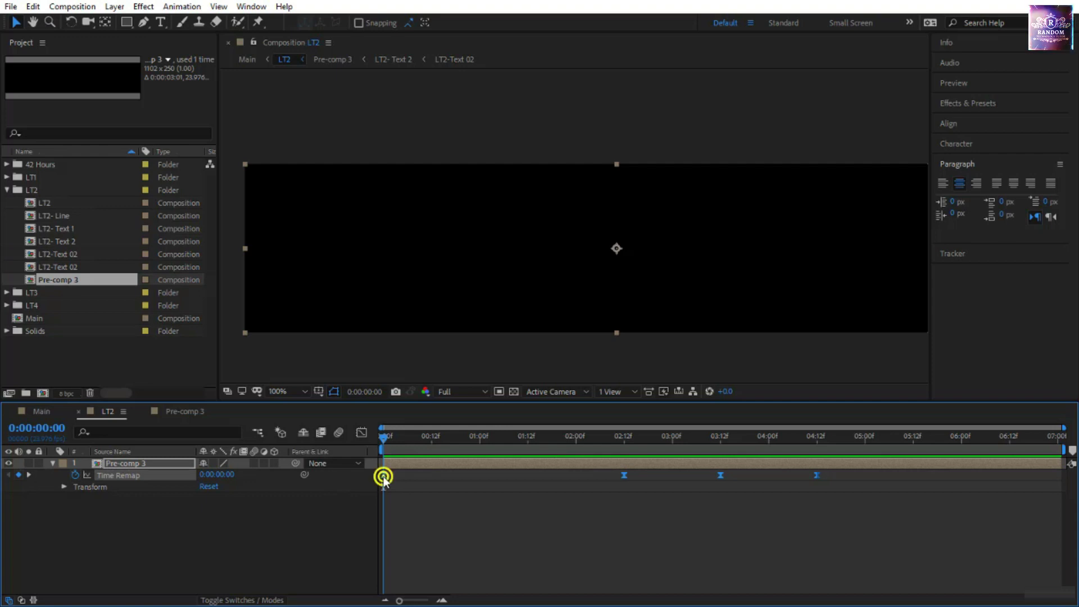
left_click(626, 497)
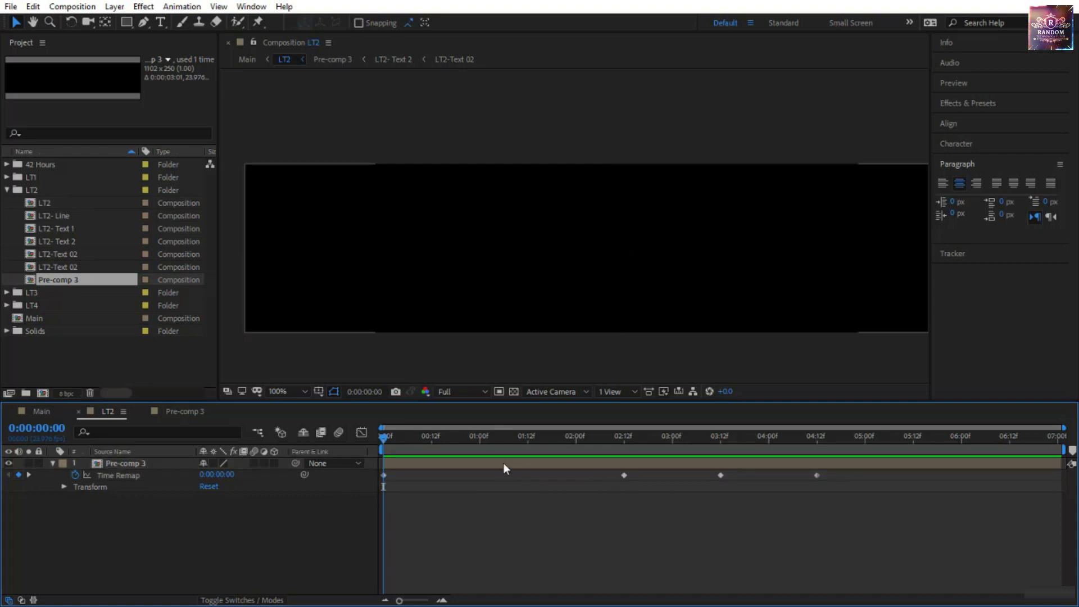
Step: Delete the last three Time Remap keyframes of Pre-comp 3, keeping the one at the start, with the current time at 0:00:02:00
left_click_drag(387, 438, 579, 458)
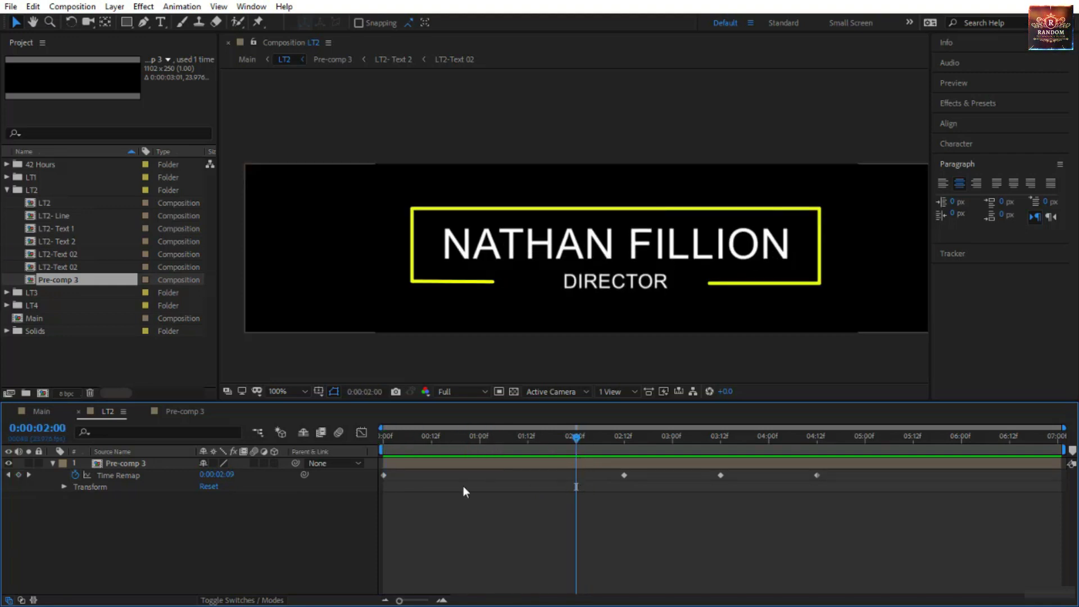
left_click_drag(611, 505, 868, 469)
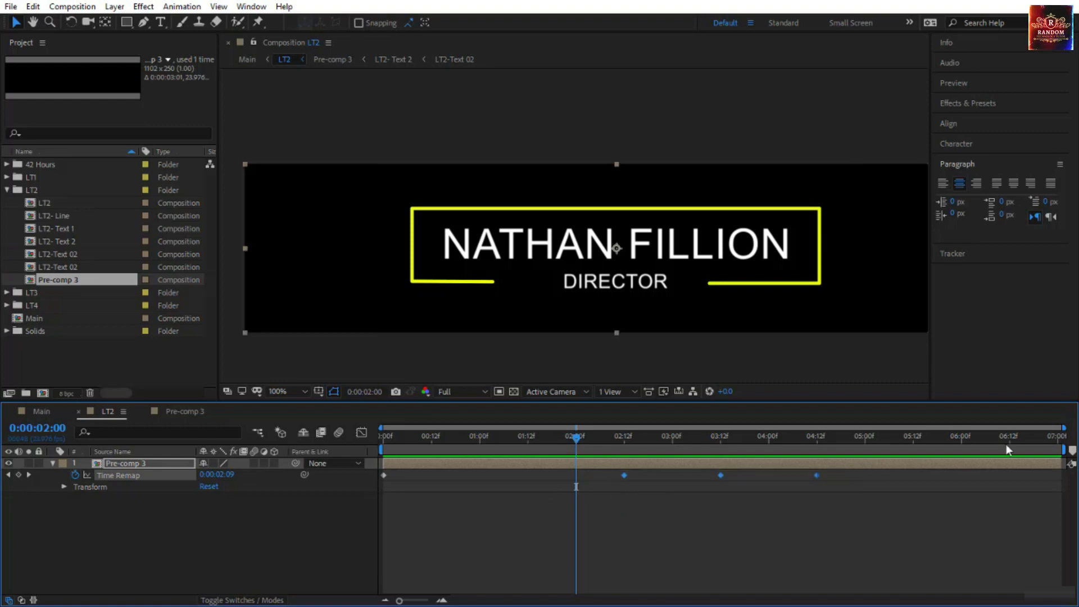
key("Delete")
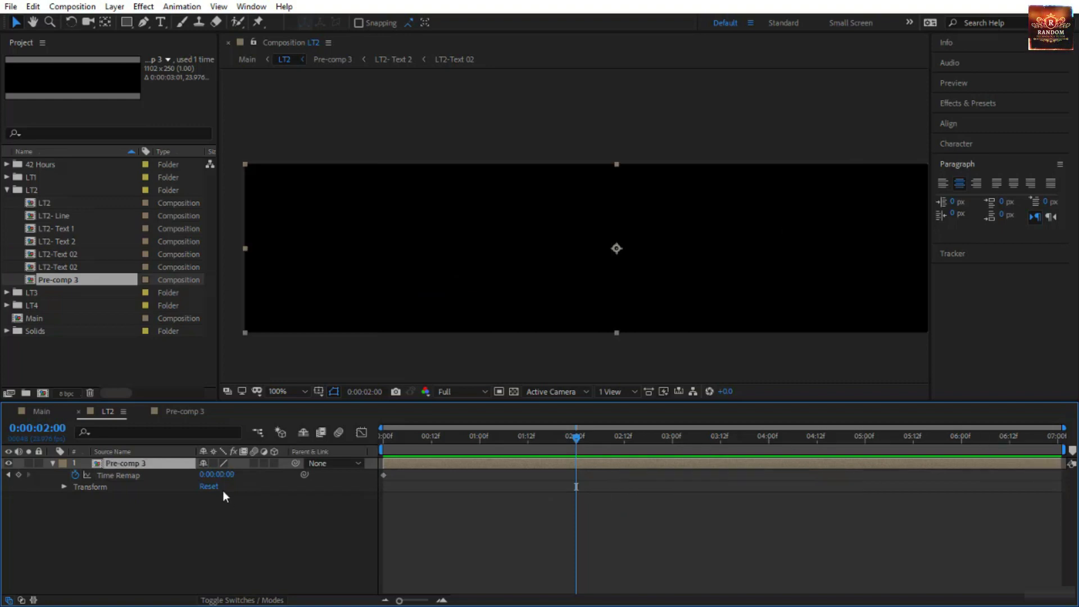
Step: Set Time Remap to 0:00:03:00 at 0:00:02:00 and hold that frame with another keyframe at 0:00:03:00
left_click(230, 475)
type("300")
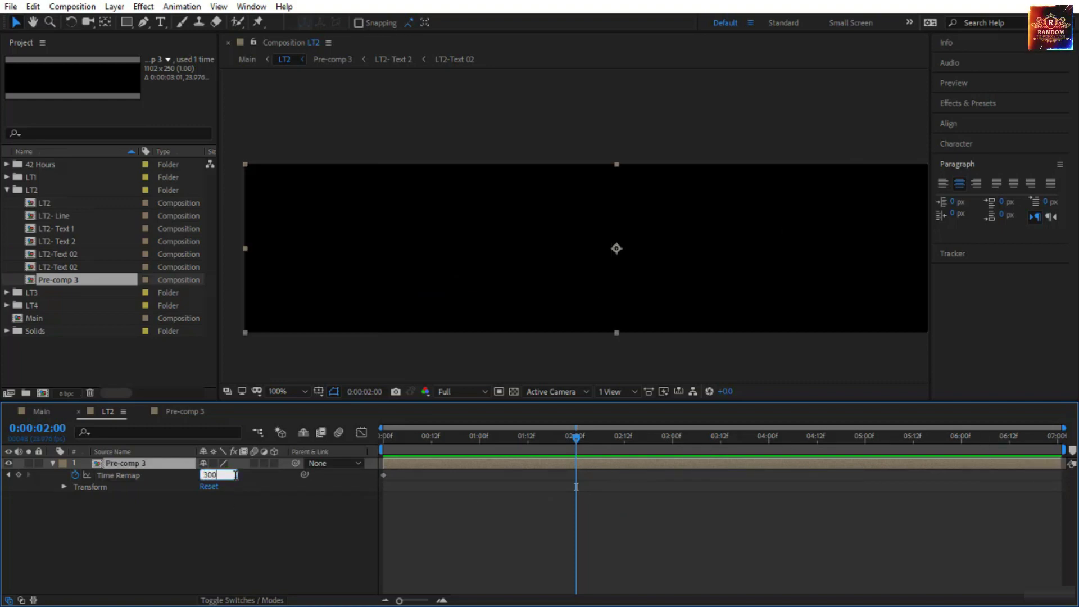
key("Return")
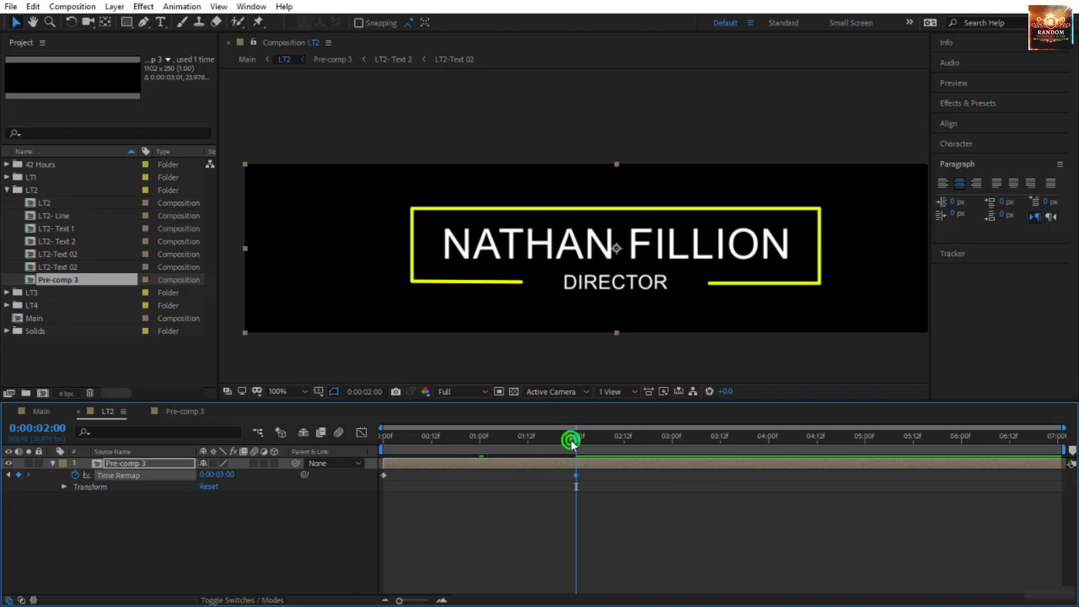
left_click_drag(571, 442, 673, 454)
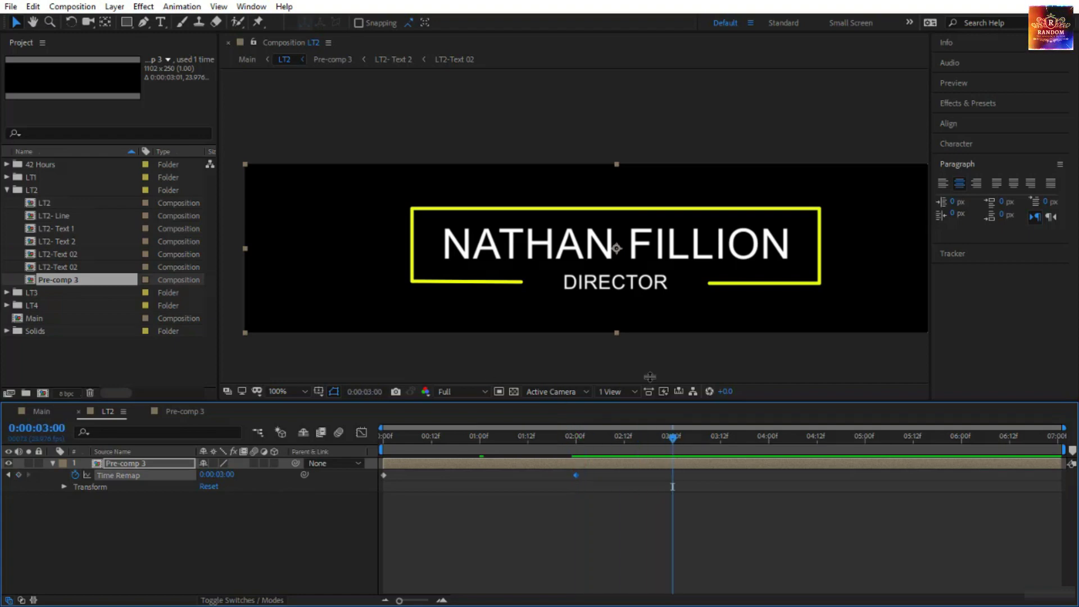
left_click(18, 474)
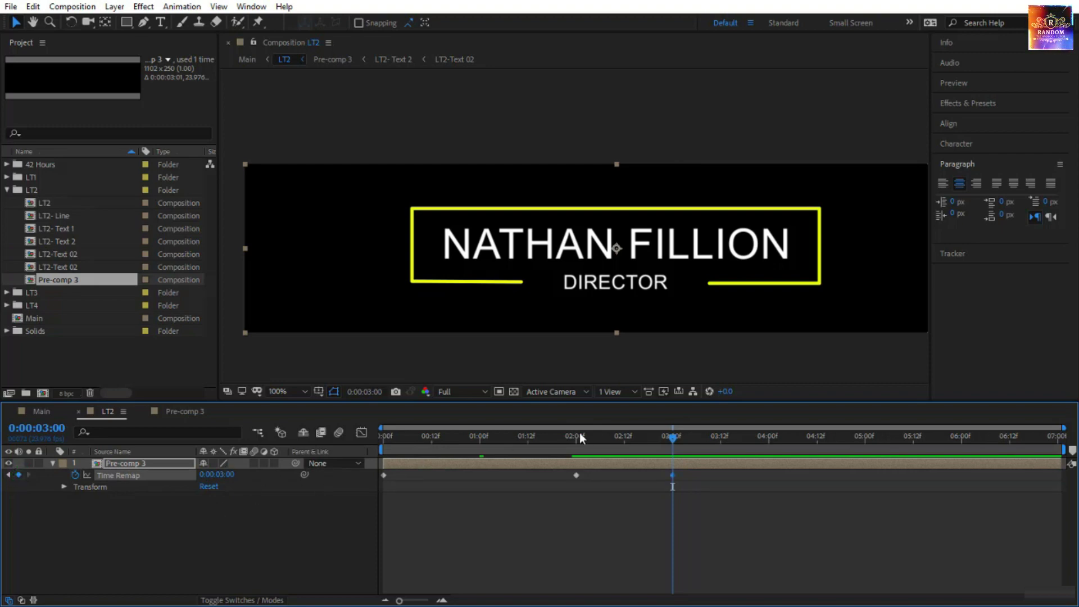
Step: Set Time Remap to 0 at 0:00:05:00 and preview the remapped animation from the beginning
left_click_drag(673, 442, 866, 460)
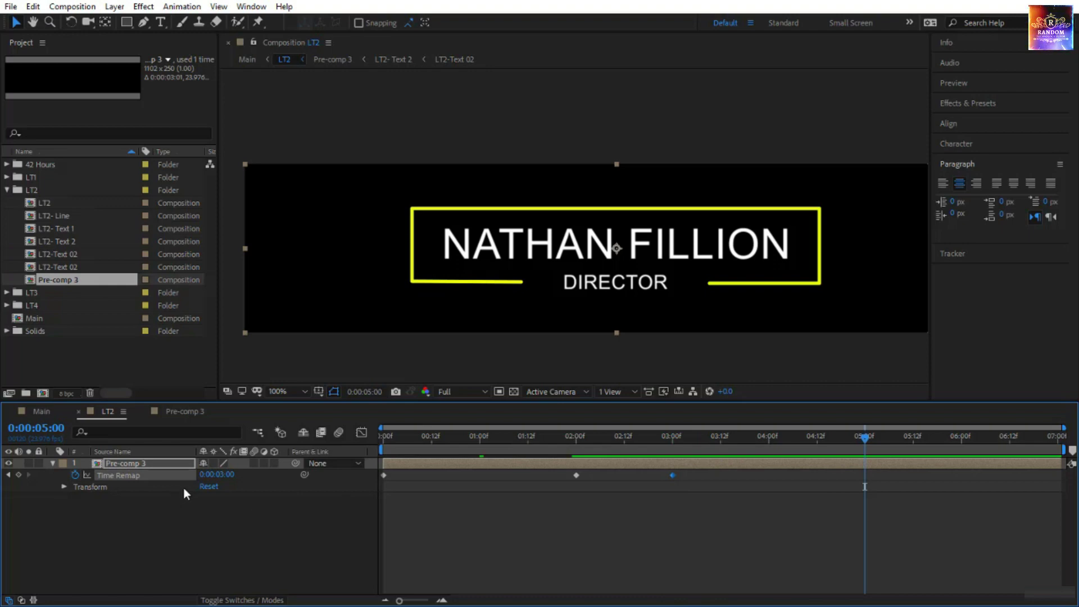
left_click(216, 474)
type("0")
key("Return")
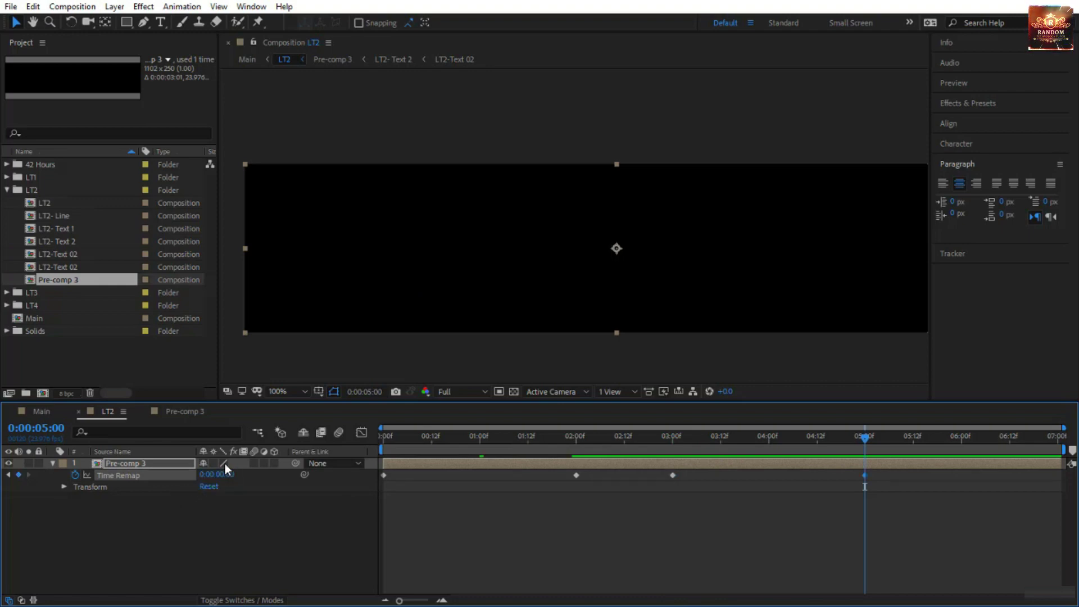
key("Home")
key("space")
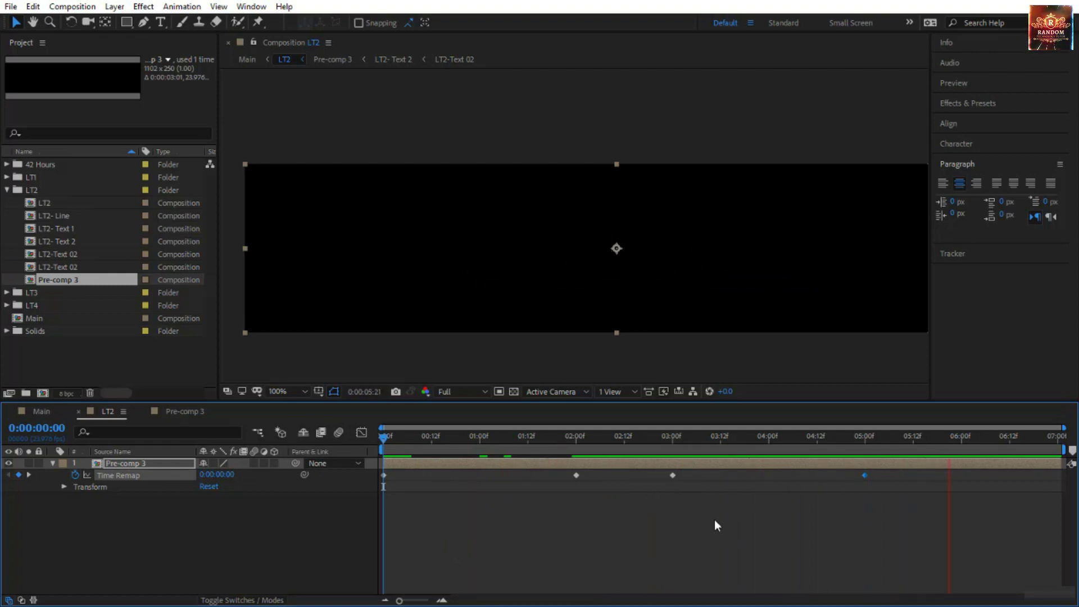
key("space")
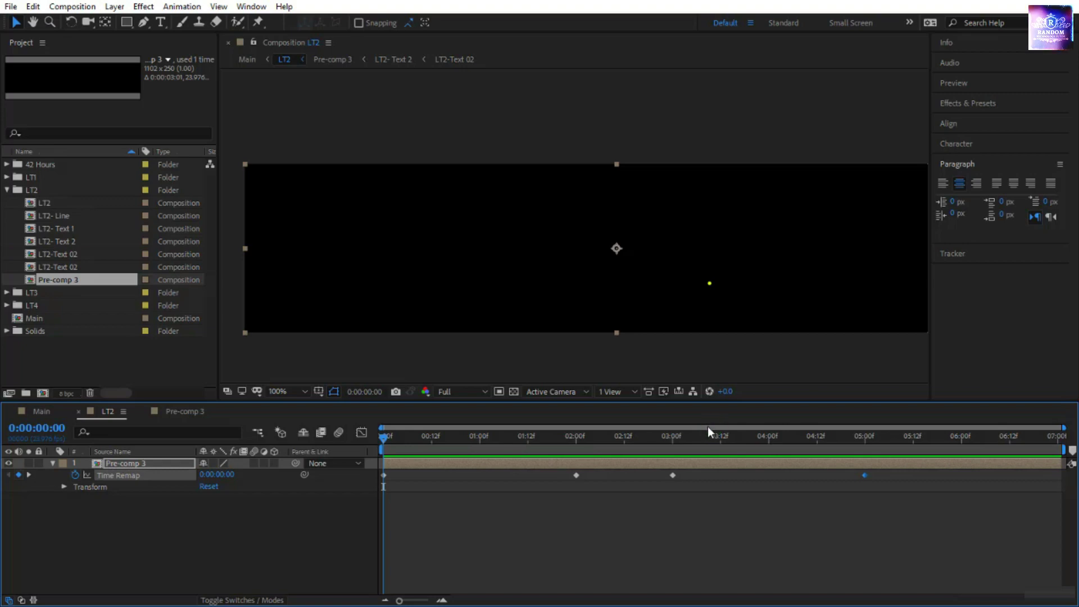
Step: End the work area at the last Time Remap keyframe and trim the LT2 composition to it
key("k")
key("k")
key("k")
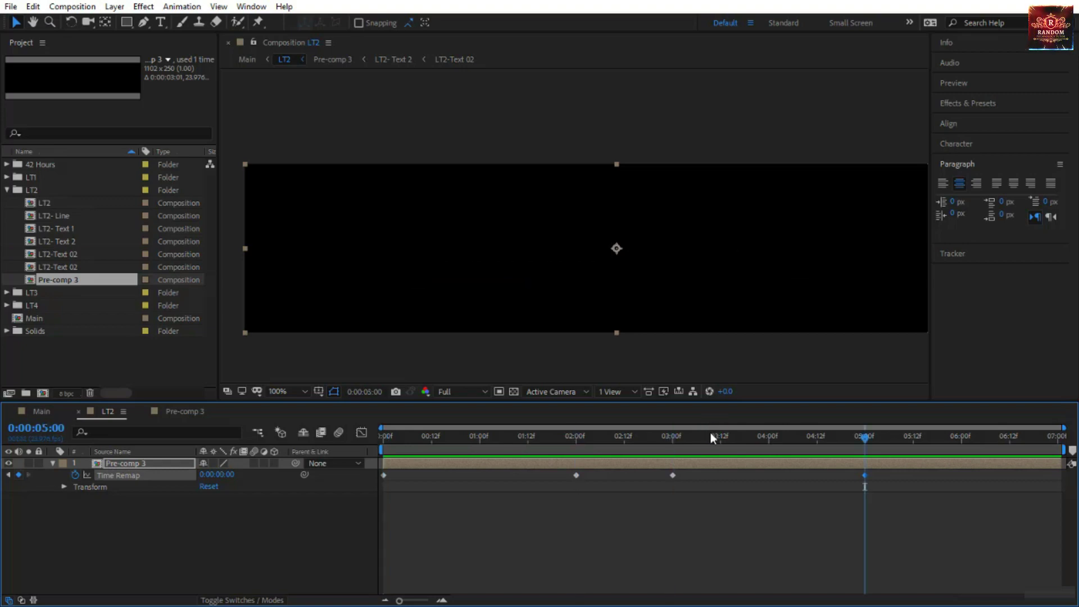
key("n")
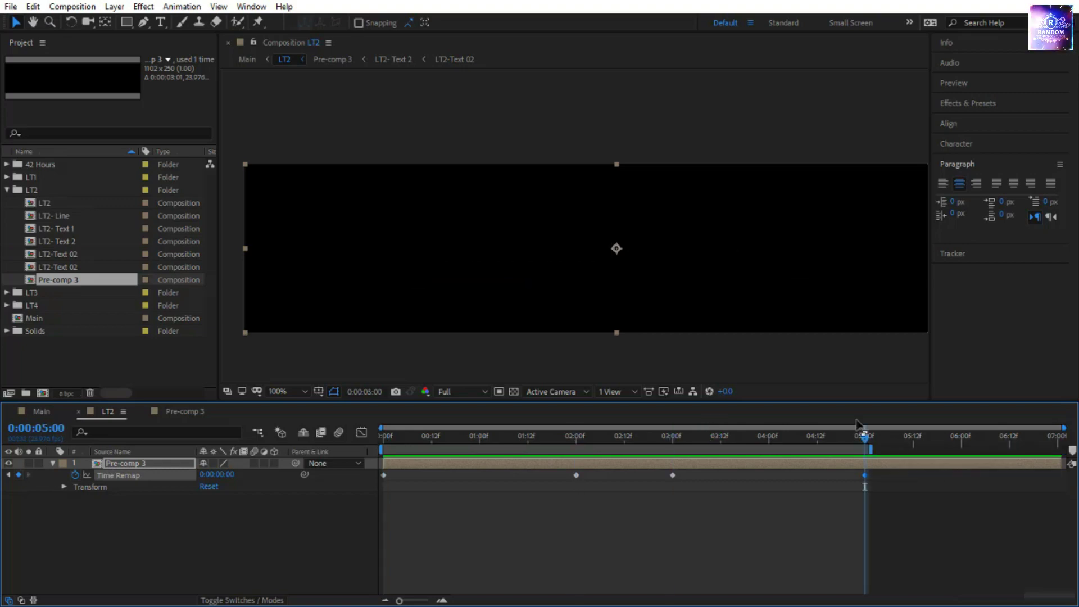
right_click(761, 451)
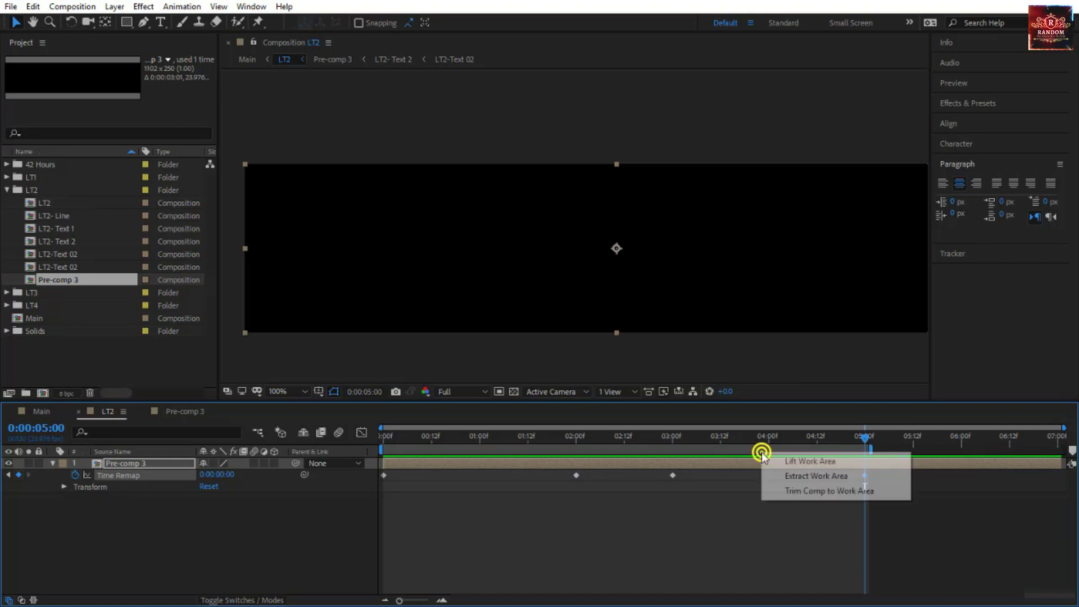
left_click(793, 490)
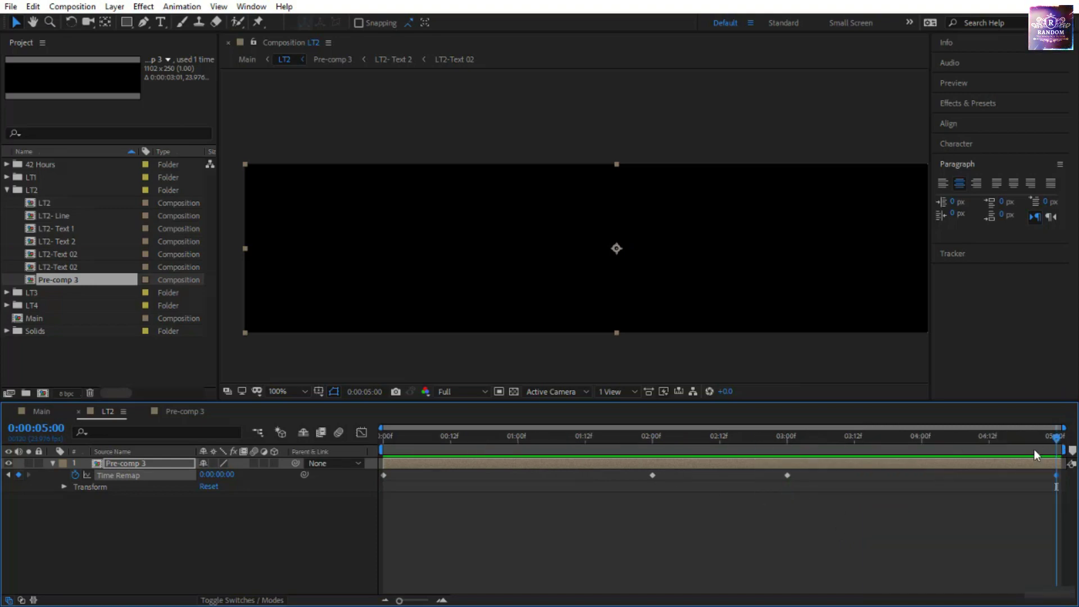
Step: In the Main composition, move the LT1 layer to start where LT2 ends, and preview from about 0:00:16:15
left_click(46, 411)
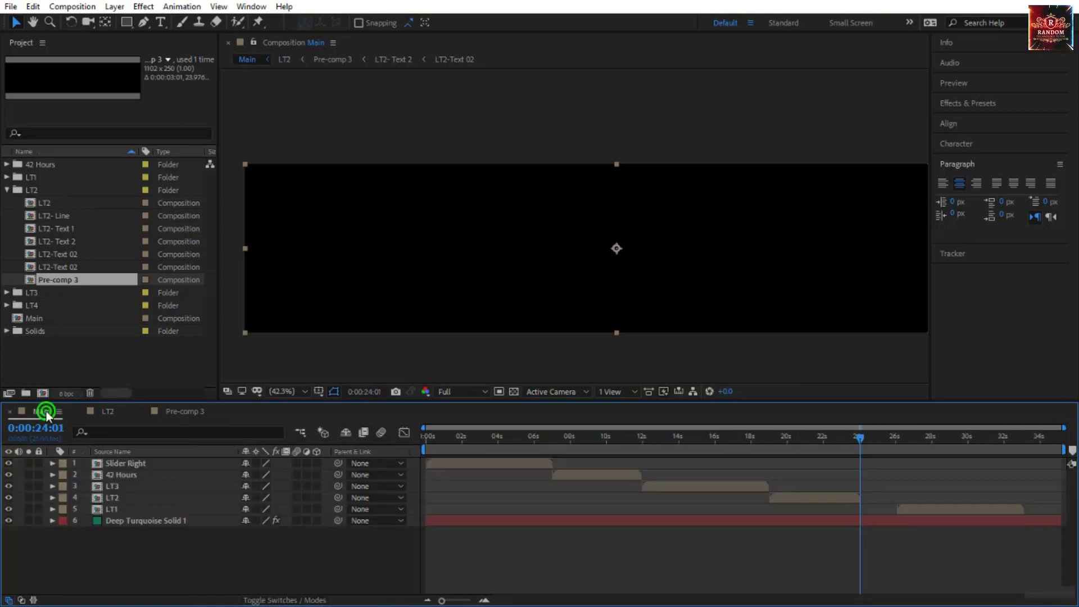
left_click(831, 499)
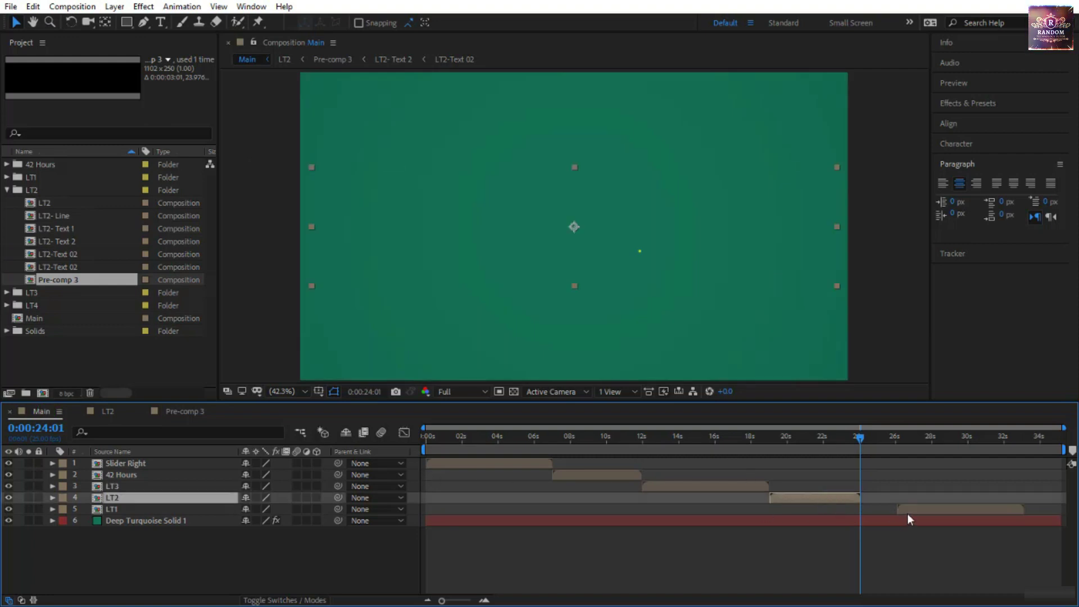
left_click_drag(909, 509, 874, 516)
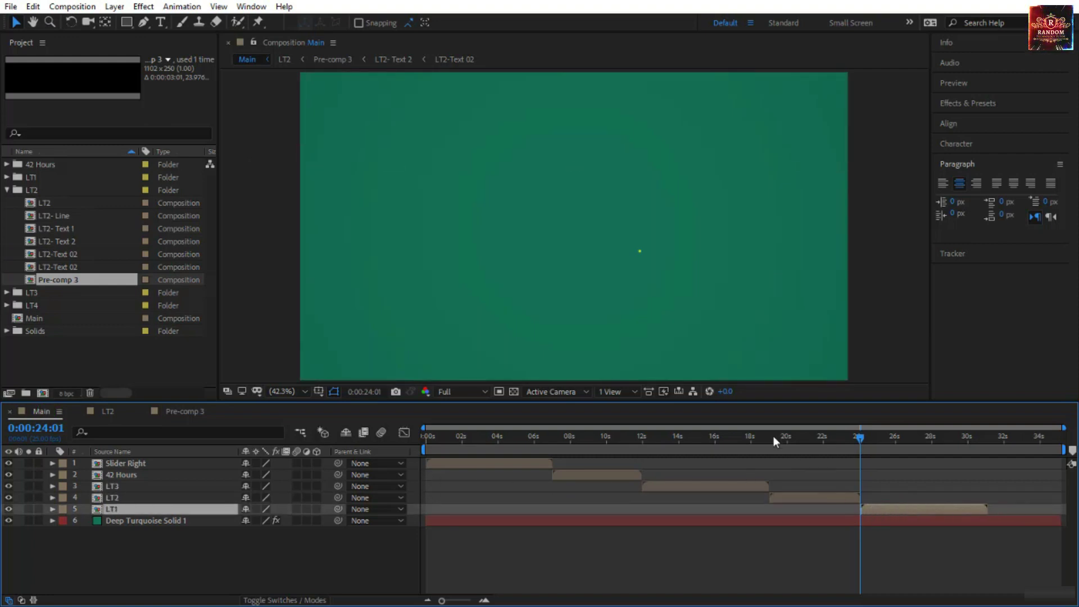
left_click_drag(773, 436, 726, 439)
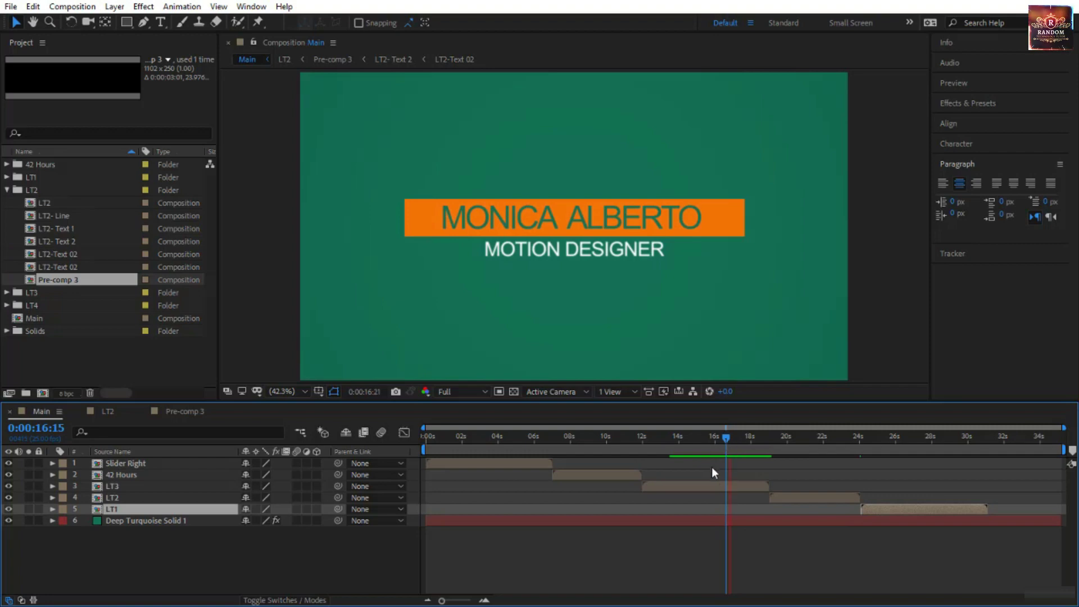
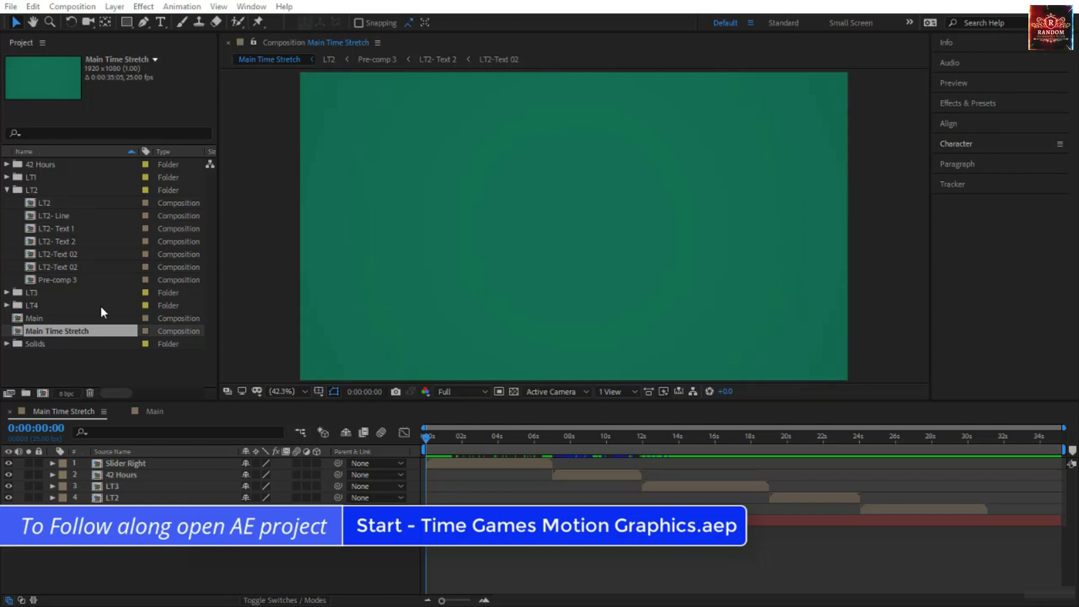
Step: Bring up the Main composition and close its timeline, returning to Main Time Stretch
double_click(56, 318)
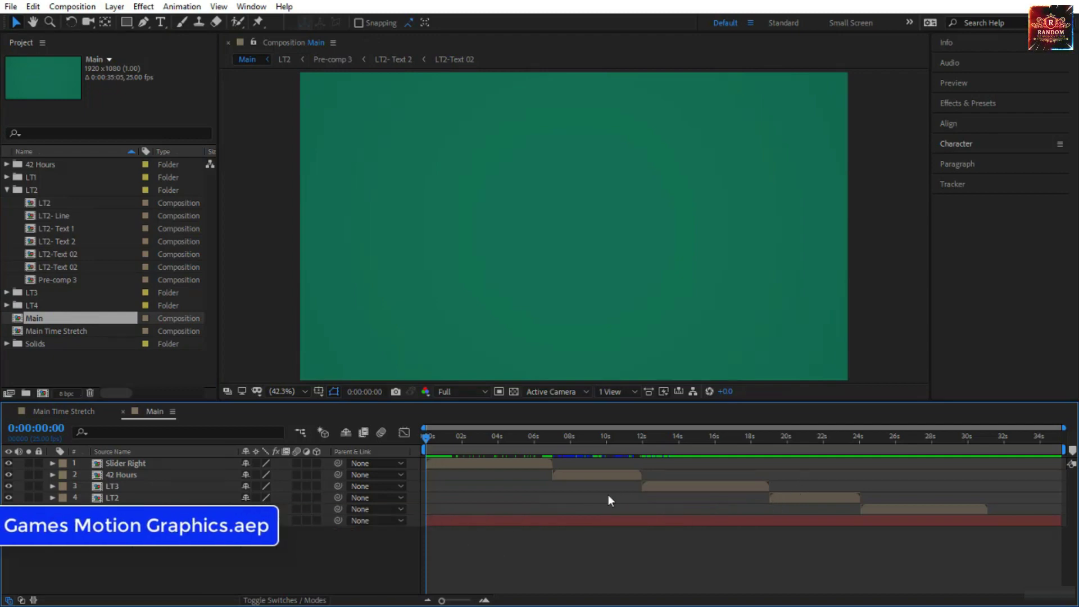
left_click(122, 410)
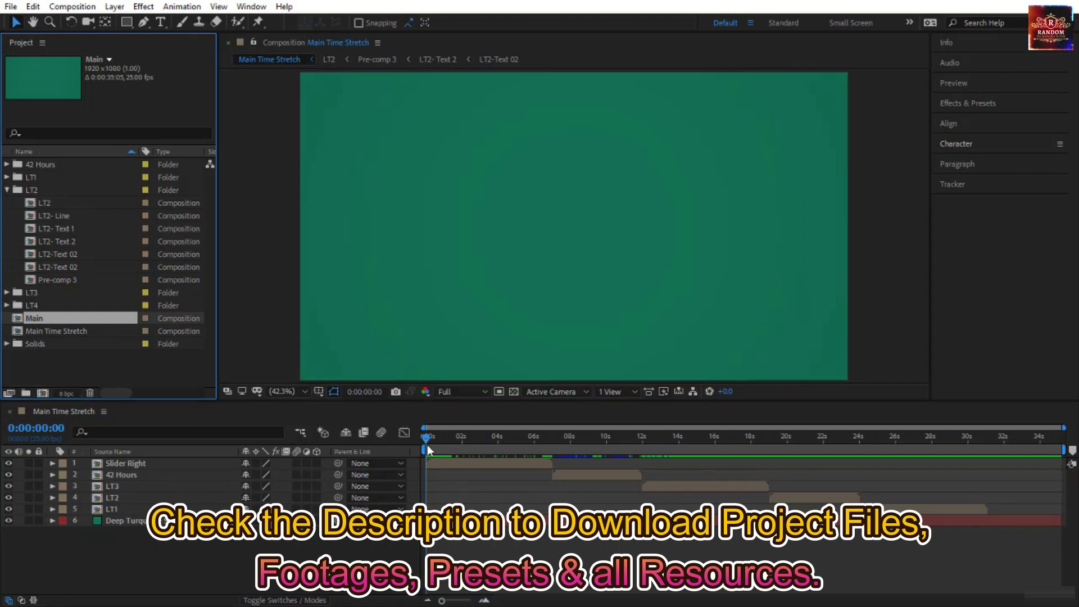
Step: Show the In, Out, Duration and Stretch columns in the Main Time Stretch timeline and hide the Parent & Link and Switches columns
left_click(34, 599)
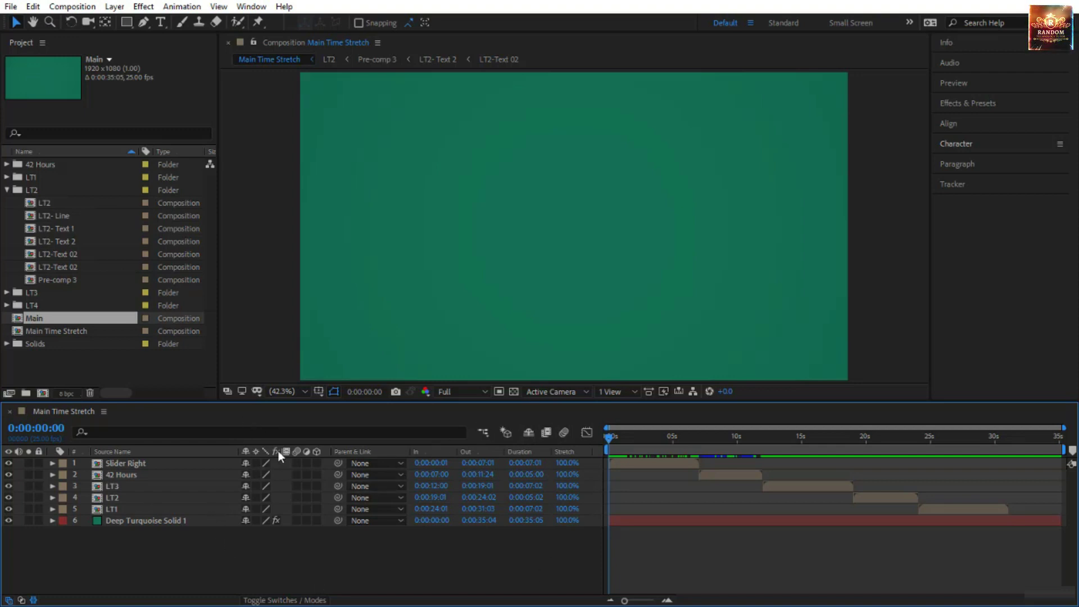
right_click(369, 453)
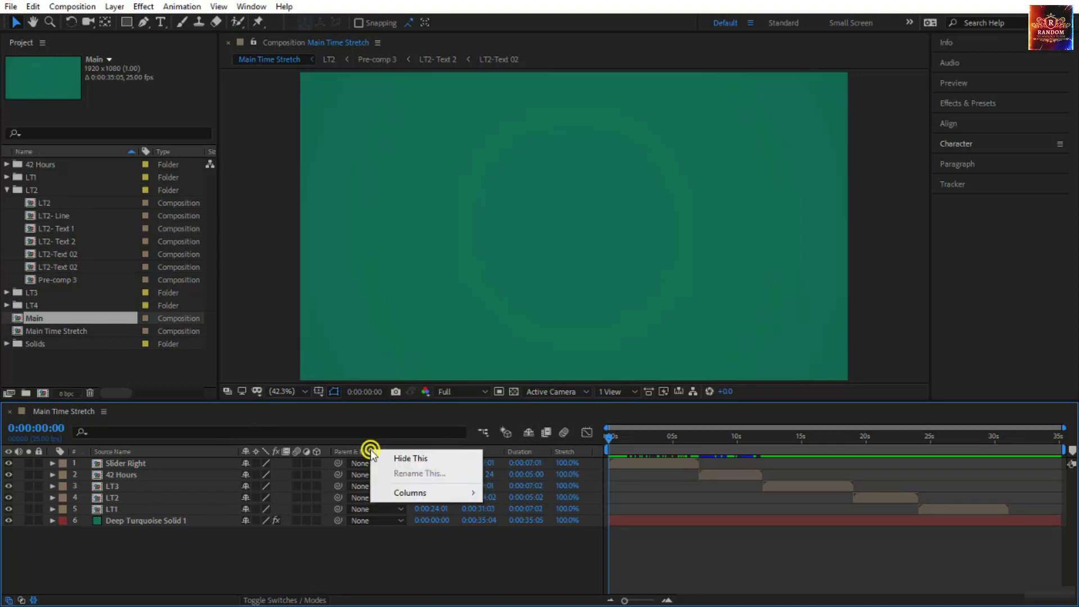
left_click(424, 459)
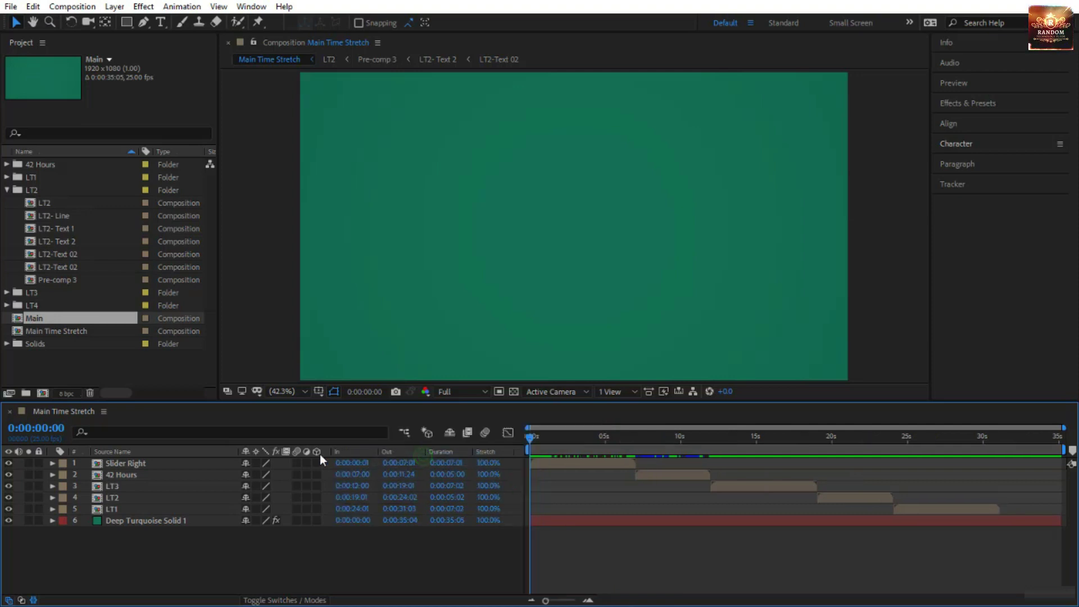
right_click(274, 450)
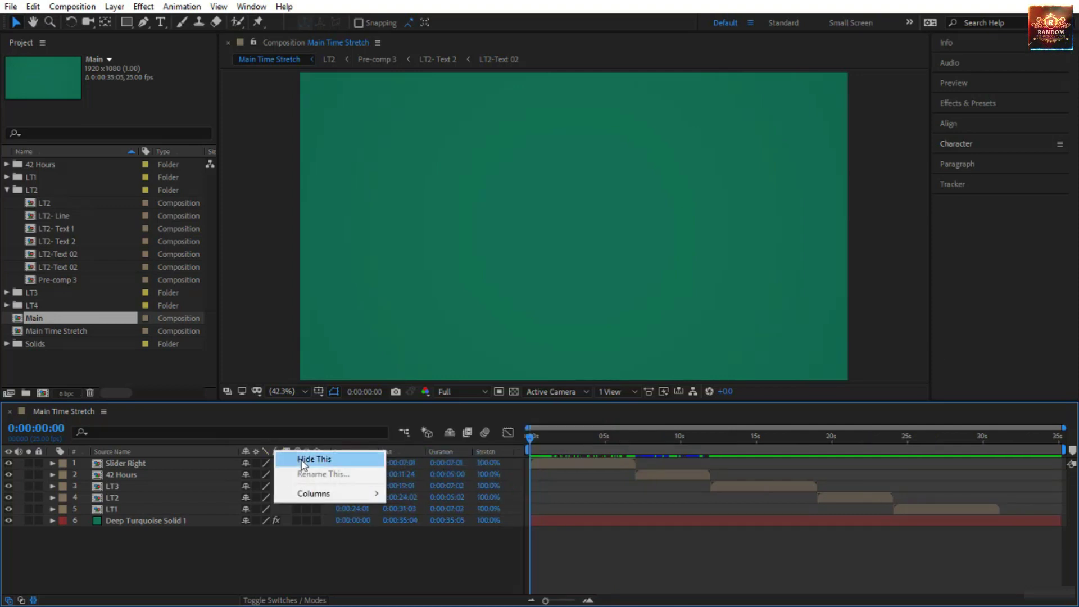
left_click(300, 460)
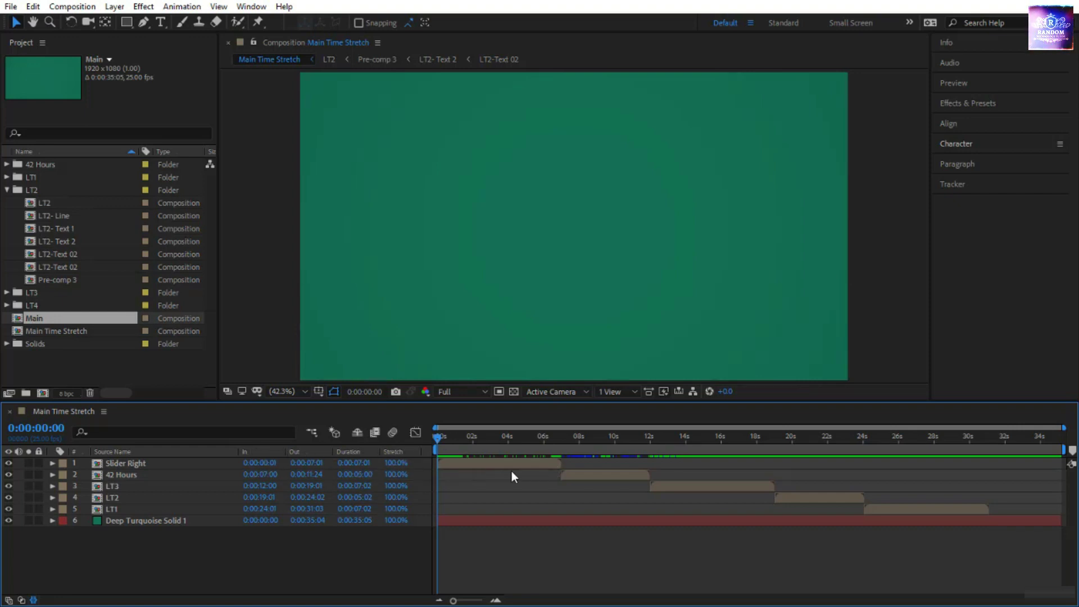
Step: Try setting the 42 Hours layer's In time to 0:00:12:00 and undo it
left_click(582, 475)
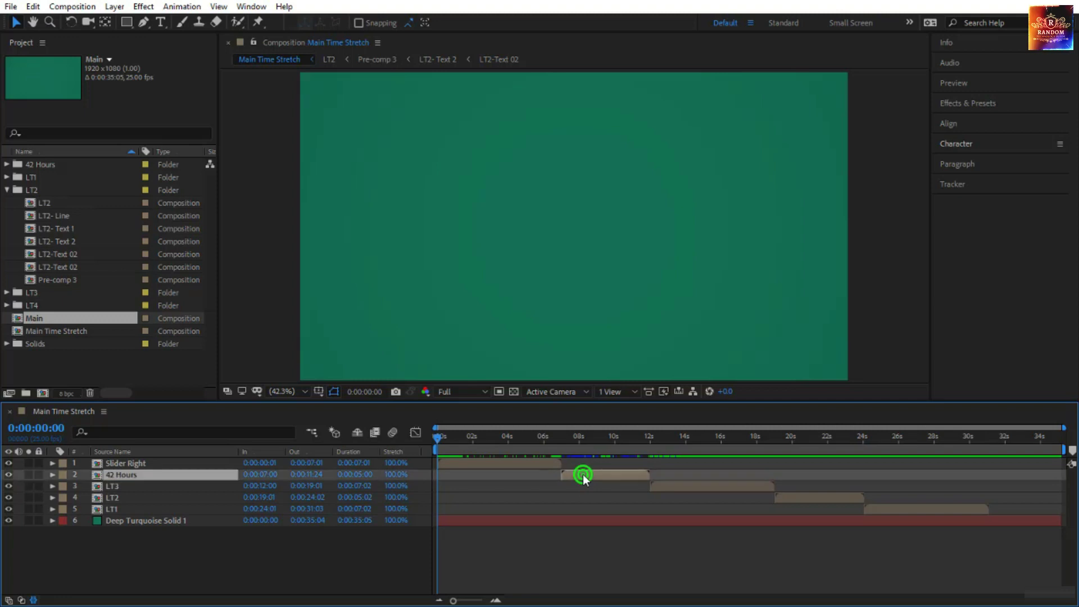
left_click(258, 475)
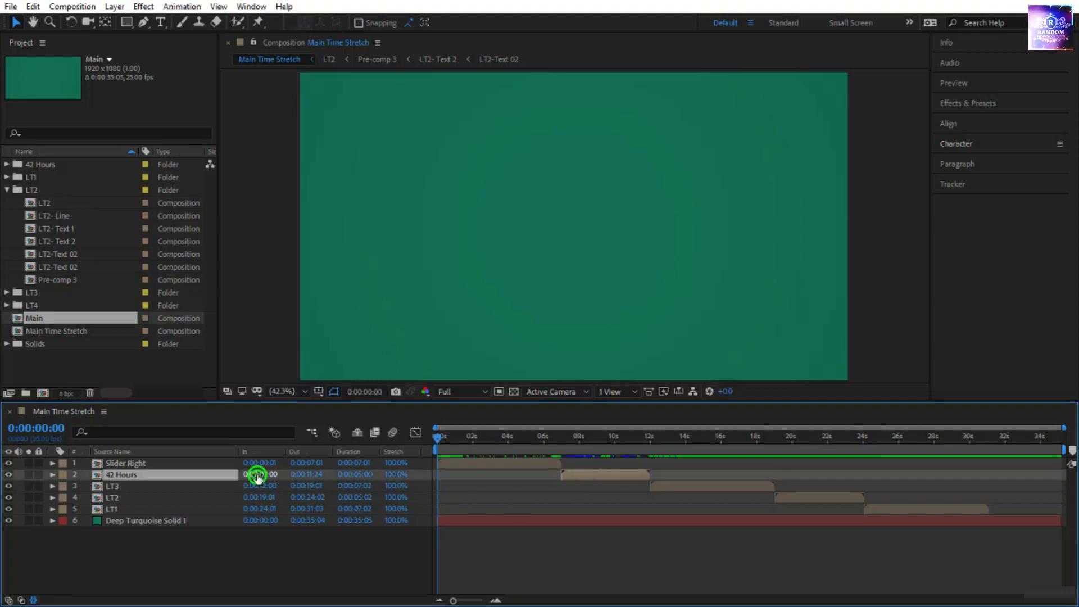
type("1200")
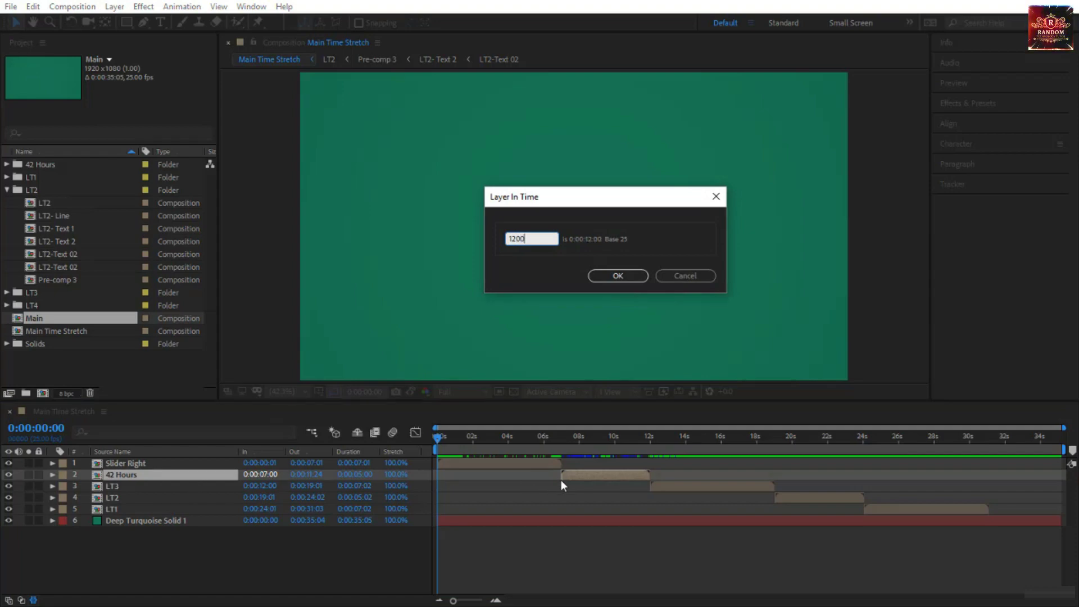
left_click(627, 276)
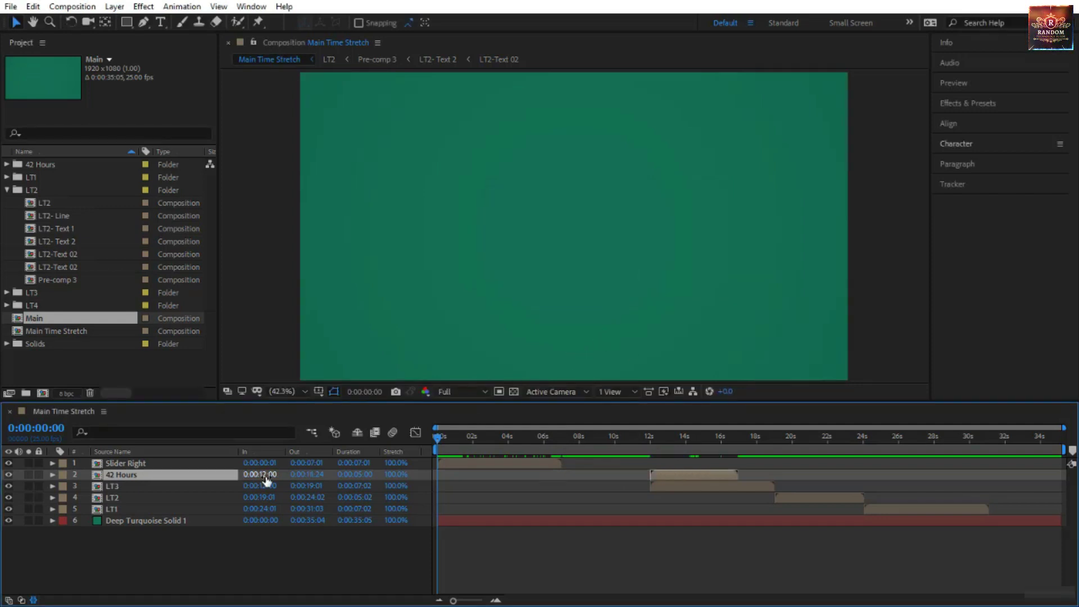
key("ctrl+z")
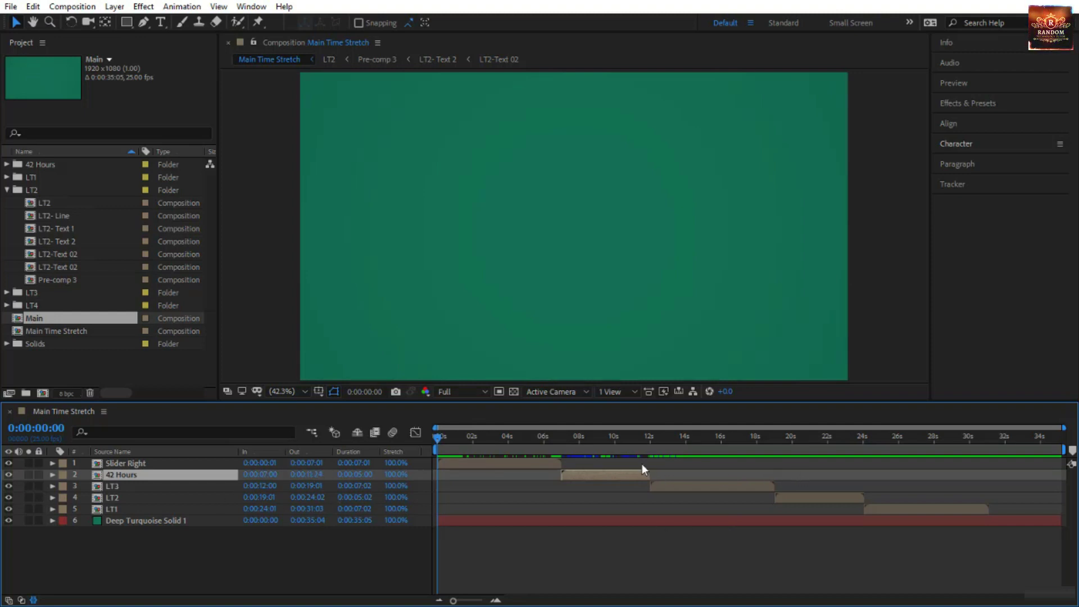
Step: Try setting the 42 Hours layer's Out time to 0:00:22:00 and undo it
left_click(307, 474)
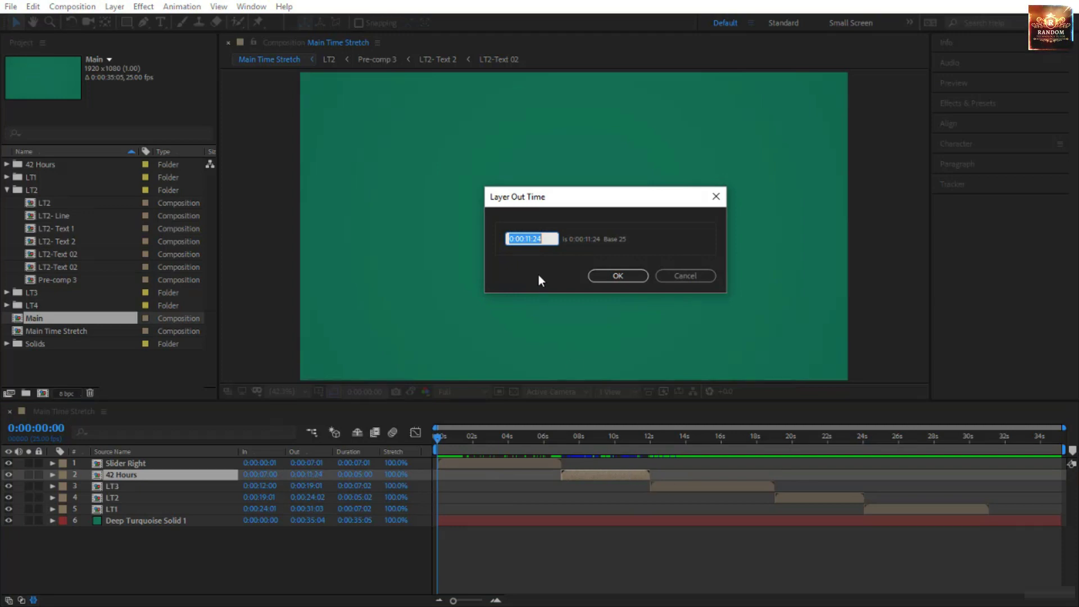
type("2200")
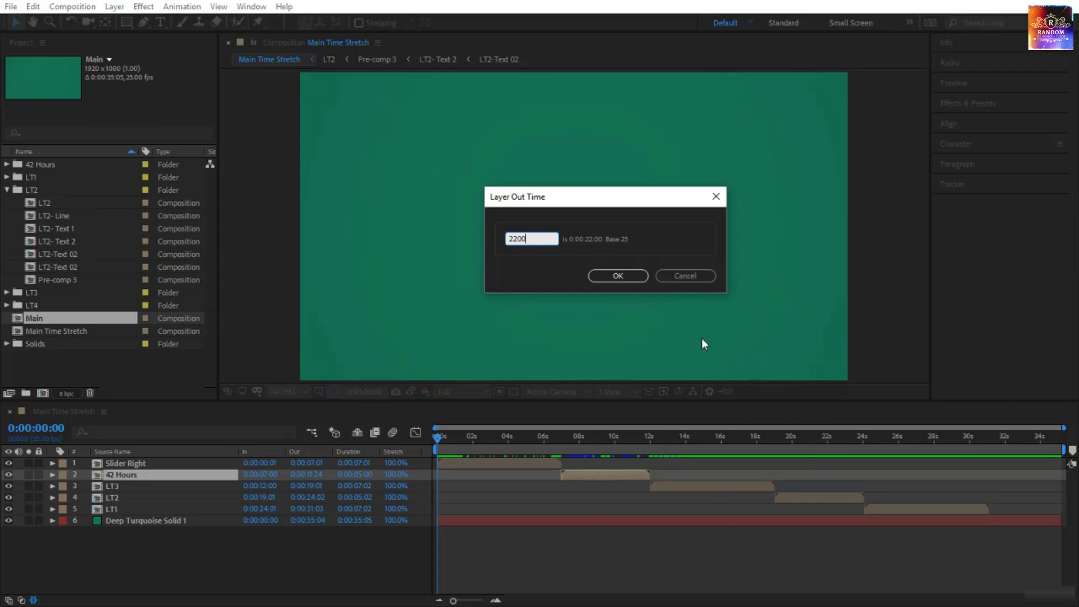
left_click(620, 275)
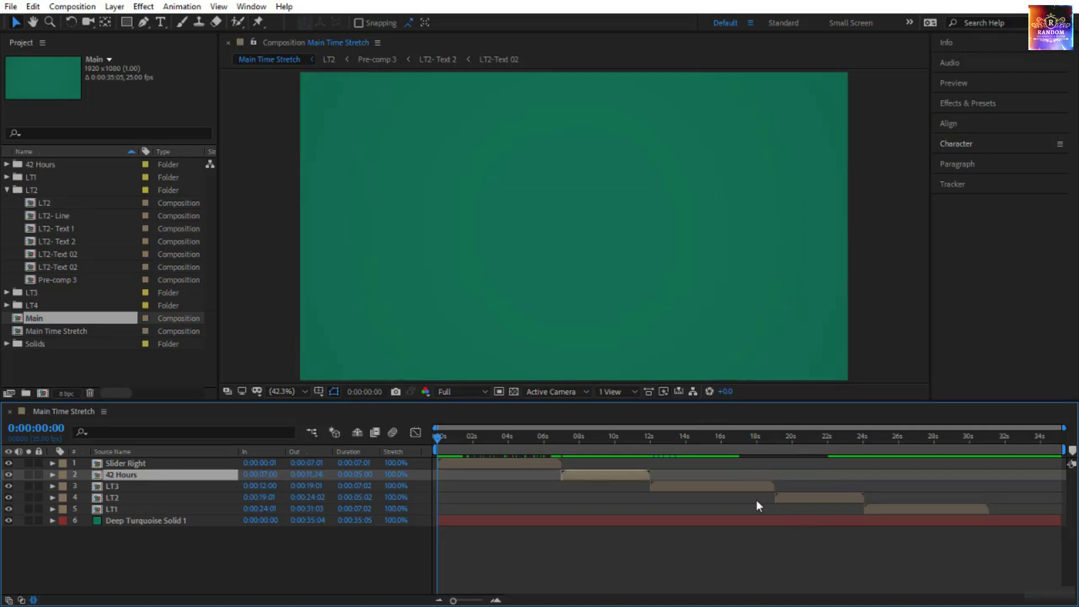
key("ctrl+z")
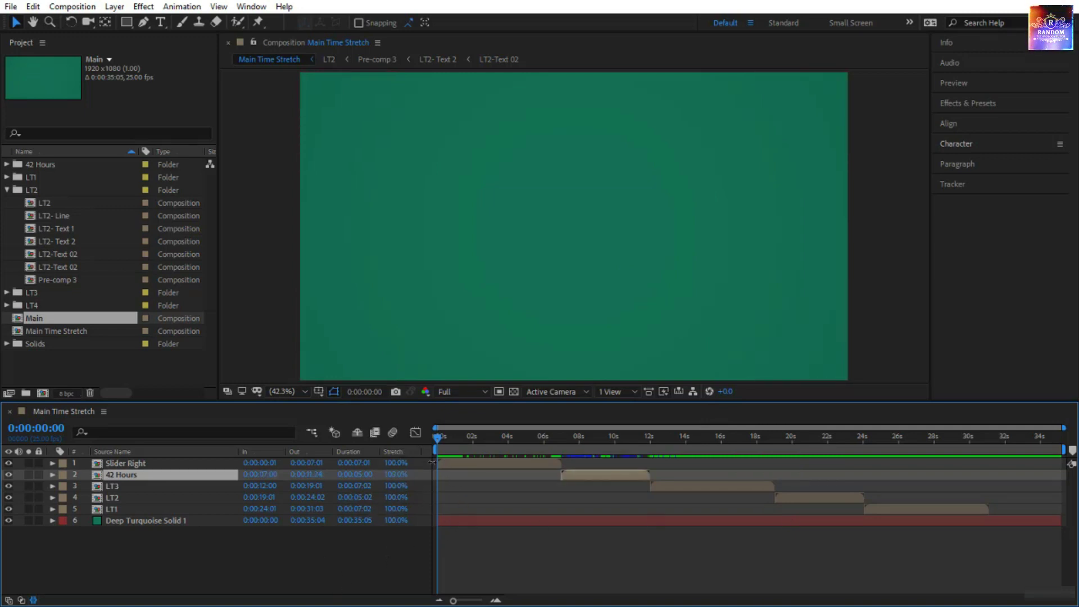
Step: Slow down the 42 Hours layer by raising its stretch to 356%, and preview it from 0:00:06:22
left_click(406, 475)
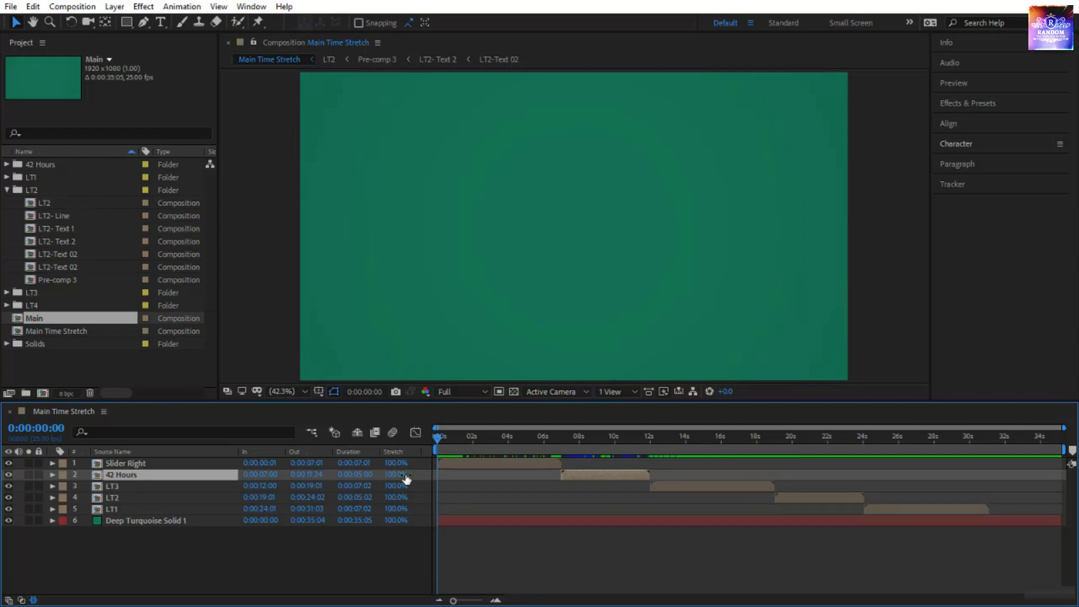
left_click_drag(410, 483, 436, 485)
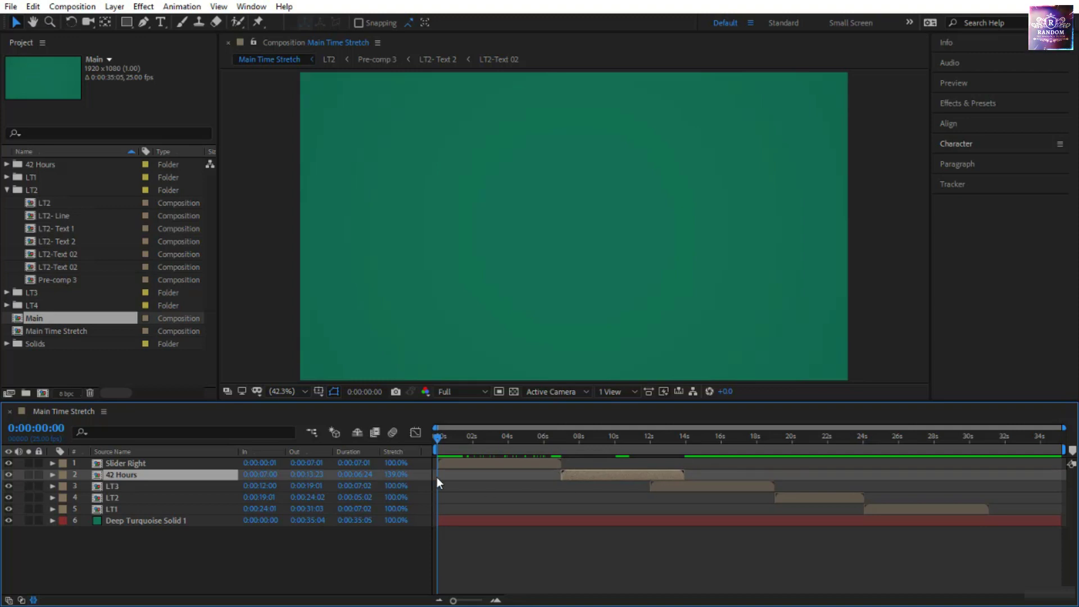
left_click_drag(397, 474, 585, 488)
left_click(558, 437)
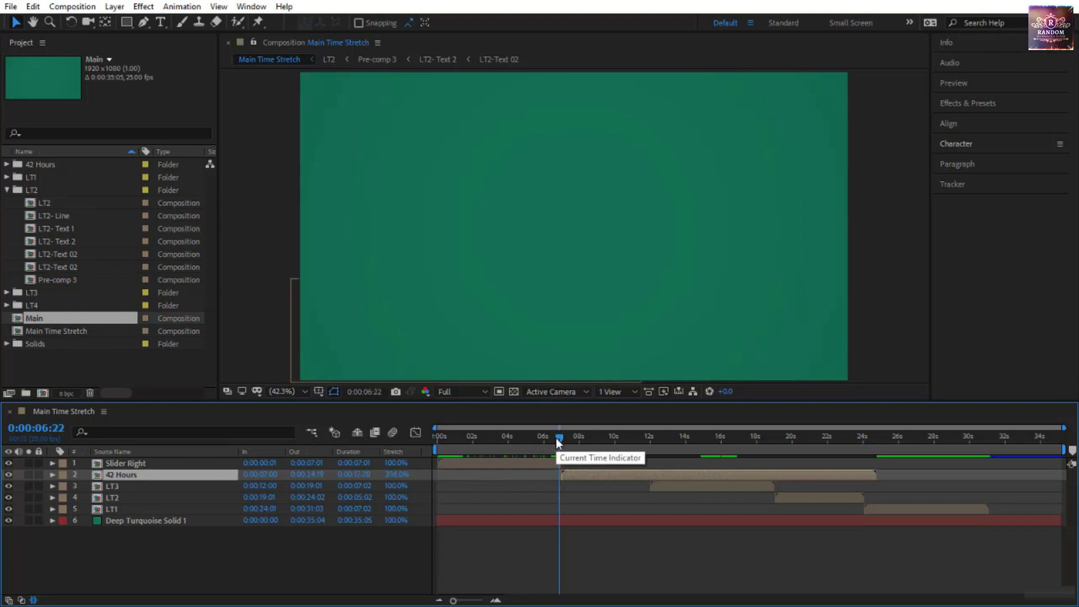
key("space")
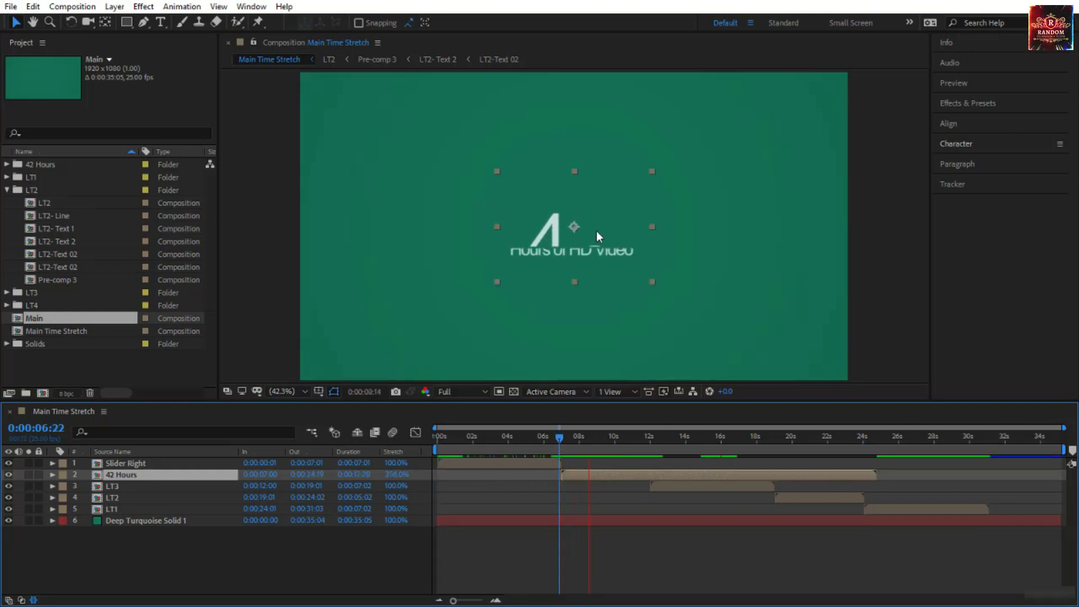
Step: Speed up the 42 Hours layer by lowering its stretch to 56%, and preview it from 0:00:06:22
left_click(559, 438)
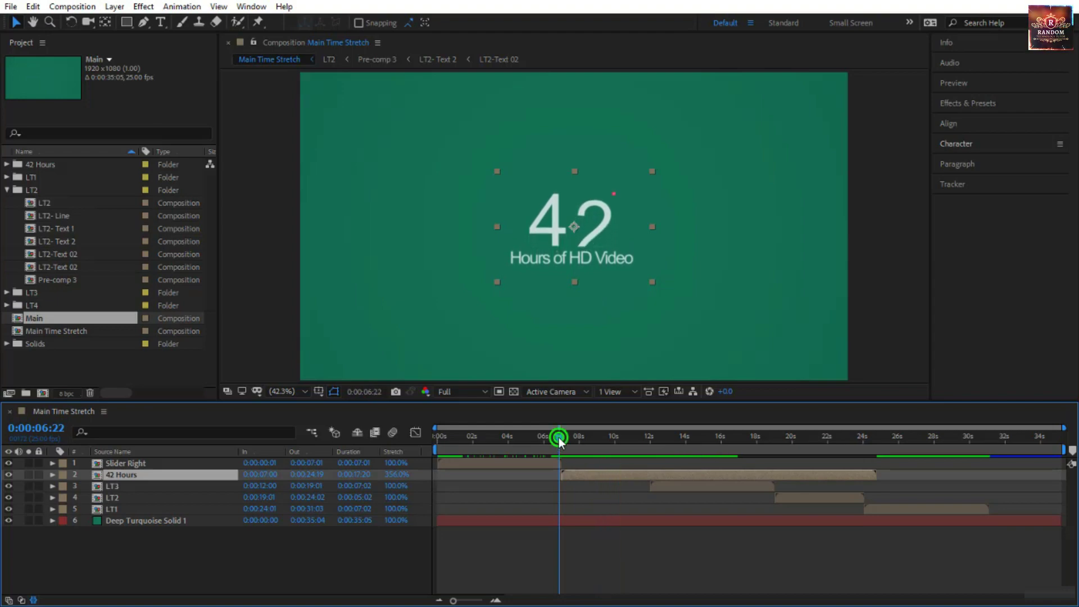
left_click_drag(398, 473, 318, 479)
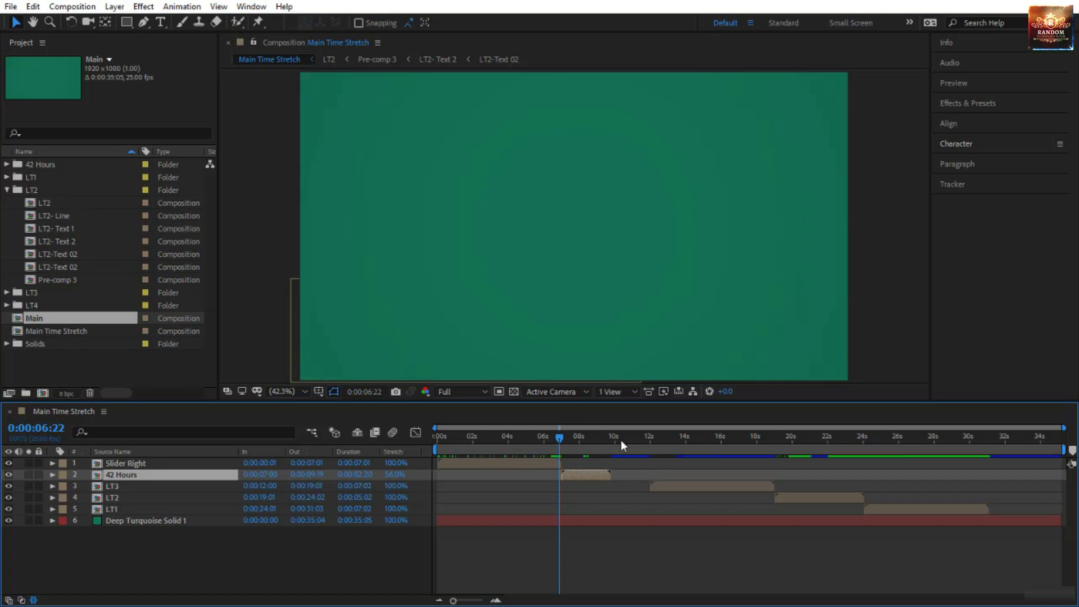
key("space")
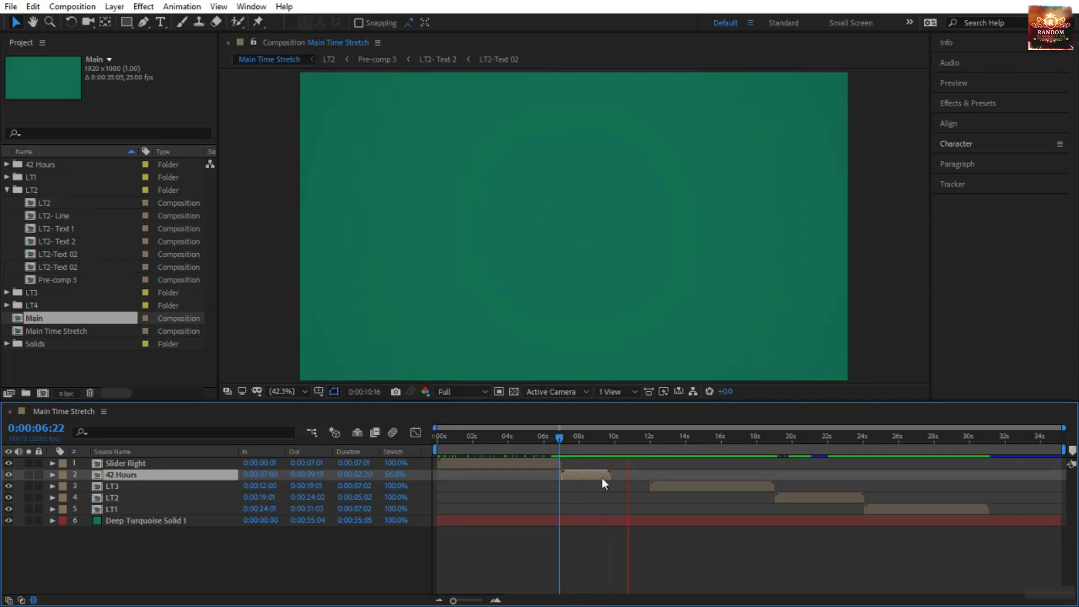
Step: Stop the preview and undo the stretch changes made to the 42 Hours layer
left_click(398, 475)
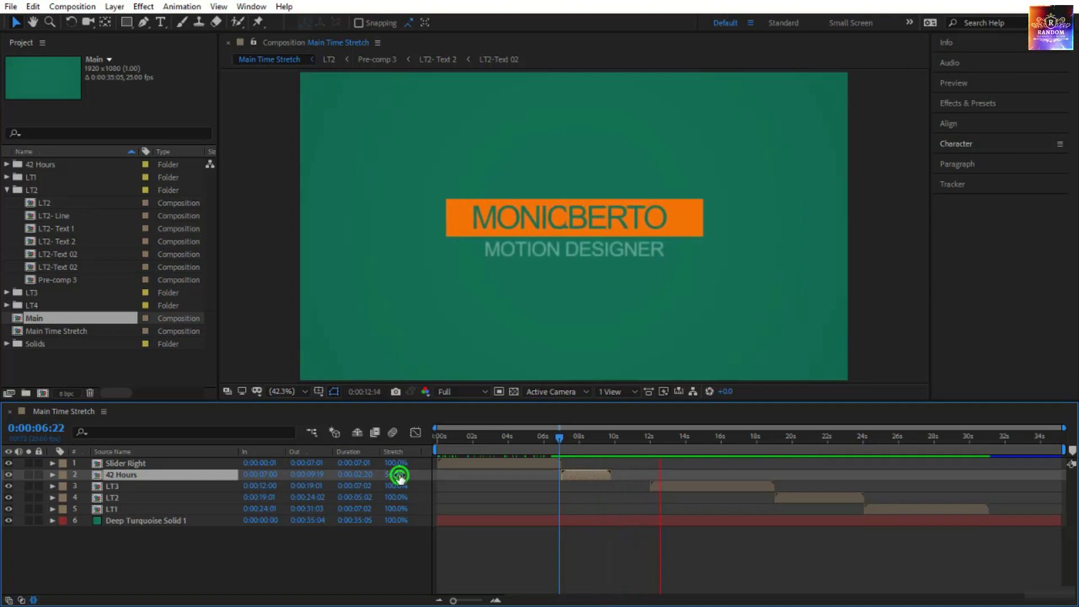
left_click_drag(400, 478, 672, 484)
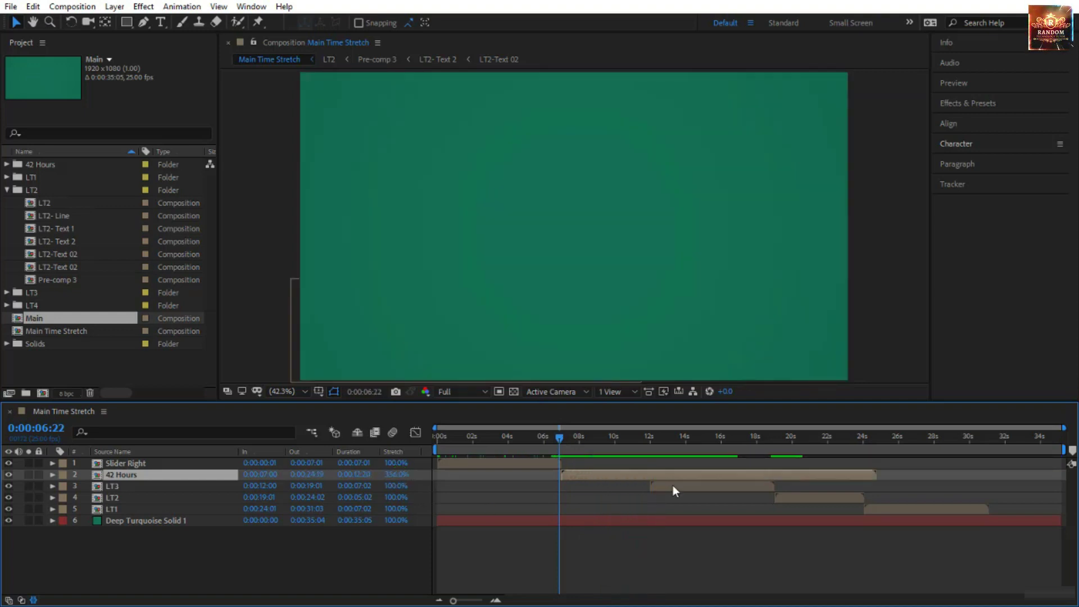
key("z")
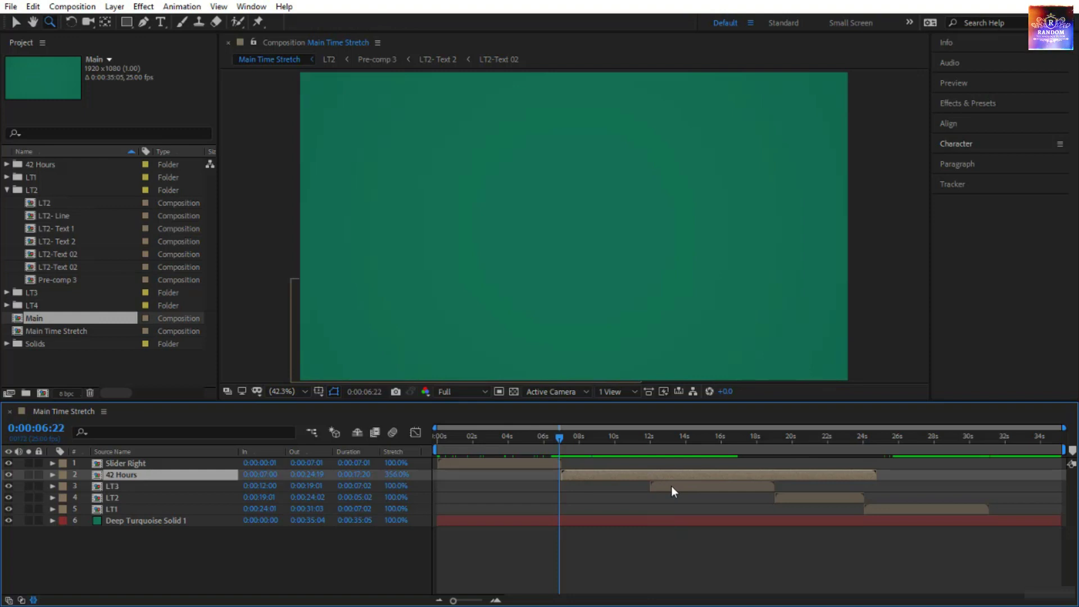
Step: Reverse the LT3 layer by bringing its stretch to a negative value of -82%
left_click(680, 487)
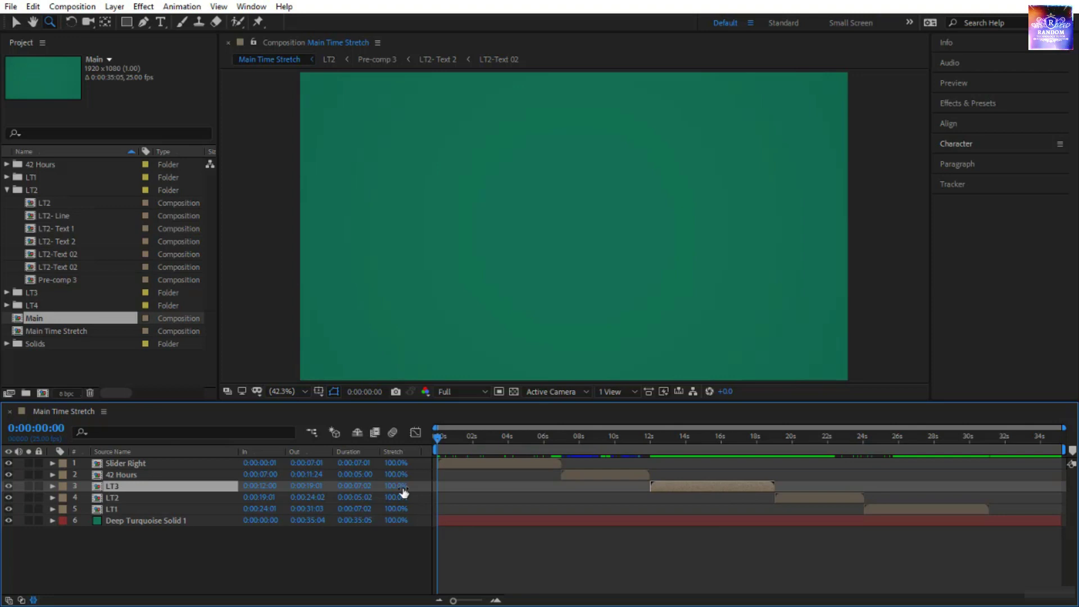
left_click_drag(402, 486, 281, 492)
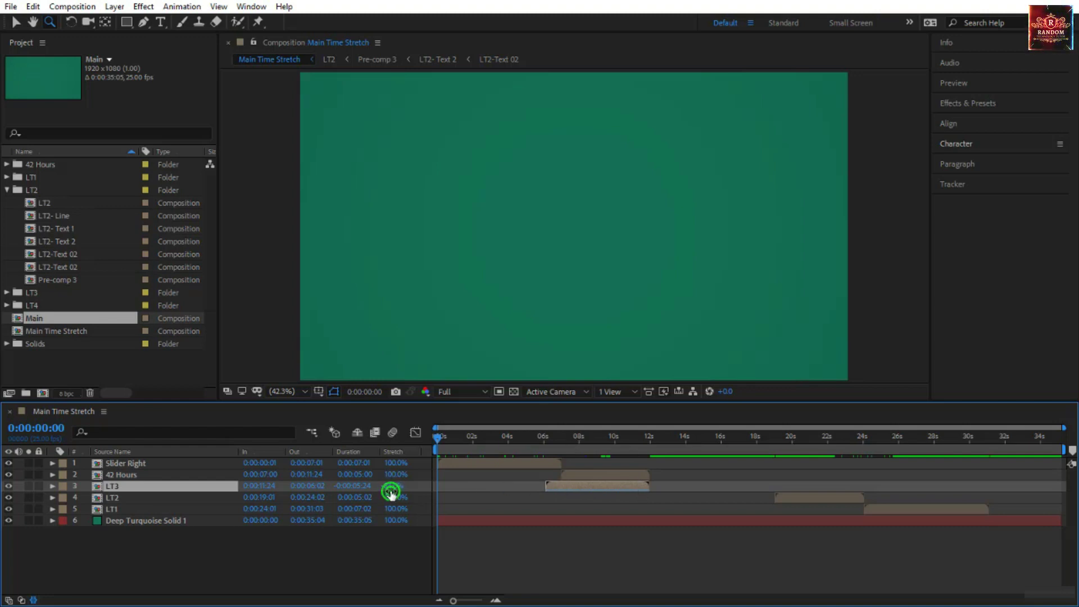
mouse_move(389, 487)
left_mouse_down()
mouse_move(401, 493)
mouse_move(391, 492)
left_mouse_up()
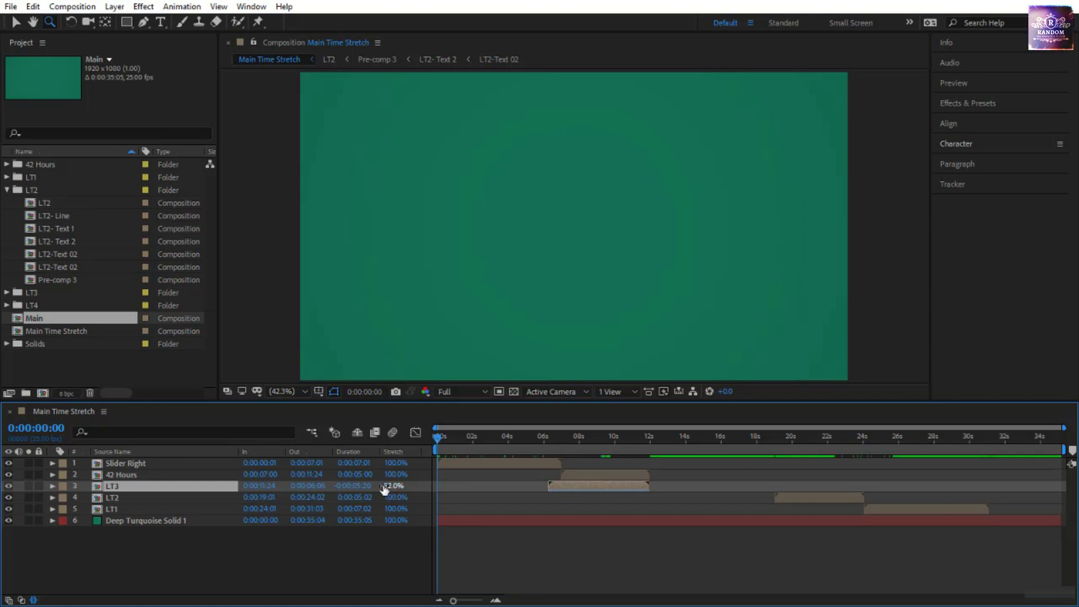
right_click(563, 485)
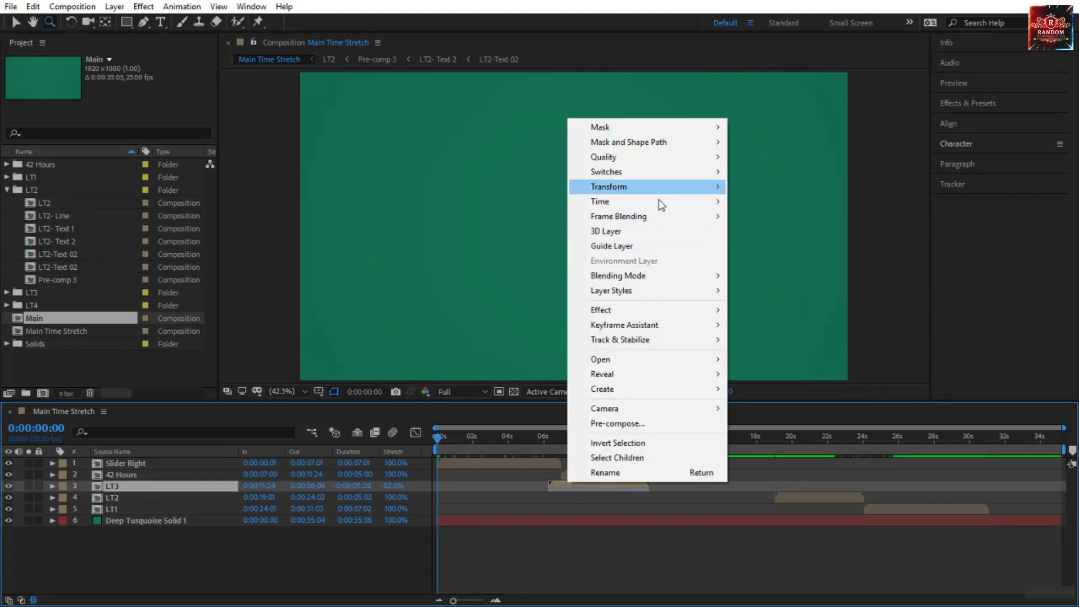
mouse_move(661, 207)
left_click(540, 541)
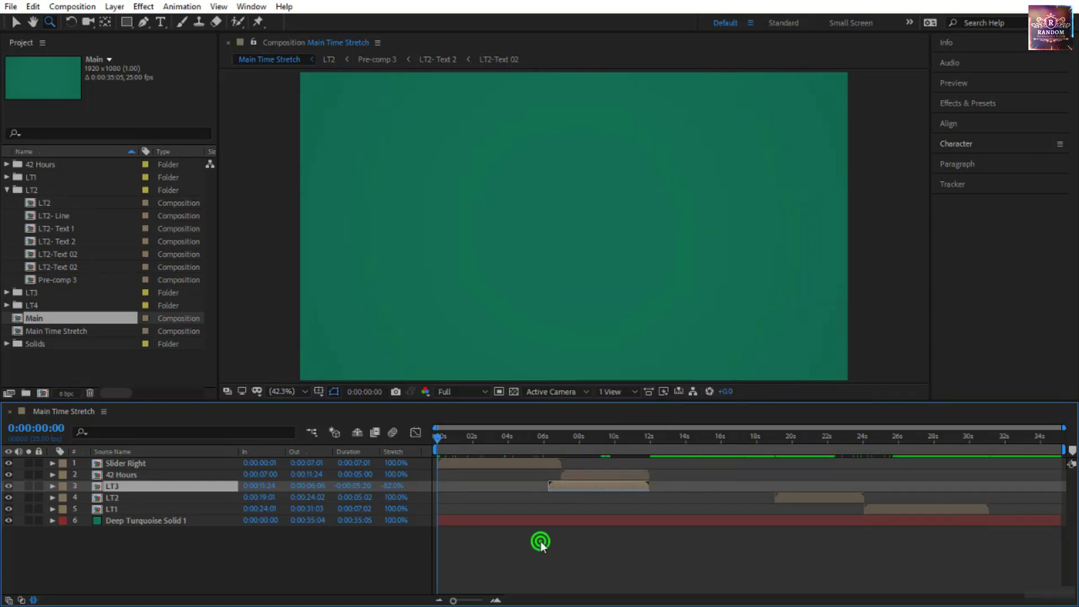
left_click(540, 541)
Step: Try a stretch of -142% on the LT3 layer and undo all of its stretch changes
left_click(576, 485)
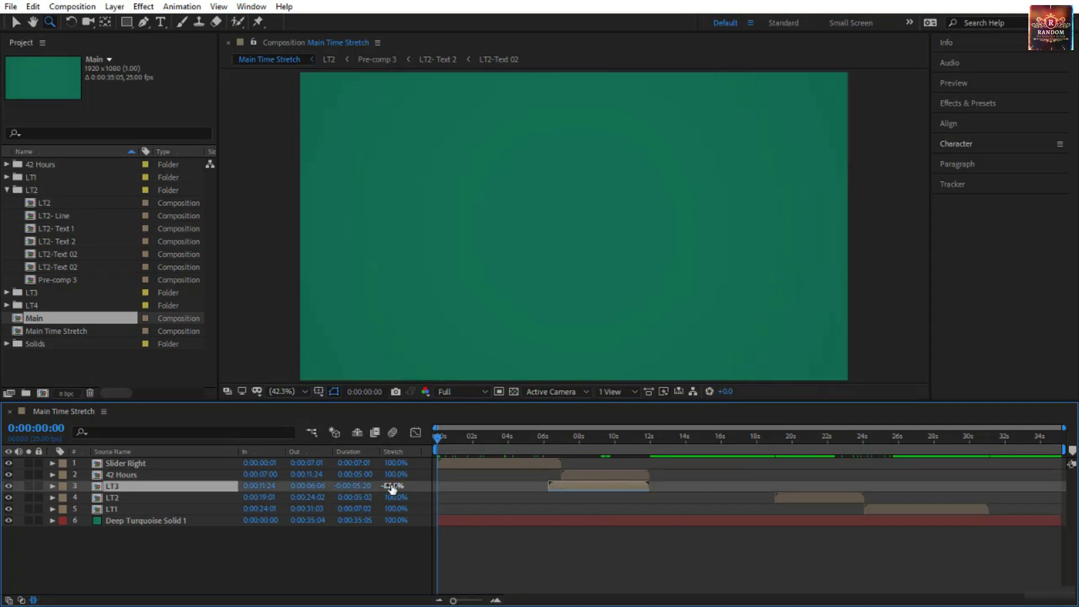
left_click_drag(392, 487, 351, 489)
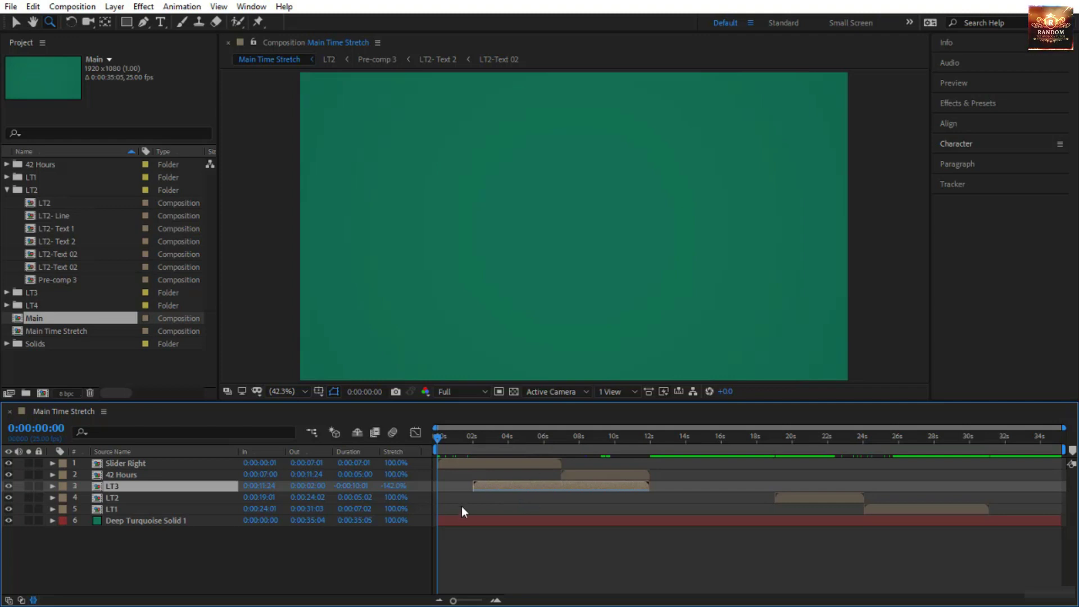
key("ctrl+z")
key("ctrl+z")
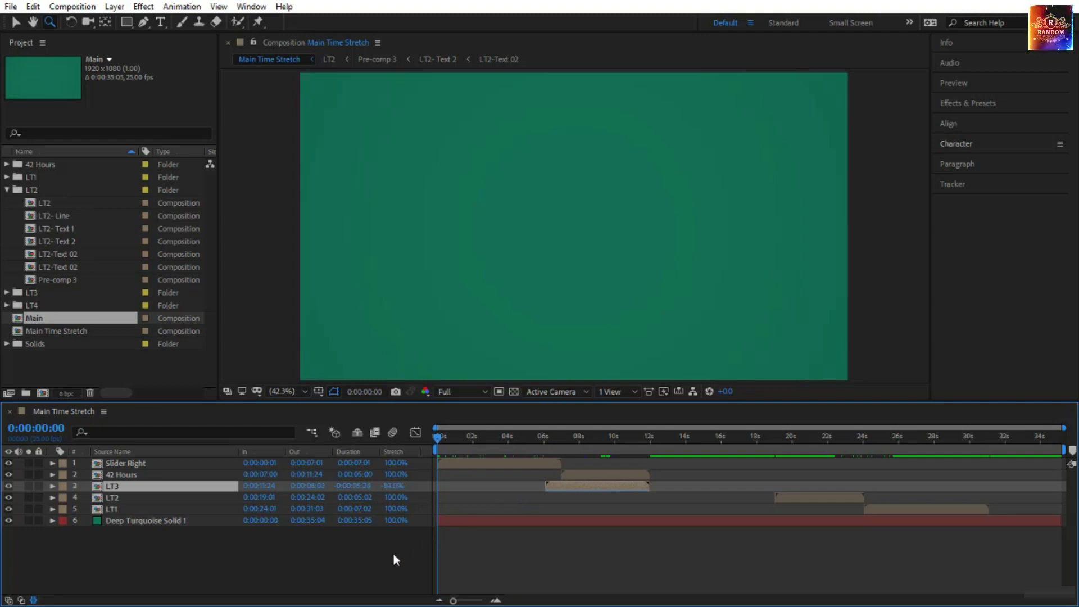
key("ctrl+z")
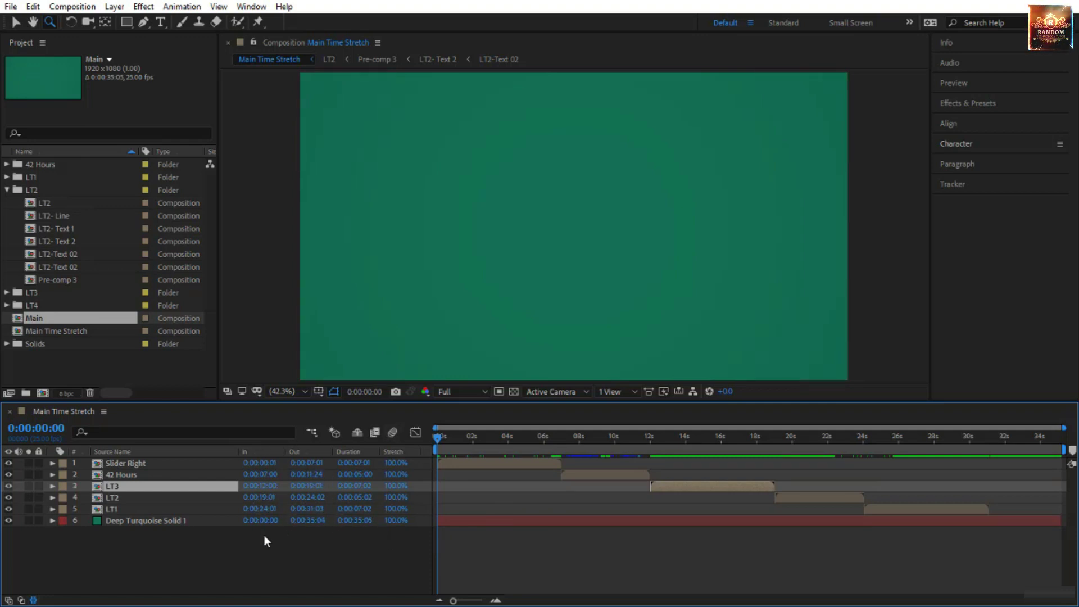
Step: With the playhead at 0:00:21:14, try an In time of 0:00:22:00 on the Slider Right layer and undo it
left_click_drag(804, 449, 819, 450)
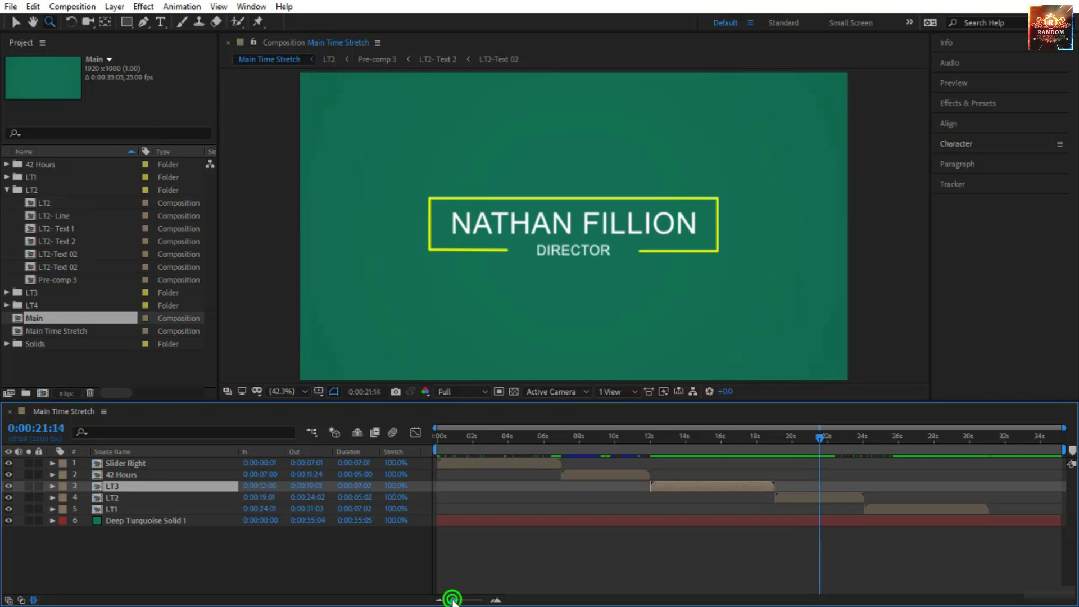
left_click_drag(453, 599, 473, 600)
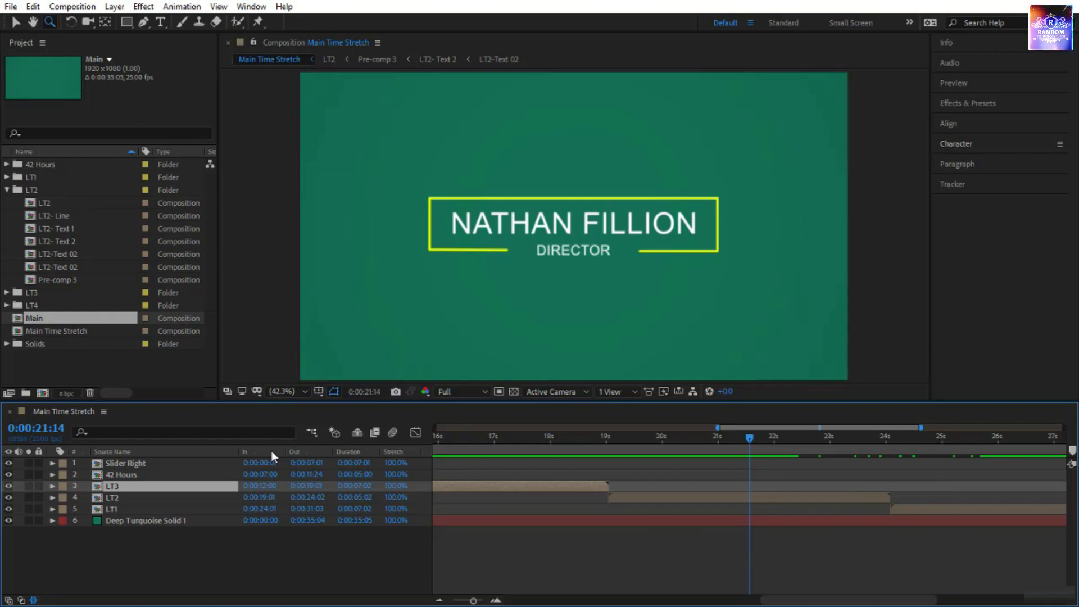
left_click(184, 464)
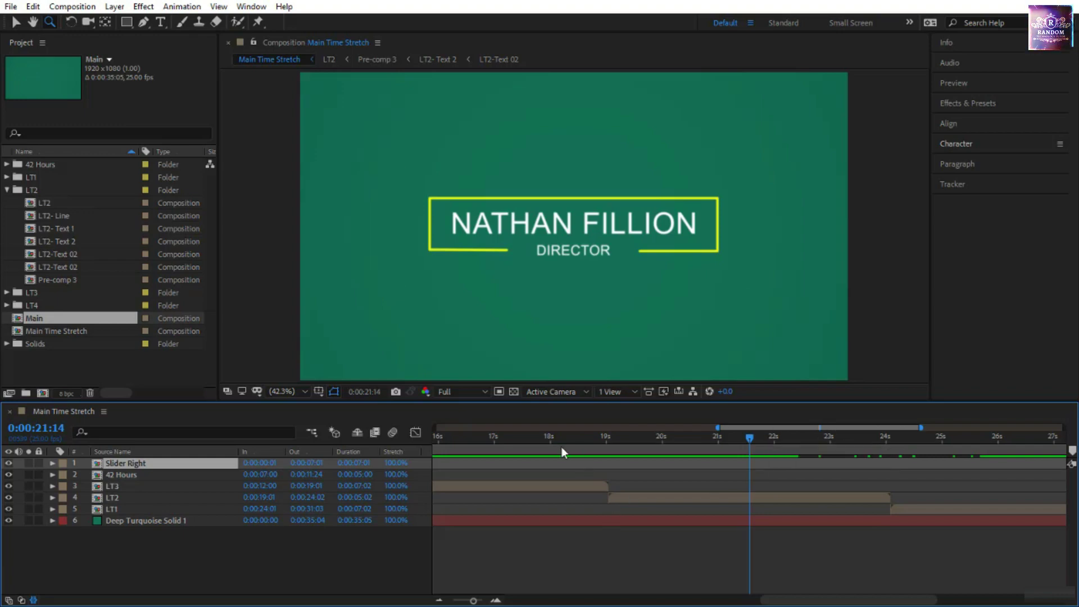
left_click(34, 600)
left_click(33, 600)
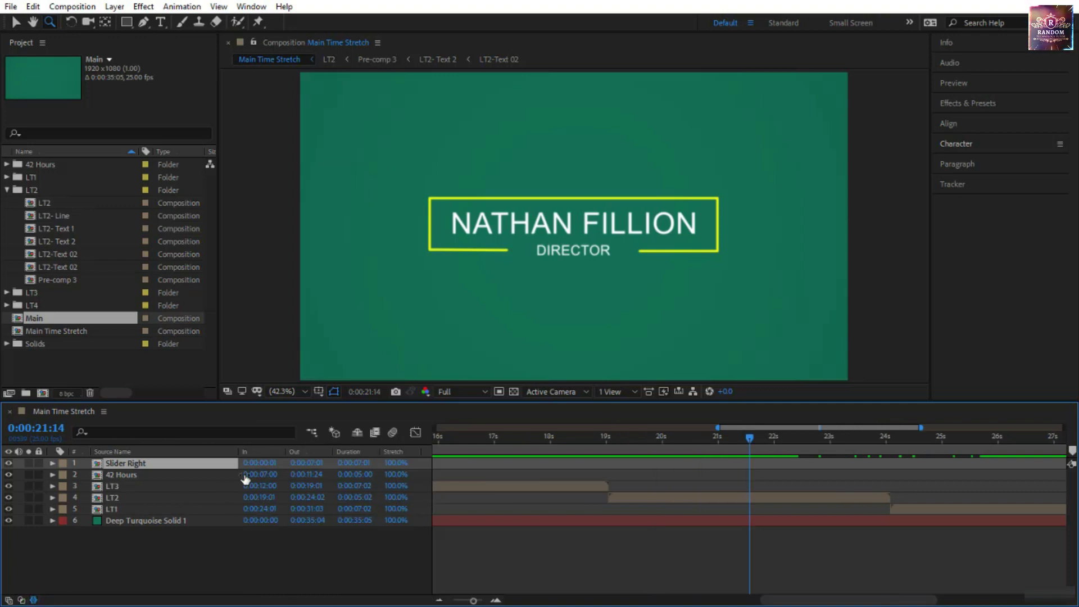
left_click(263, 463)
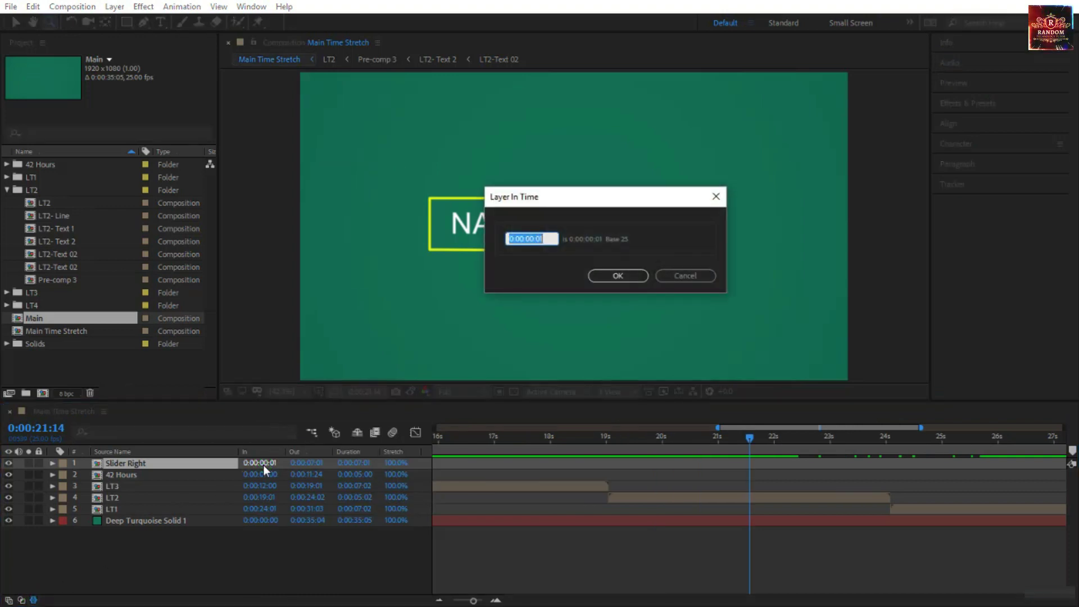
type("2200")
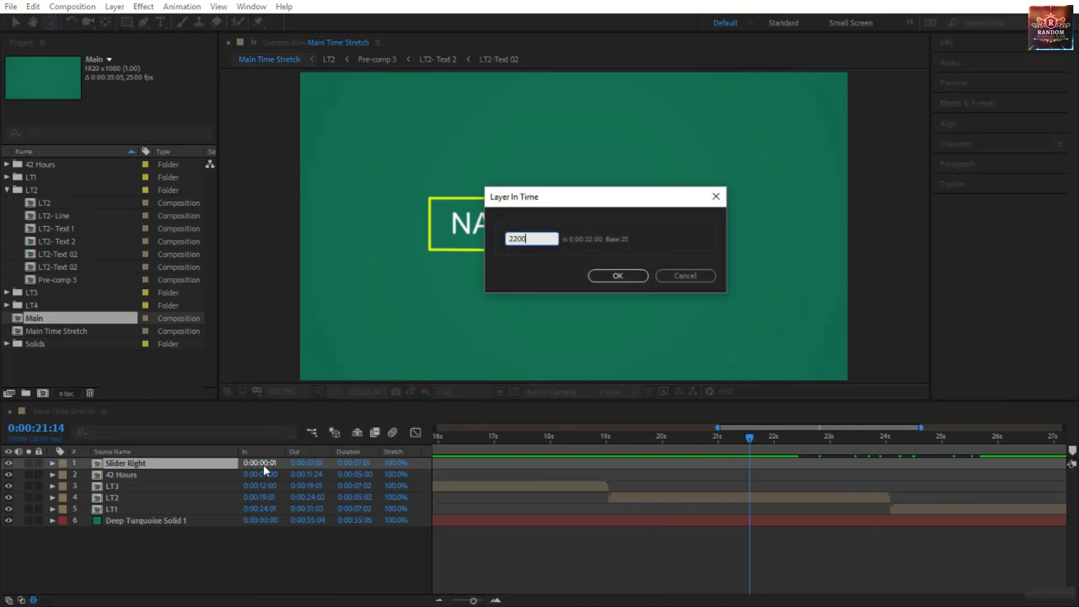
left_click(618, 276)
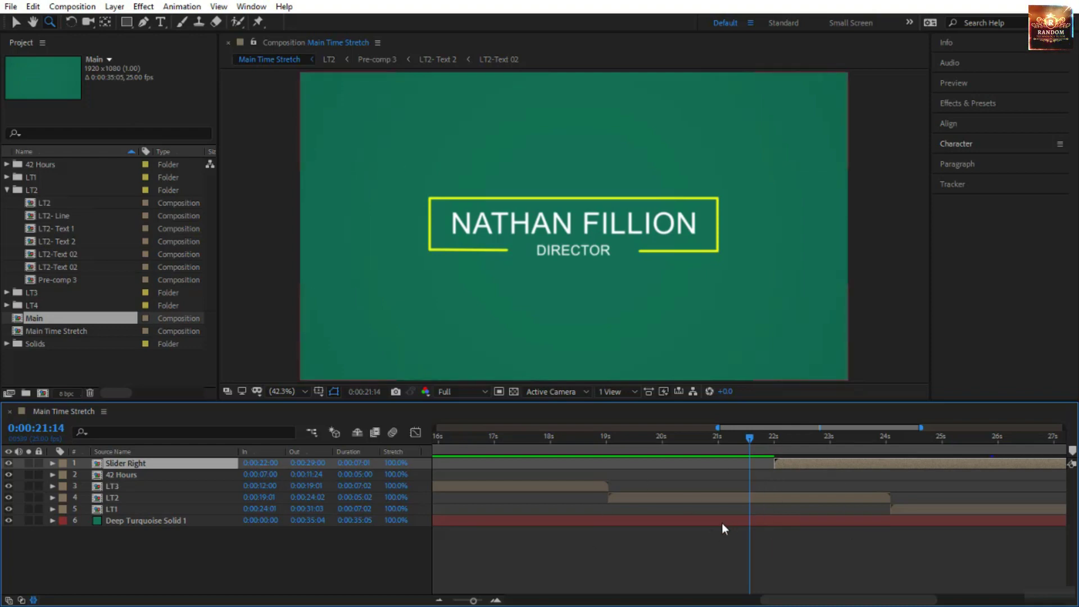
key("ctrl+z")
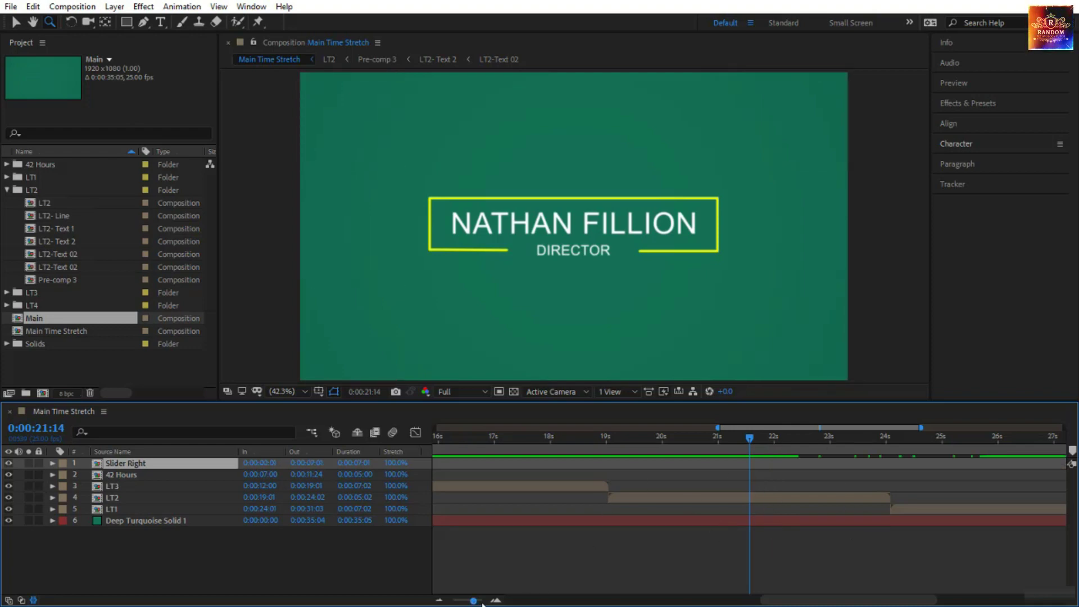
left_click_drag(473, 600, 424, 602)
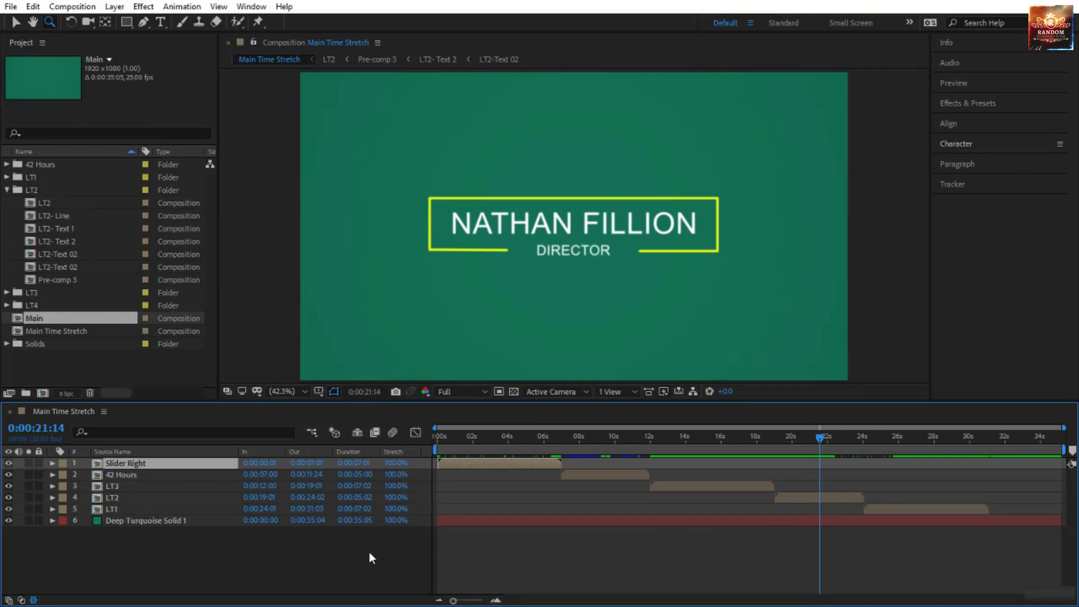
Step: Try stretch factors of 50% and 70% on the LT3 layer, and apply a new duration of 0:00:03:00 instead
left_click(397, 487)
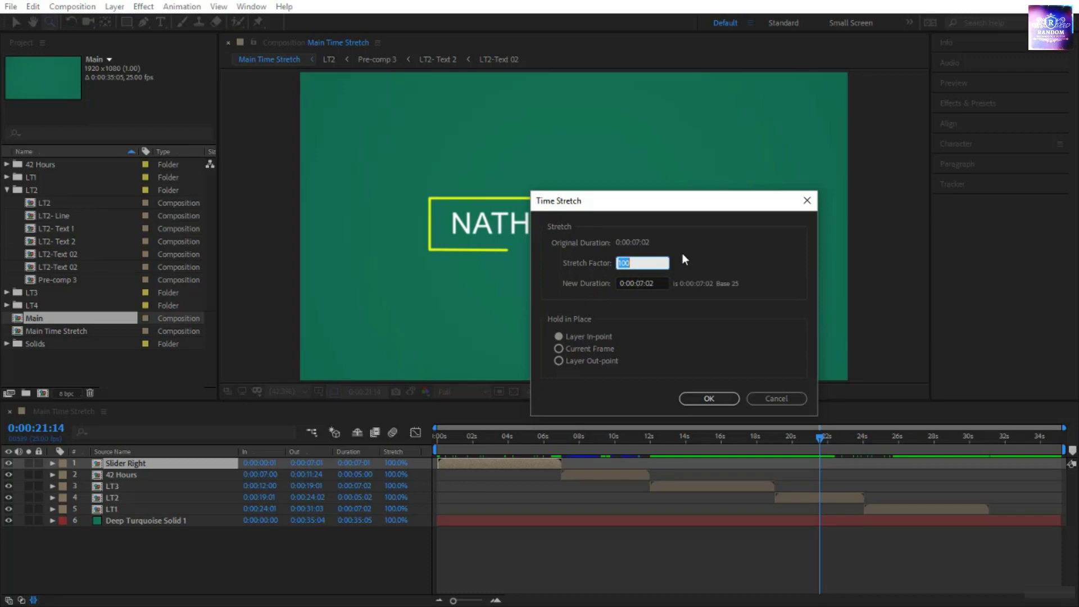
type("50")
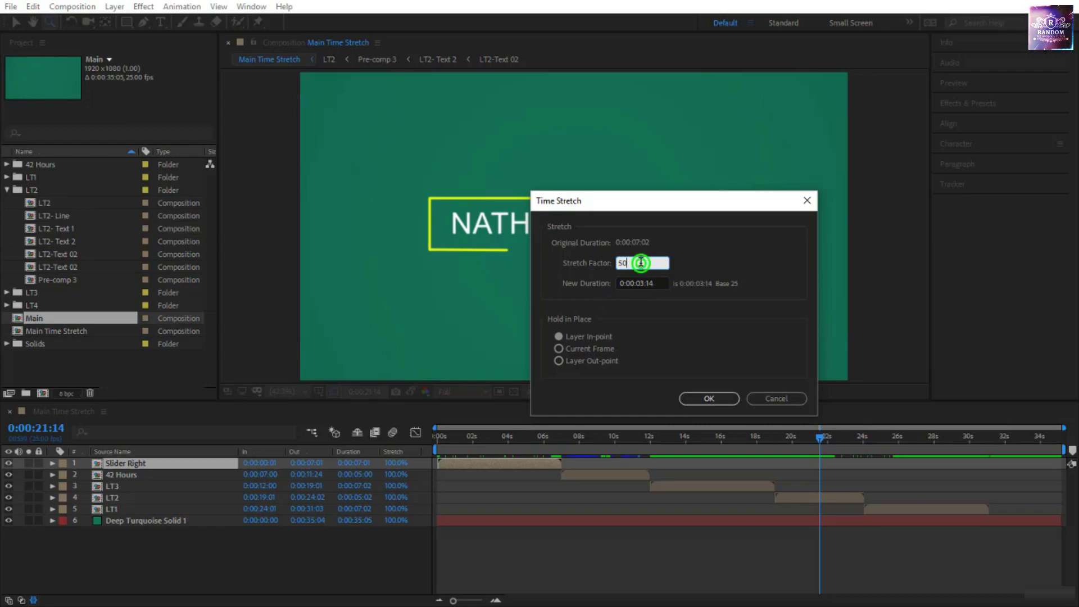
left_click_drag(640, 263, 618, 263)
type("70")
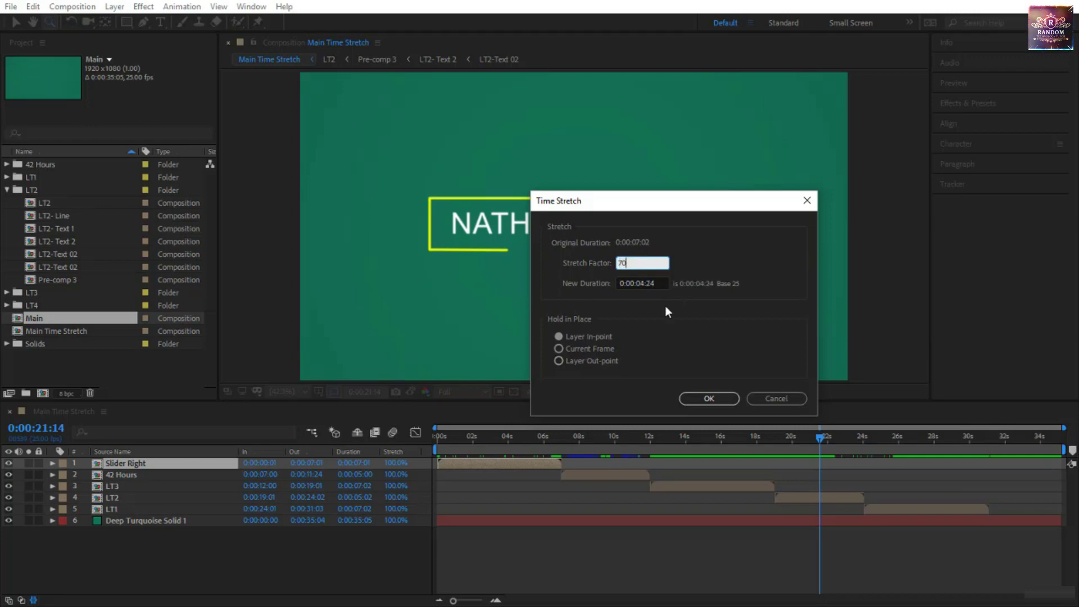
left_click_drag(657, 284, 585, 288)
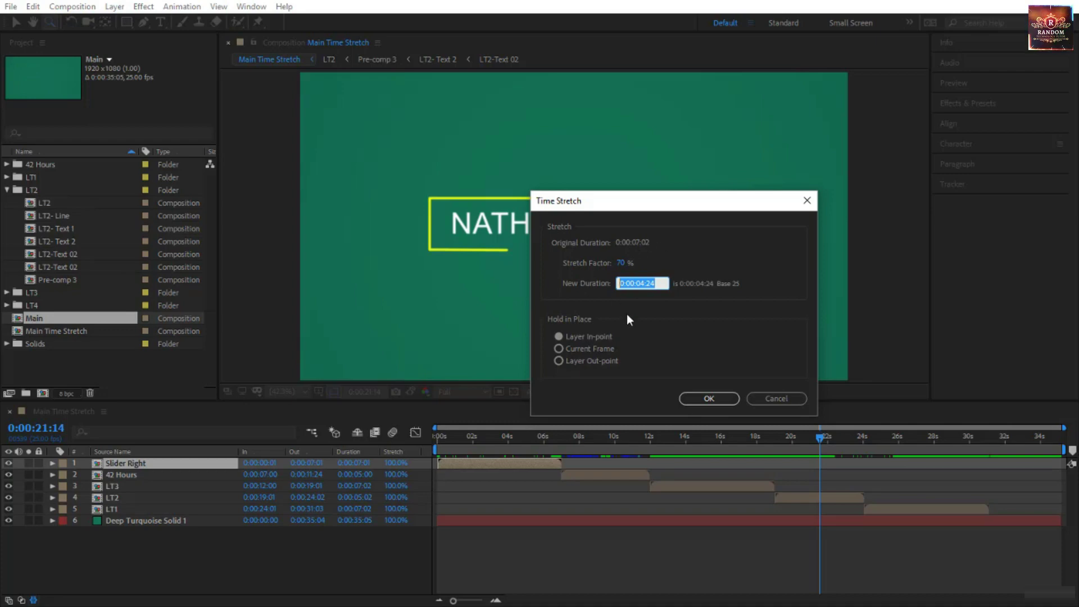
type("300")
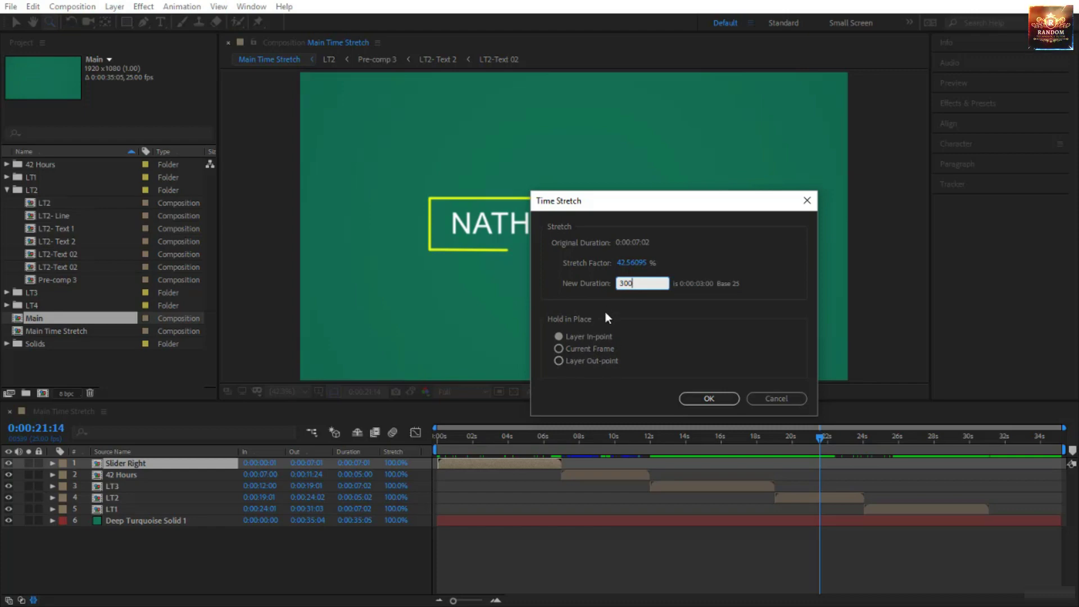
left_click(700, 399)
left_click(674, 493)
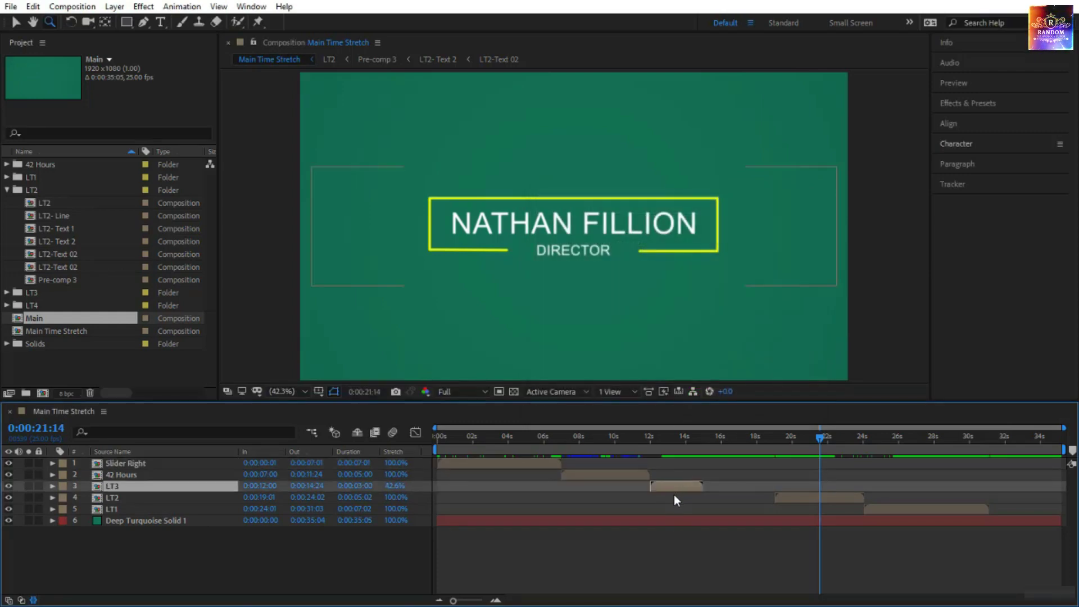
Step: Set the LT3 layer's stretch factor back to 100%
left_click(395, 486)
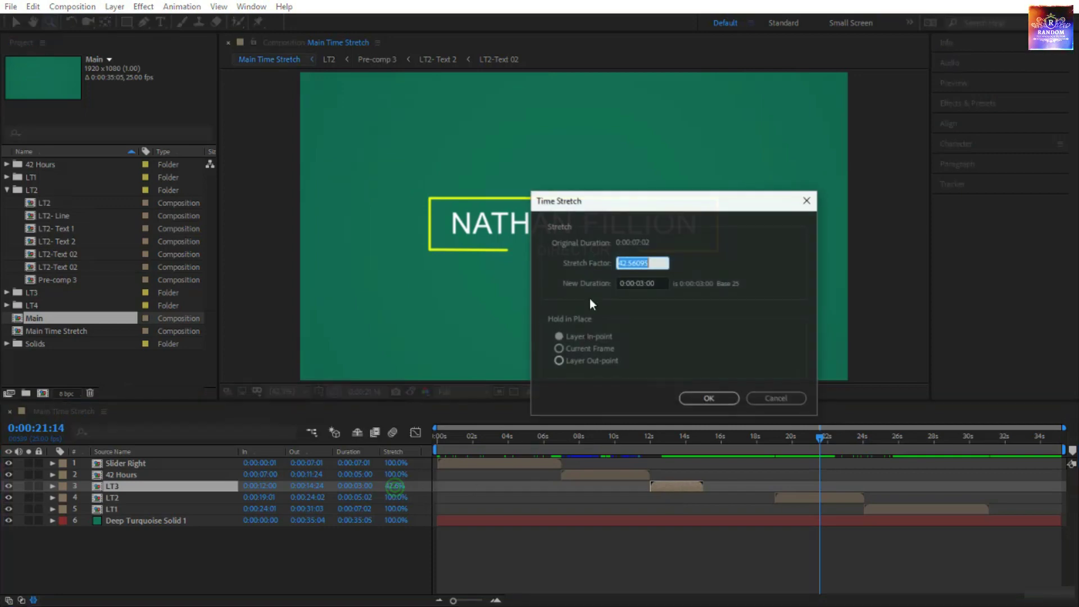
type("100")
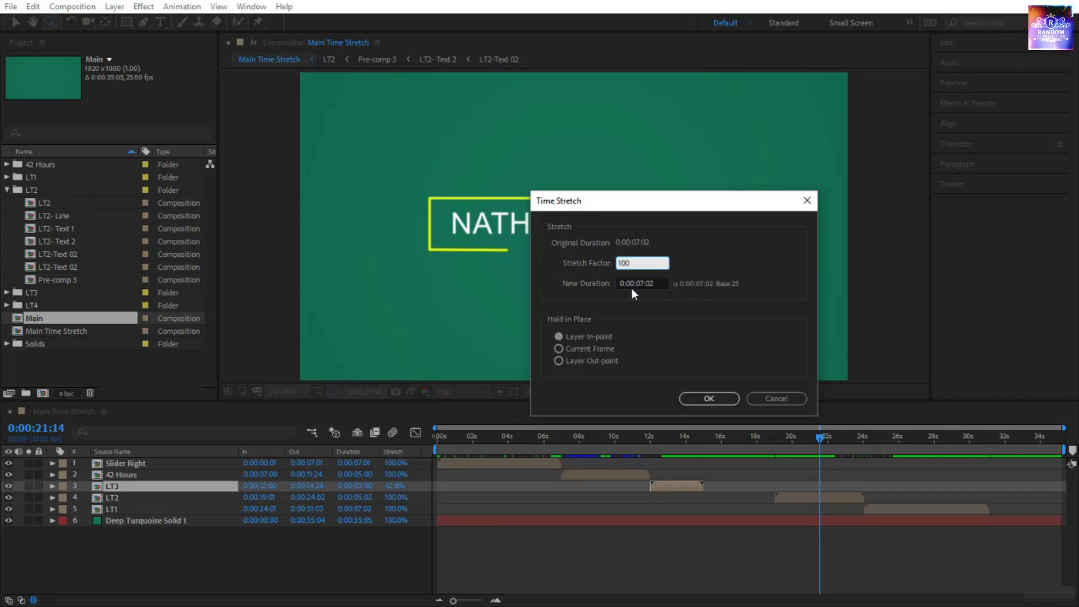
left_click(707, 397)
left_click(703, 487)
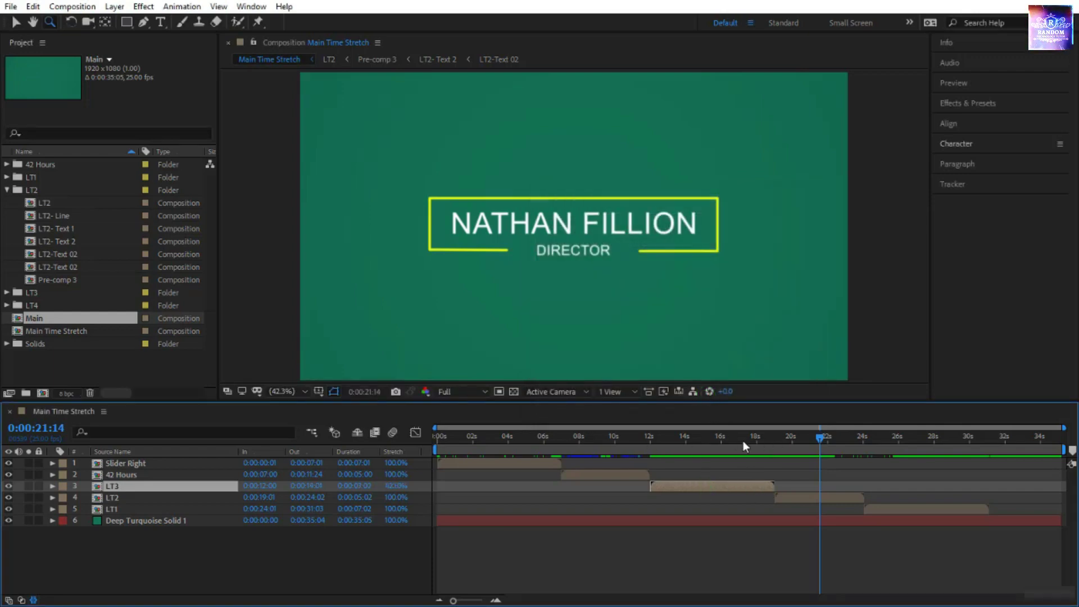
Step: With the playhead at 0:00:15:14, time-stretch the LT3 layer to a duration of 0:00:02:00, holding the Layer Out-point in place
left_click(713, 428)
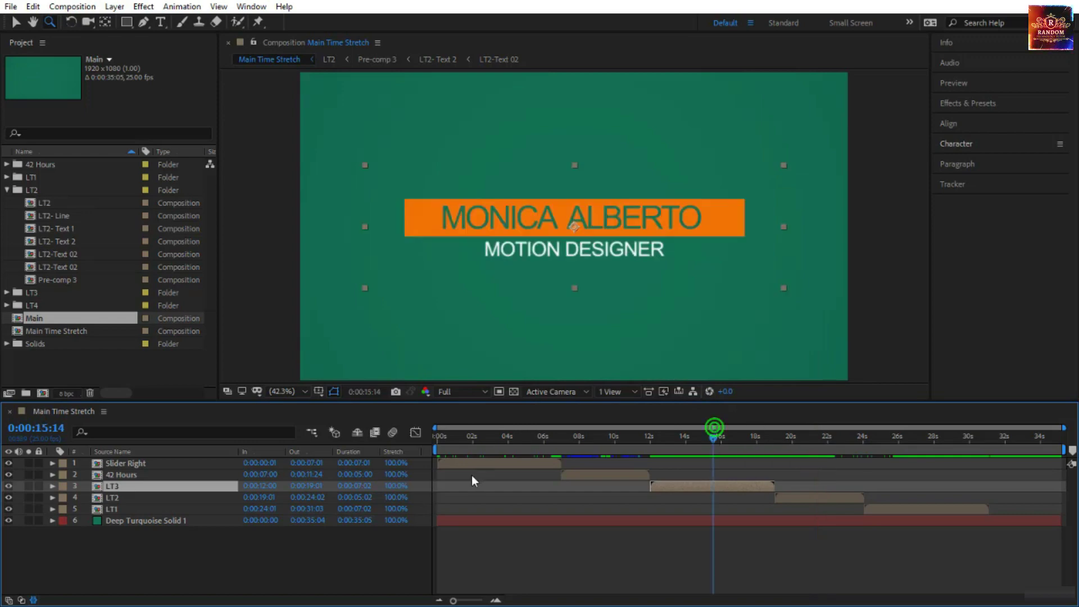
left_click(398, 486)
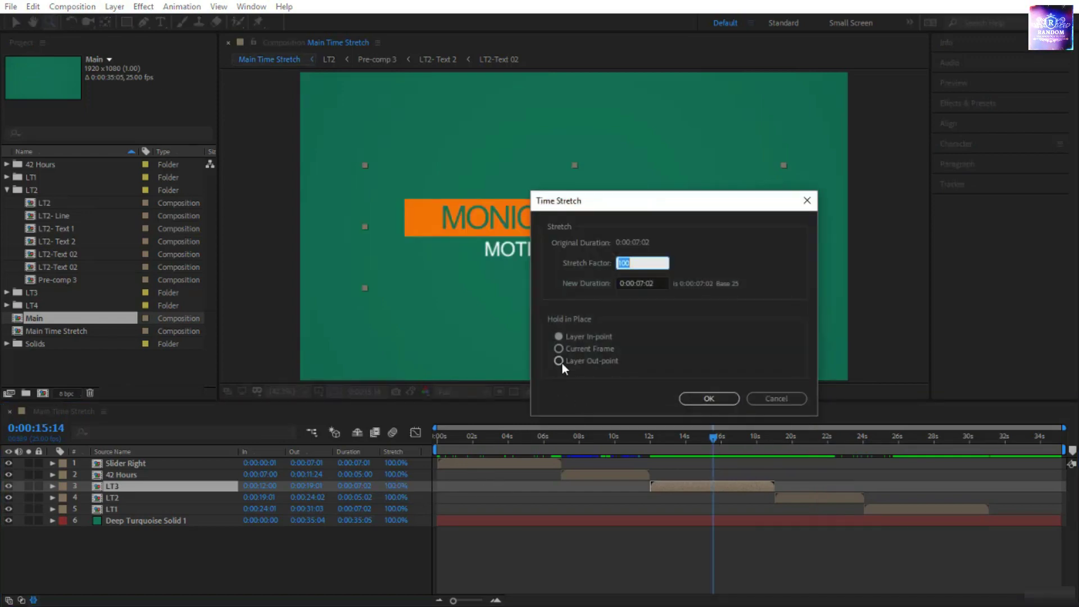
left_click(558, 362)
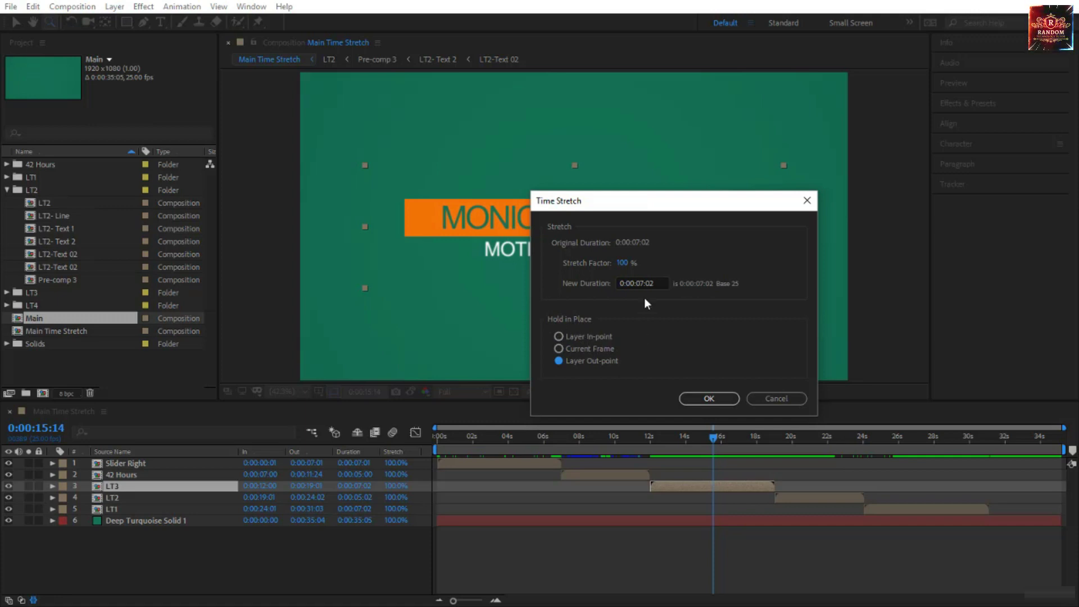
left_click_drag(654, 284, 595, 279)
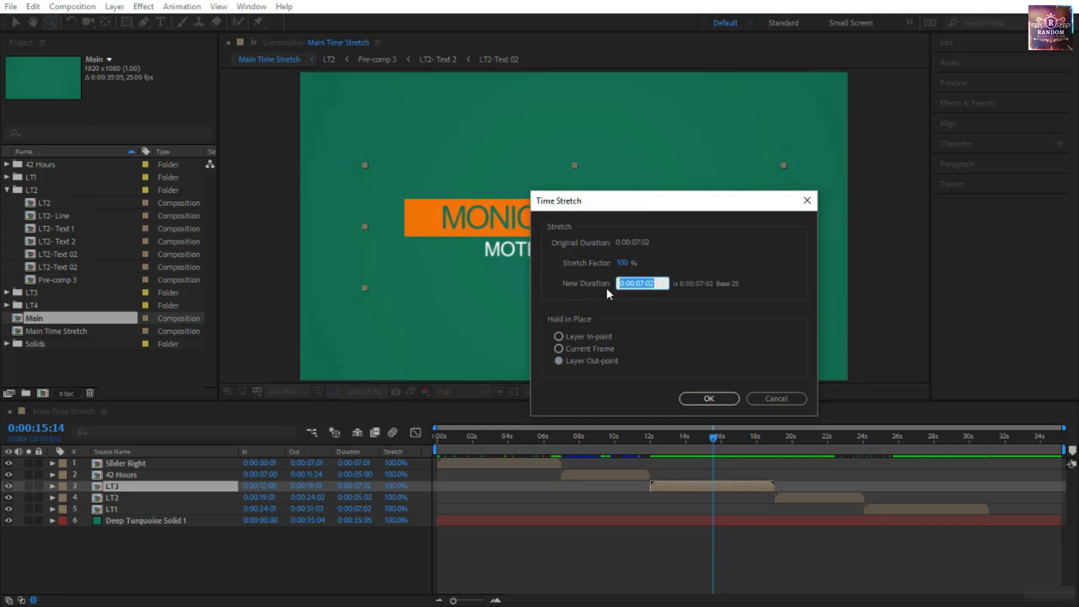
type("200")
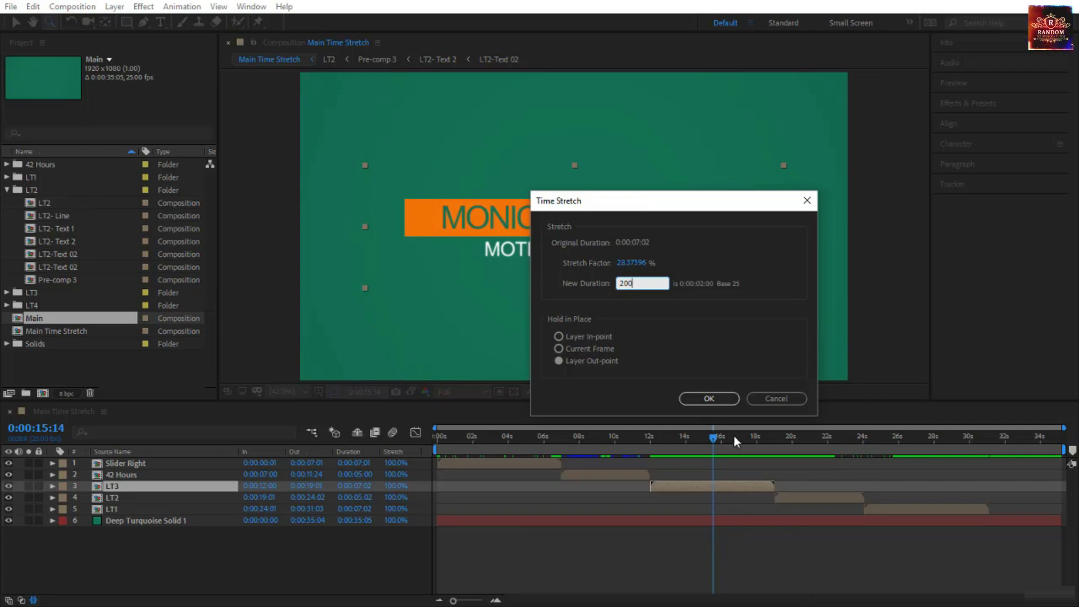
left_click(716, 399)
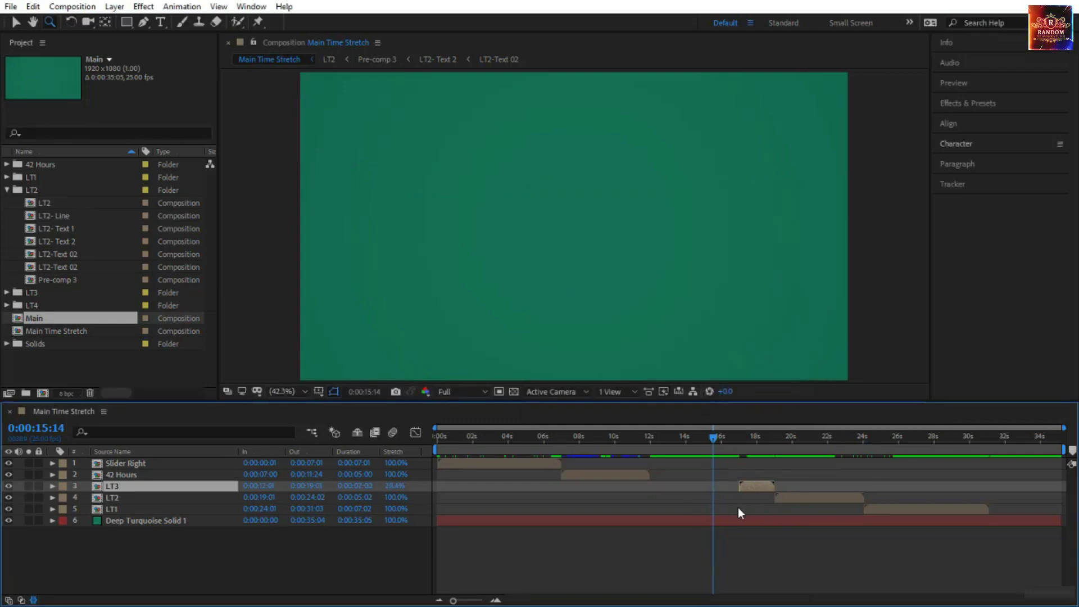
Step: Preview the shortened LT3 layer from 0:00:15:14, and undo its time stretch
key("space")
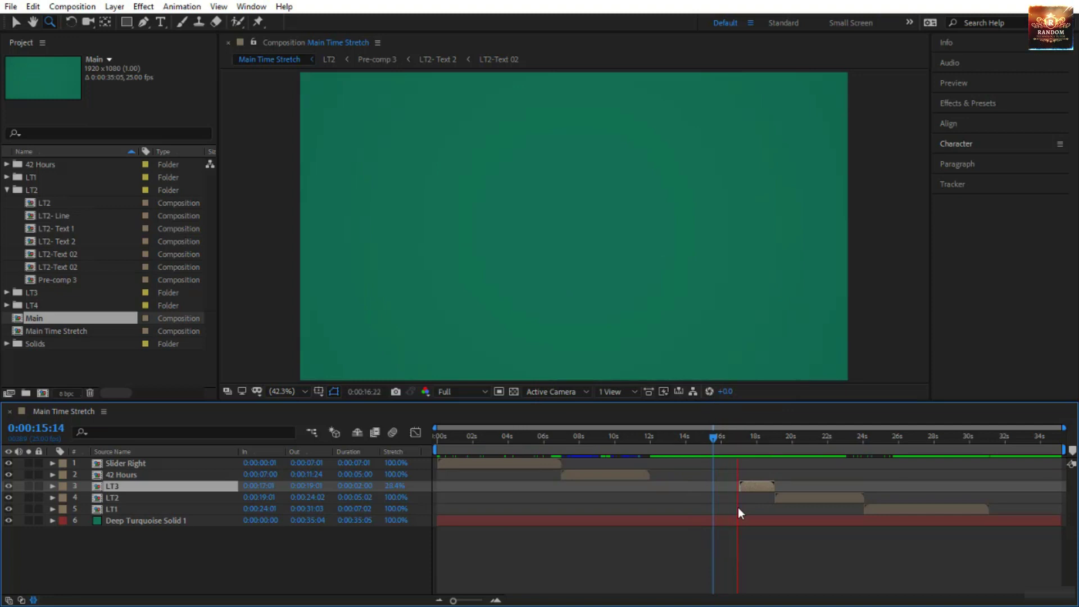
left_click(711, 437)
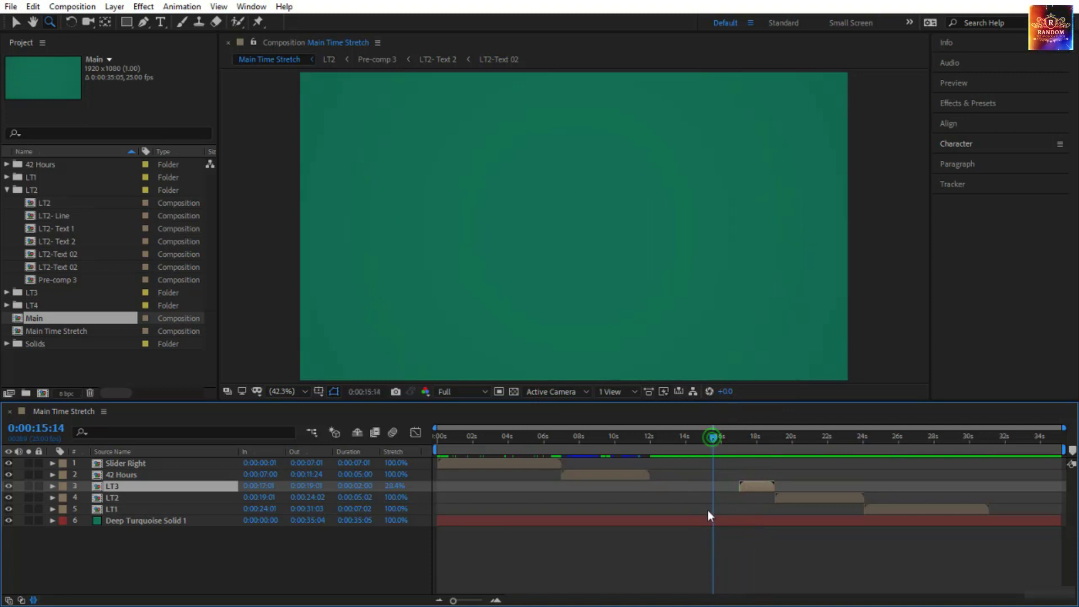
key("ctrl+z")
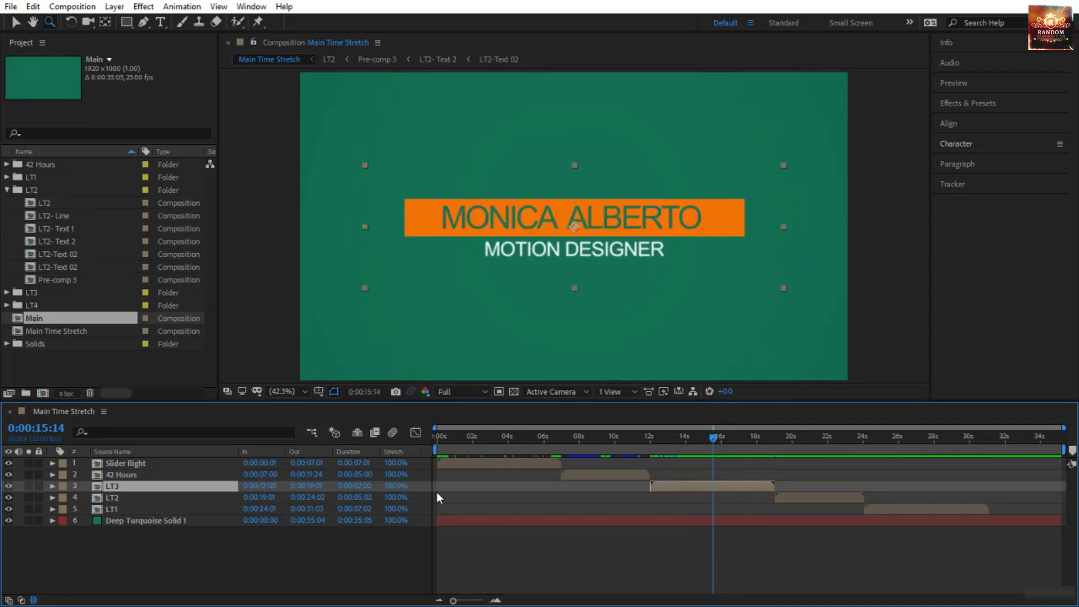
Step: Try stretching the LT3 layer to a duration of 0:00:15:00 with the Current Frame held in place, and undo it
left_click(400, 487)
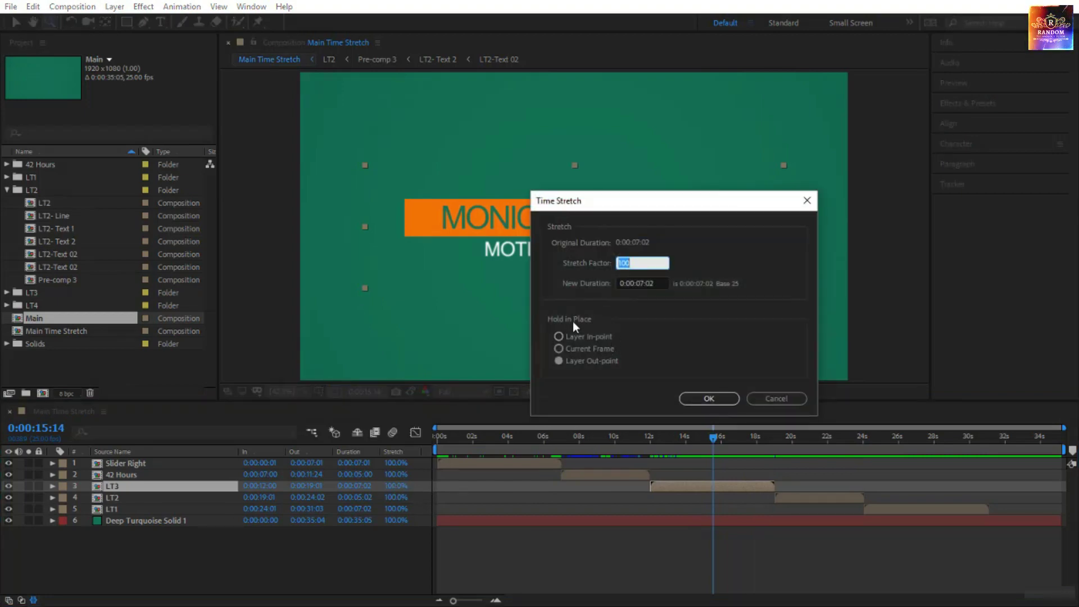
left_click(595, 347)
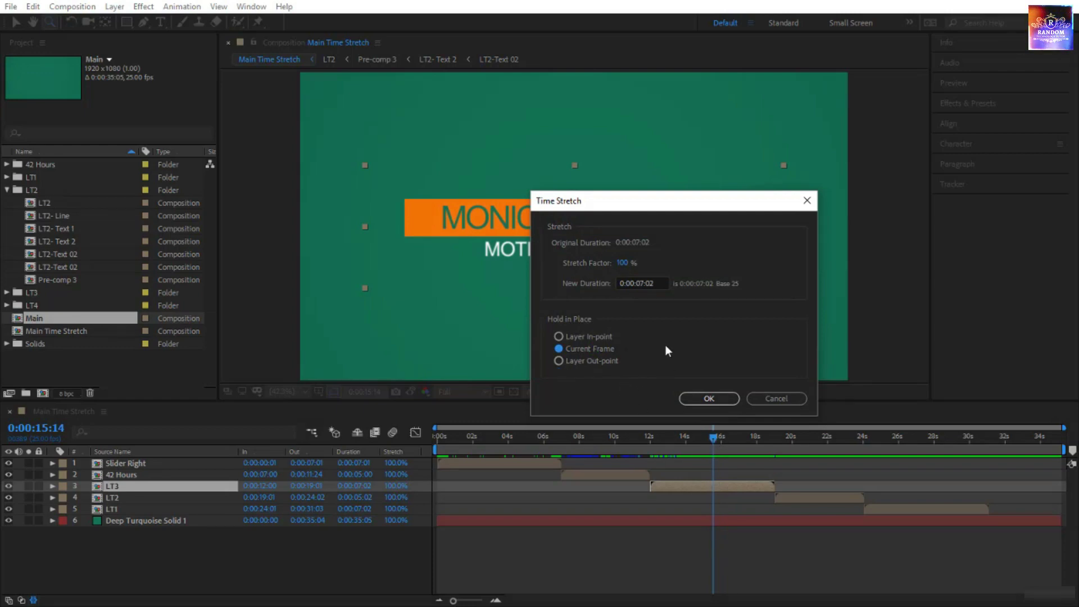
left_click_drag(660, 280, 547, 283)
type("1500")
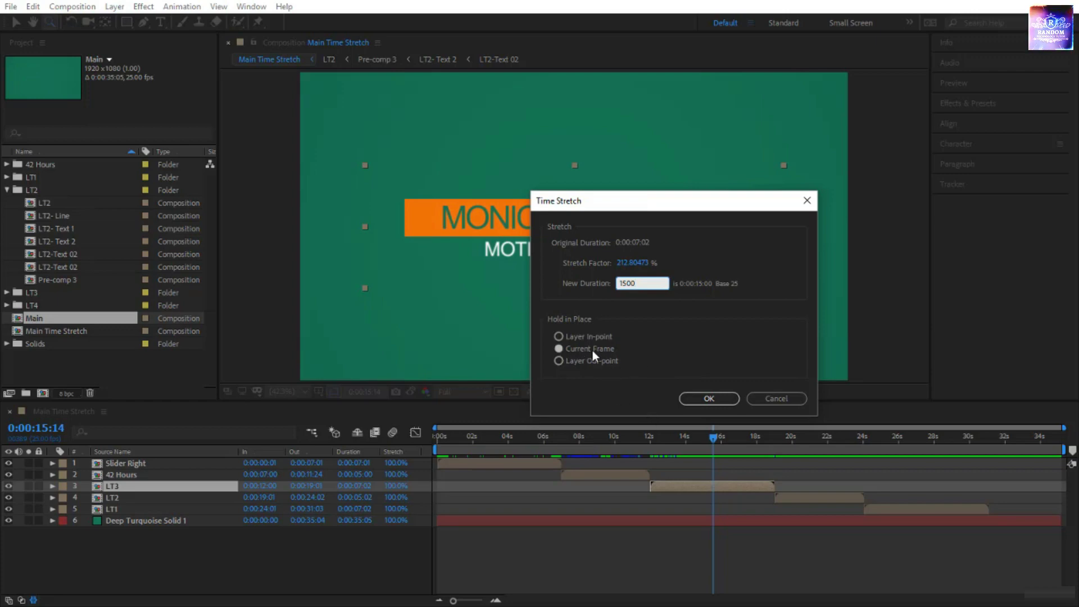
left_click(709, 398)
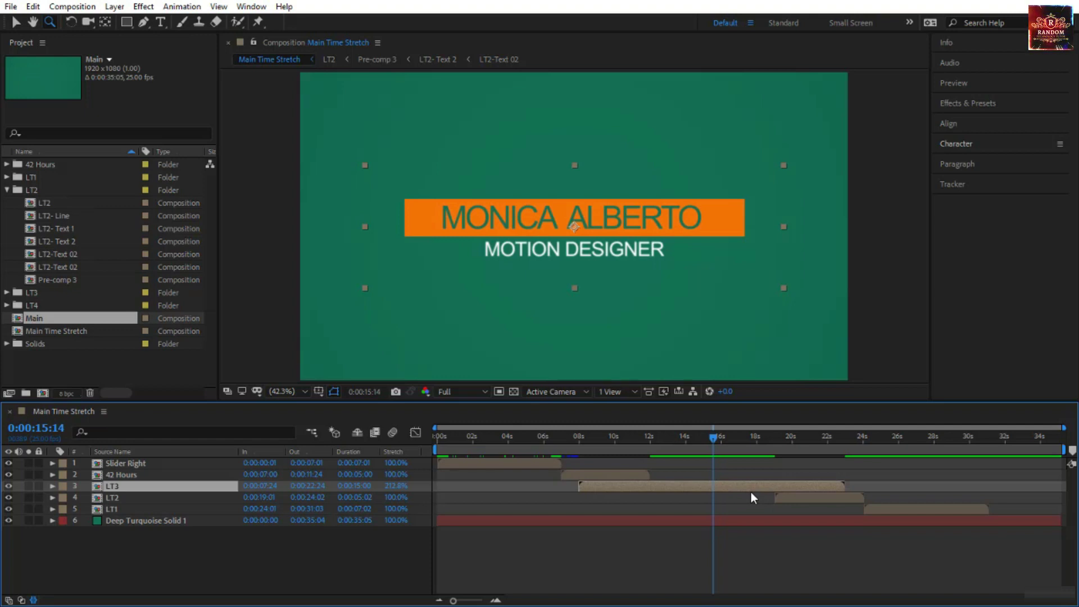
key("ctrl+z")
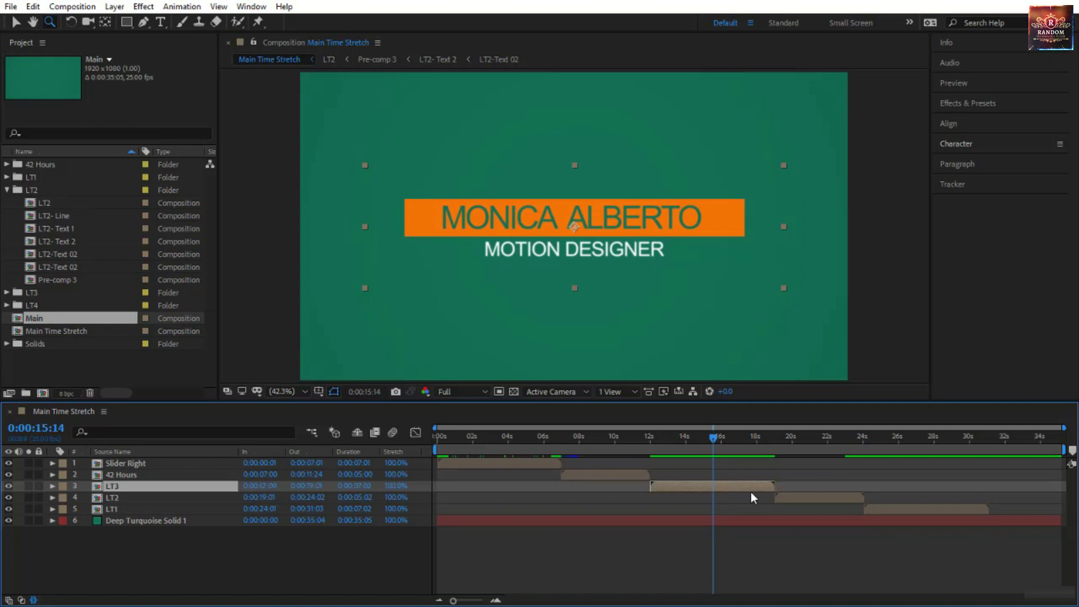
Step: With the playhead at 0:00:00:00, try reducing the stretch of layers Slider Right through LT1 together to 48%, and undo it
left_click_drag(711, 435, 423, 464)
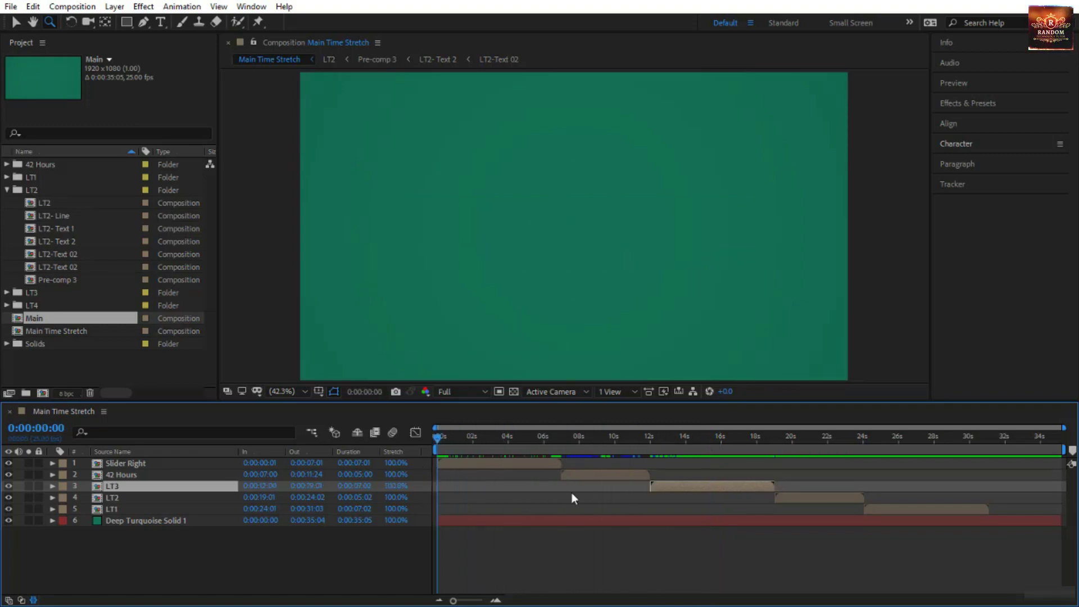
left_click(203, 467)
left_click(190, 505, "shift")
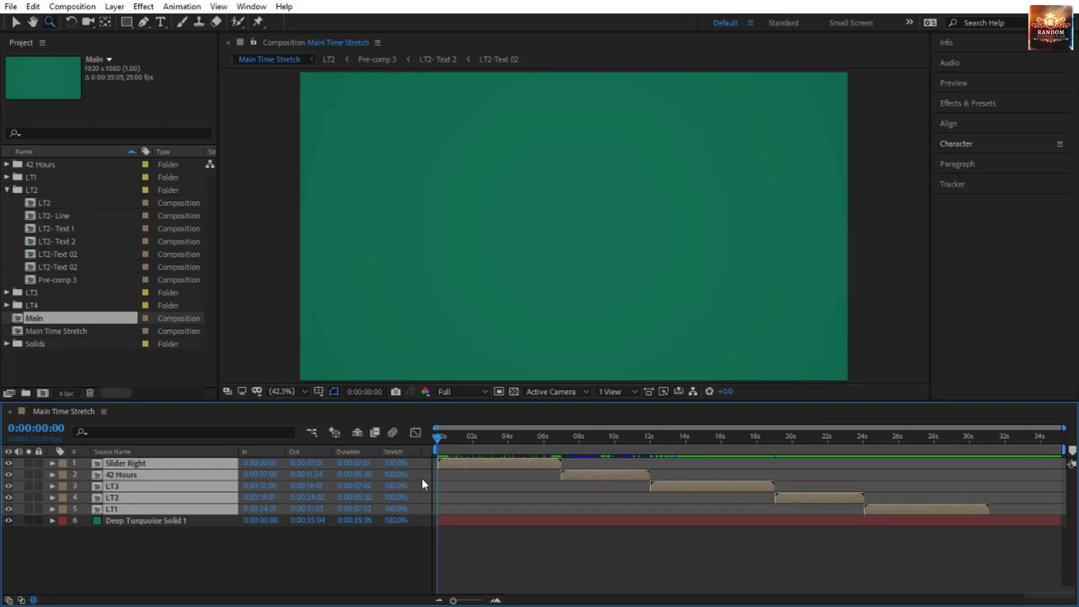
left_click(393, 466)
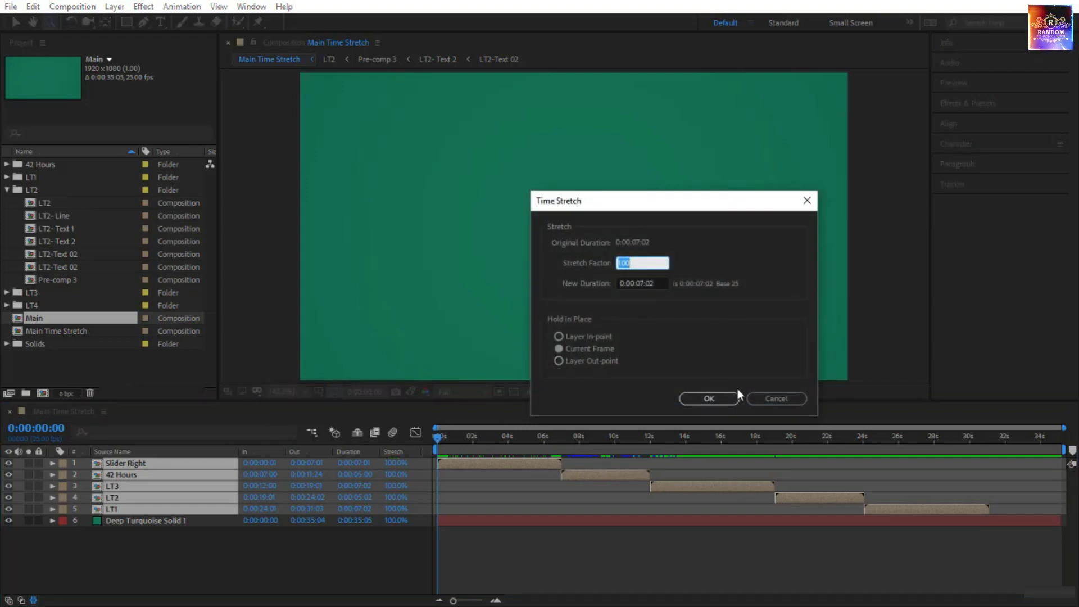
left_click(769, 399)
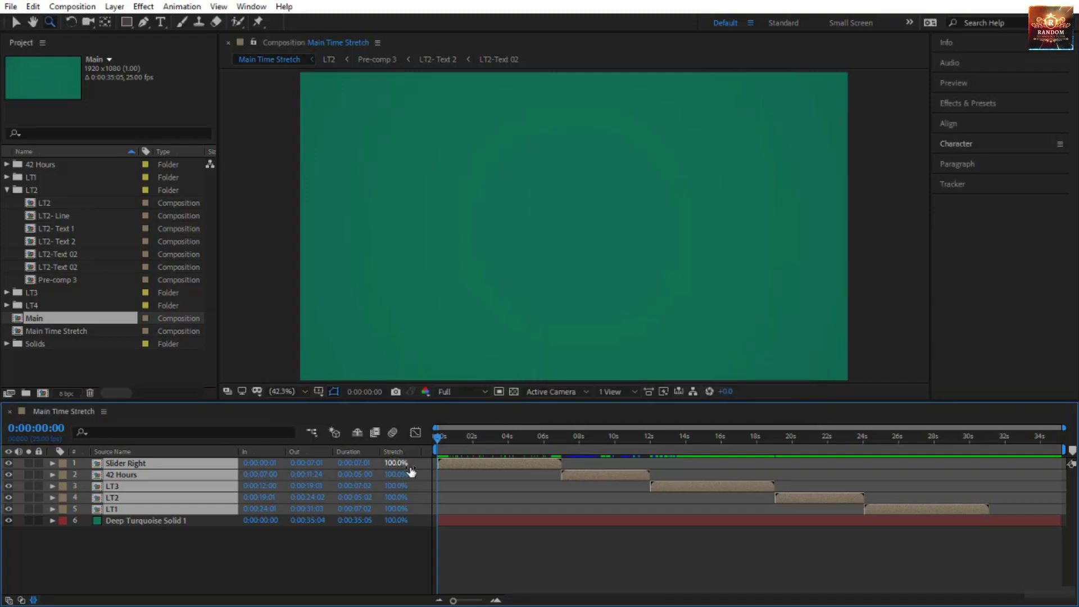
left_click_drag(403, 467, 373, 473)
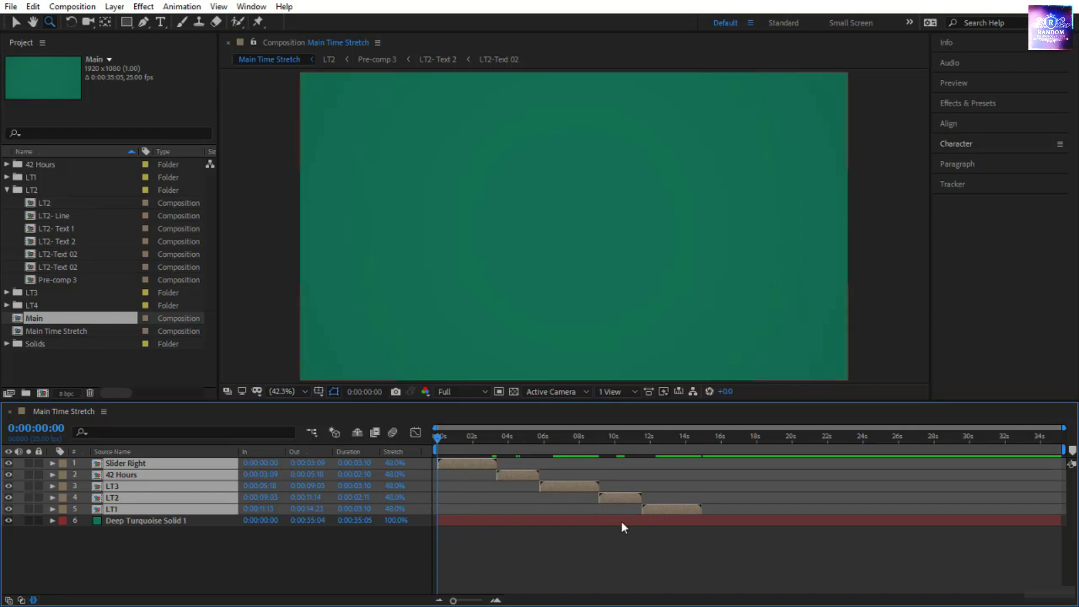
key("ctrl+z")
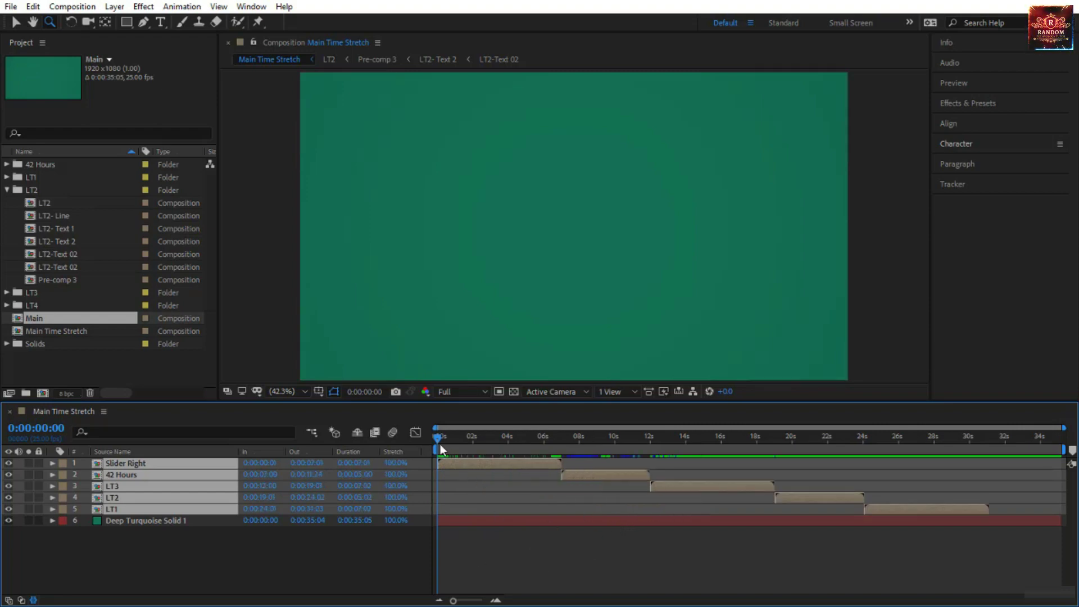
Step: Try retiming layers Slider Right through LT1 together with the playhead at LT1's out-point, 0:00:31:03, ending back at 100% stretch
left_click(441, 438)
left_click_drag(441, 437, 943, 490)
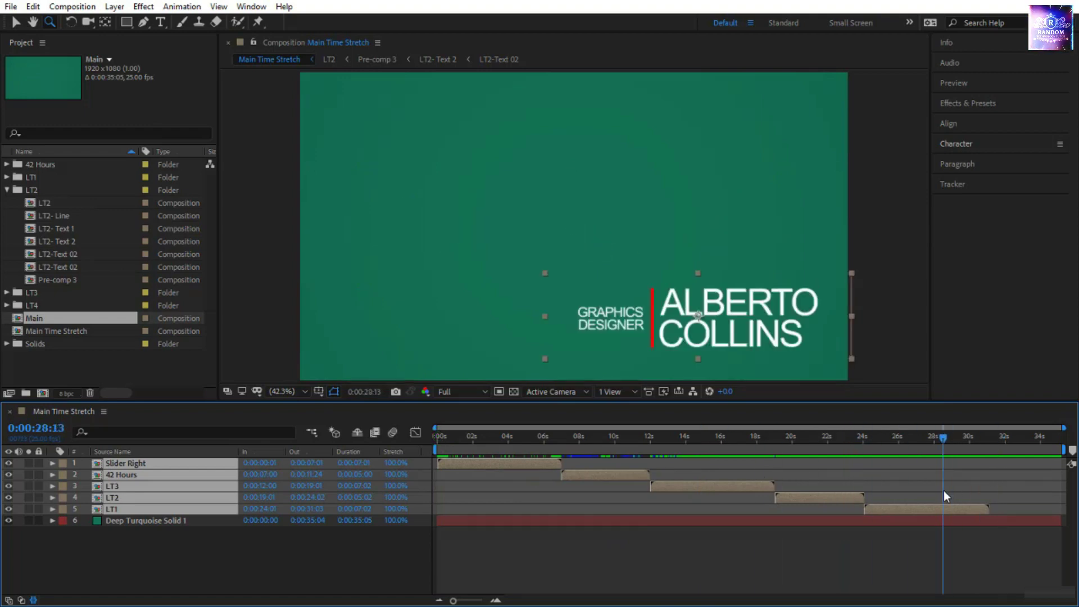
left_click(896, 554)
left_click(899, 509)
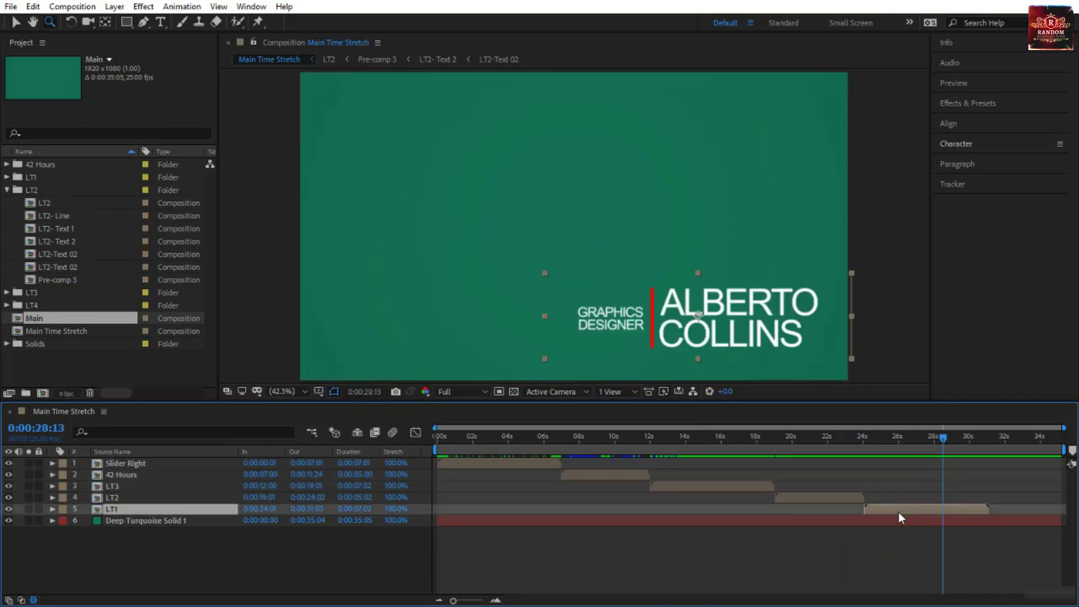
key("o")
left_click(127, 466, "shift")
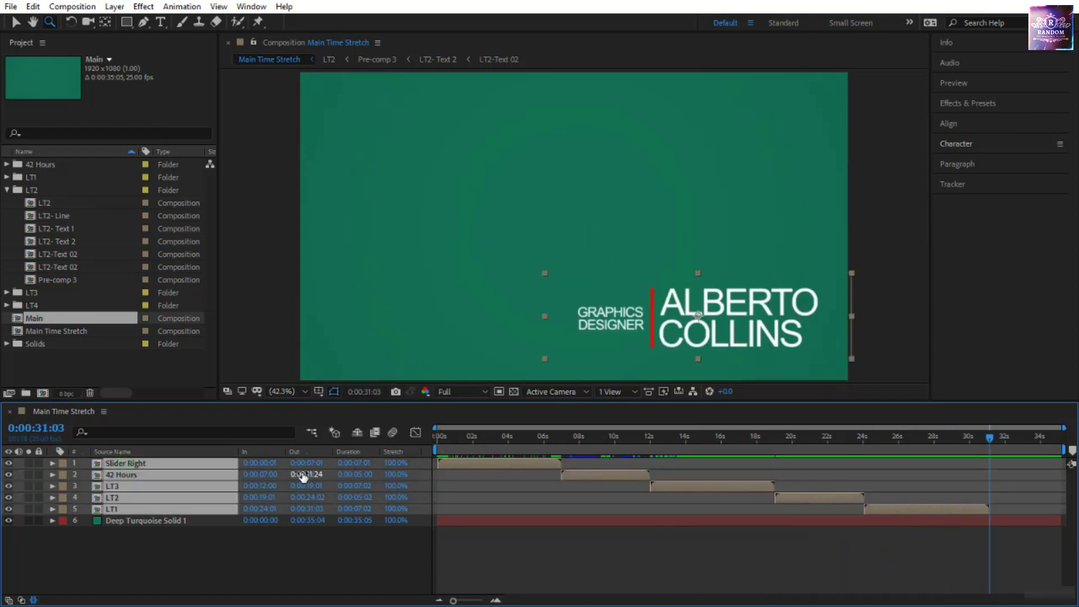
left_click_drag(403, 466, 370, 468)
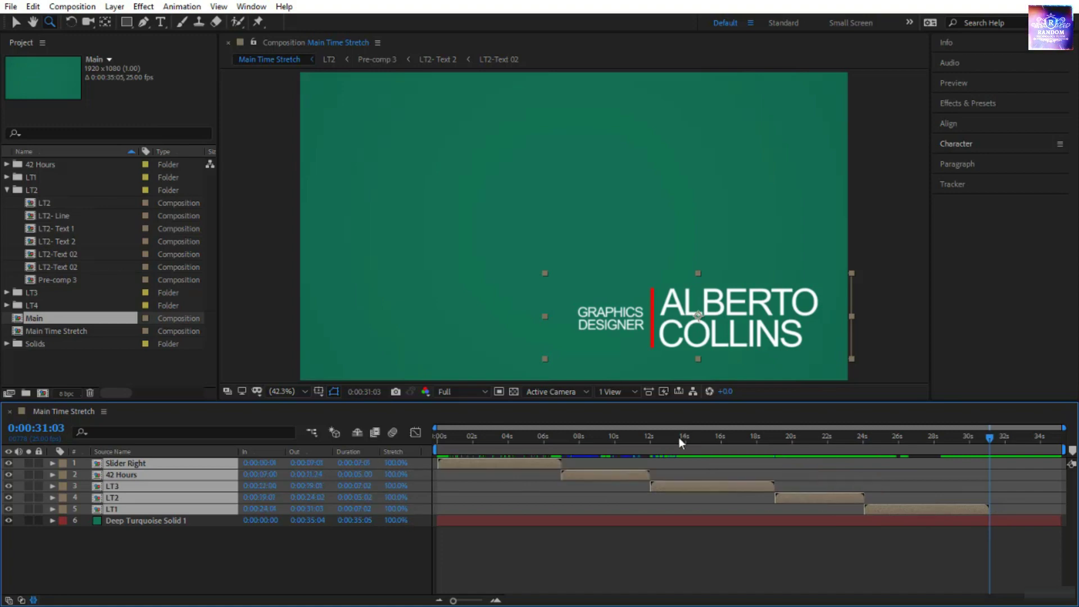
Step: From the composition start, stretch layers Slider Right through LT1 together to 113.3% and preview the retimed sequence
left_click(678, 437)
key("Home")
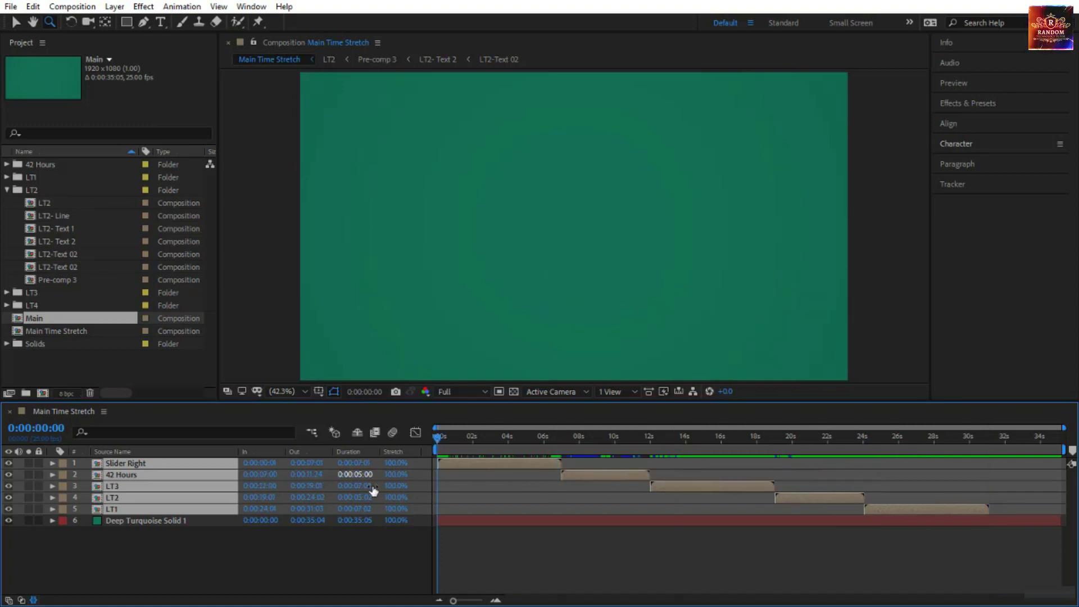
mouse_move(396, 474)
left_mouse_down()
mouse_move(415, 477)
mouse_move(401, 484)
left_mouse_up()
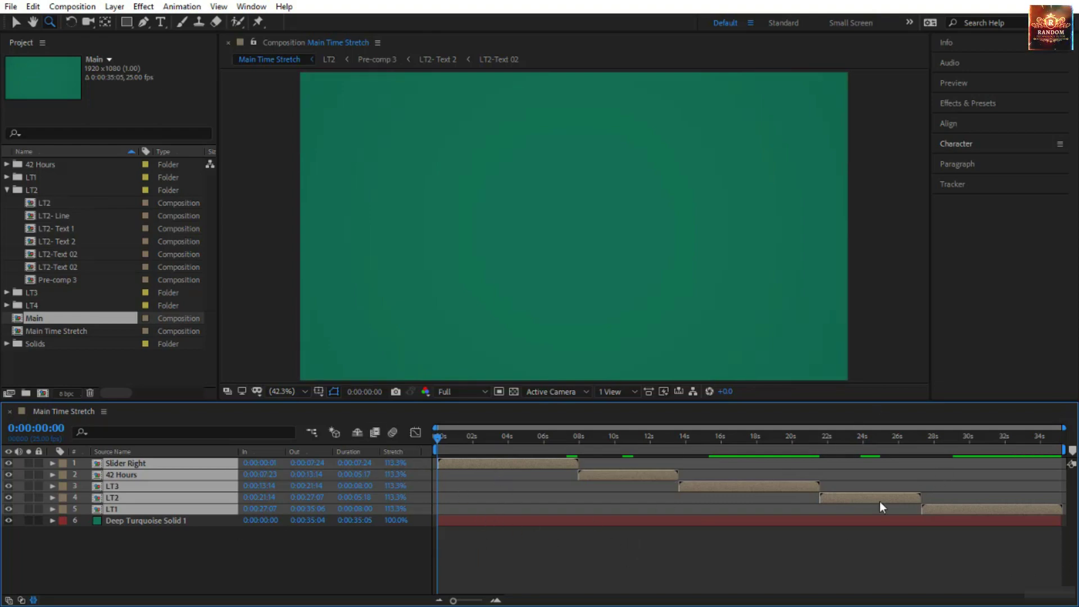
key("space")
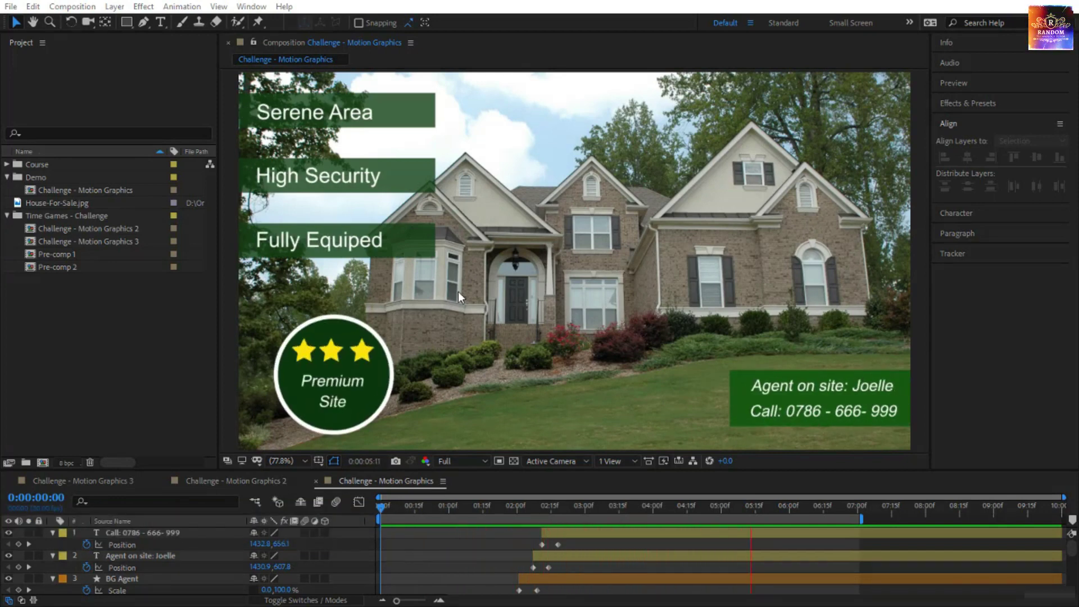
Step: Preview the Challenge - Motion Graphics 2 composition, and then Challenge - Motion Graphics 3 from its start
left_click(275, 485)
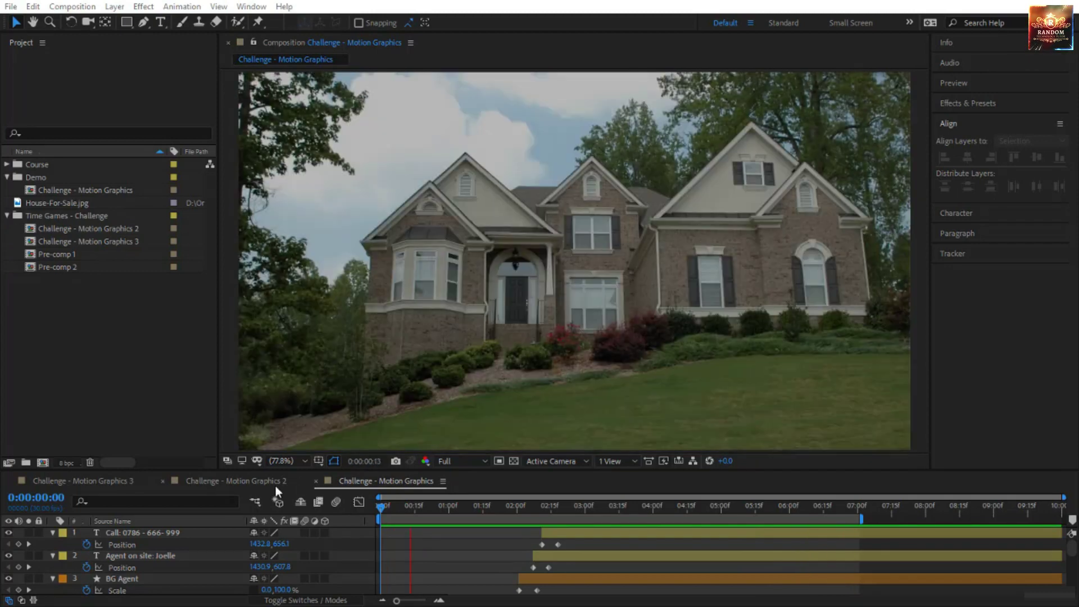
key("space")
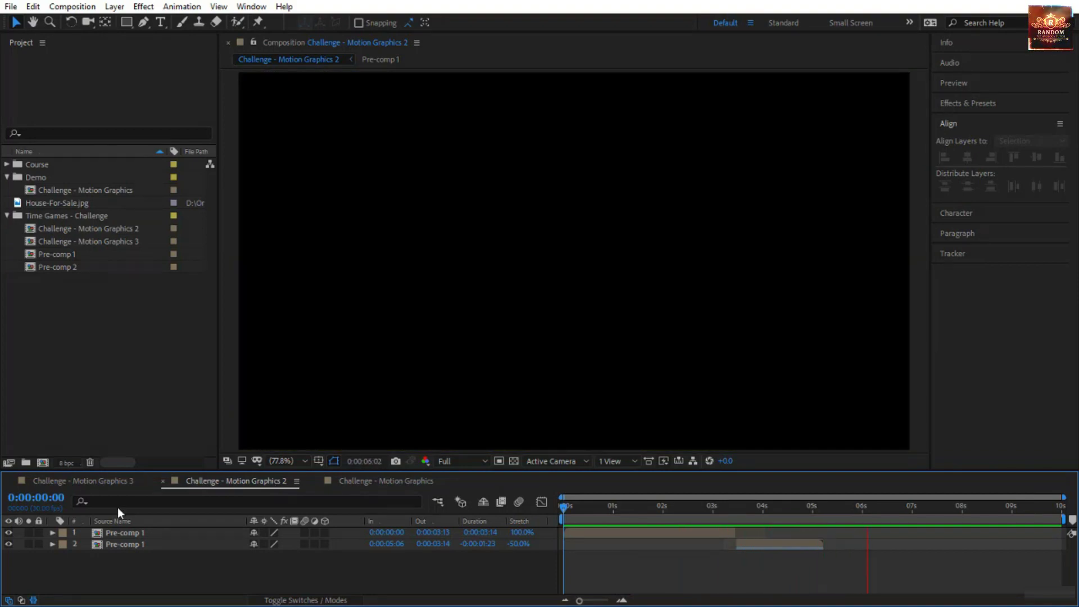
left_click(110, 484)
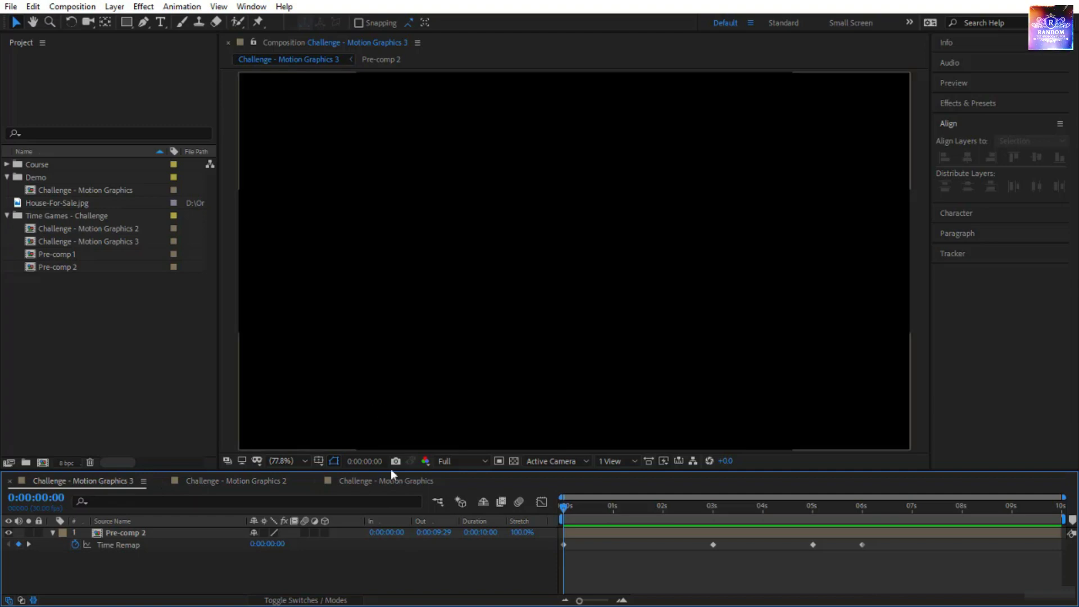
key("space")
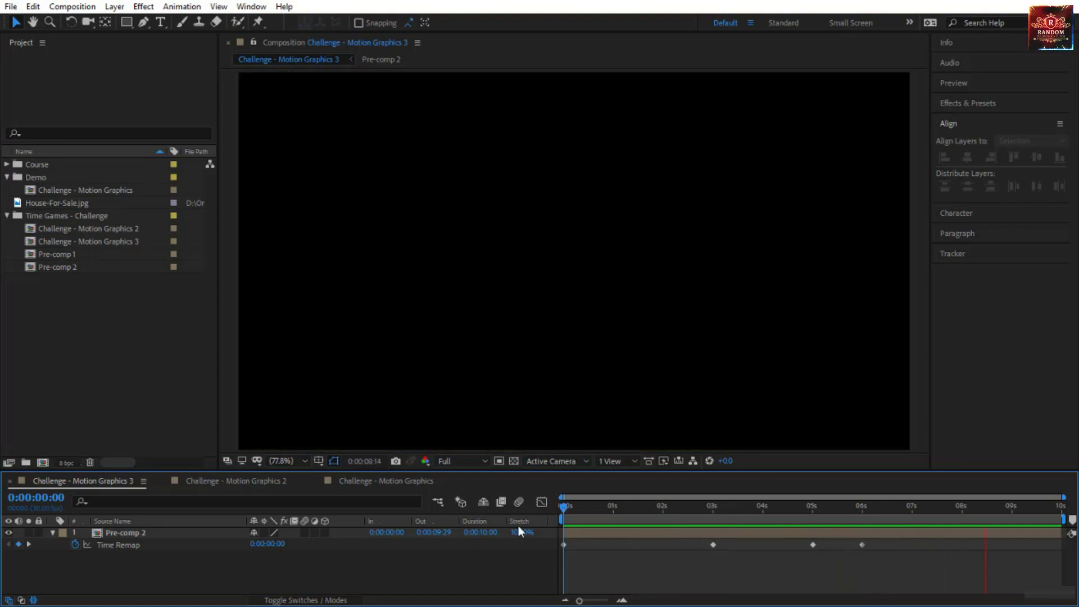
left_click(563, 508)
key("space")
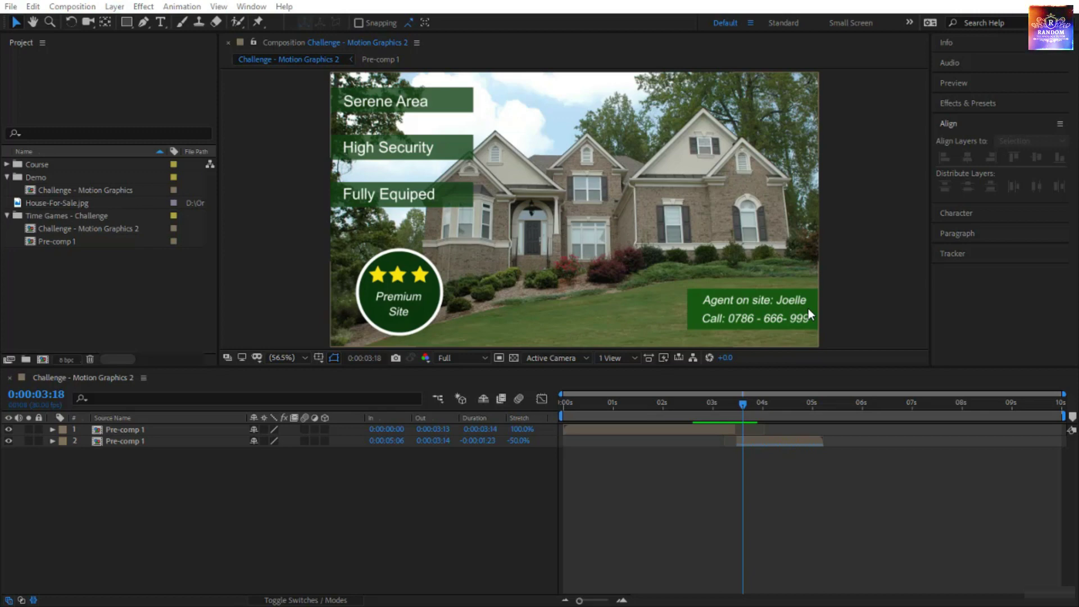
Step: Duplicate the Challenge - Motion Graphics composition into the Time Games - Challenge folder, and open the copy as the only timeline
left_click(122, 191)
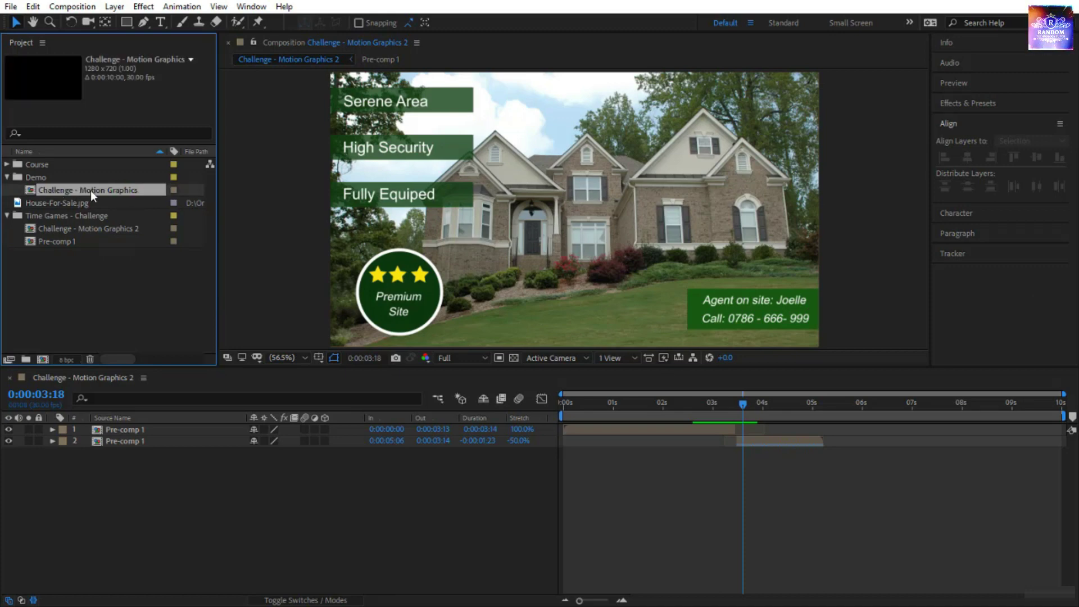
key("ctrl+d")
left_click_drag(132, 204, 68, 240)
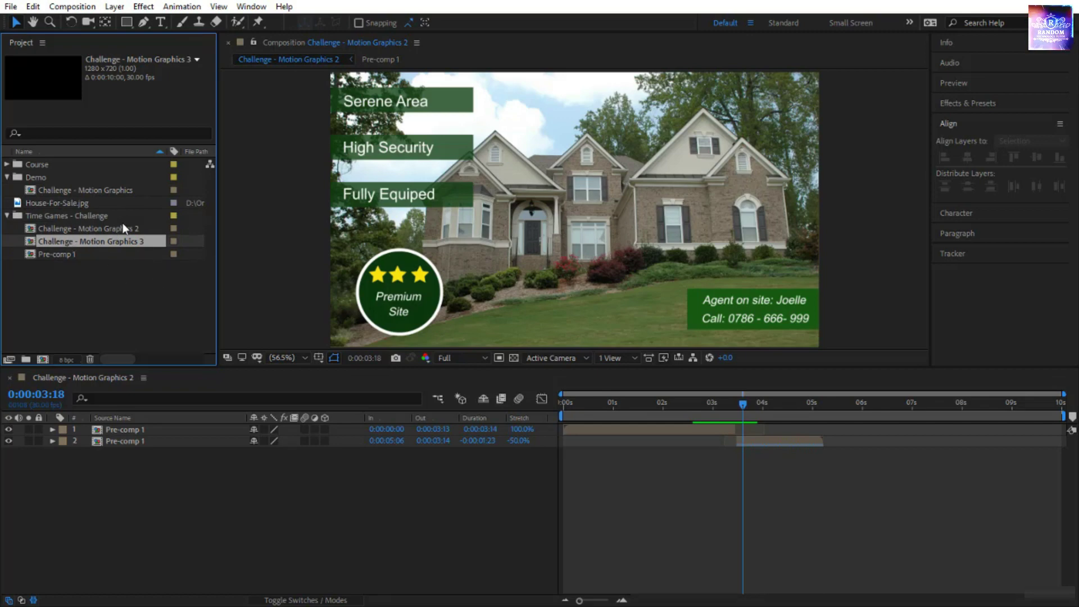
double_click(124, 243)
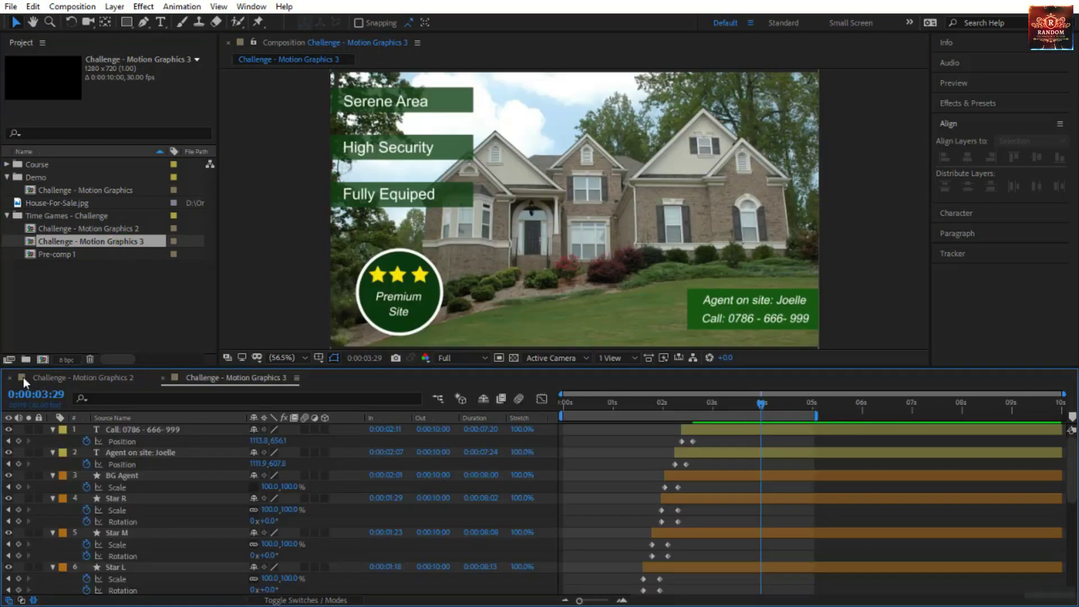
left_click(10, 379)
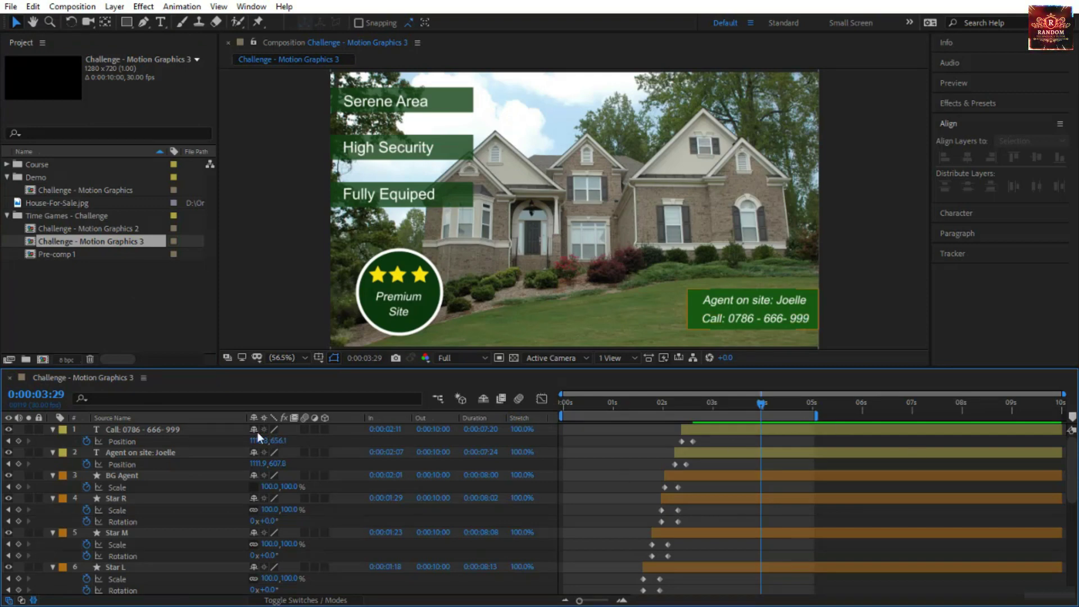
Step: Trim the out-points of all layers in Challenge - Motion Graphics 3 to 0:00:04:00
left_click(43, 395)
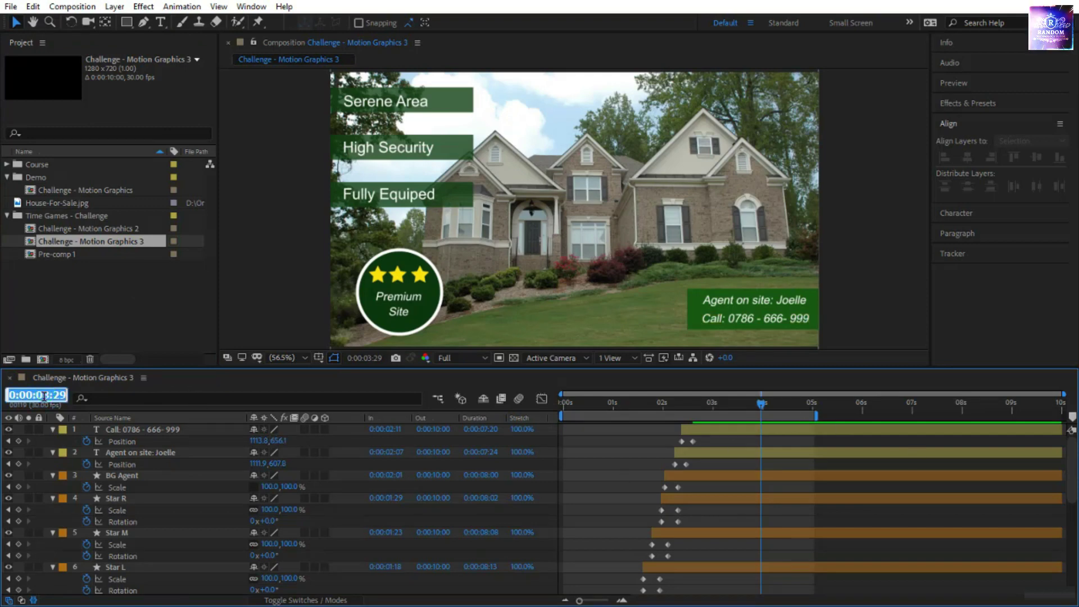
type("400")
key("Return")
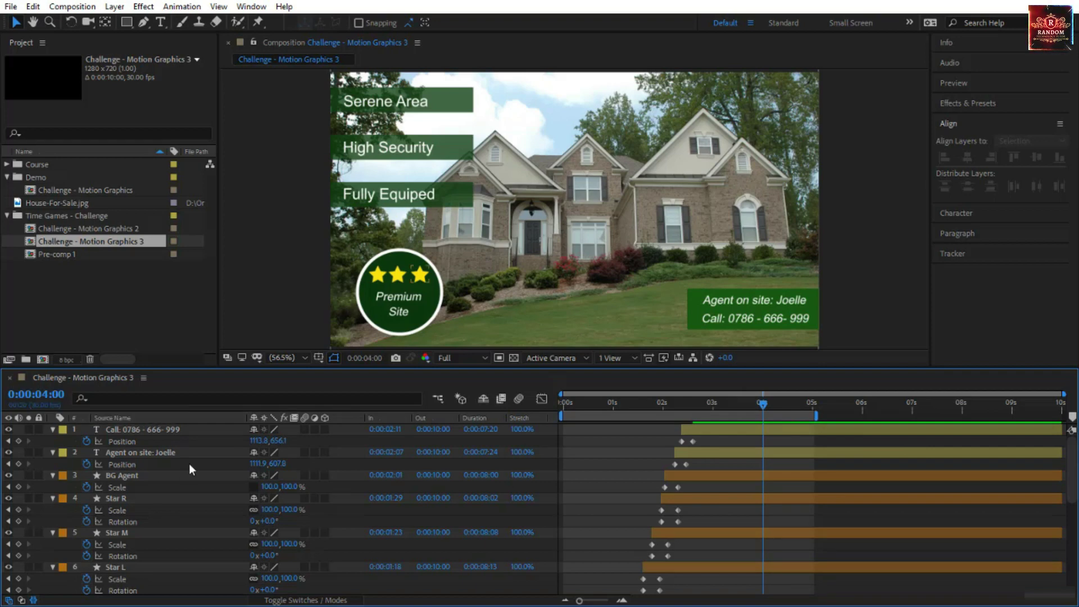
left_click(195, 430)
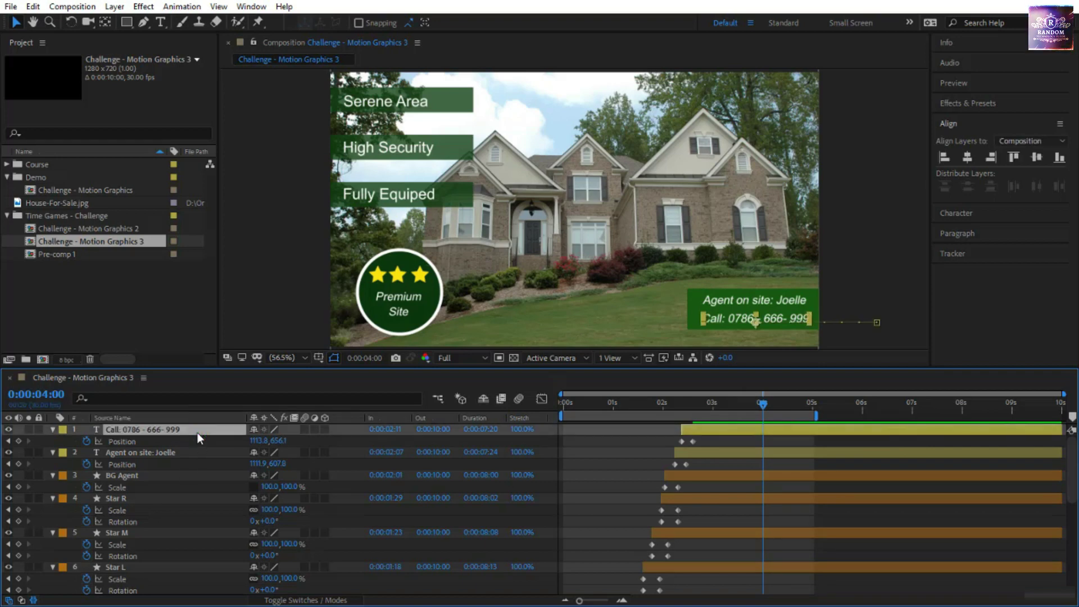
key("ctrl+a")
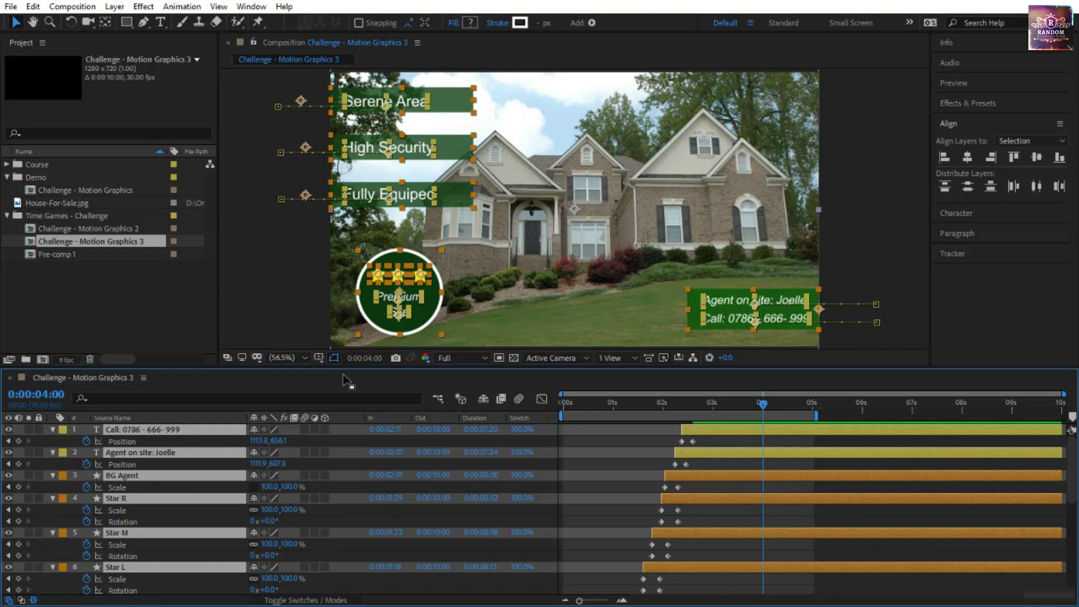
key("alt+bracketright")
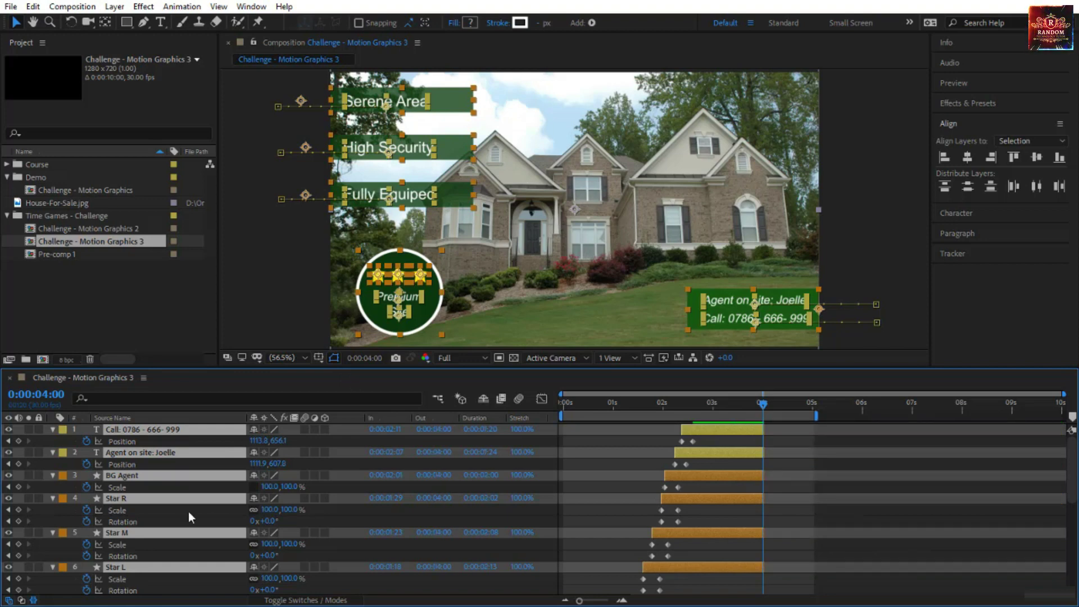
Step: Pre-compose all selected layers as Pre-comp 2, moving all attributes and adjusting the composition duration to the layers' time span
right_click(220, 454)
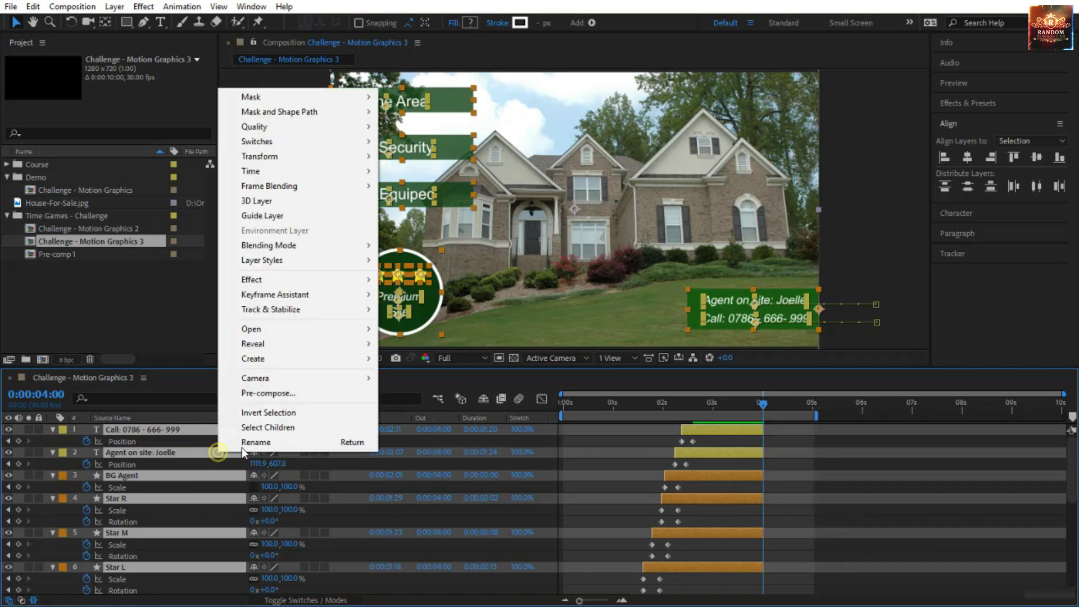
left_click(277, 392)
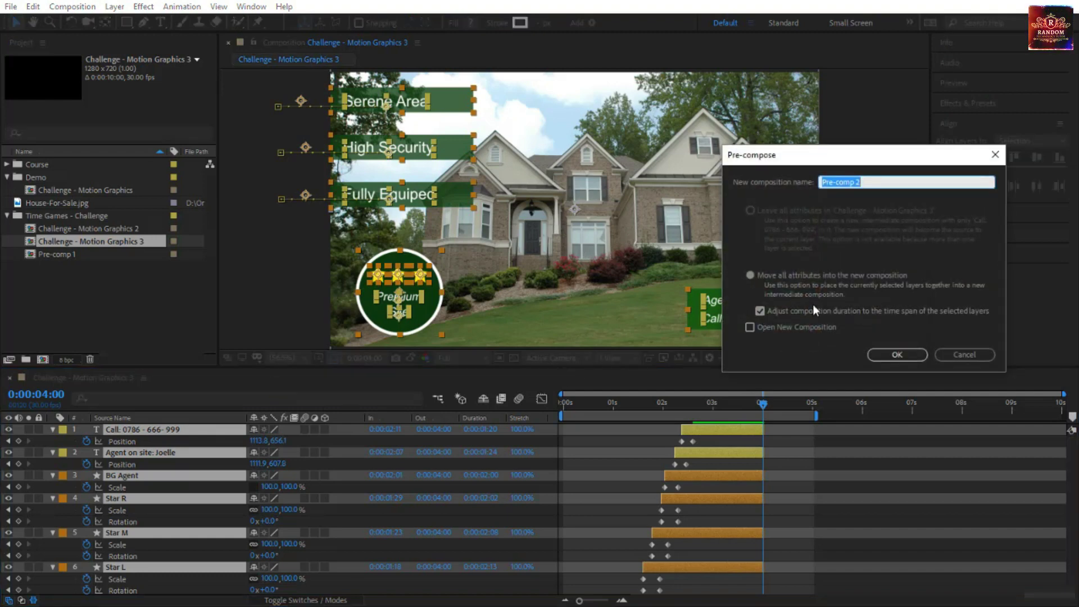
left_click(896, 354)
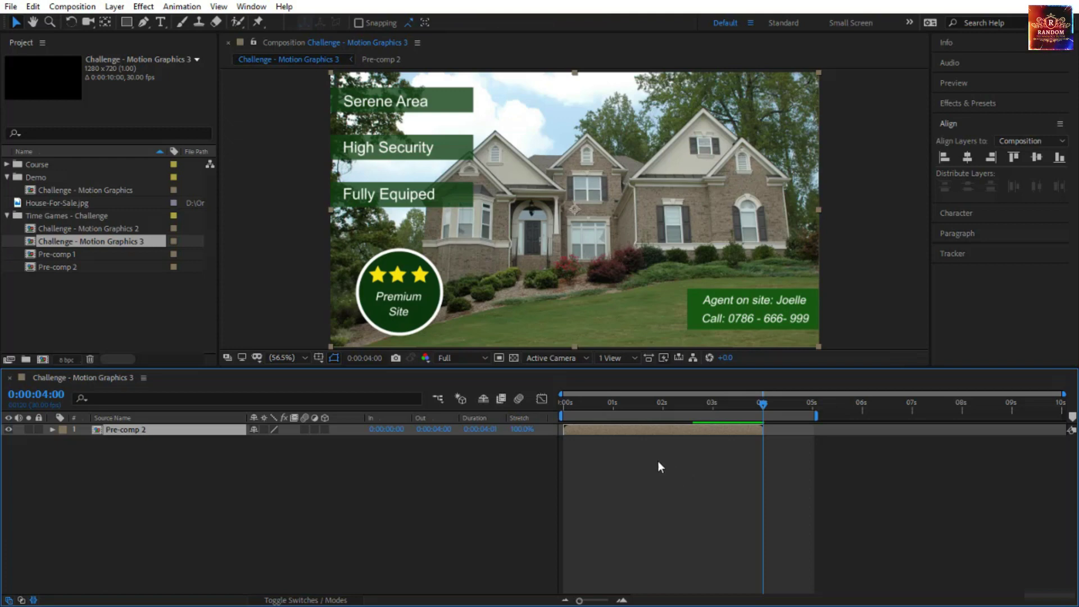
left_click(658, 461)
Step: Enable time remapping on the Pre-comp 2 layer with its out-point extended to the composition's end, and go to frame 0:00:04:01
right_click(212, 429)
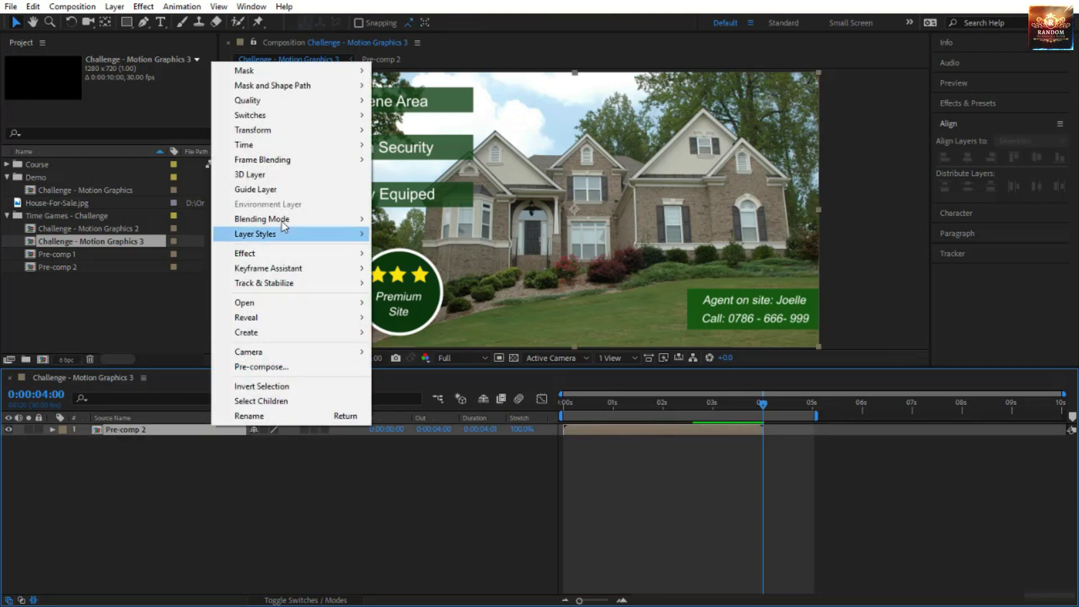
mouse_move(313, 148)
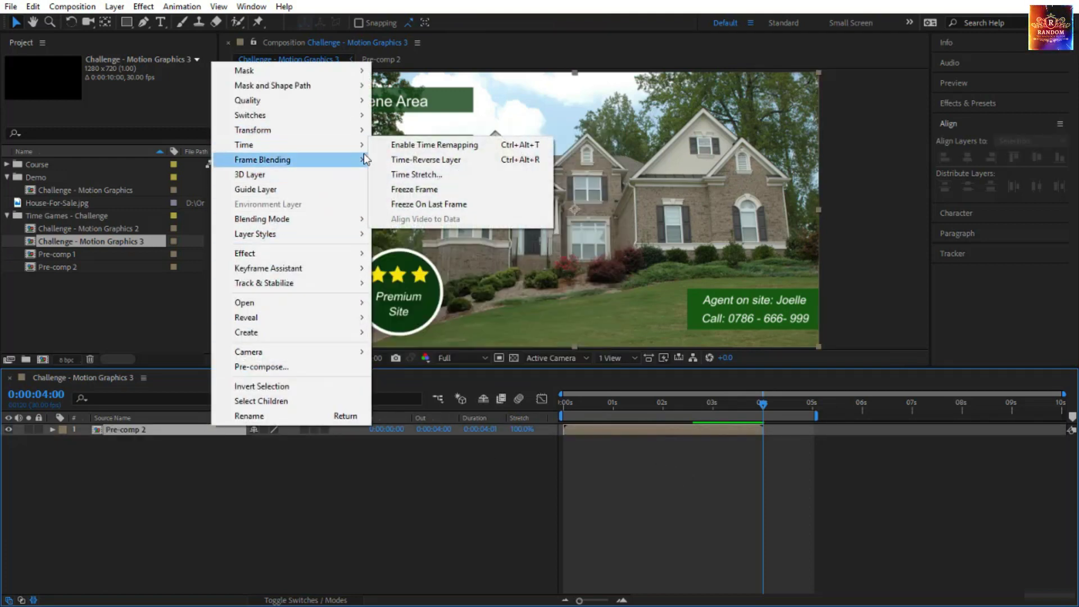
left_click(400, 146)
key("Page_Down")
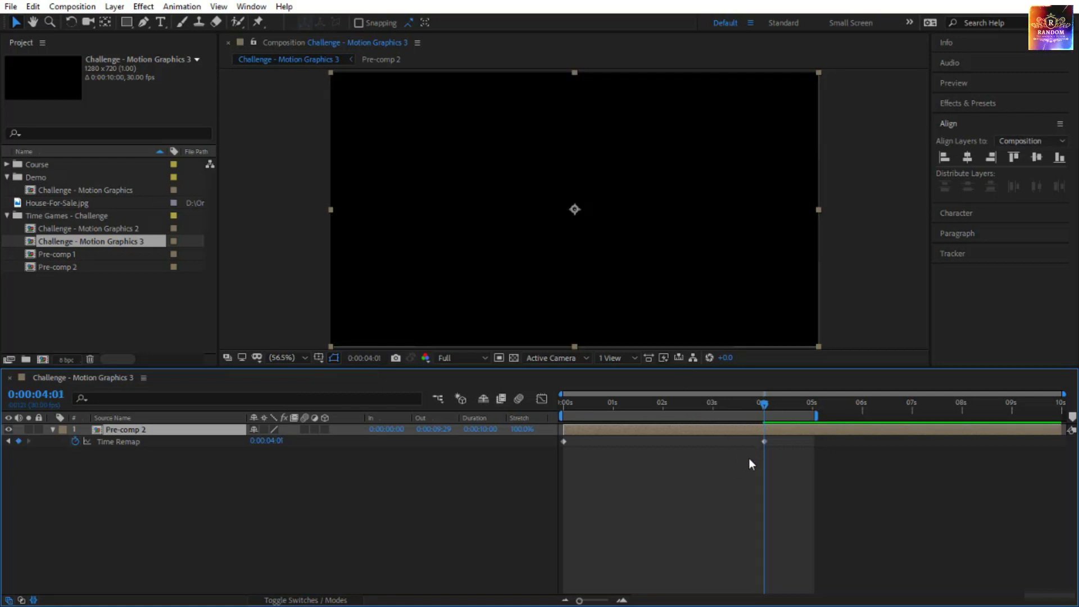
Step: Delete Pre-comp 2's Time Remap keyframe at 0:00:04:01 and place the playhead at 0:00:03:00
left_click_drag(748, 458, 778, 440)
key("Delete")
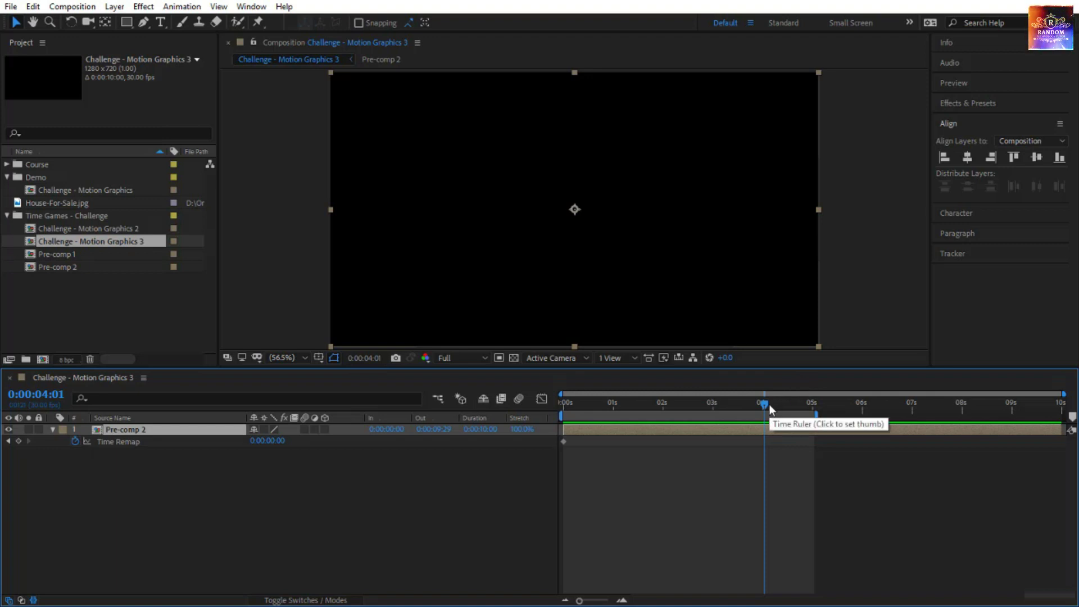
left_click_drag(764, 403, 712, 421)
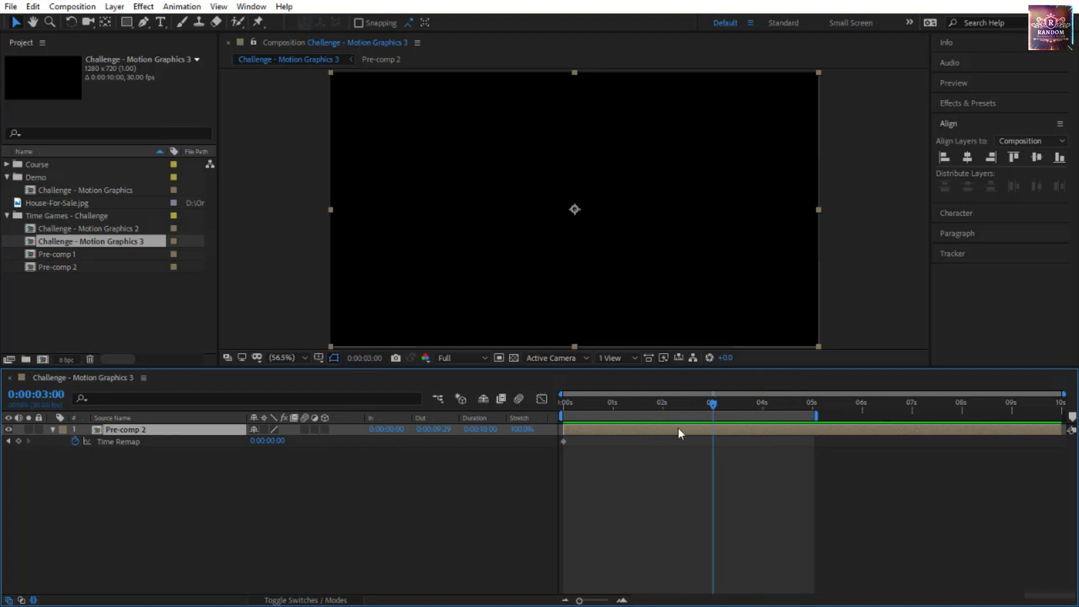
Step: Add a Time Remap keyframe on Pre-comp 2 at 0:00:03:00 with its value set to 0:00:04:00
left_click(19, 441)
left_click(270, 440)
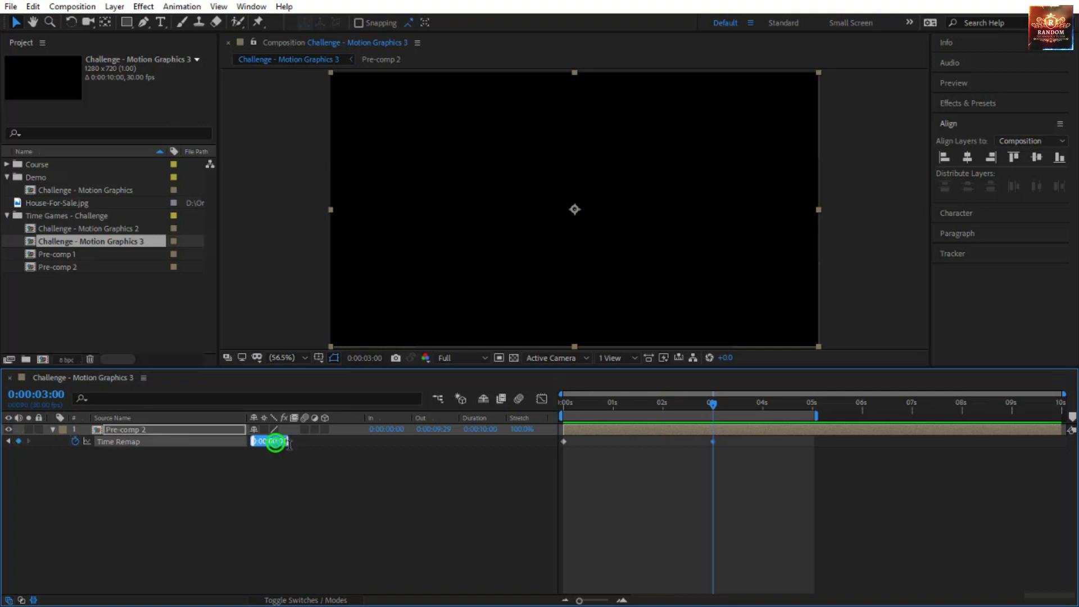
type("400")
key("Return")
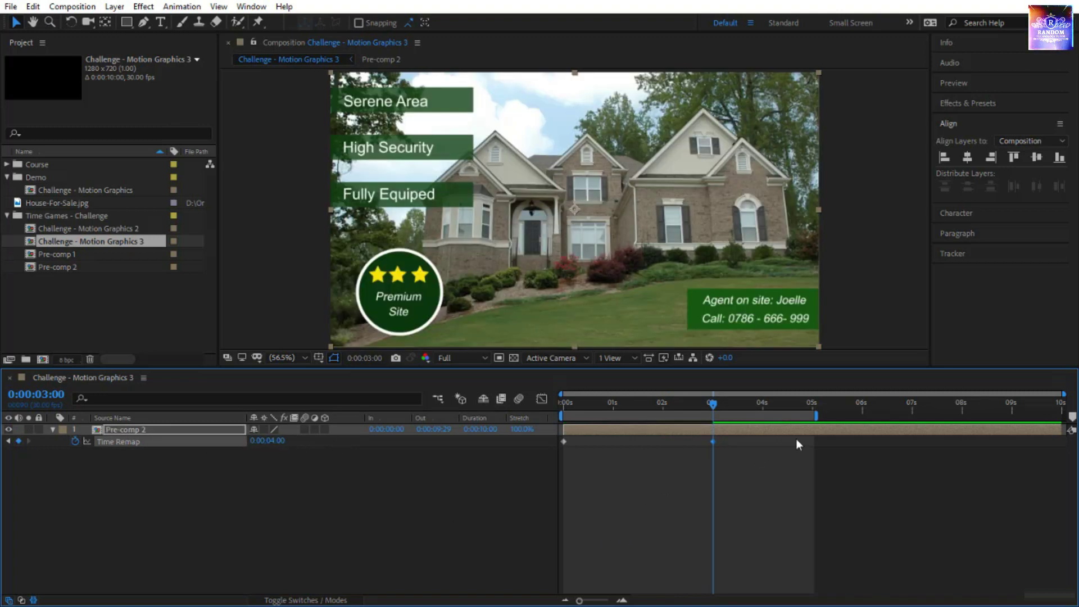
Step: Go to 0:00:05:00 and add a Time Remap keyframe on Pre-comp 2 that holds the 0:00:04:00 value
left_click_drag(563, 405, 810, 458)
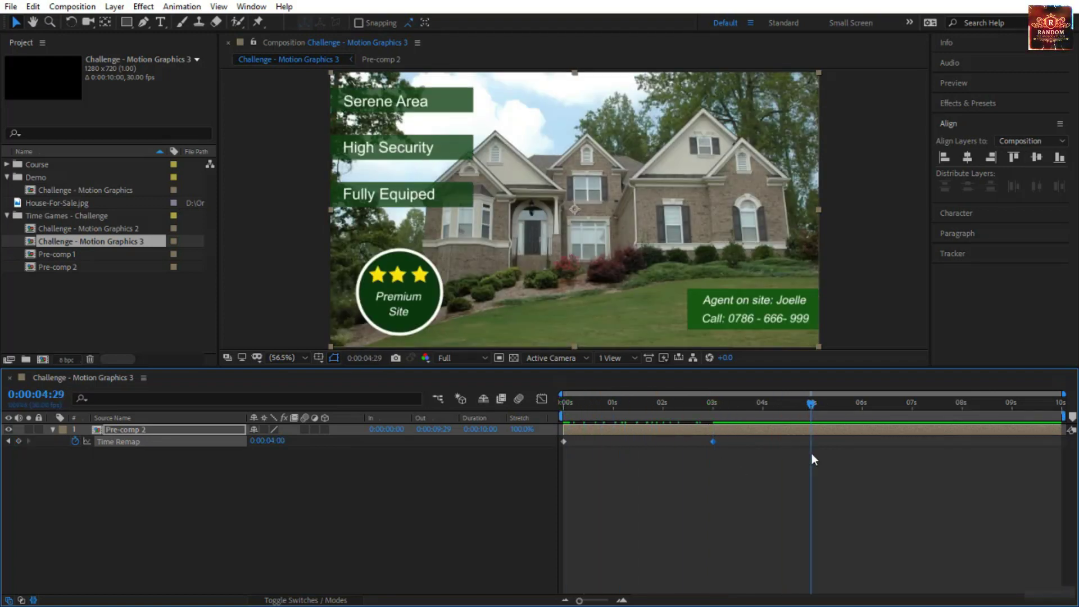
left_click(39, 399)
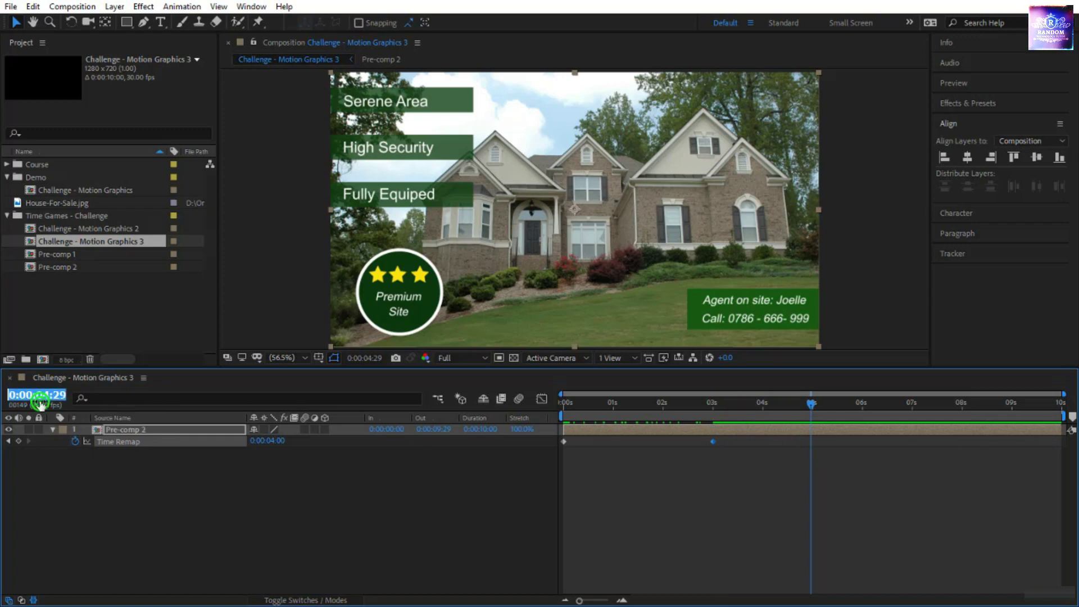
type("500")
key("Return")
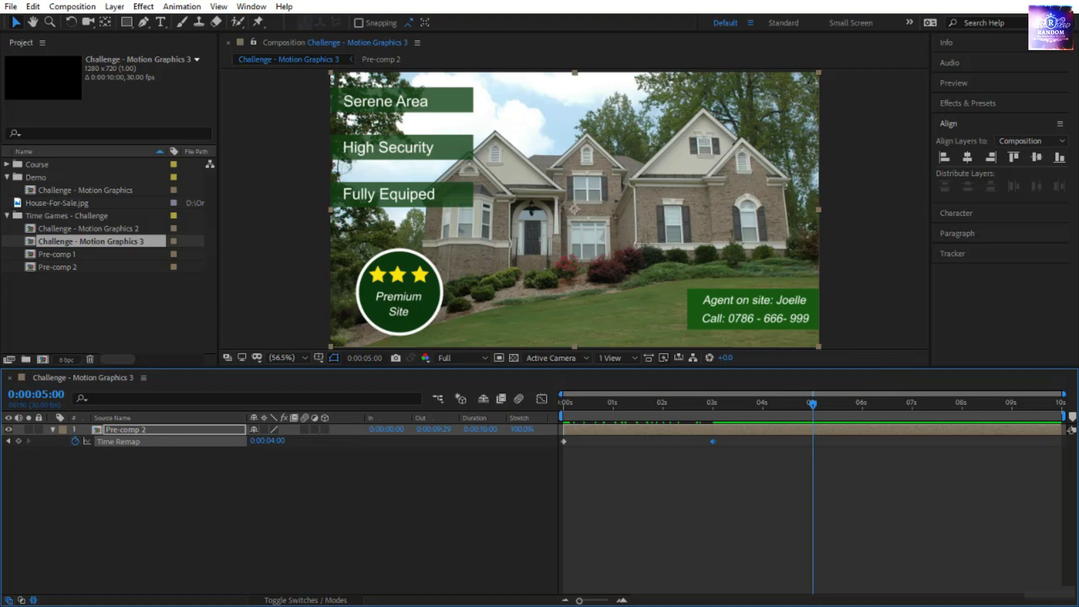
left_click(18, 442)
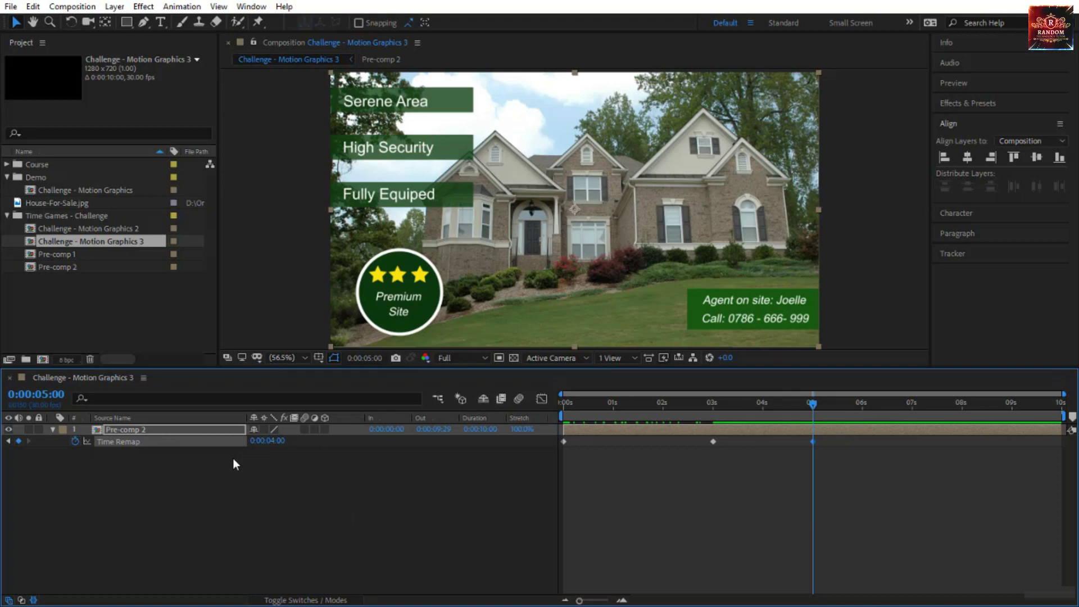
Step: Move one second forward to 0:00:06:00 and add a Time Remap keyframe with its value reduced to 0:00:00:00
left_click(56, 394)
type("+")
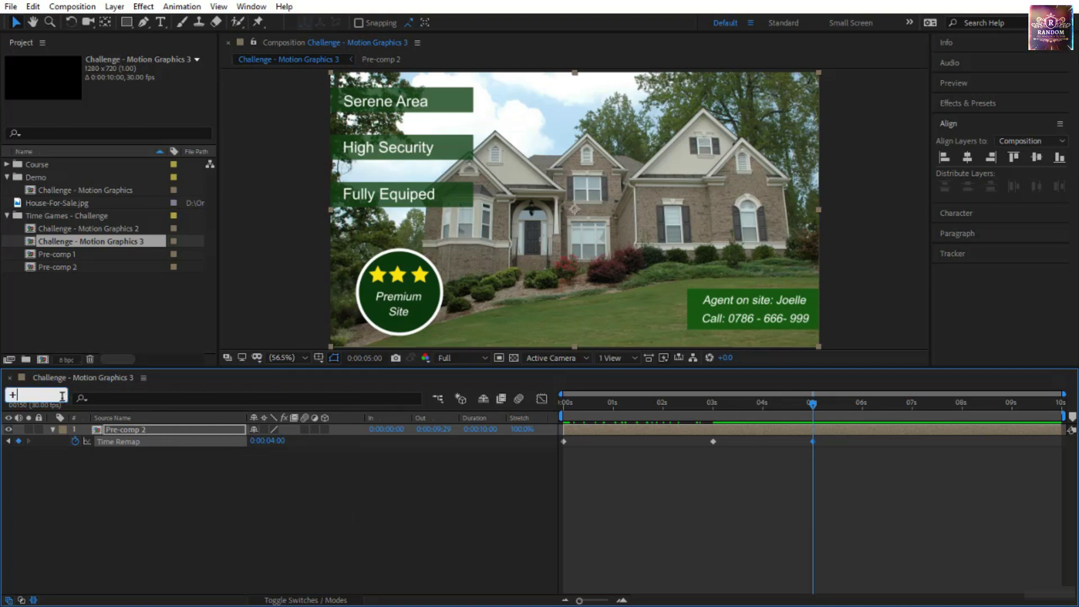
type("100")
key("Return")
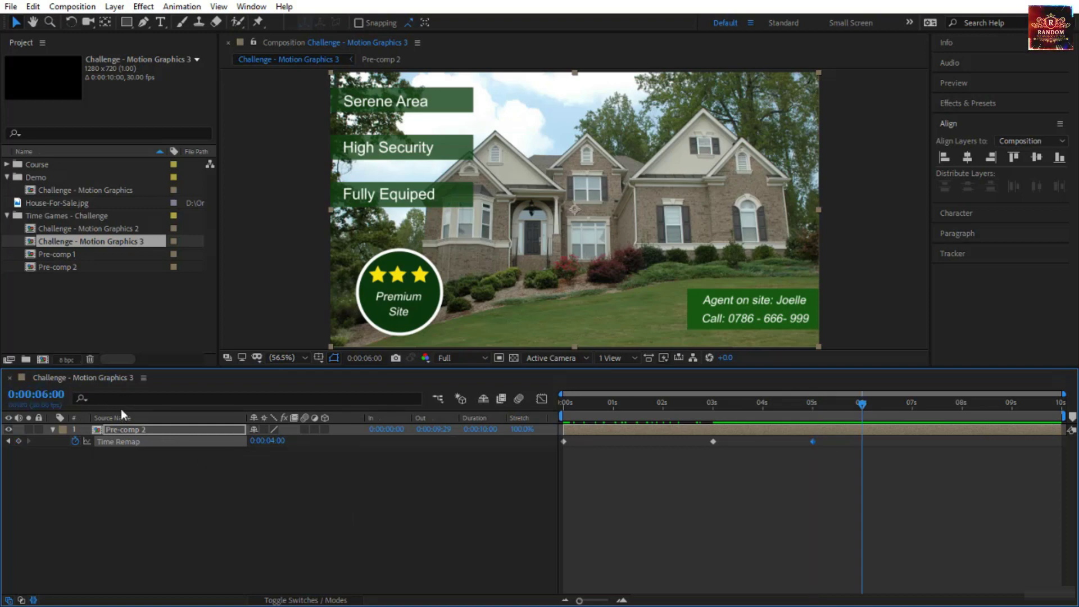
left_click(19, 442)
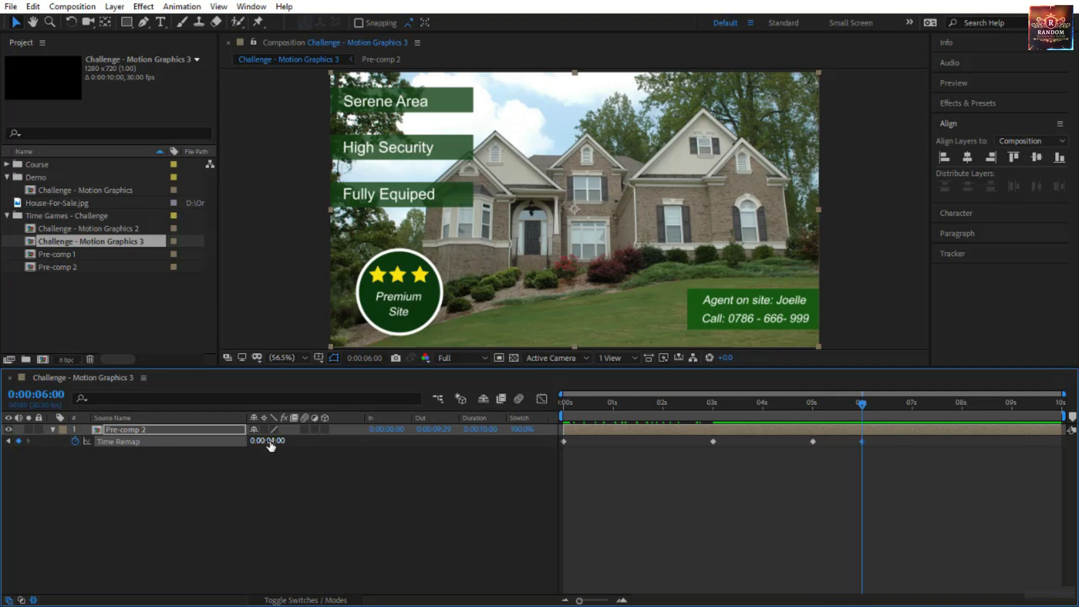
left_click_drag(265, 440, 178, 444)
Step: Preview the time-remapped animation in Challenge - Motion Graphics 3 from the start and scrub through its opening
left_click(748, 411)
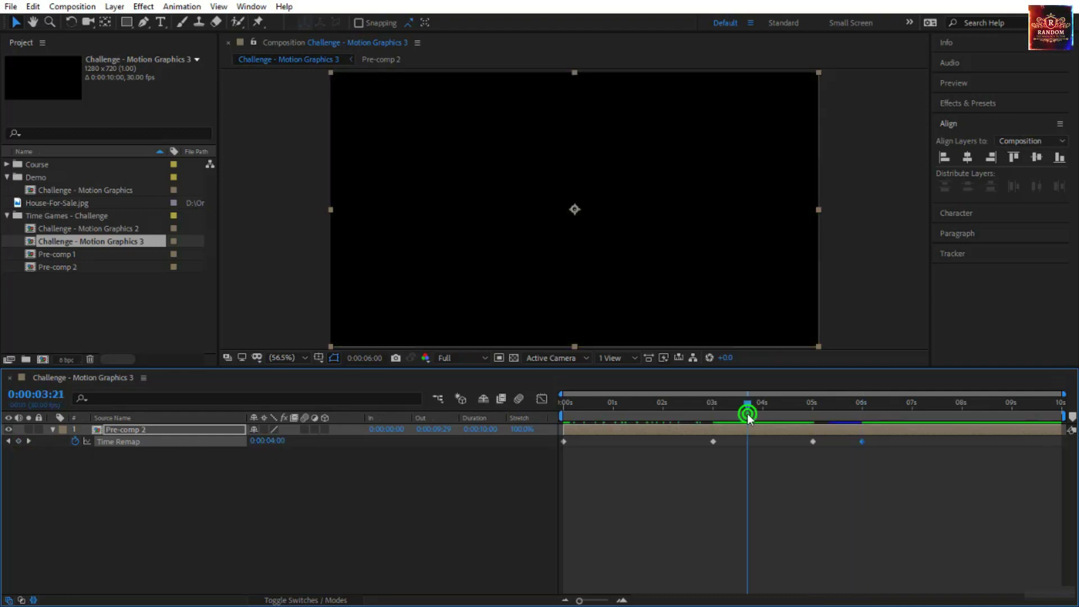
key("Home")
key("space")
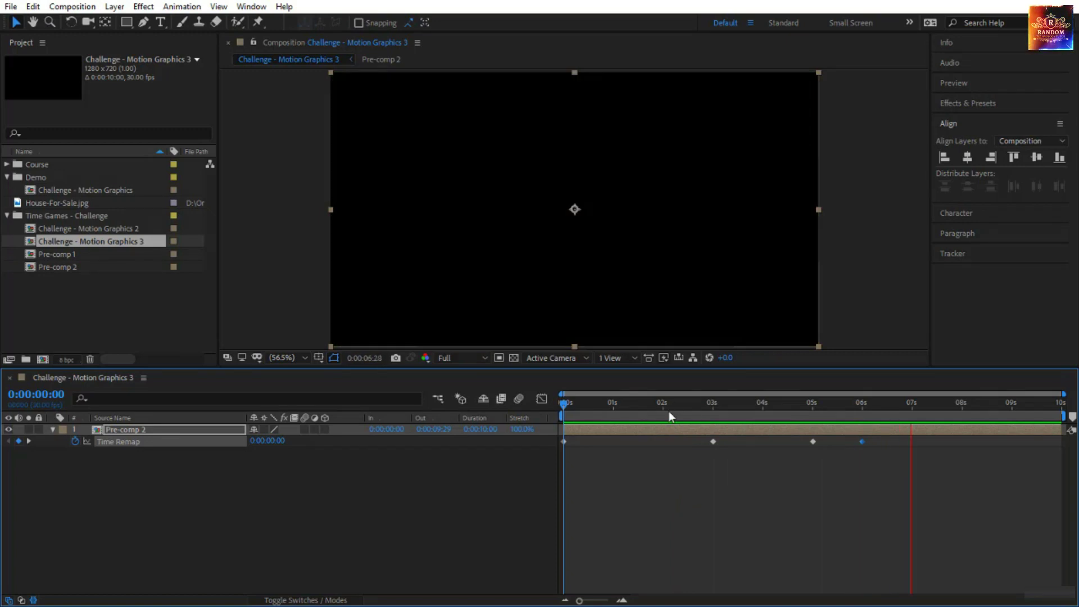
left_click_drag(668, 410, 501, 406)
key("space")
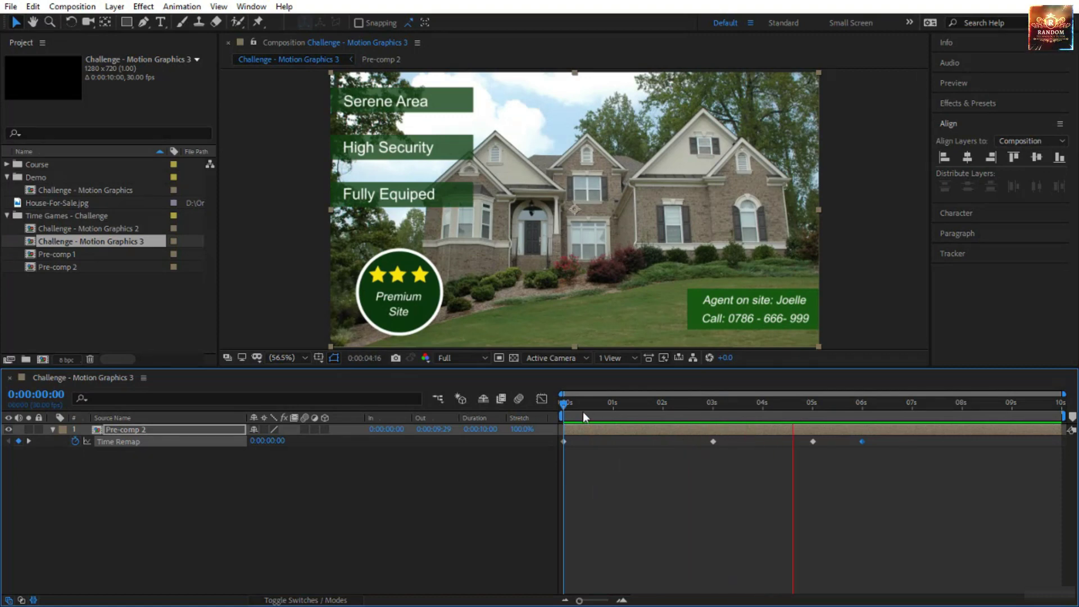
left_click_drag(562, 403, 635, 424)
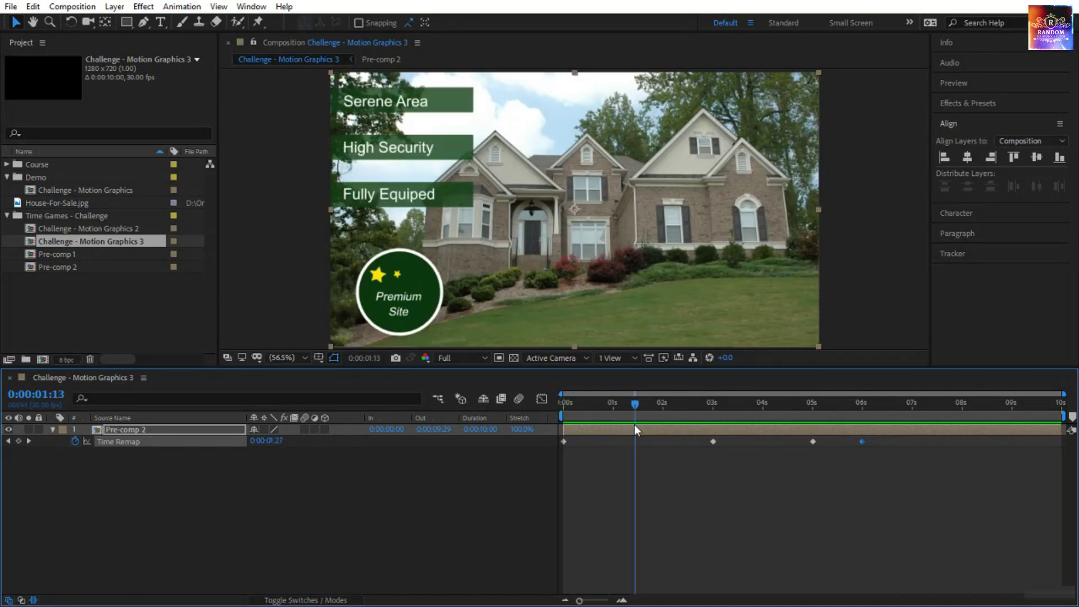
Step: Try shifting the last three Time Remap keyframes one second later and preview the slower timing
left_click_drag(697, 472, 909, 447)
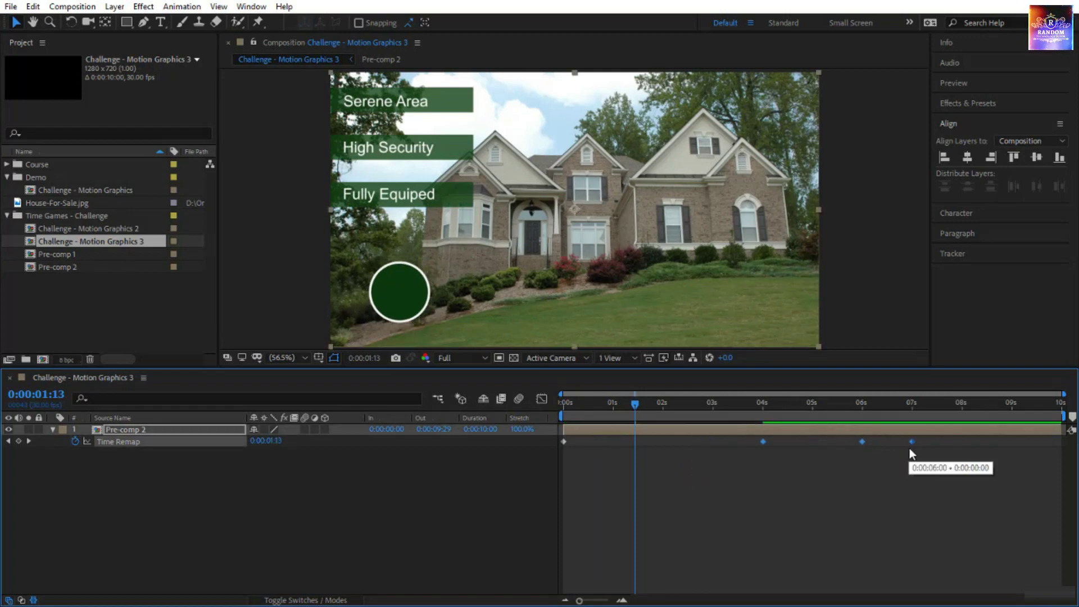
left_click_drag(635, 404, 562, 412)
key("space")
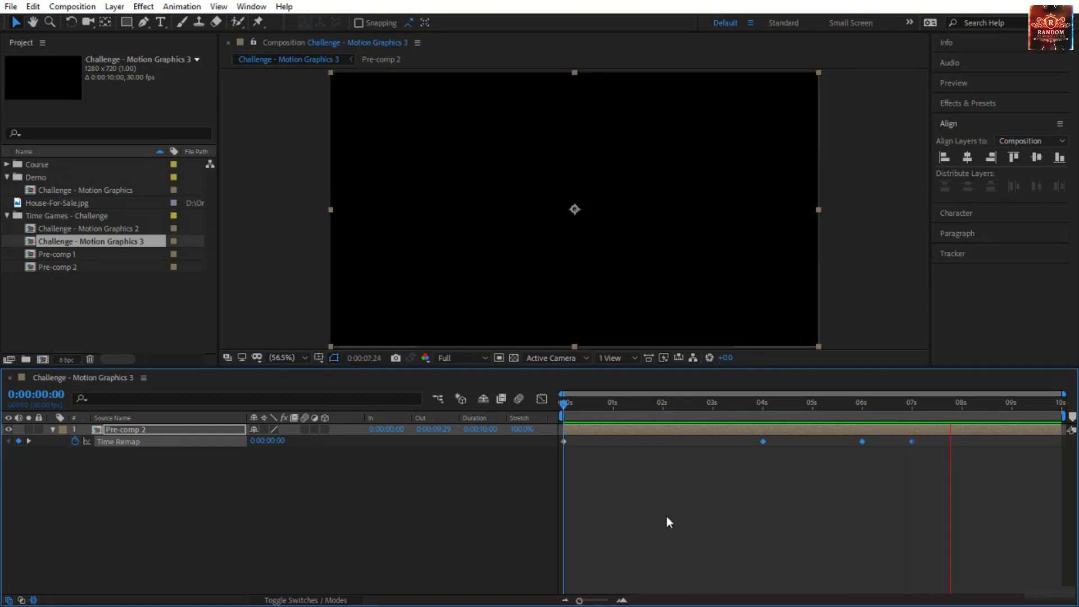
left_click(664, 402)
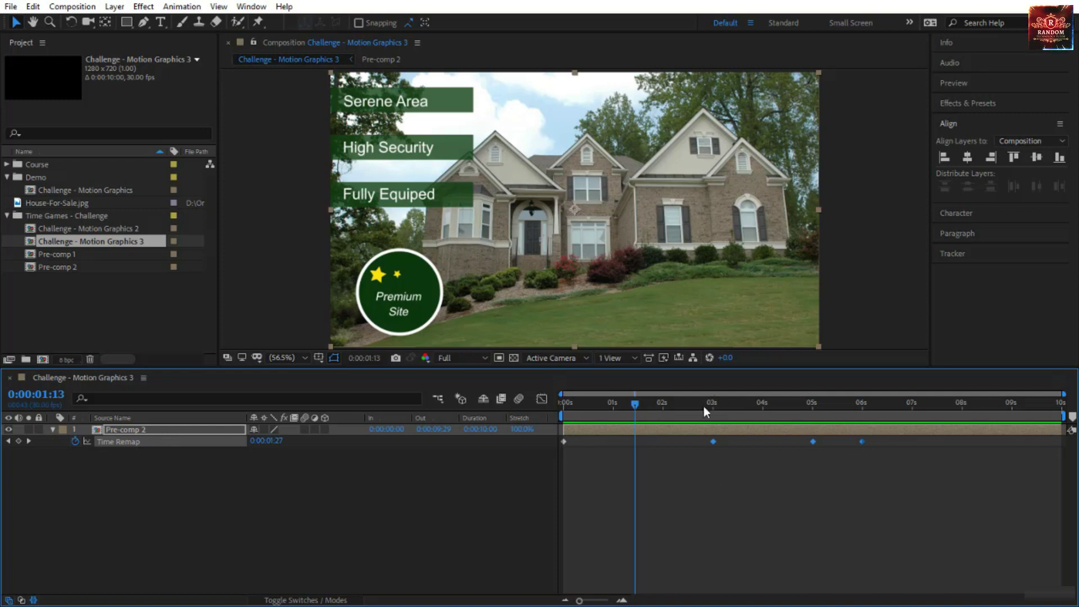
key("space")
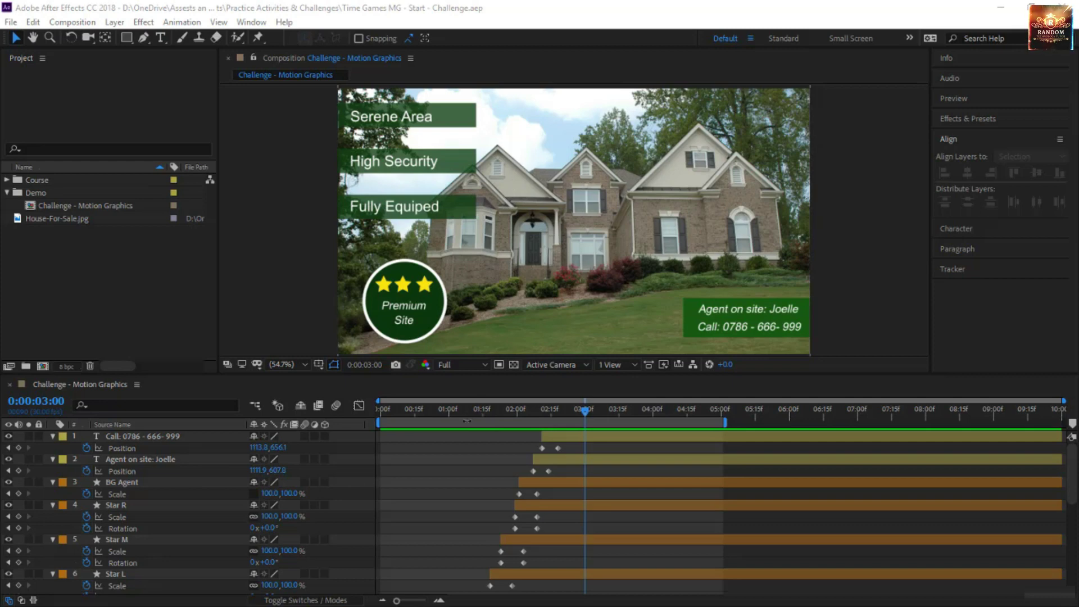
Step: Preview the original Challenge - Motion Graphics composition from its start and scrub through to 0:00:03:29
left_click_drag(461, 409, 318, 406)
key("space")
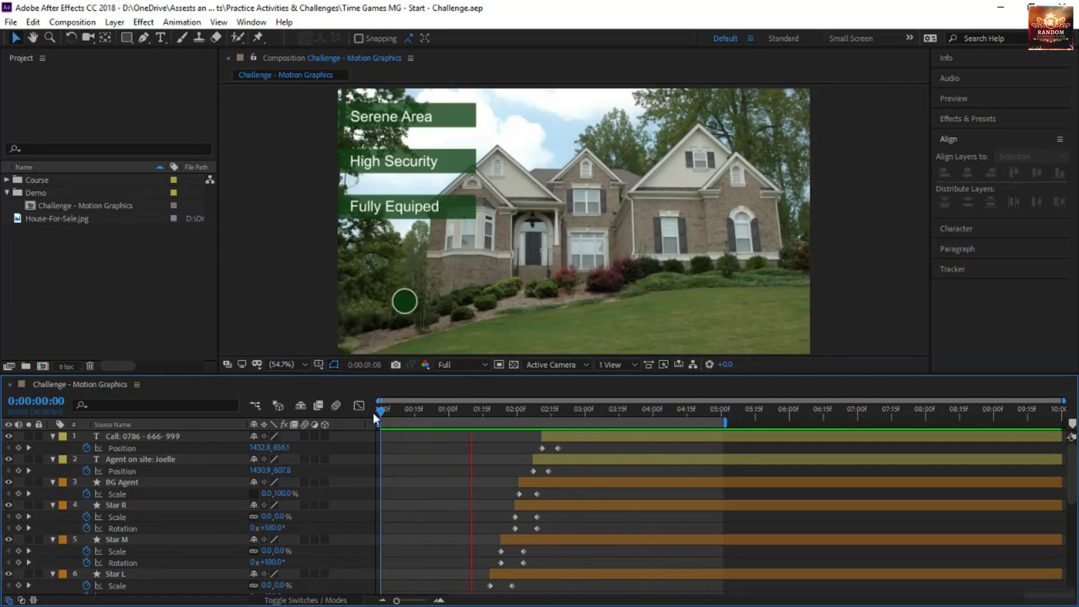
left_click_drag(380, 411, 650, 430)
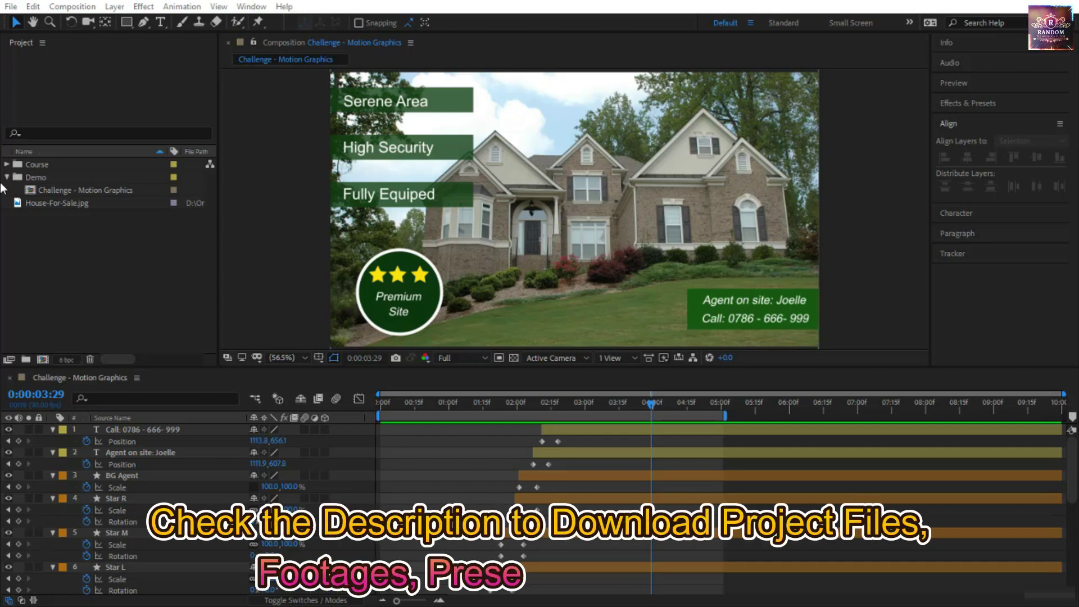
Step: Create a new top-level project folder named Time Games - Challenge
left_click(292, 282)
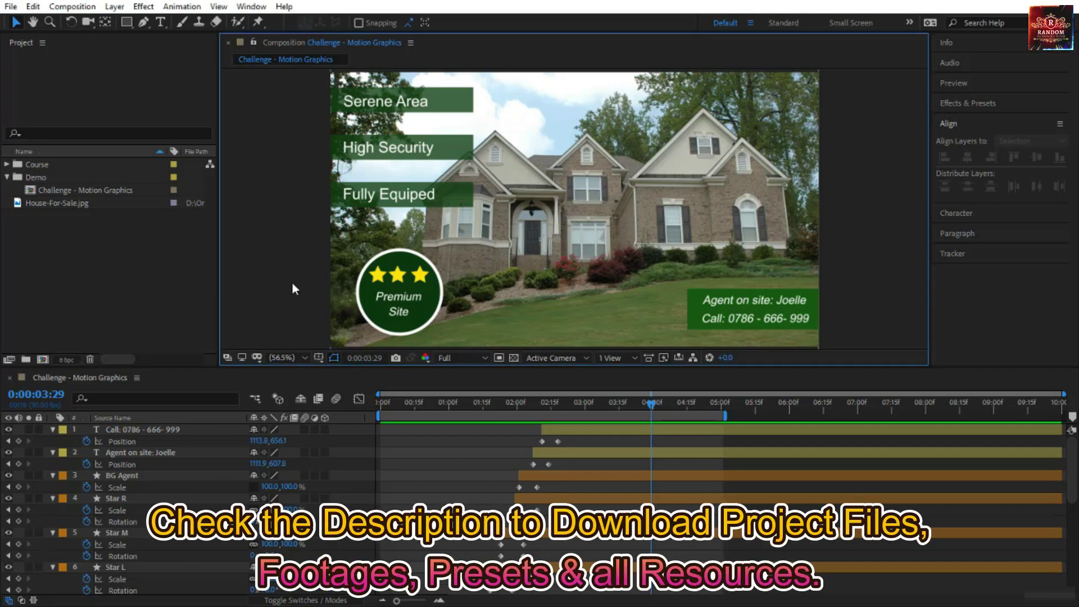
left_click(73, 243)
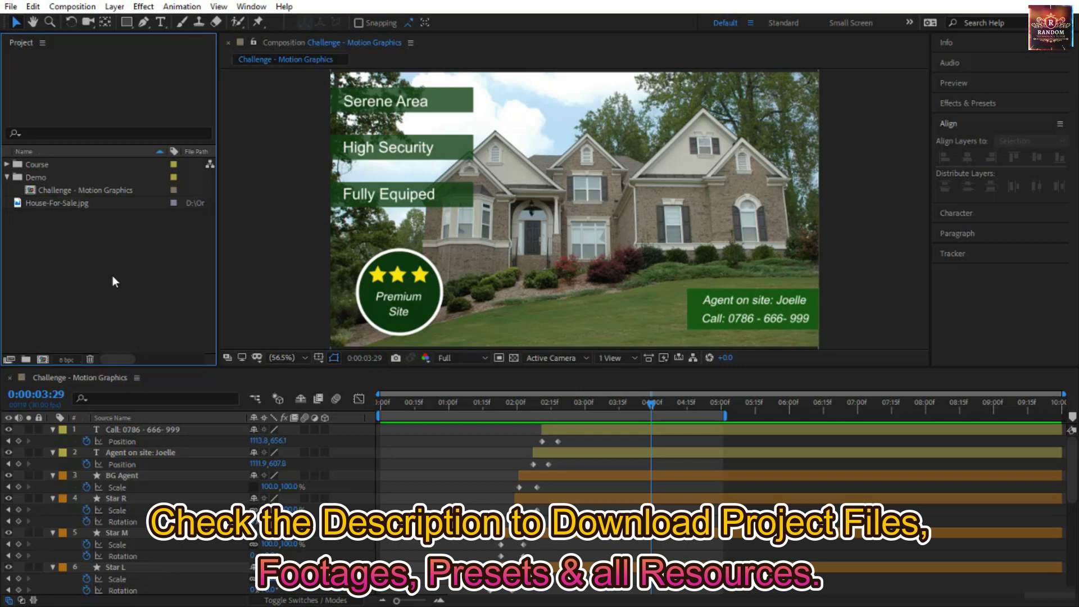
left_click(26, 359)
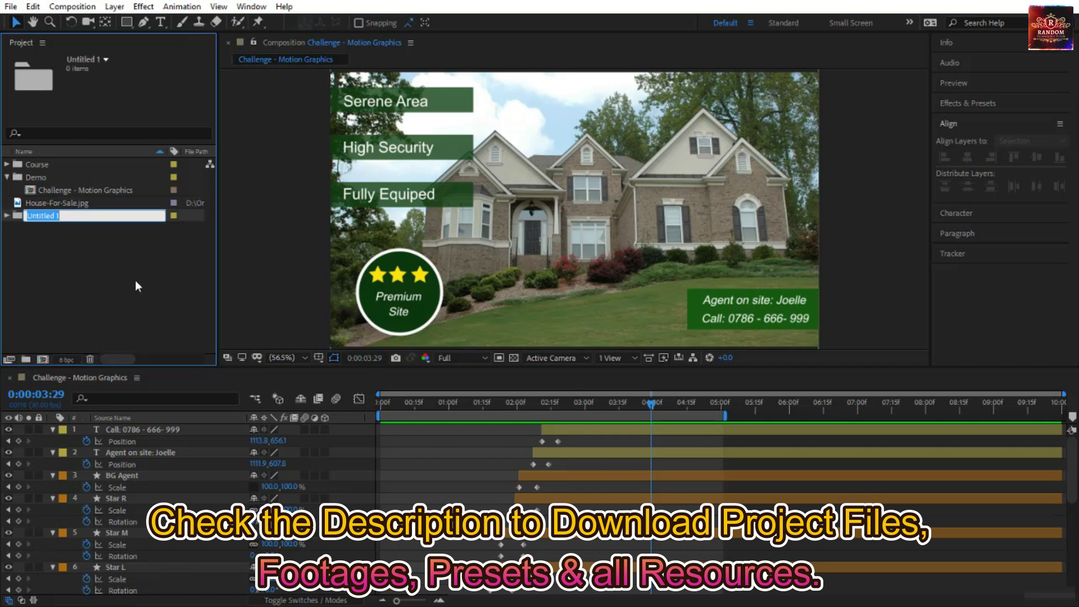
type("Tim")
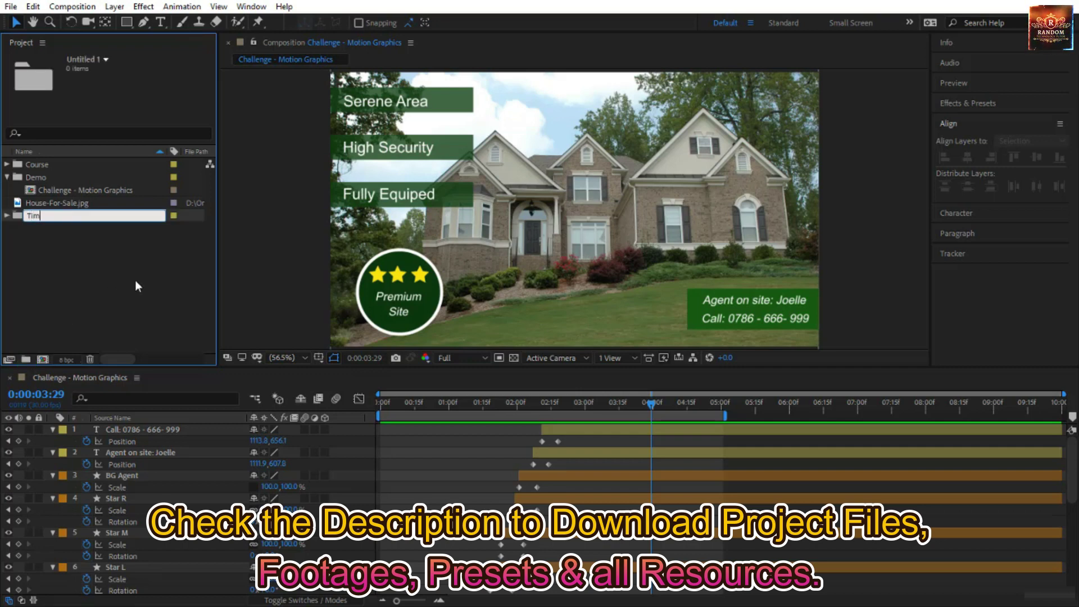
type("e Games - Challenge")
key("Return")
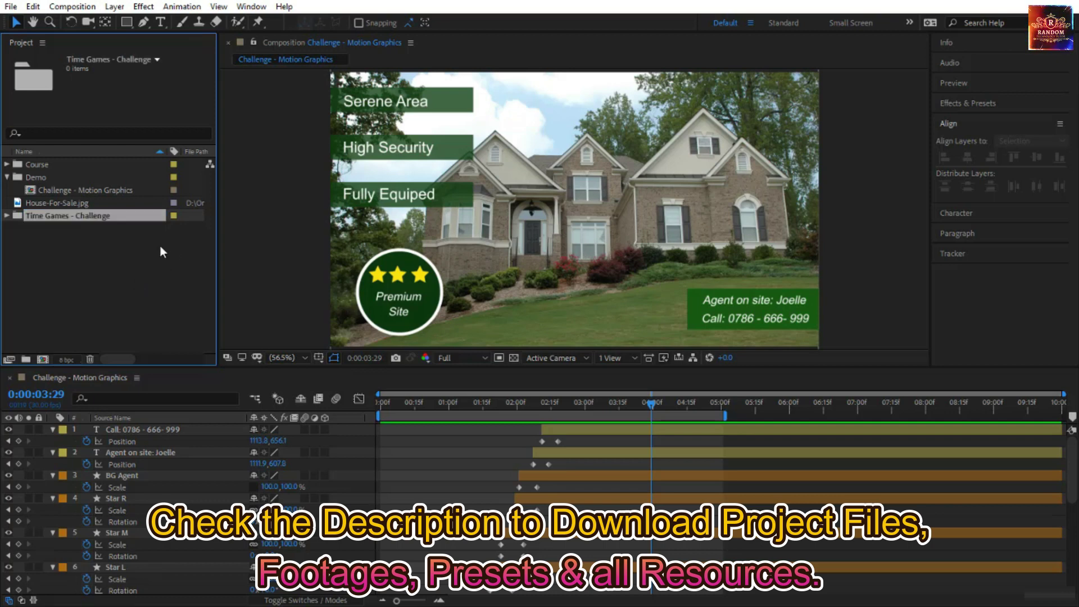
Step: Duplicate the Challenge - Motion Graphics composition and move the copy into the Time Games - Challenge folder
left_click(120, 179)
left_click(123, 189)
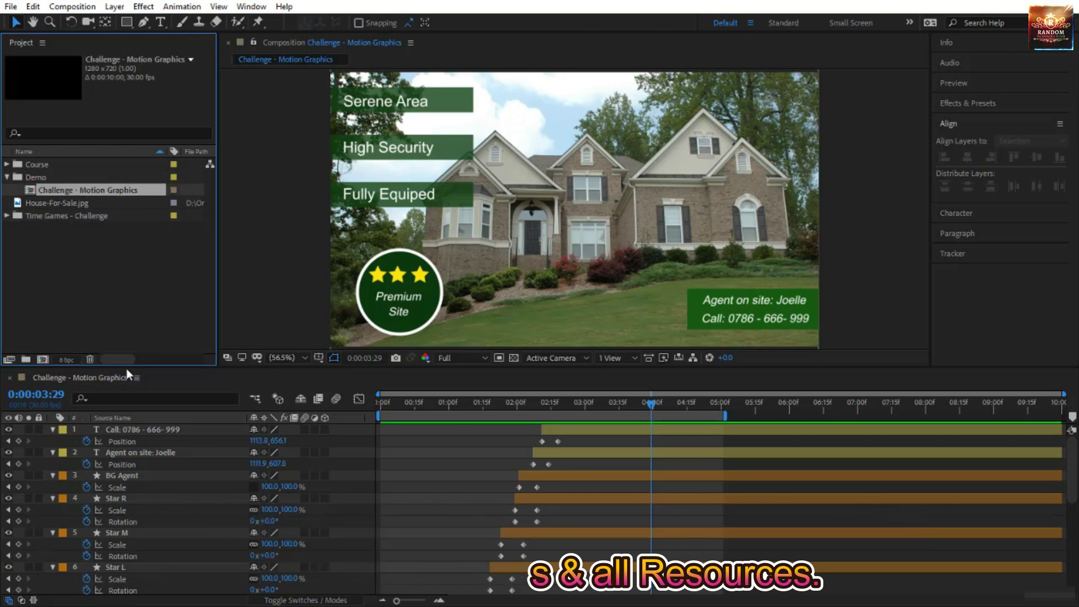
key("ctrl+d")
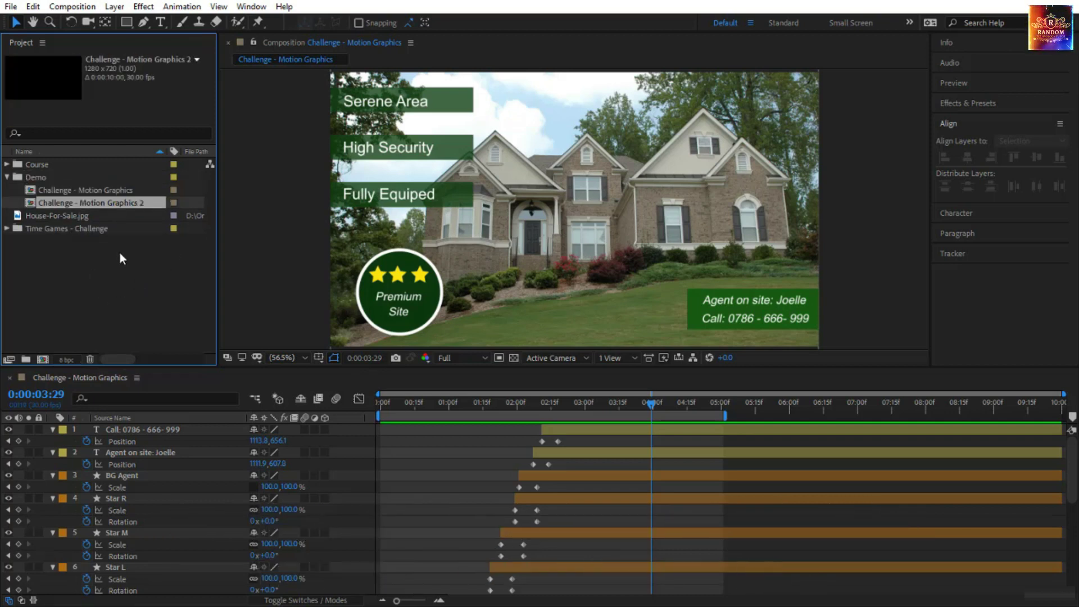
left_click_drag(151, 203, 85, 230)
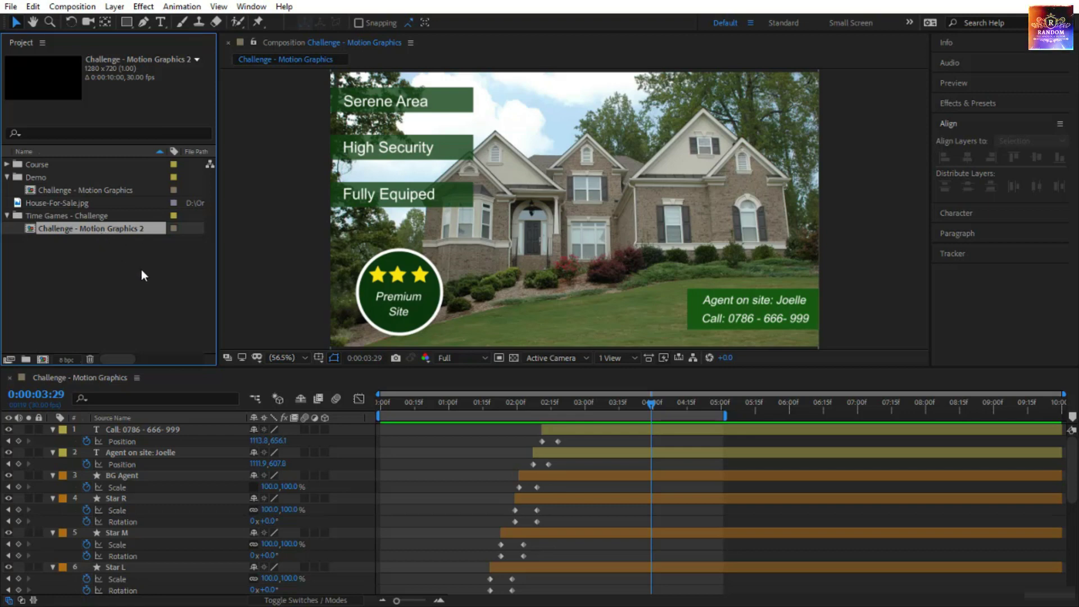
Step: Open Challenge - Motion Graphics 2, close the original composition's timeline, and review the keyframes of all the layers
double_click(96, 230)
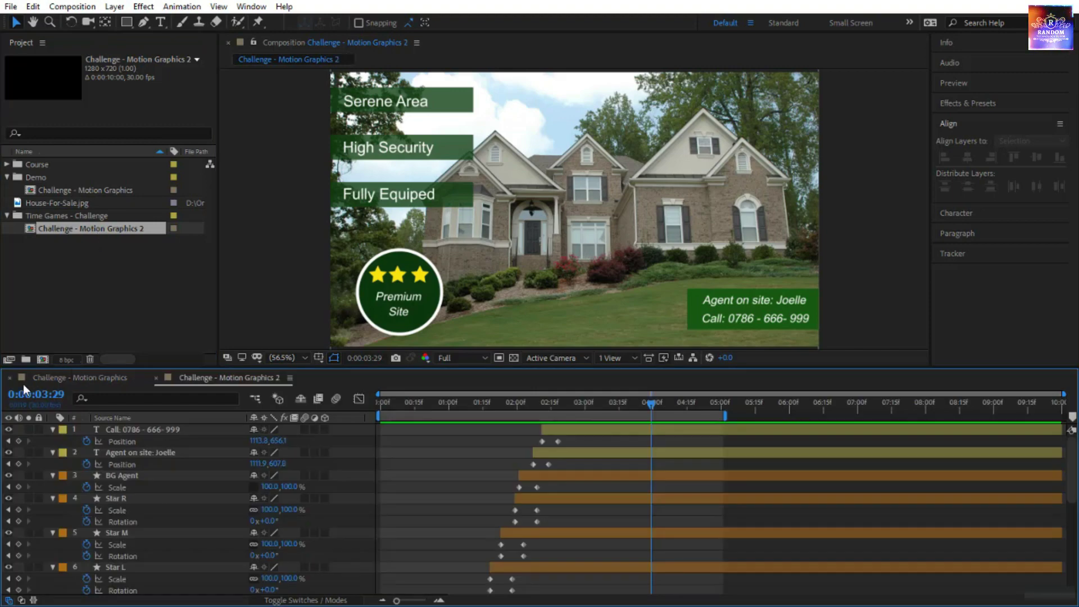
left_click(8, 377)
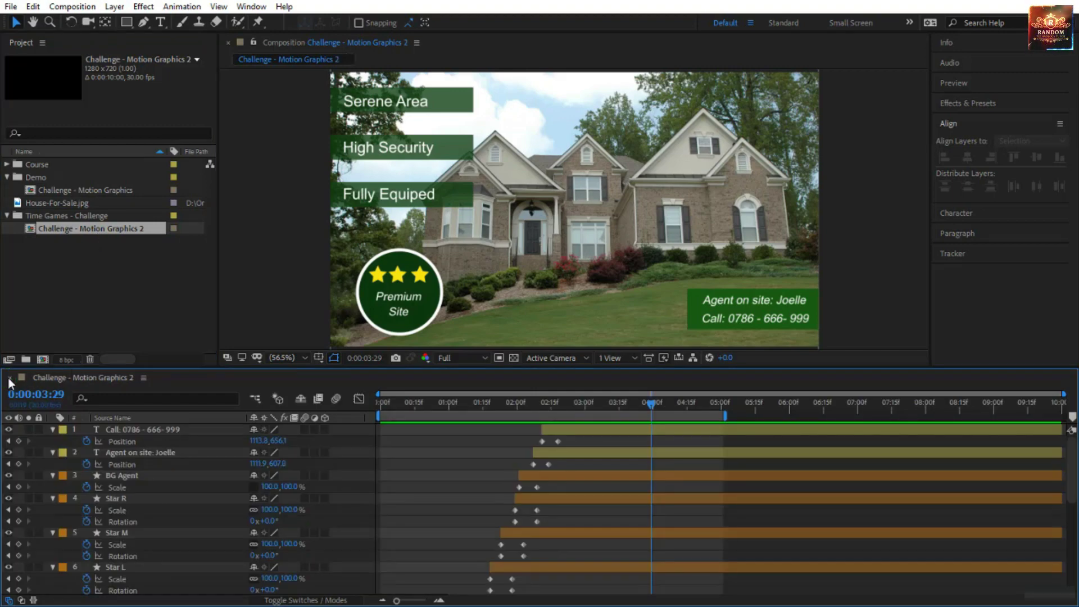
left_click_drag(455, 401, 645, 460)
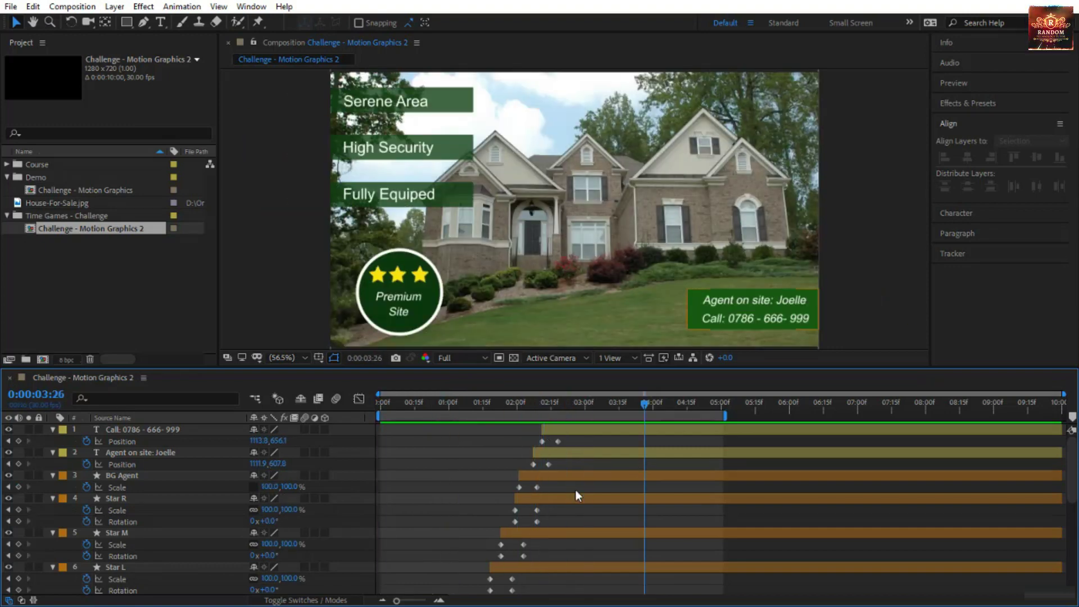
scroll(576, 493, "down", 5)
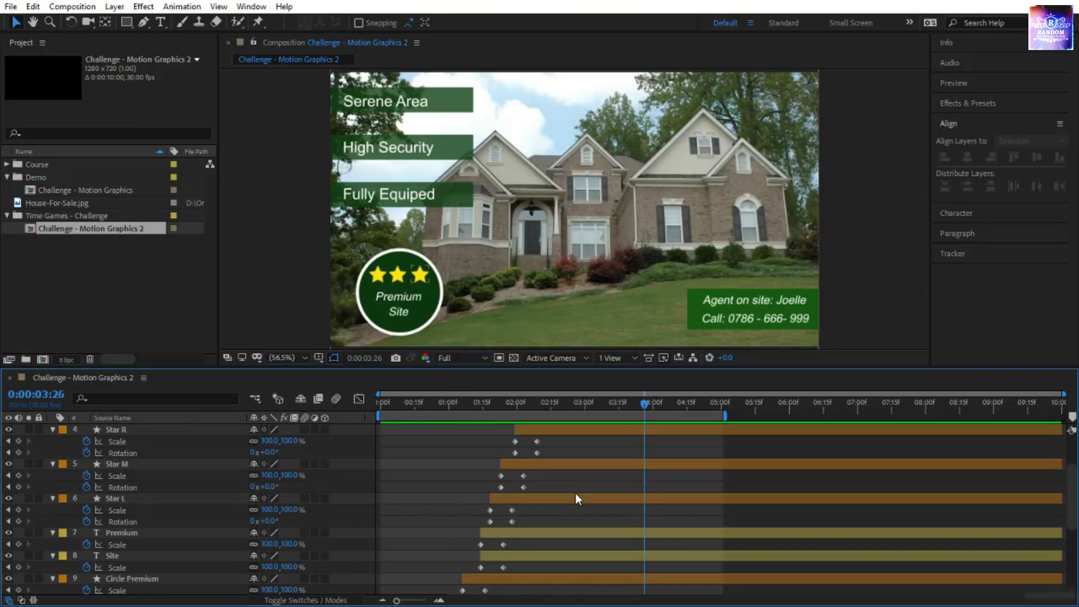
scroll(566, 488, "up", 5)
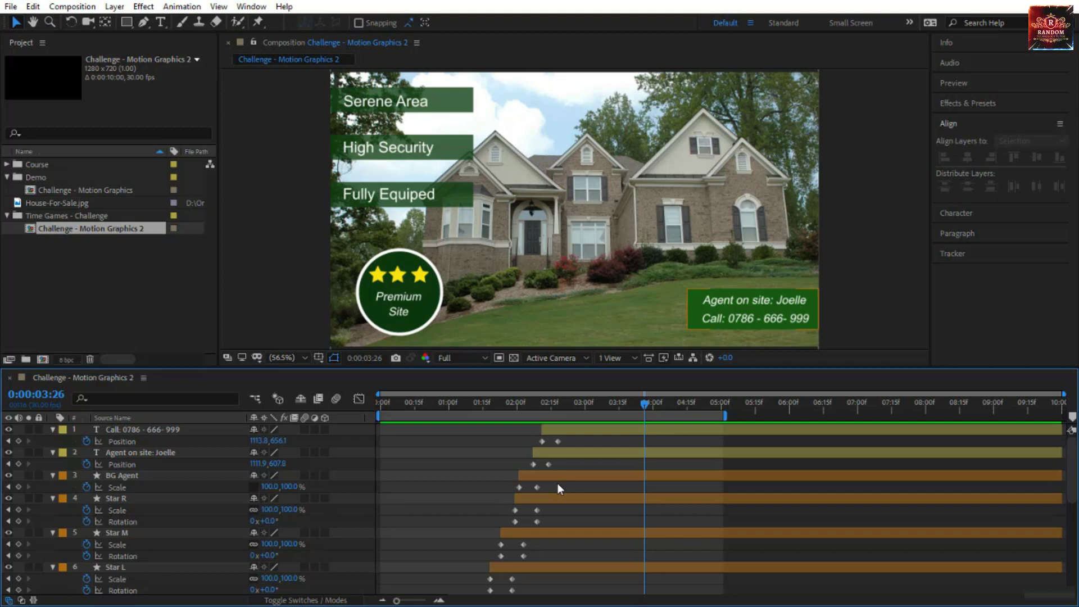
scroll(557, 484, "down", 3)
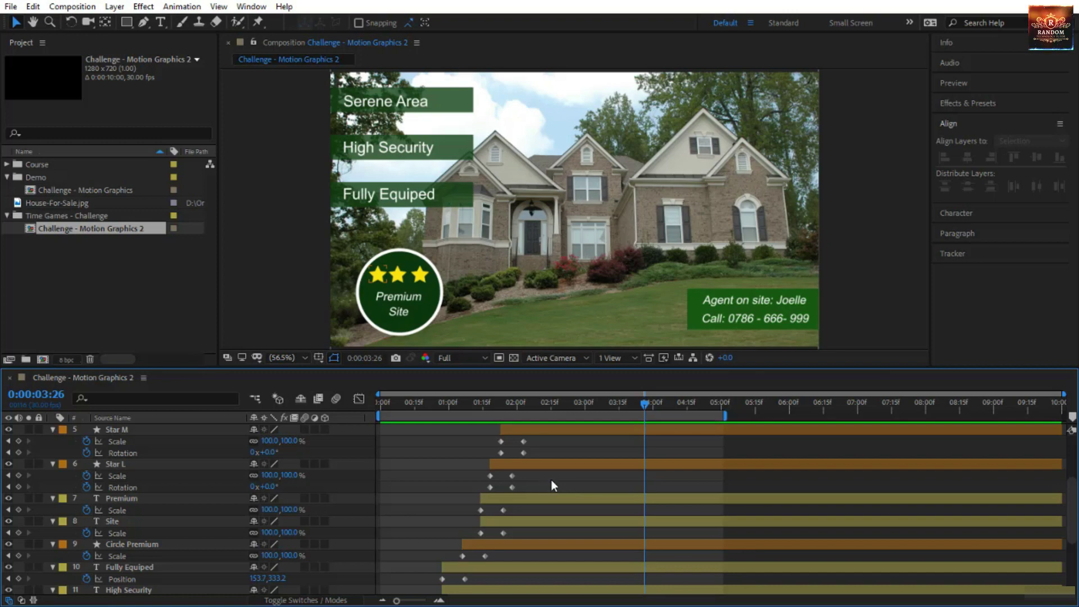
scroll(512, 530, "down", 3)
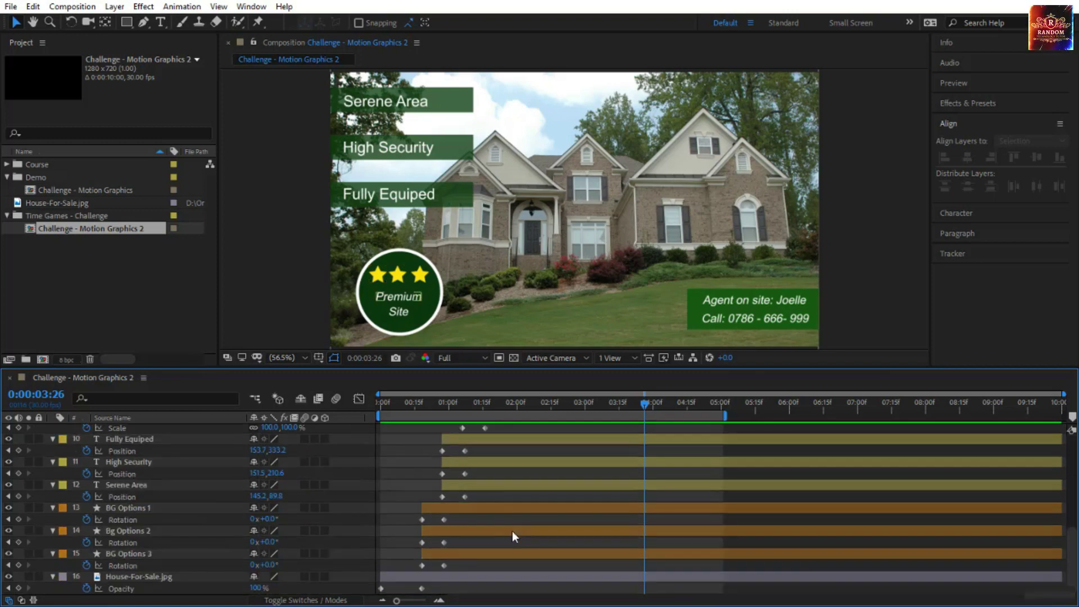
scroll(511, 530, "up", 6)
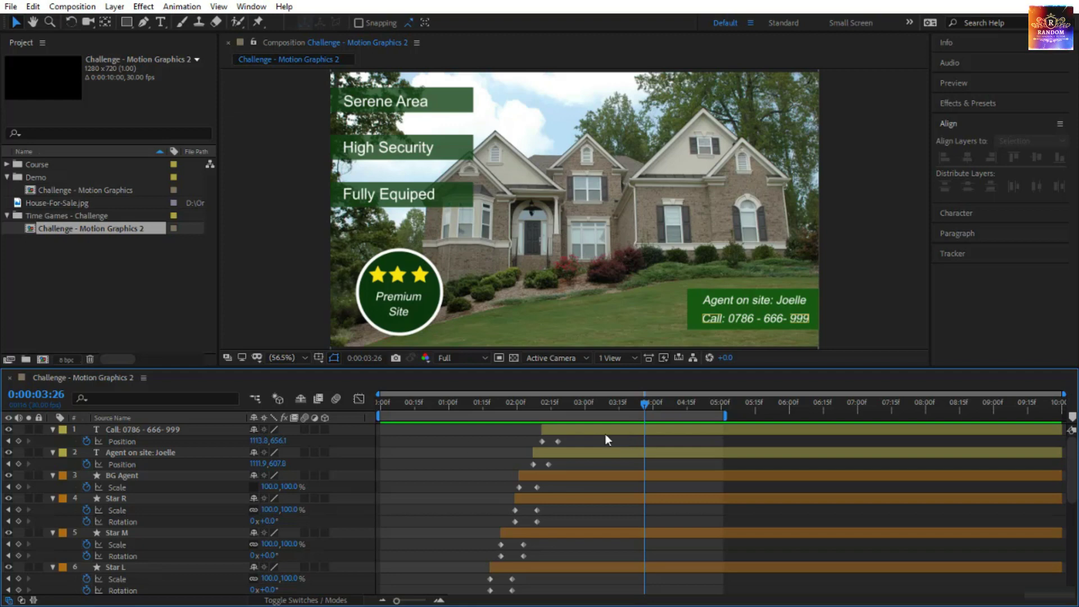
Step: Review the layers' keyframes, then trim the ends of all layers to 0:00:04:00
left_click_drag(525, 405, 652, 412)
scroll(606, 464, "down", 5)
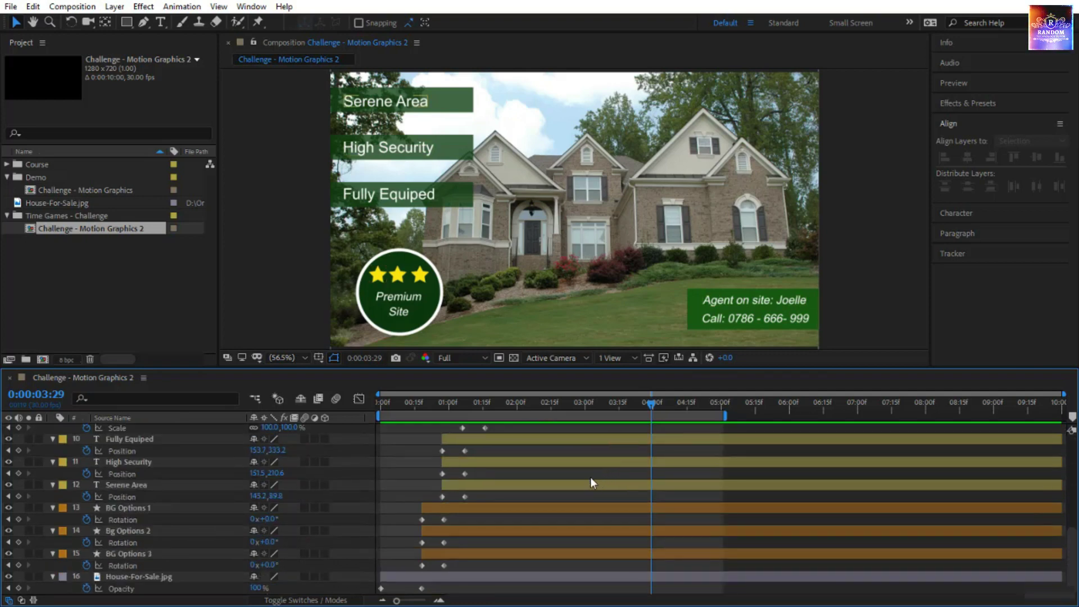
scroll(590, 478, "up", 5)
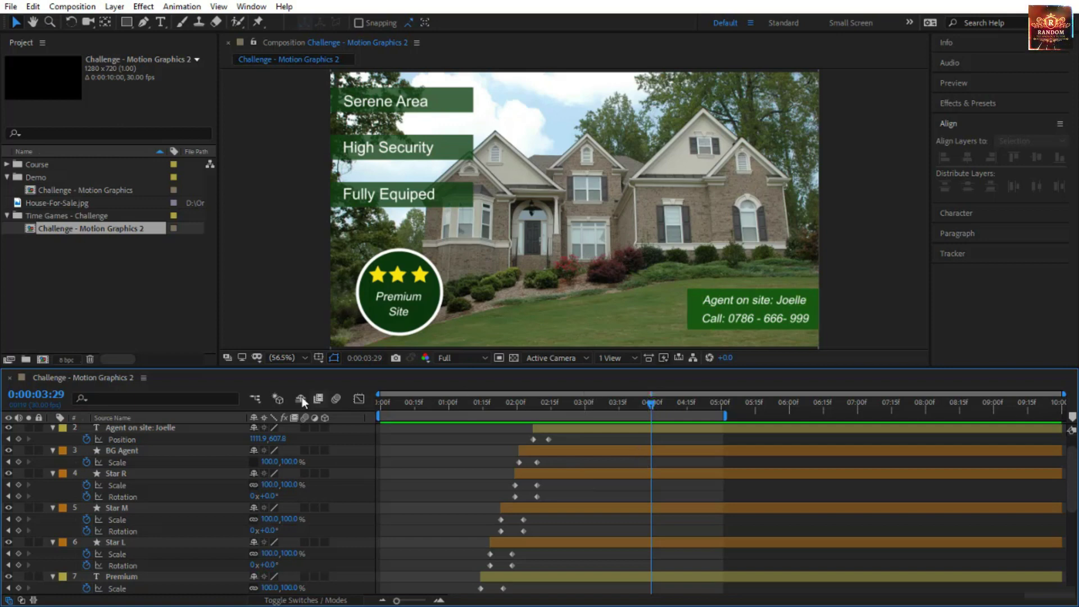
left_click(38, 395)
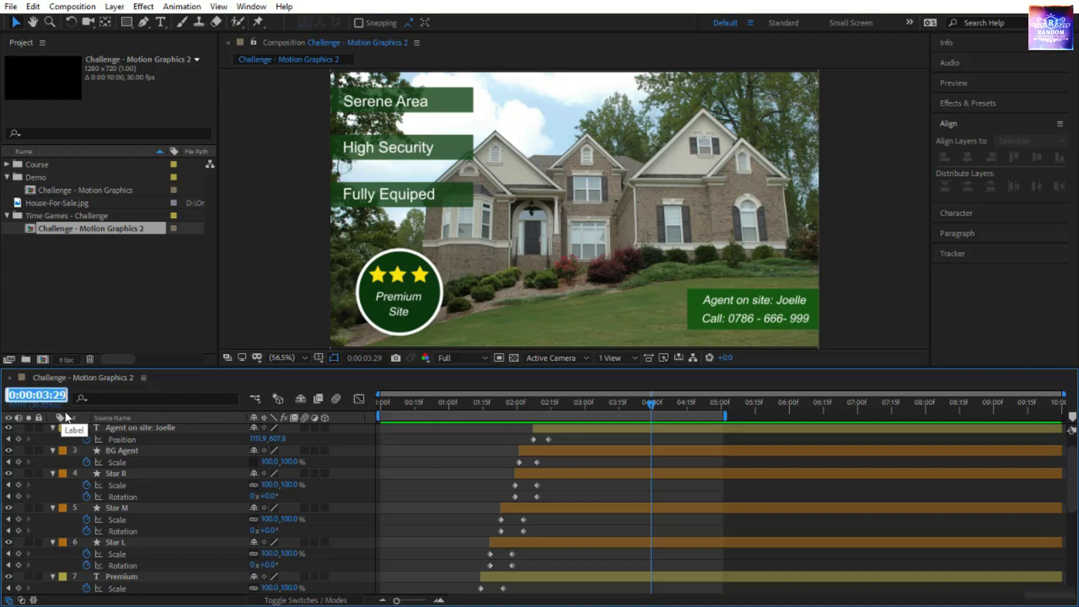
type("400")
key("Return")
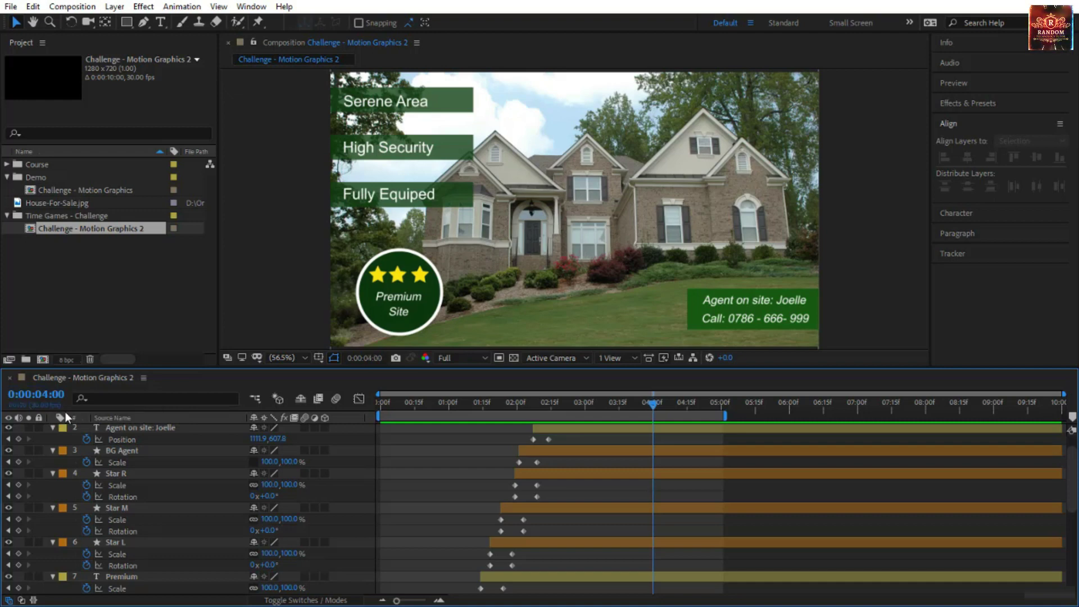
left_click(171, 428)
key("ctrl+a")
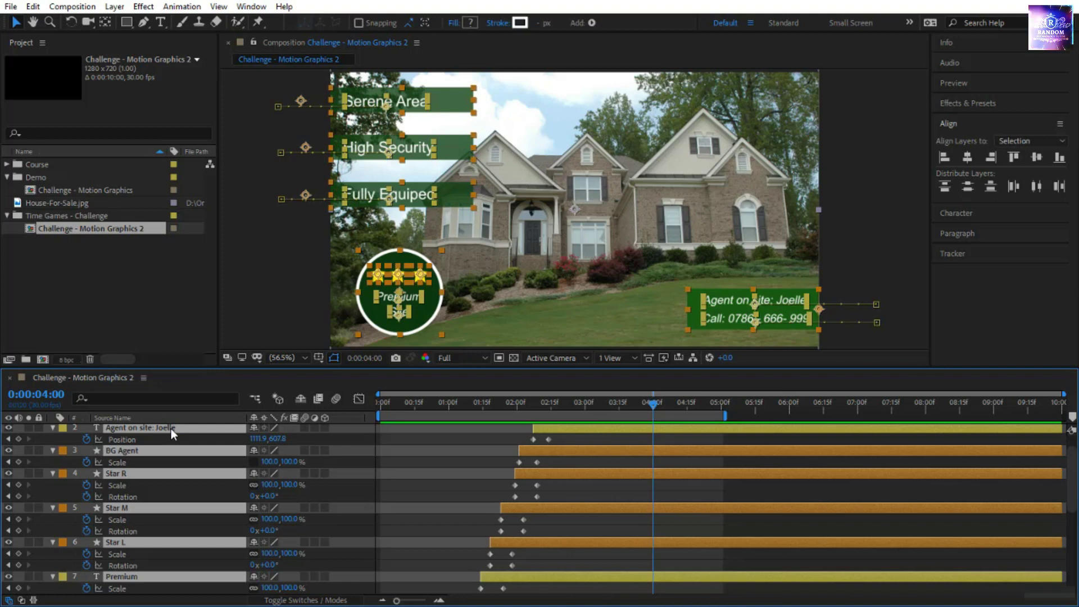
key("alt+bracketright")
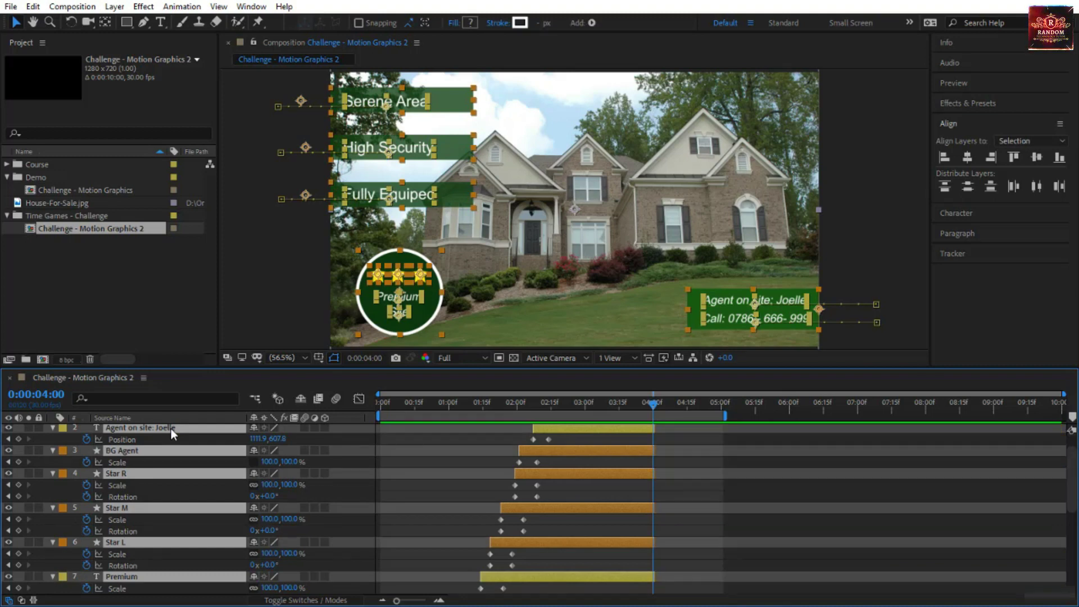
Step: Pre-compose all the layers as Pre-comp 1, moving all attributes and adjusting the composition duration to the layers' time span
right_click(145, 455)
left_click(194, 400)
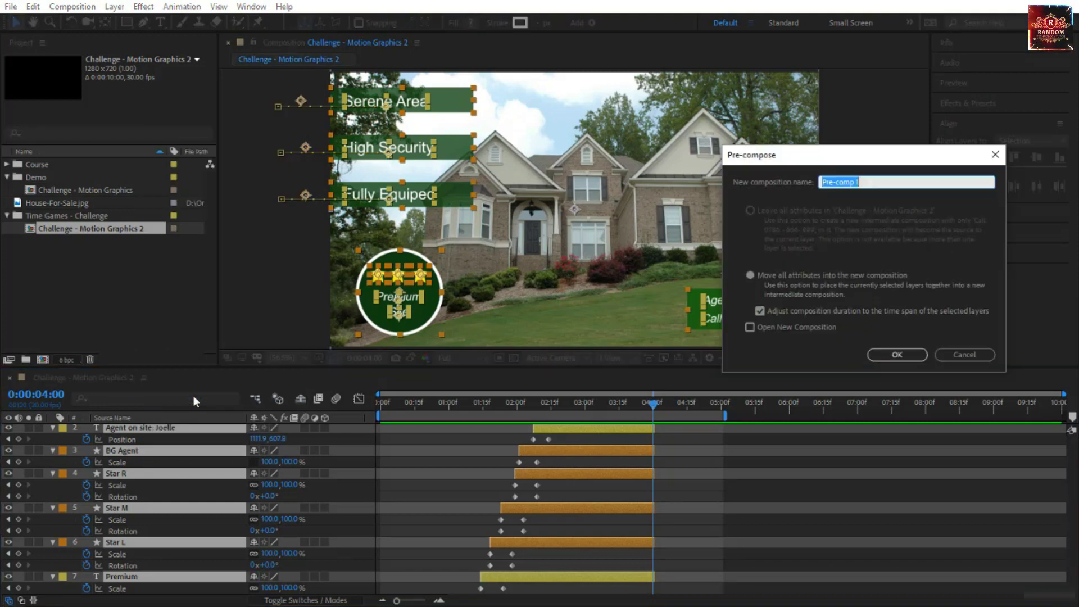
left_click(896, 353)
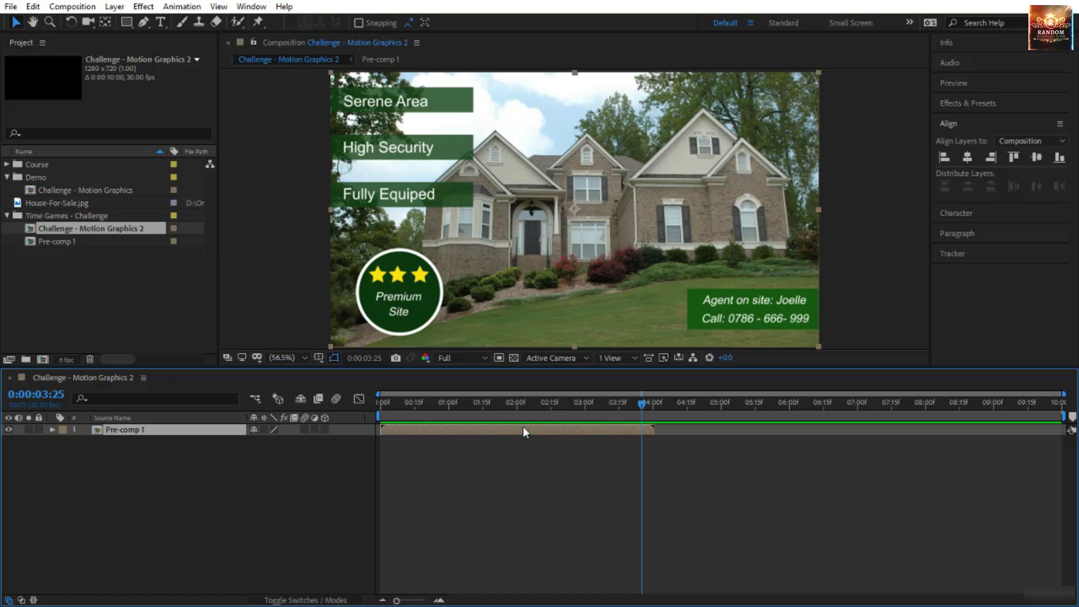
Step: Duplicate the Pre-comp 1 layer and time-reverse the lower copy
key("ctrl+d")
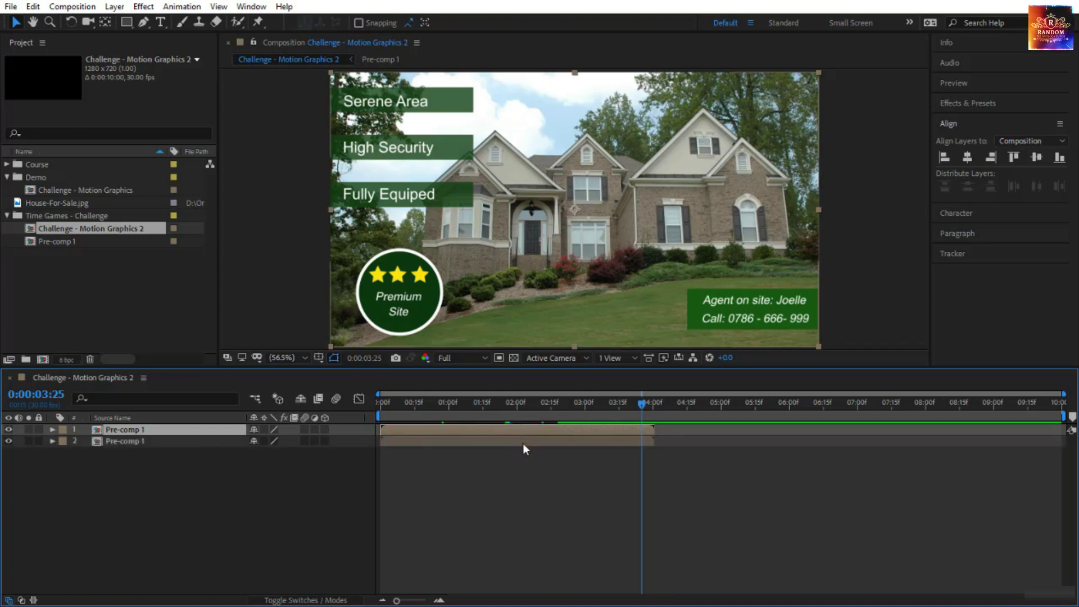
left_click(523, 443)
right_click(522, 443)
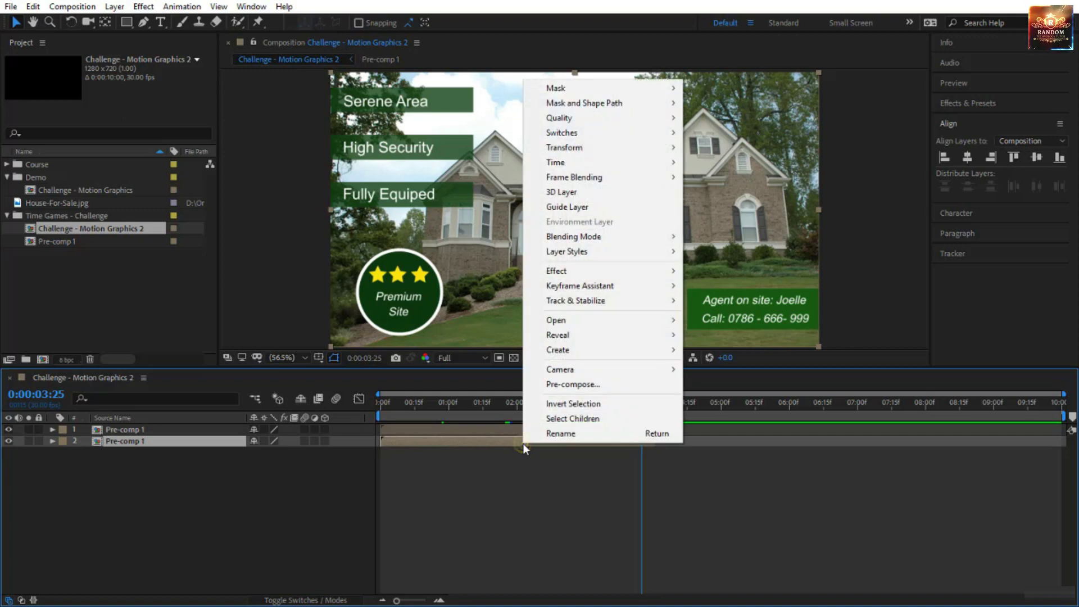
mouse_move(640, 163)
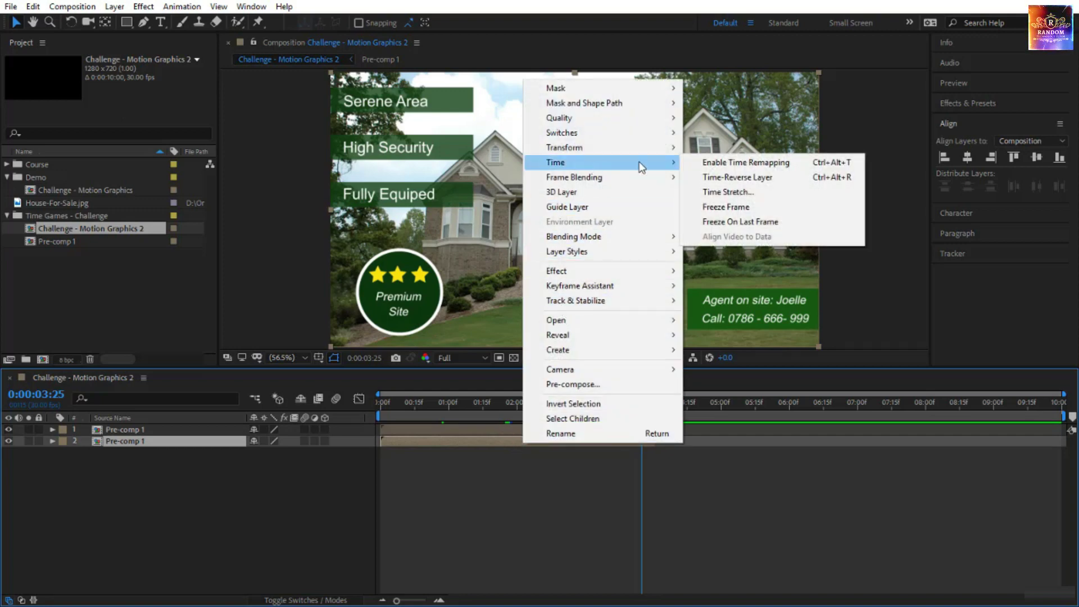
left_click(844, 184)
Step: Shift the reversed Pre-comp 1 so its bar begins at about 0:00:02:25, and preview the composition
left_click_drag(518, 440, 753, 444)
left_click_drag(737, 444, 707, 449)
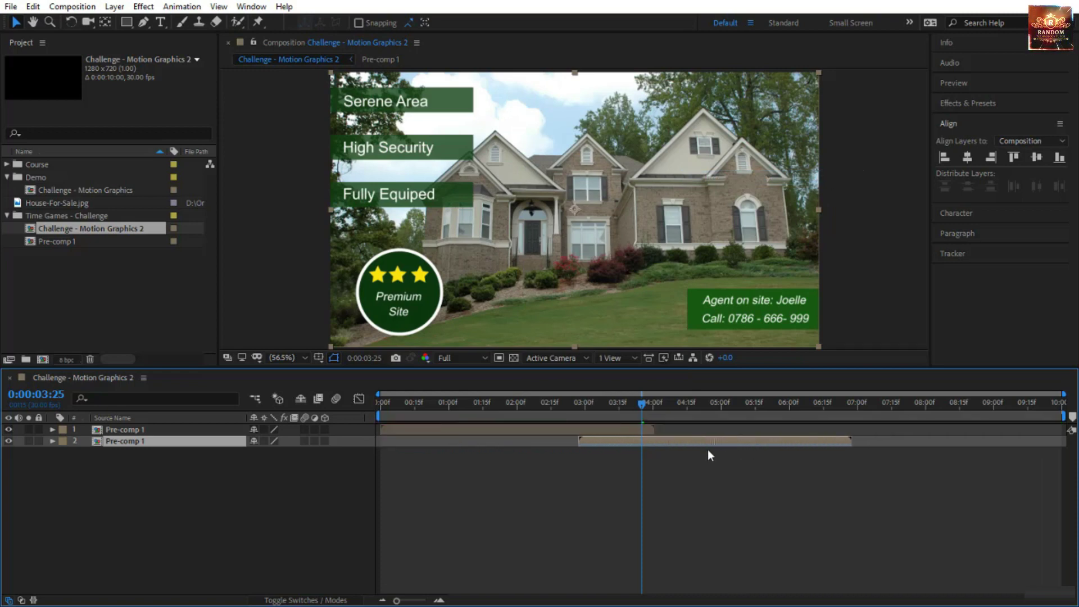
key("space")
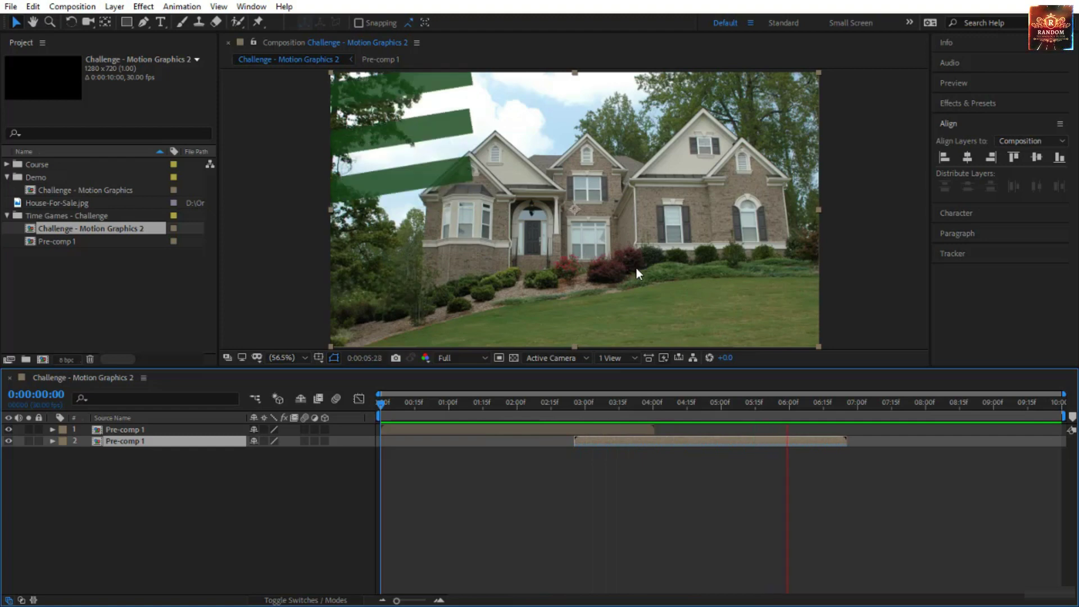
left_click(636, 404)
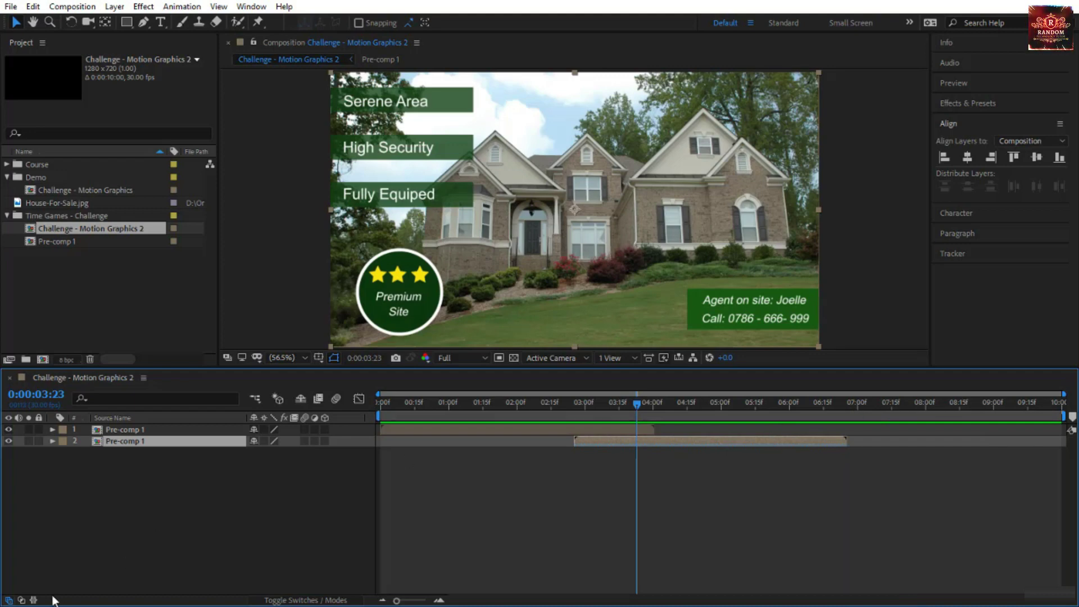
Step: Show the In, Out, Duration and Stretch values and set the reversed layer's In time to 0:00:07:00
left_click(33, 600)
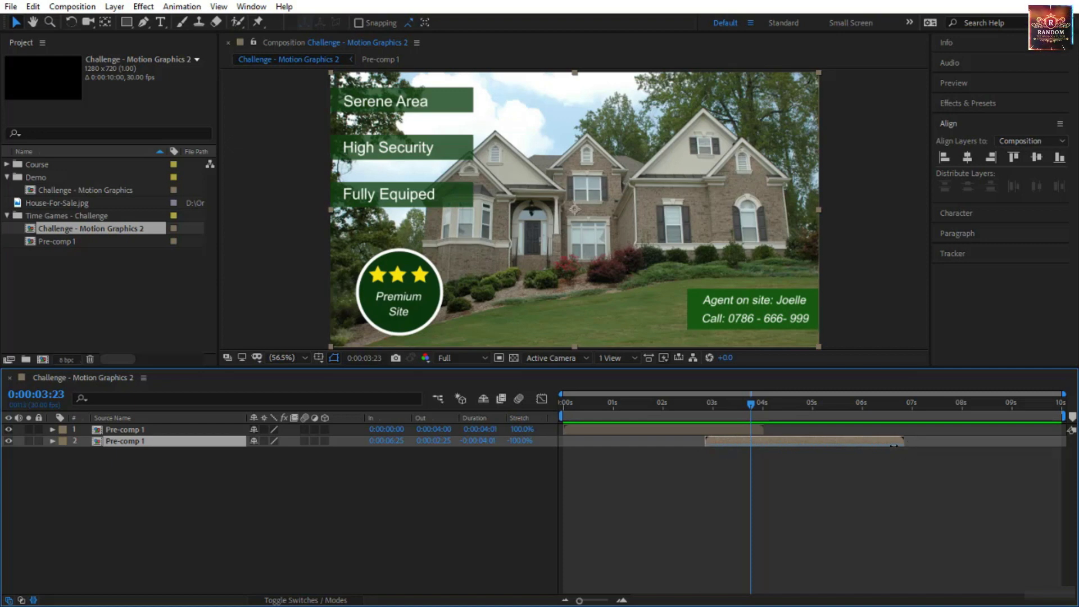
left_click(394, 441)
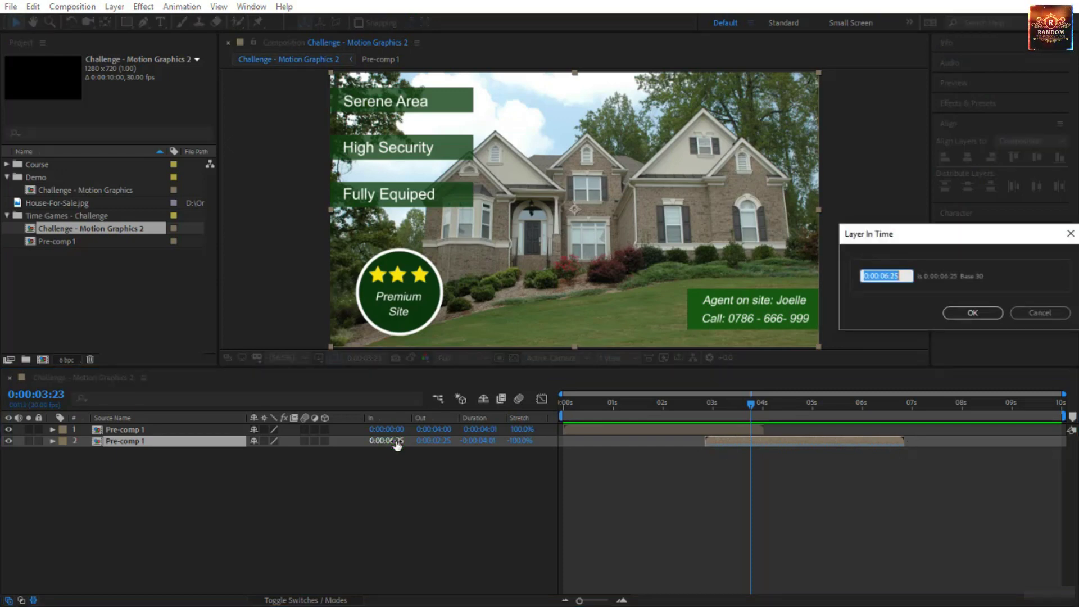
type("700")
key("Return")
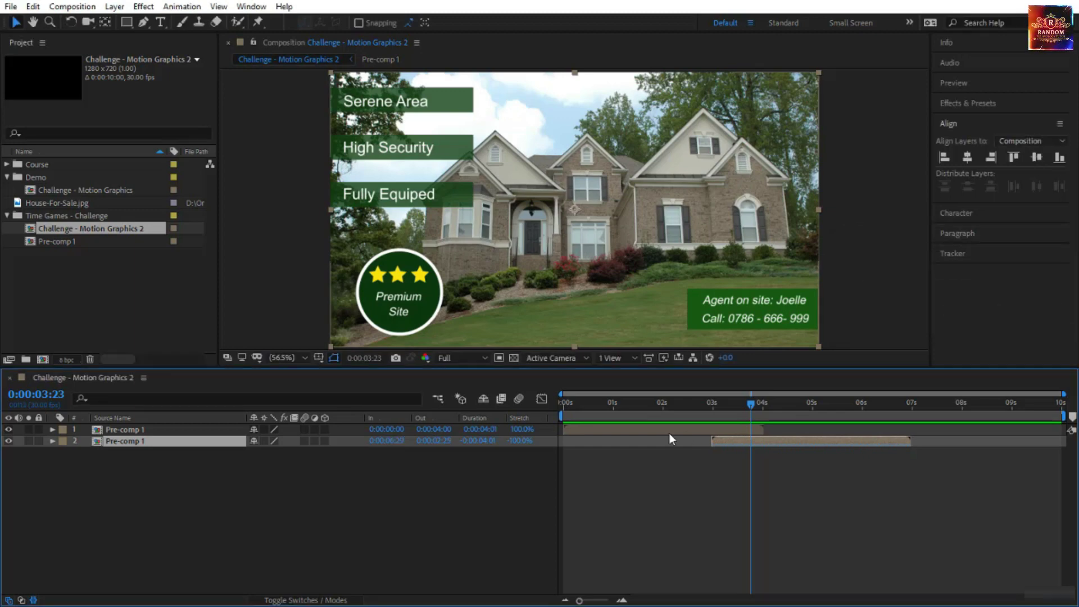
Step: Trim the end of the forward layer and the beginning of the reversed layer's bar to 0:00:03:14
left_click_drag(751, 396, 736, 429)
left_click(739, 431)
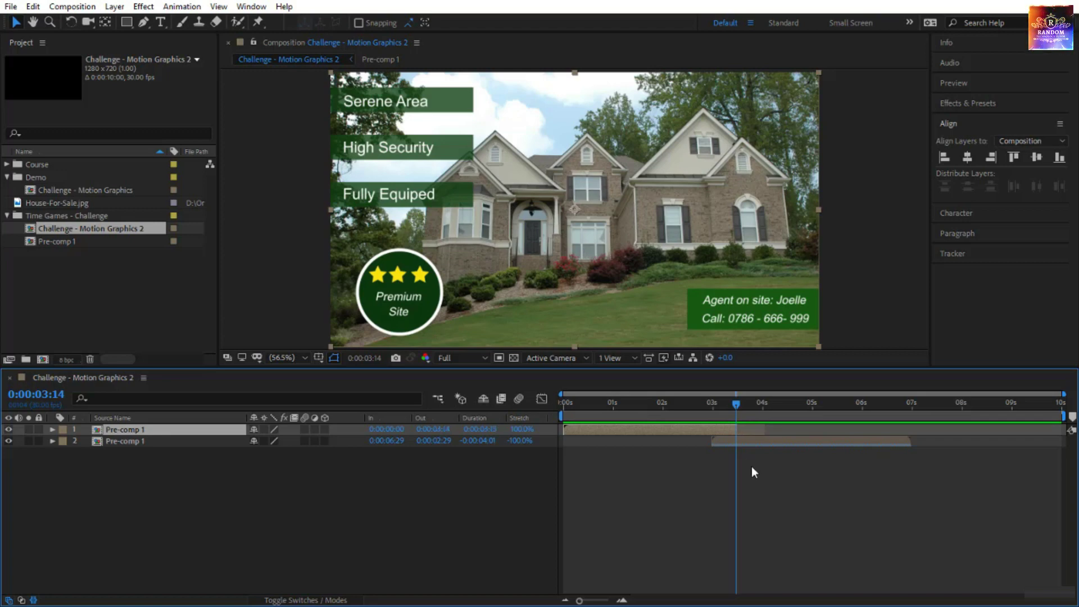
left_click(763, 441)
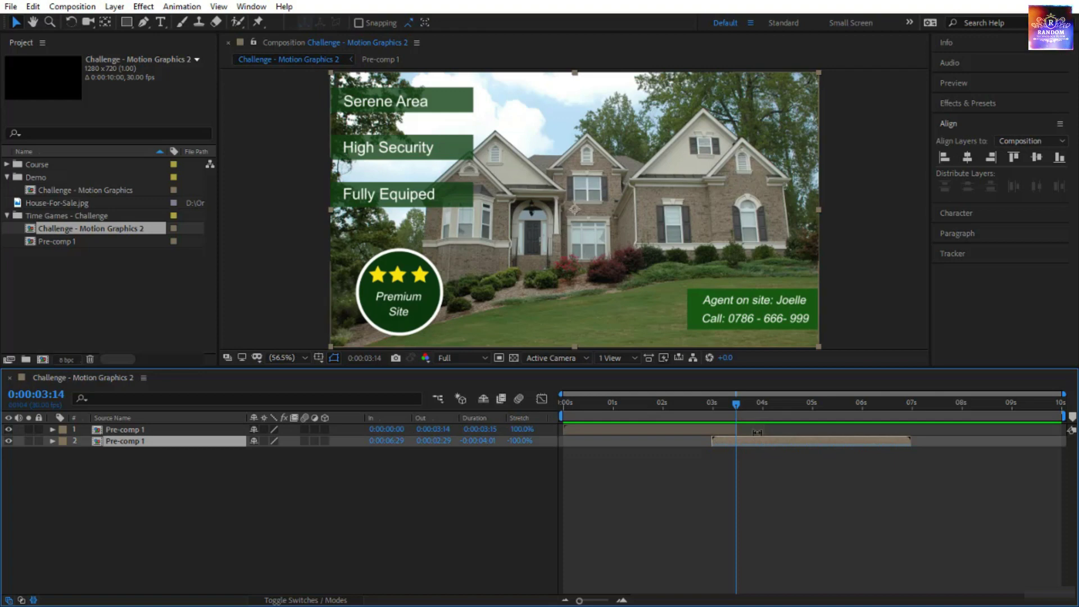
key("alt+]")
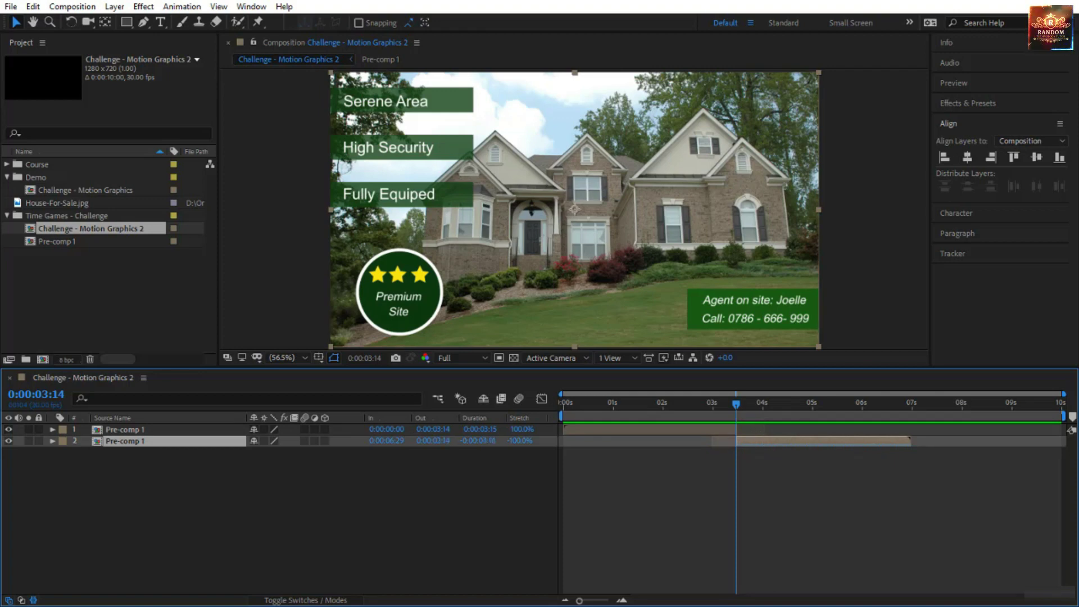
Step: Inspect the cut between both layers at frame level and shorten the forward layer's Out time to 0:00:03:13
left_click_drag(580, 600, 617, 602)
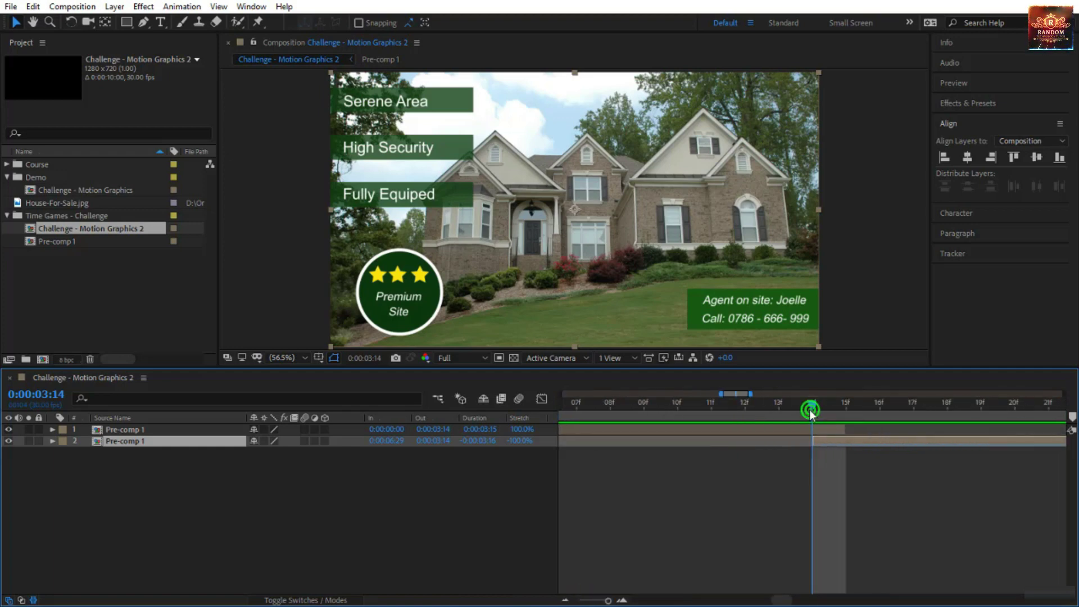
left_click_drag(810, 409, 846, 413)
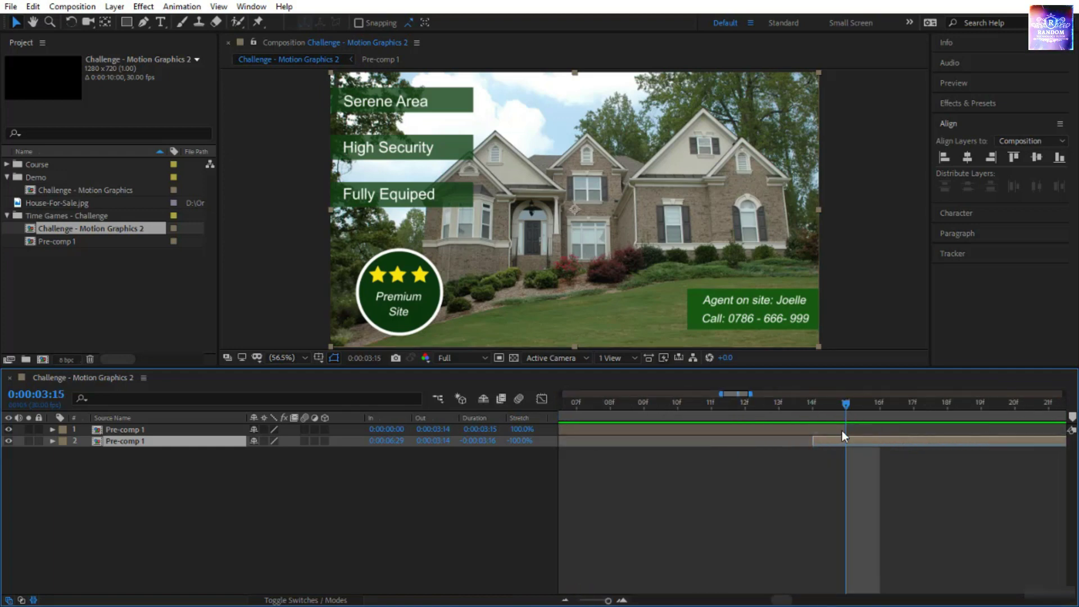
mouse_move(843, 428)
left_mouse_down()
mouse_move(820, 433)
mouse_move(794, 409)
mouse_move(844, 411)
left_mouse_up()
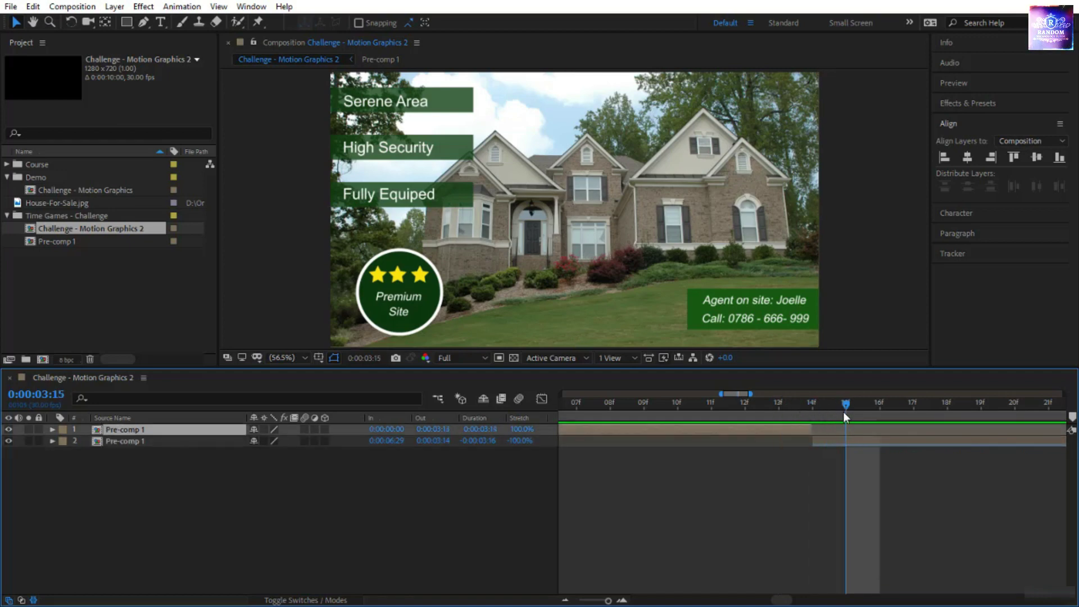
Step: Preview the whole composition from its start and scrub the reversed section between 0:00:04:16 and 0:00:05:05
left_click(644, 410)
left_click_drag(607, 601, 562, 605)
key("Home")
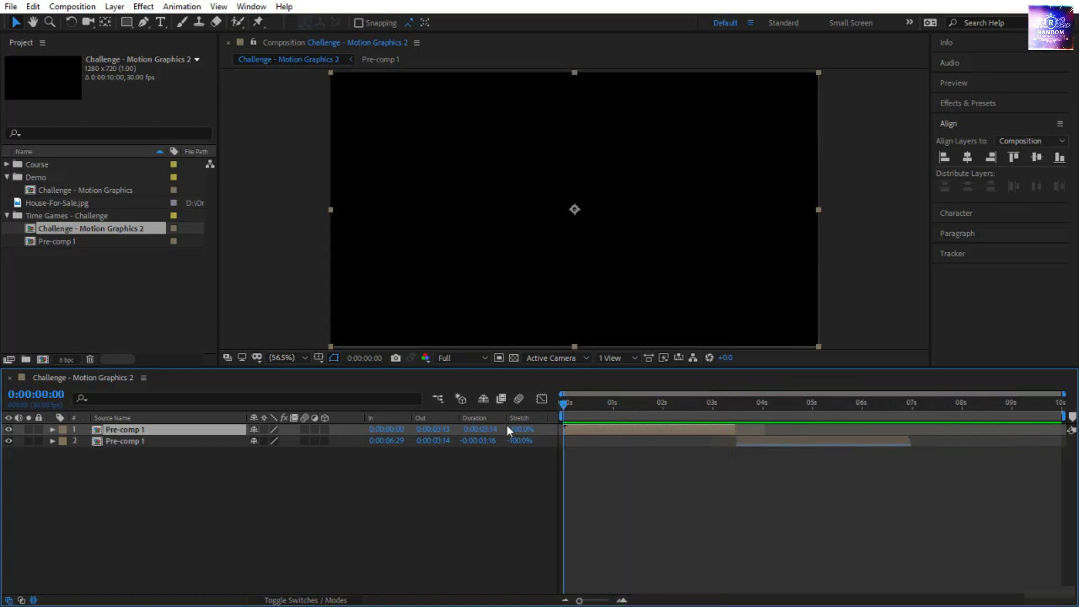
key("space")
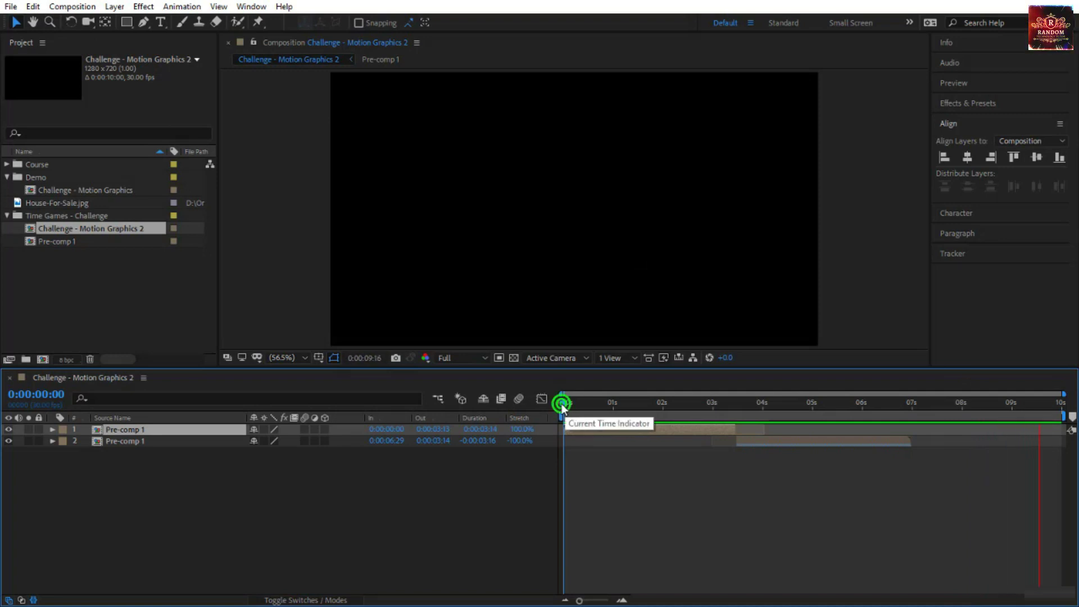
left_click_drag(565, 406, 790, 415)
left_click(815, 441)
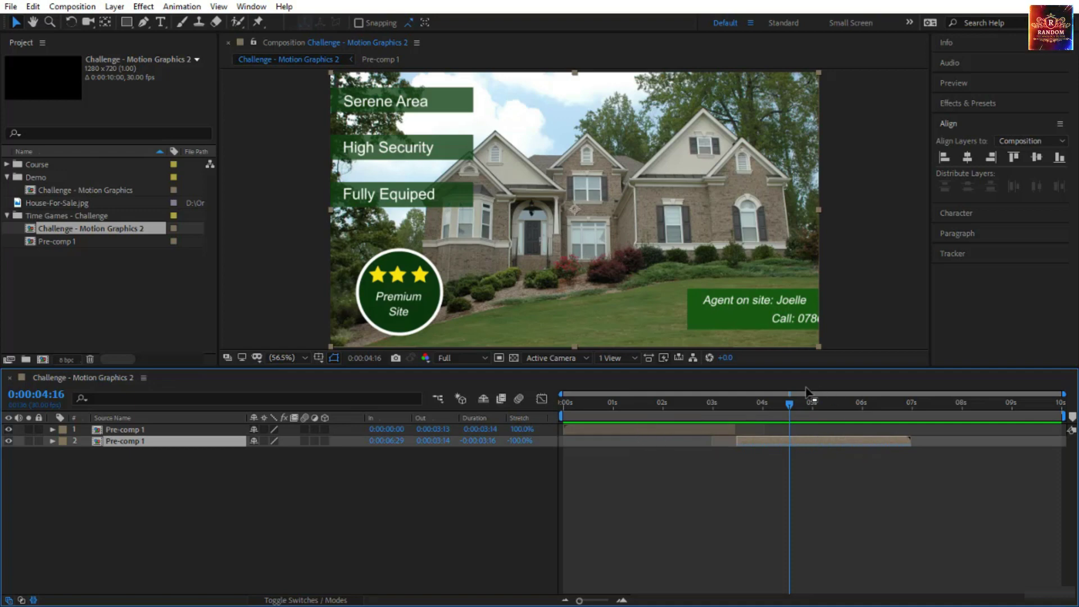
left_click_drag(792, 405, 820, 417)
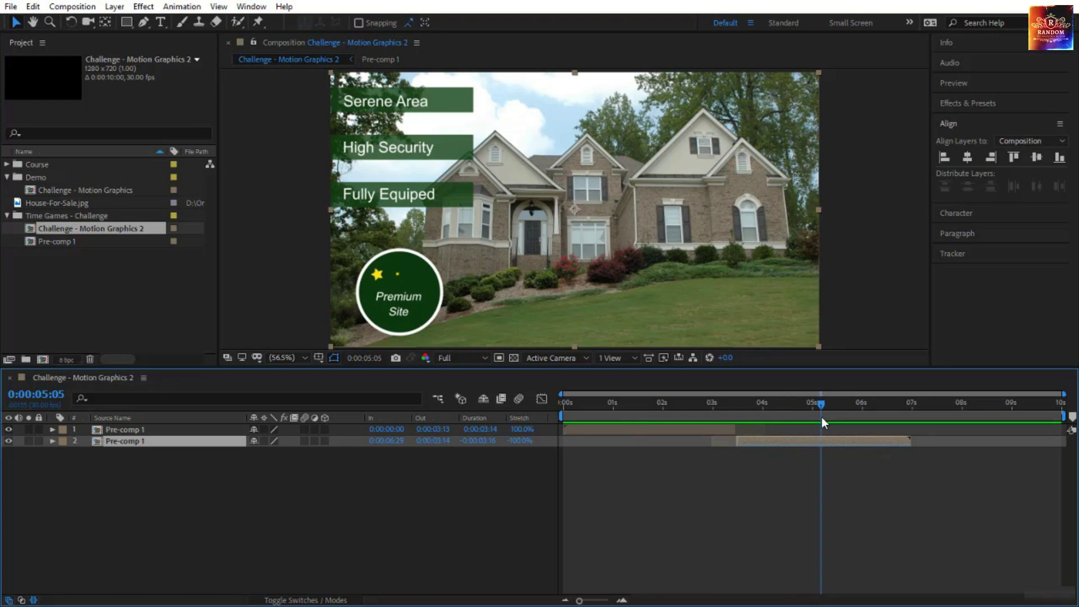
mouse_move(822, 416)
left_mouse_down()
mouse_move(860, 427)
mouse_move(812, 436)
left_mouse_up()
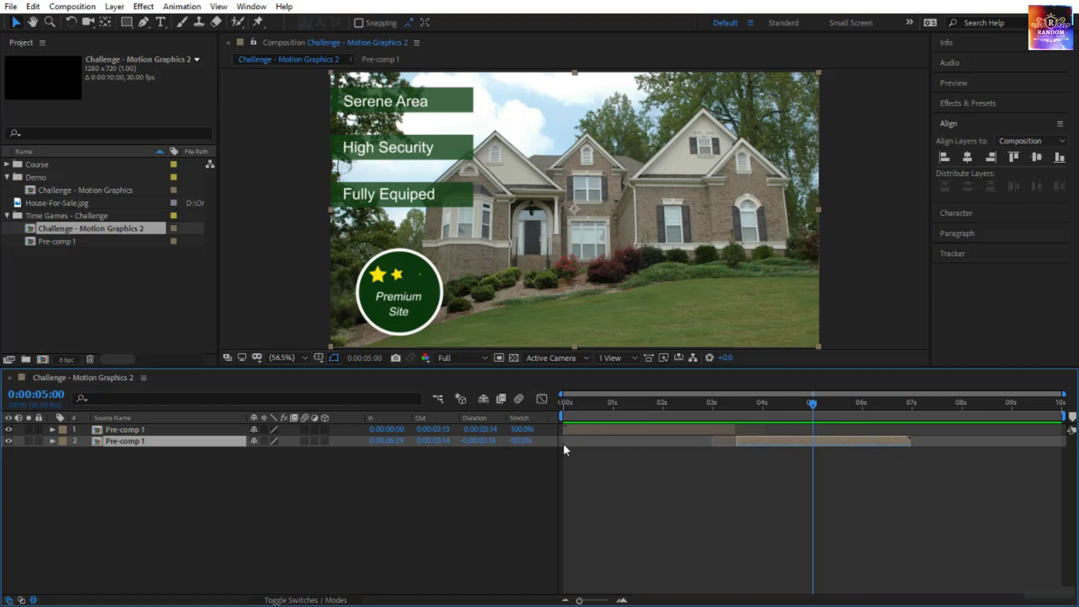
Step: Check the reversed layer's Time Stretch settings, keeping Layer Out-point held in place, and reduce its stretch to -51%
left_click(523, 440)
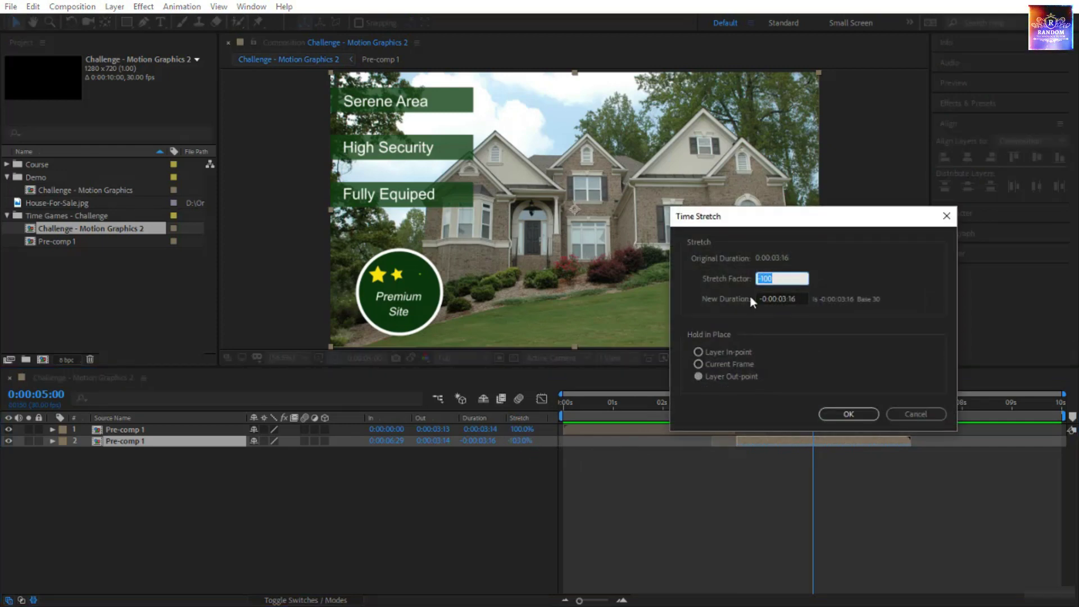
left_click_drag(790, 224, 723, 167)
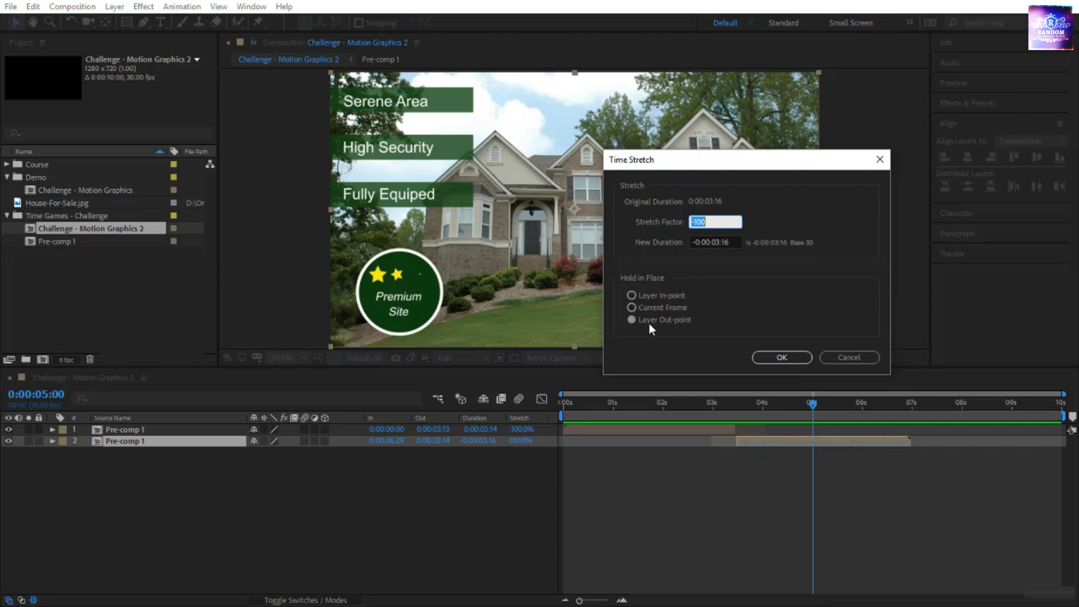
left_click(781, 357)
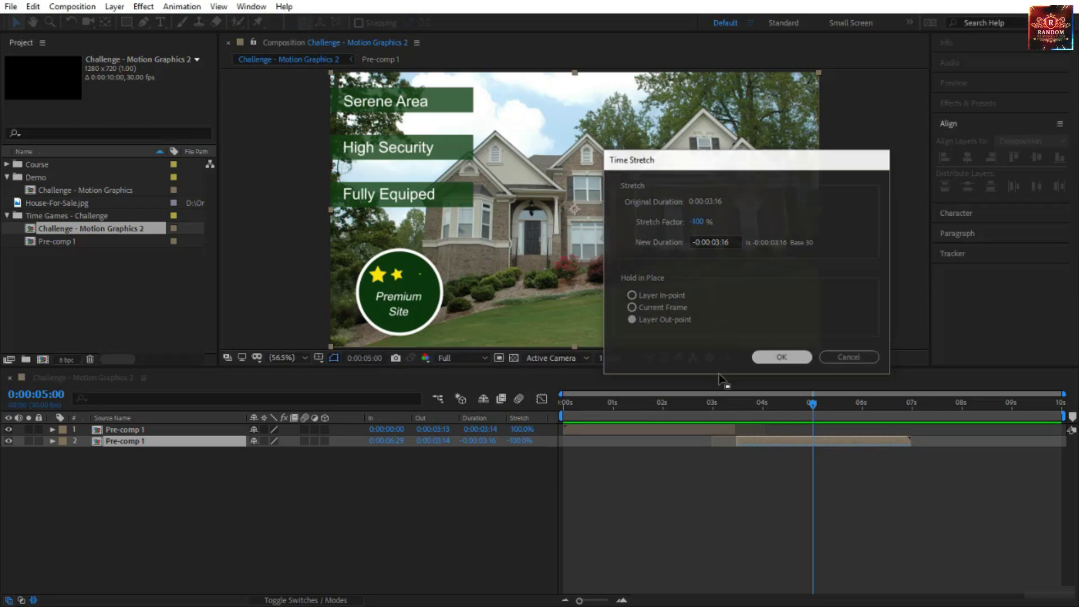
left_click_drag(525, 440, 561, 450)
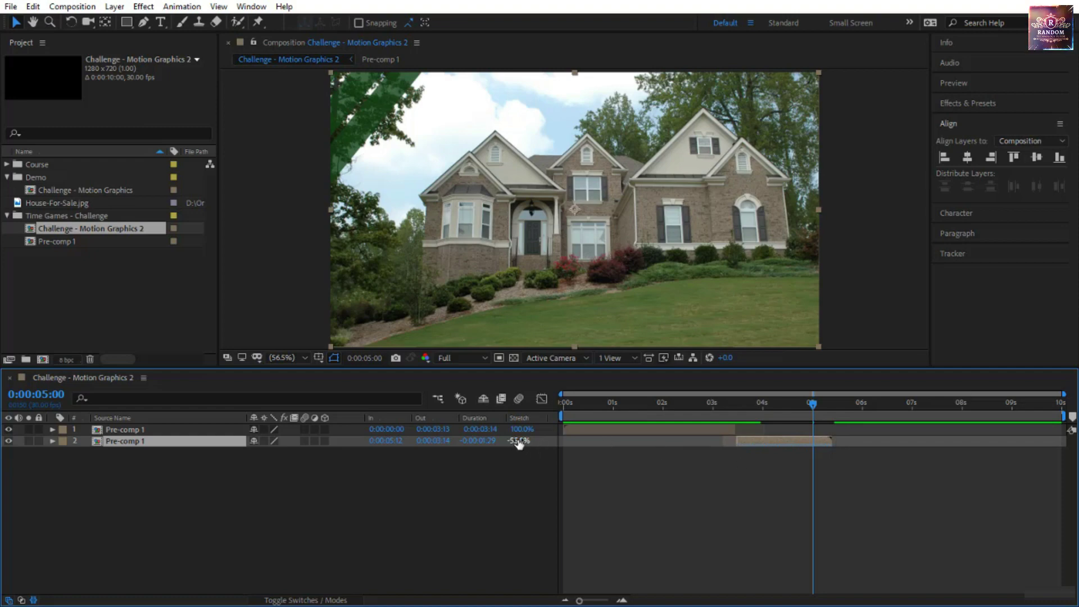
left_click_drag(516, 443, 520, 444)
Step: Preview the sped-up reverse animation starting from 0:00:01:22
left_click(649, 401)
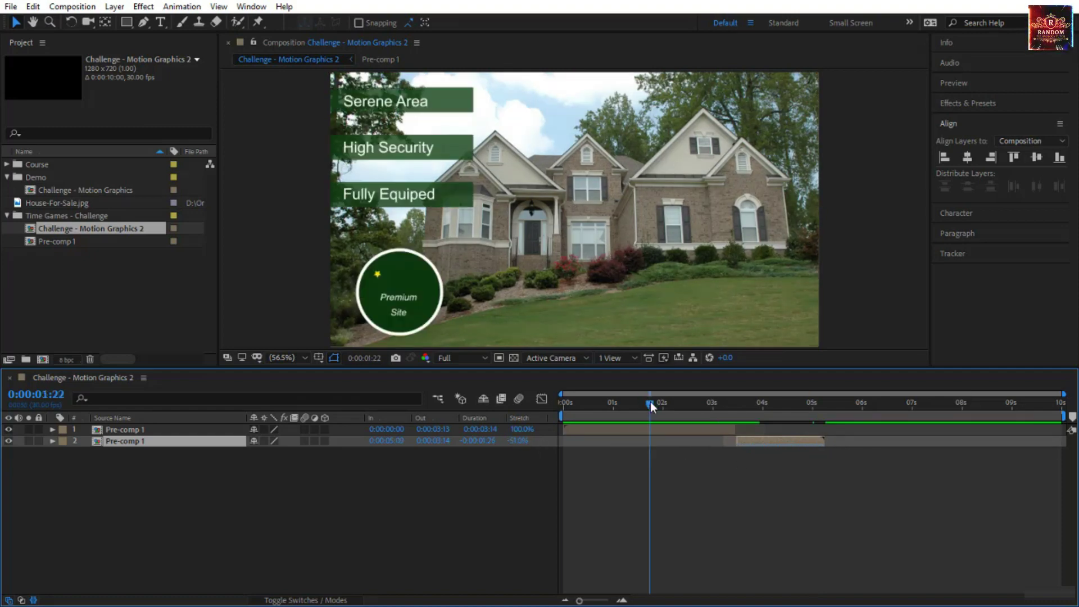
key("space")
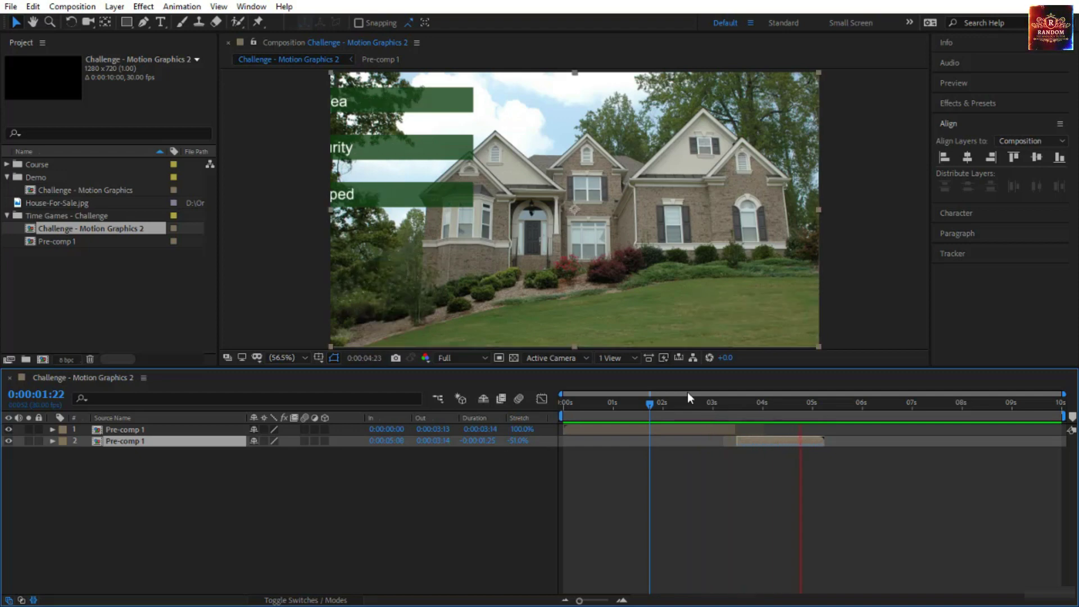
left_click(647, 406)
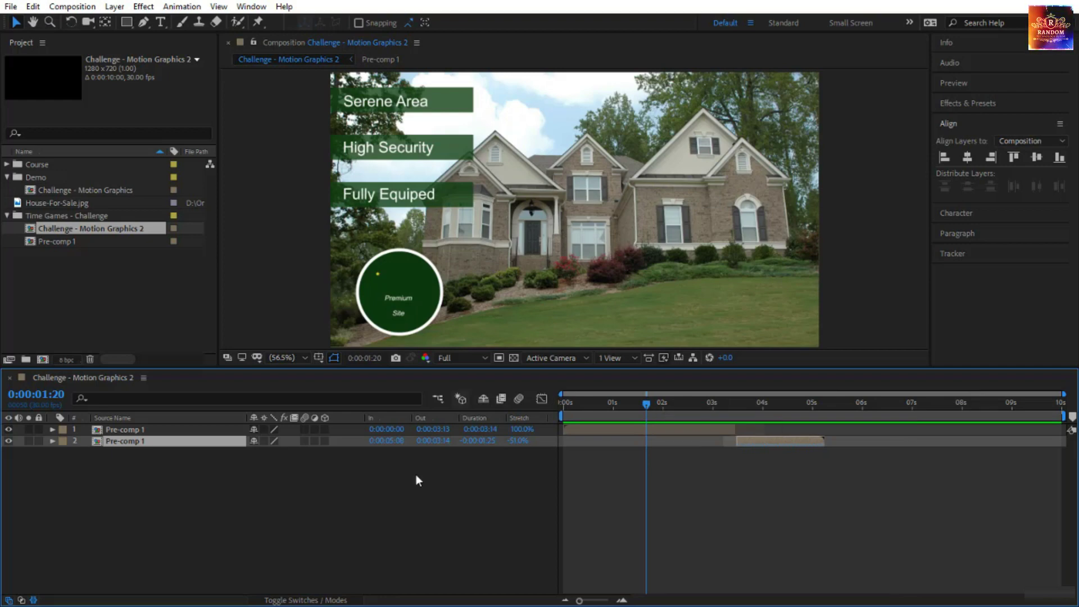
Step: Set the reversed layer's stretch factor to -50% and move the current time to 0:00:03:18
left_click(519, 442)
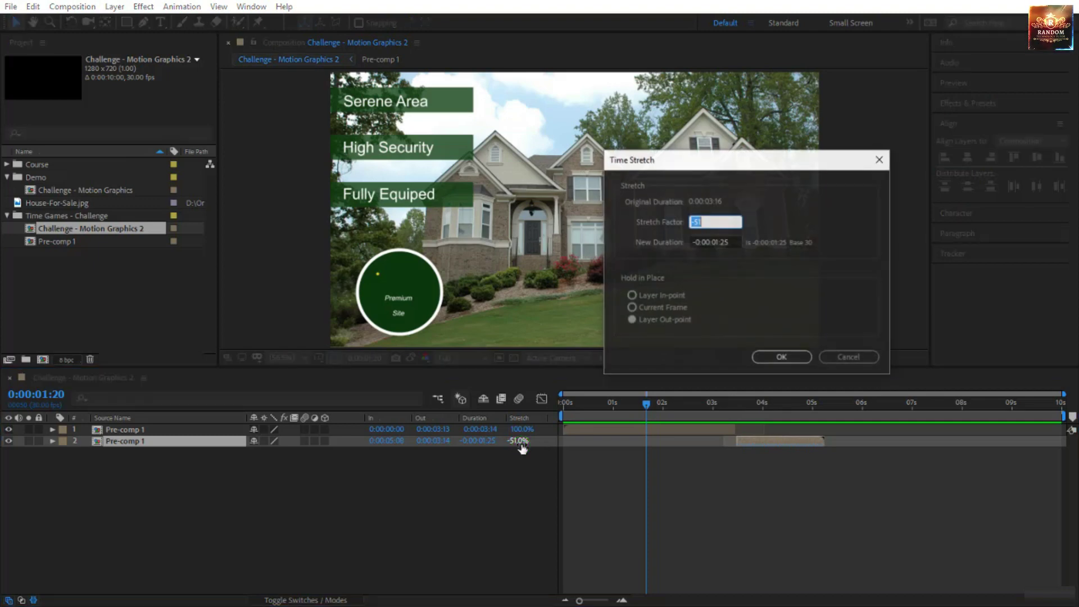
type("-50")
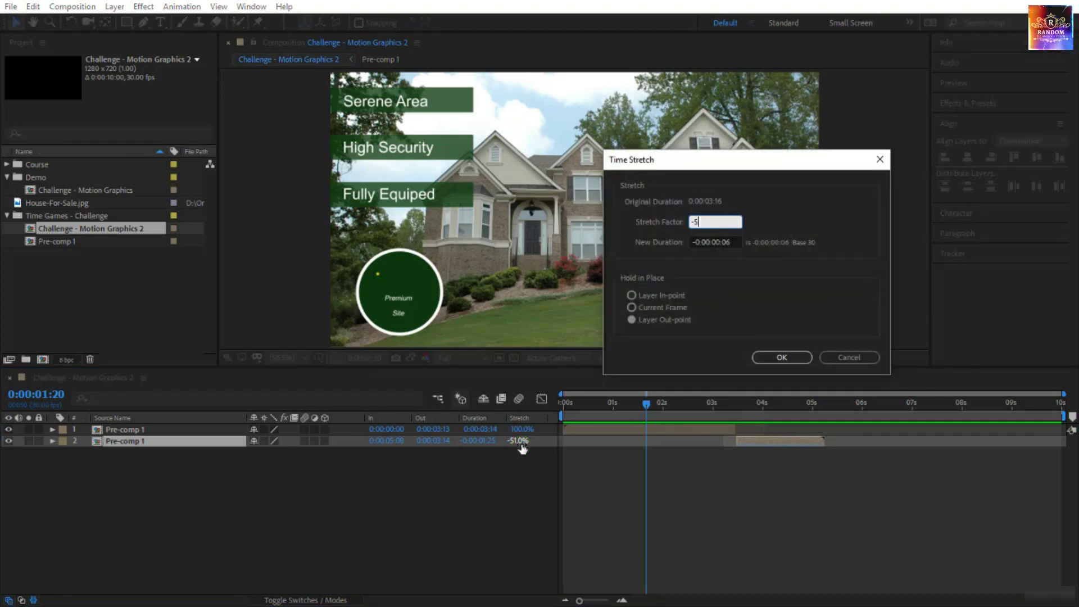
key("Return")
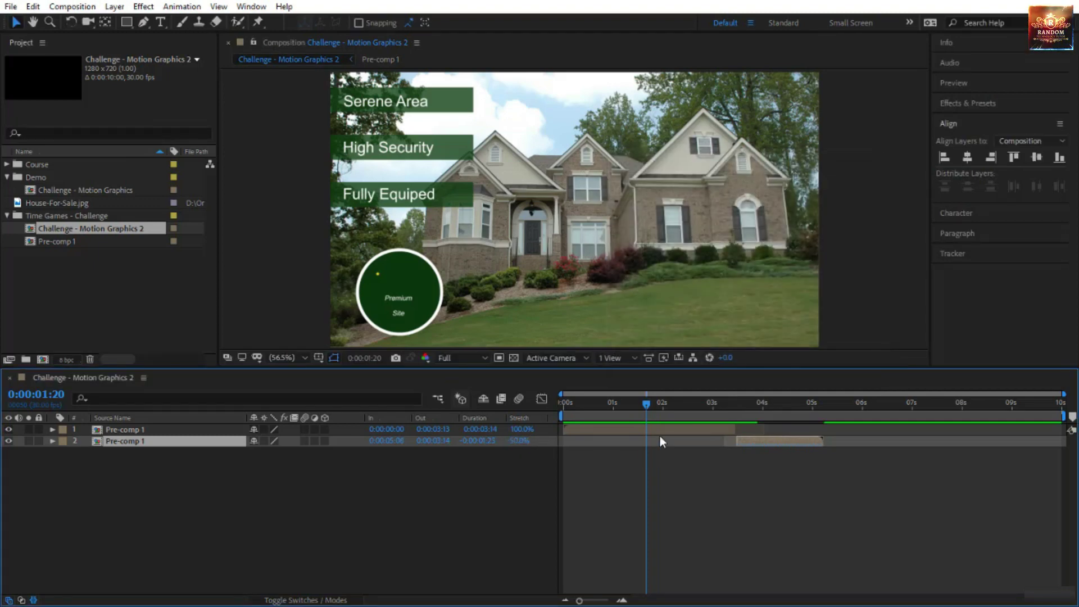
left_click_drag(701, 407, 742, 417)
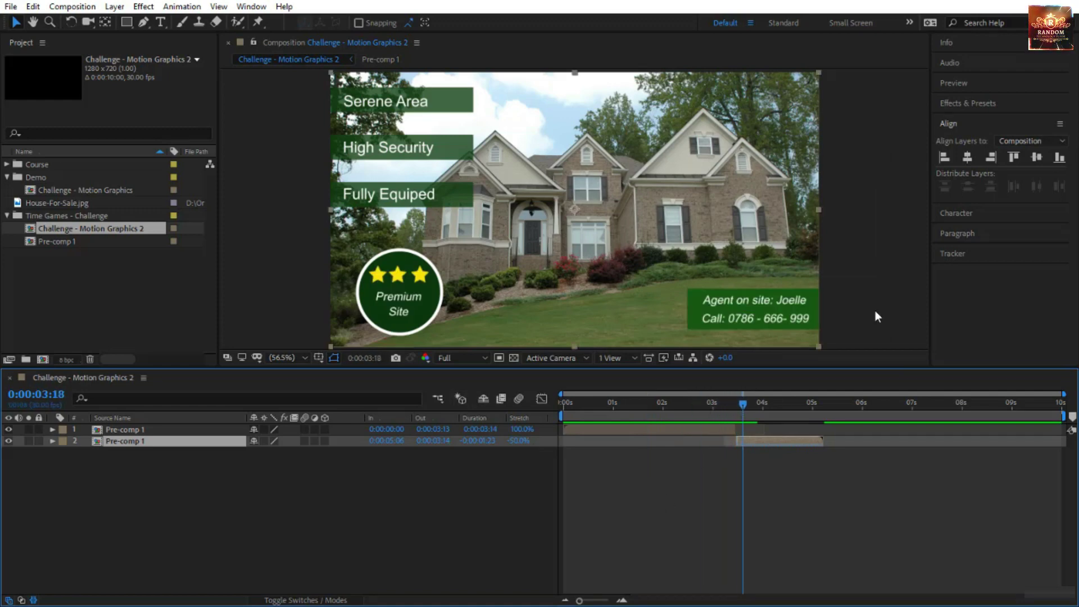